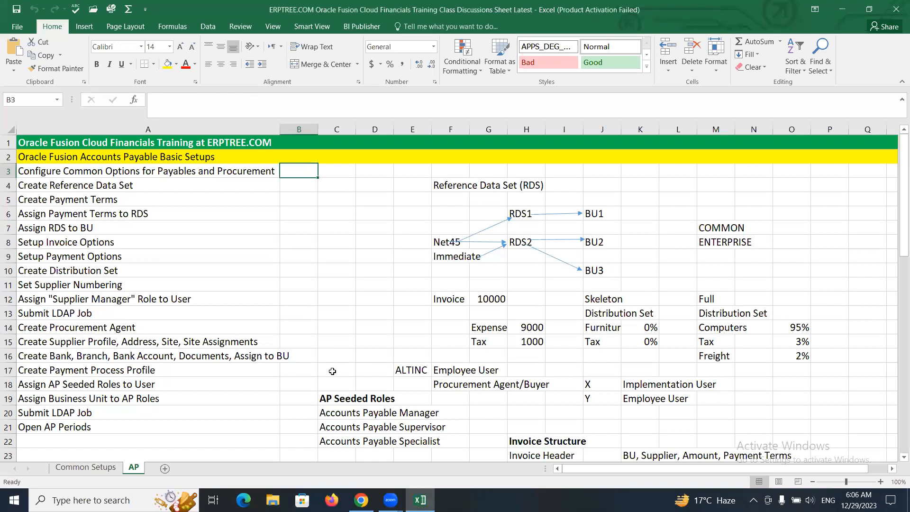
Step: Enter Done beside the first setup task and fill it down through the Open AP Periods row
text(O)
key(BackSpace)
text(one)
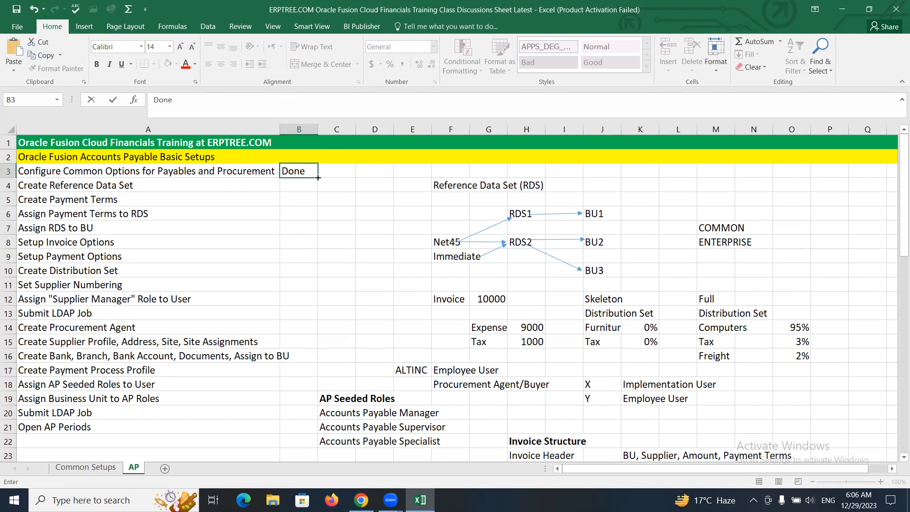
drag(318, 177, 295, 433)
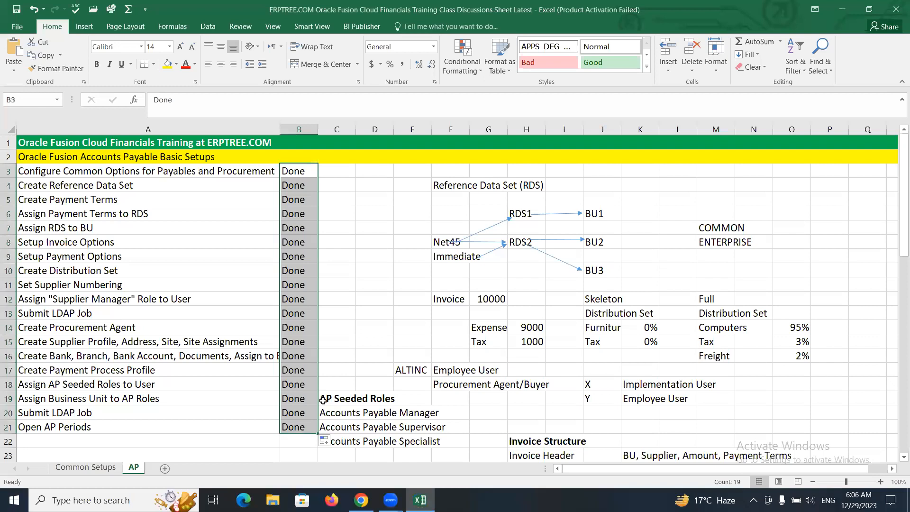
click(381, 334)
drag(896, 203, 895, 313)
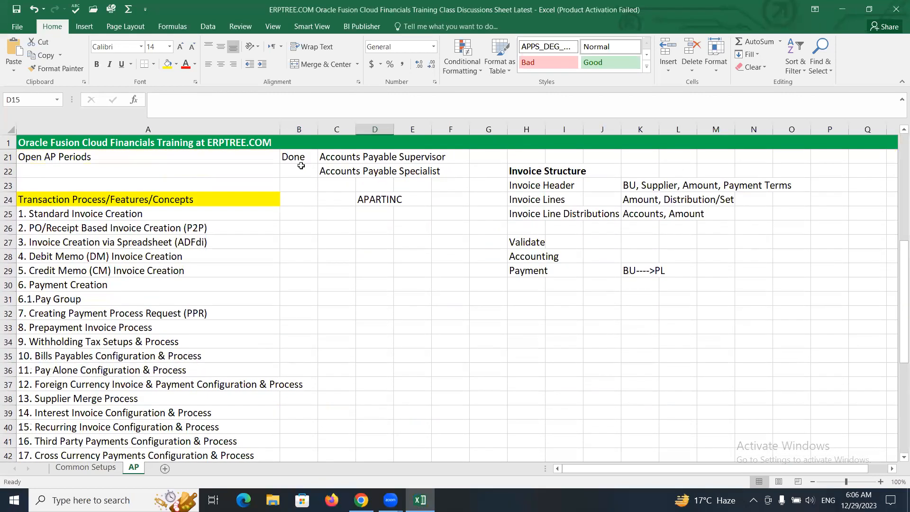
click(397, 266)
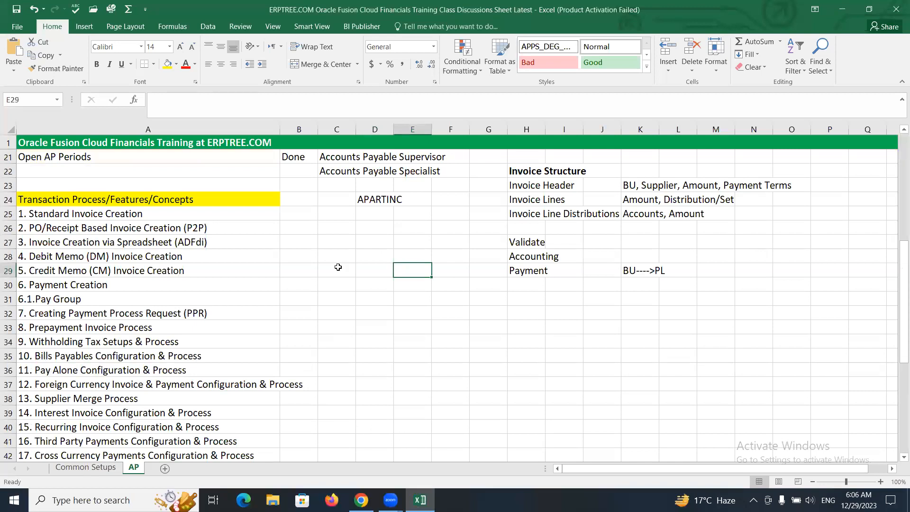
Step: Switch to the Oracle Fusion browser tab and open the Payables Invoices work area from the navigator
click(361, 500)
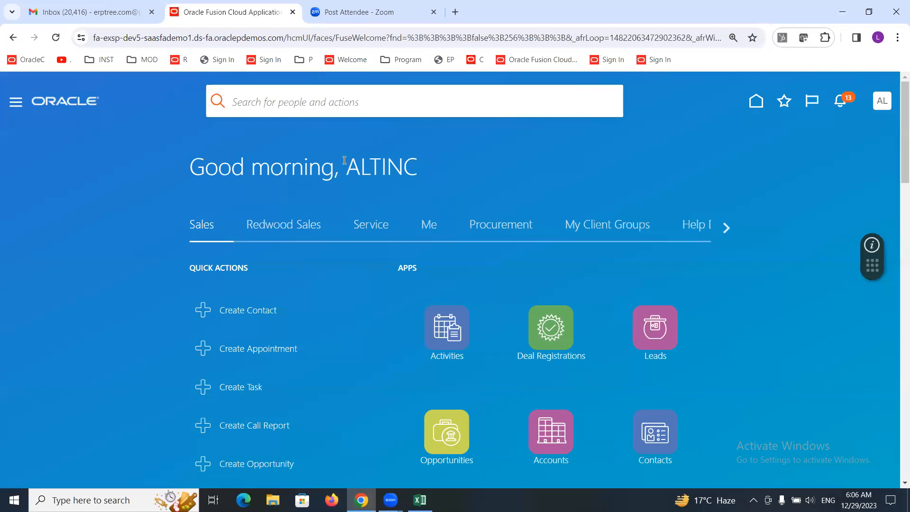
drag(346, 163, 418, 161)
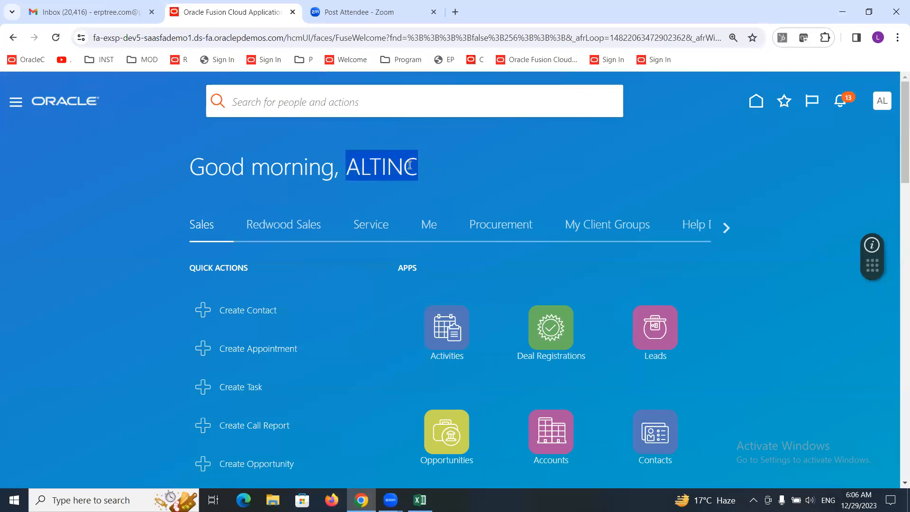
click(660, 166)
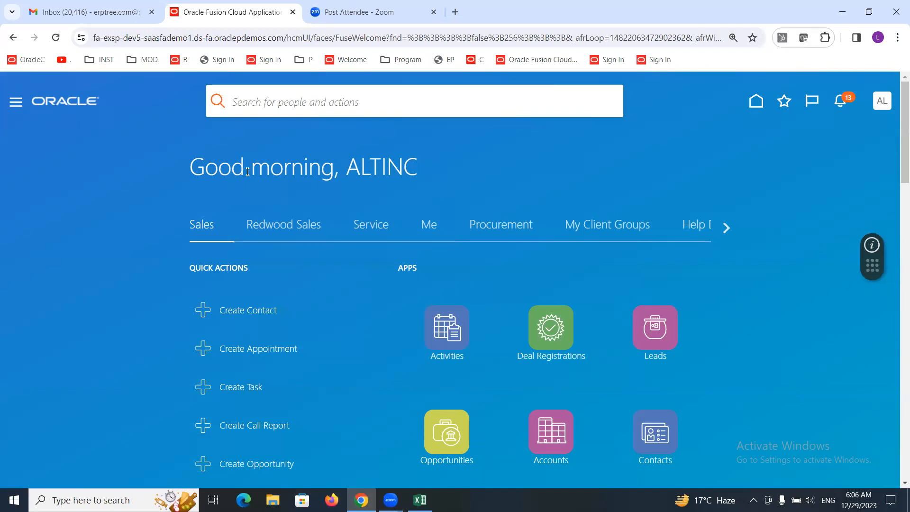
click(17, 104)
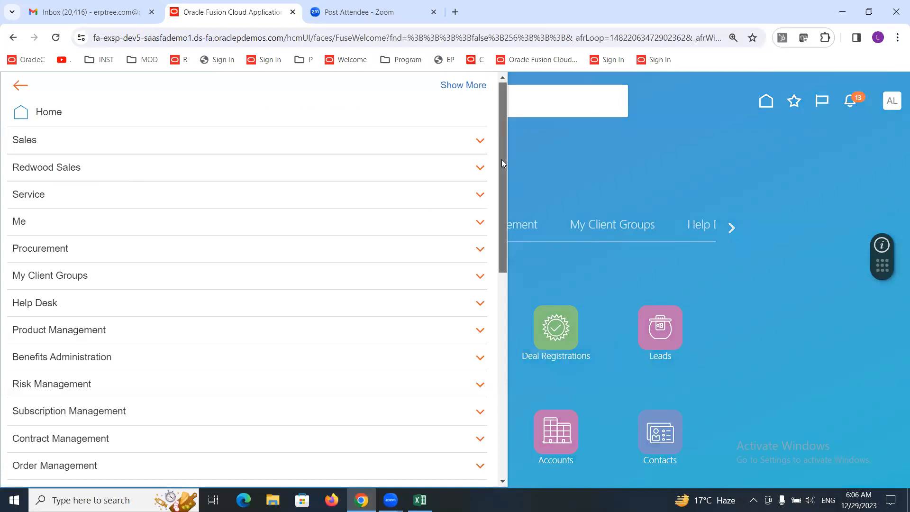
drag(502, 162, 503, 283)
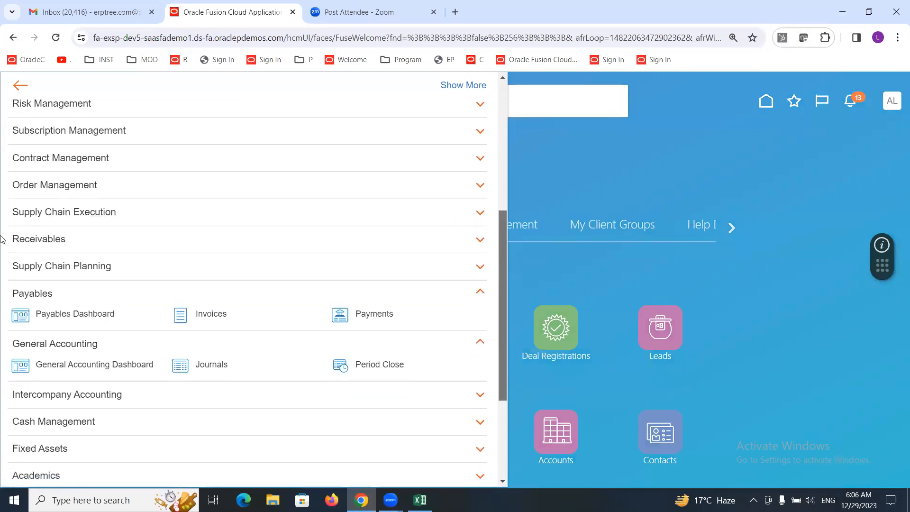
click(210, 316)
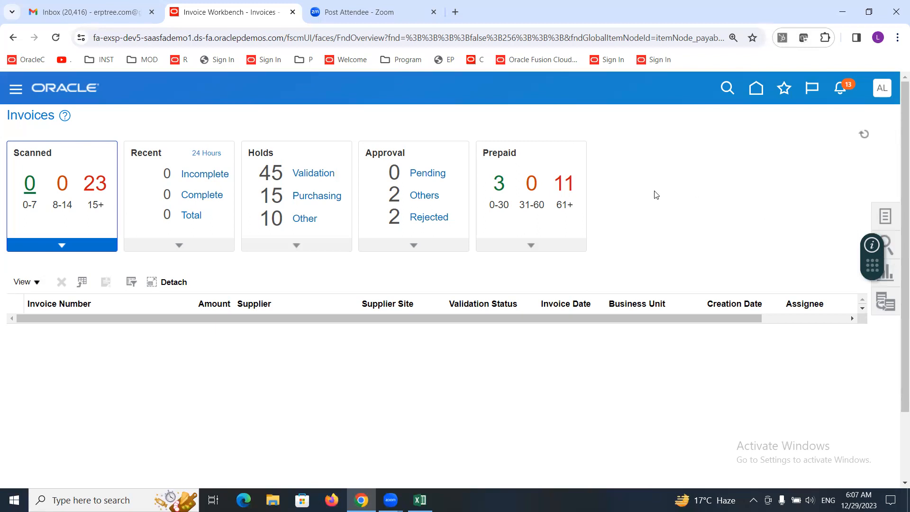
Step: Open Create Invoice and review the choices available in the Business Unit list
click(885, 214)
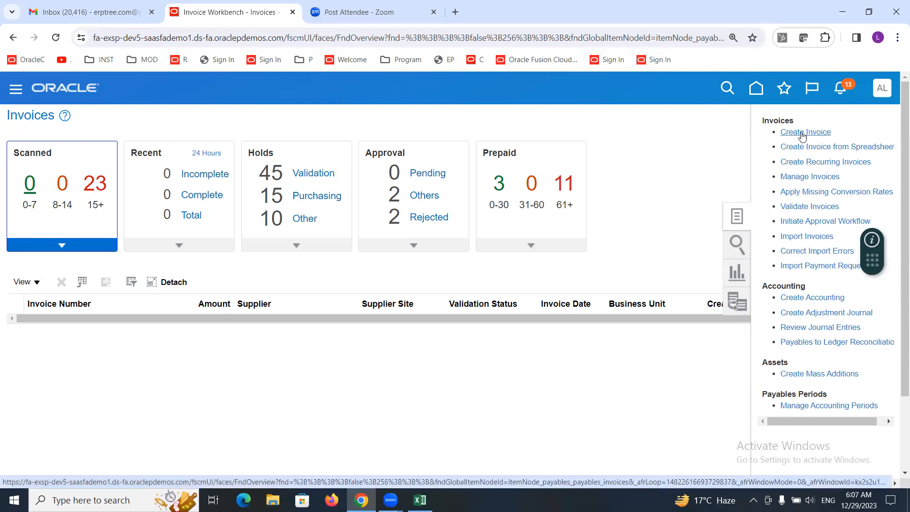
click(800, 132)
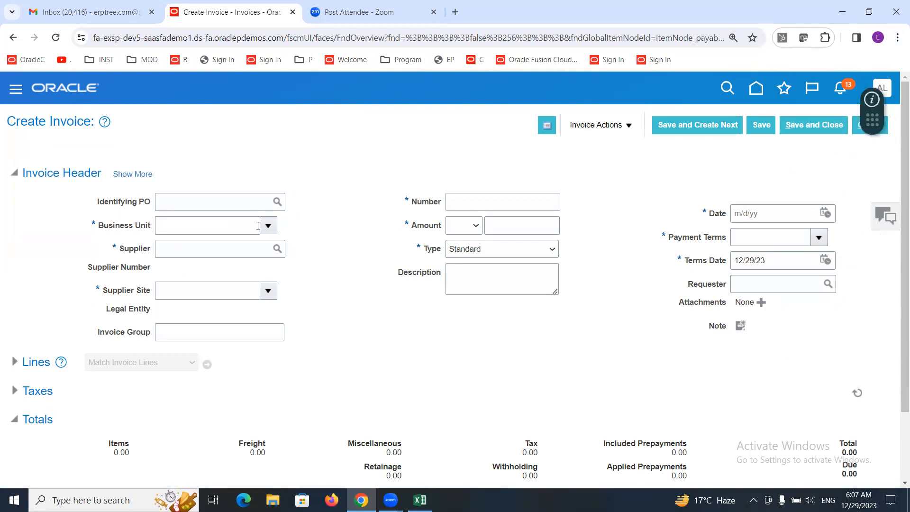
click(266, 225)
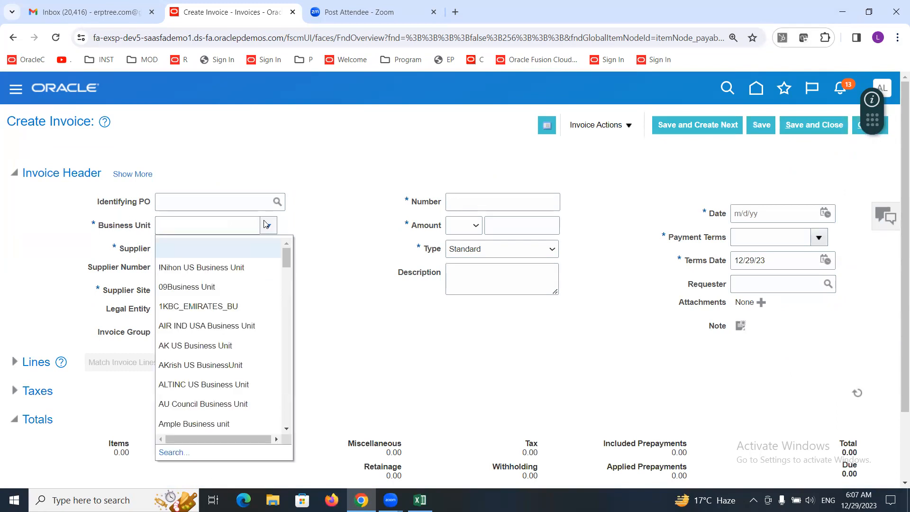
drag(288, 256, 314, 216)
click(655, 178)
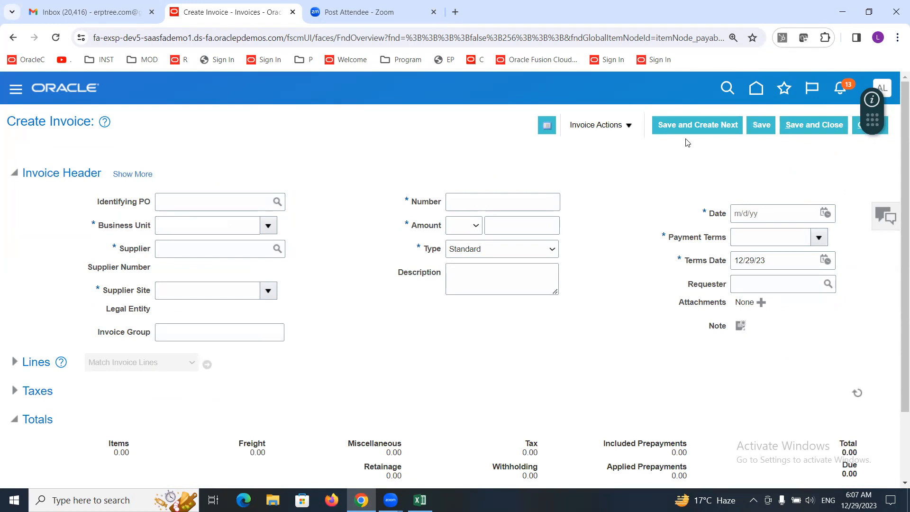
drag(875, 123, 1, 503)
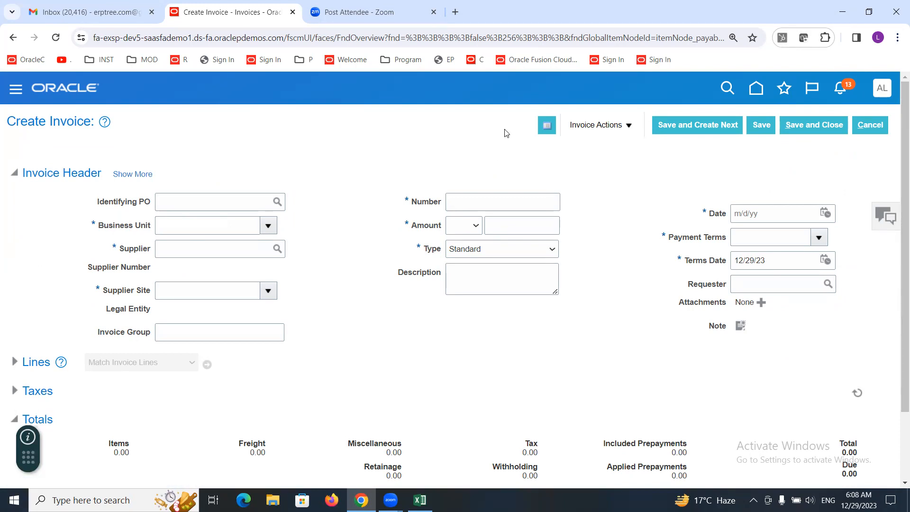
Step: Sign out of Oracle Applications Cloud and confirm the single sign-off
click(882, 88)
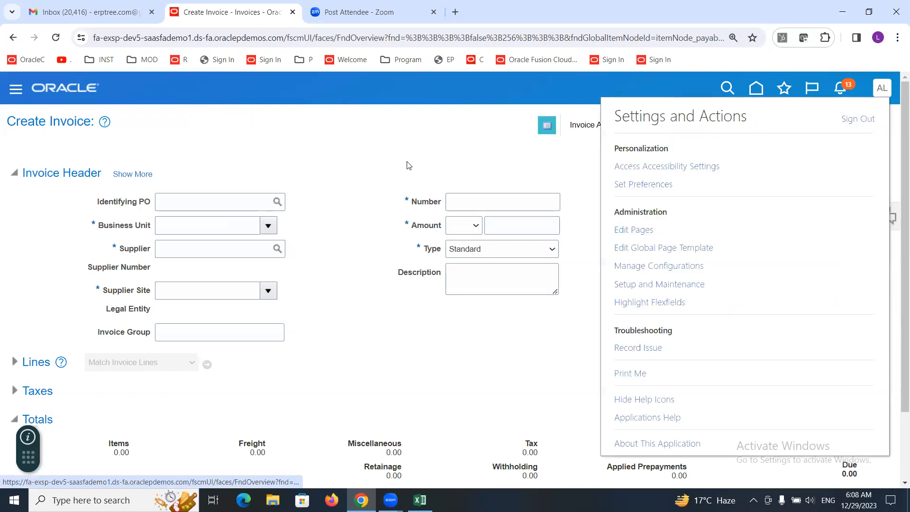
click(861, 121)
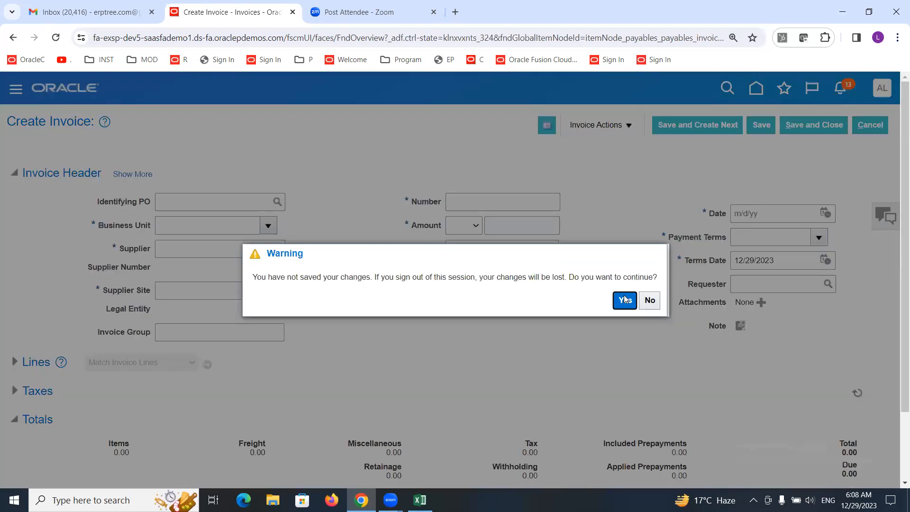
click(624, 298)
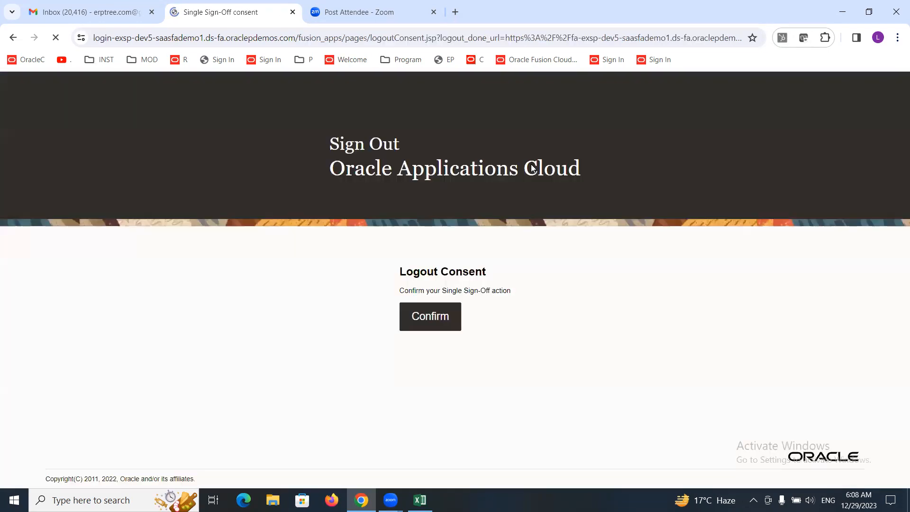
click(420, 326)
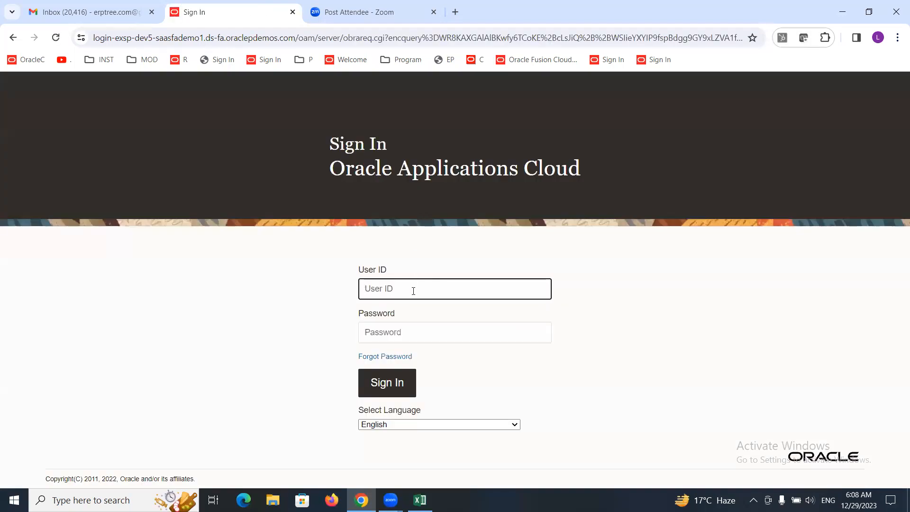
Step: Sign in with user ID APALTINC and enter the account password
text(APALTINC)
key(Tab)
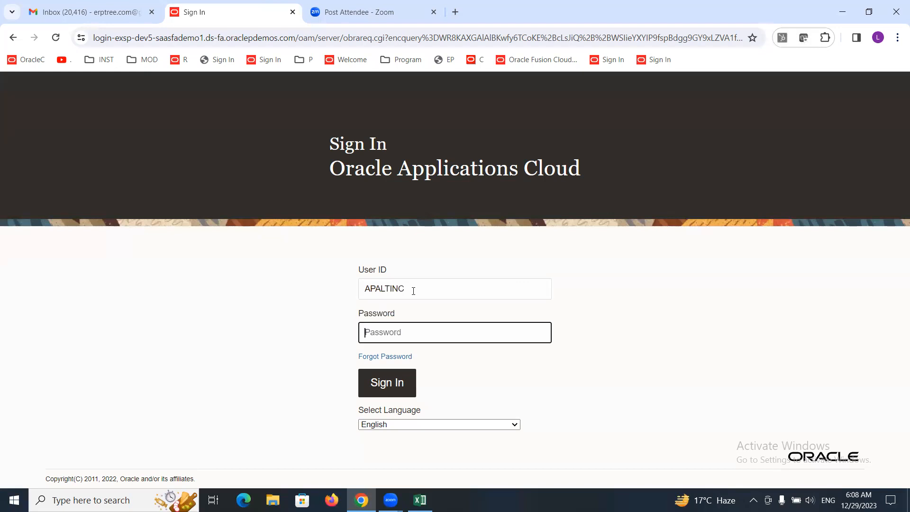
text(*****)
click(382, 393)
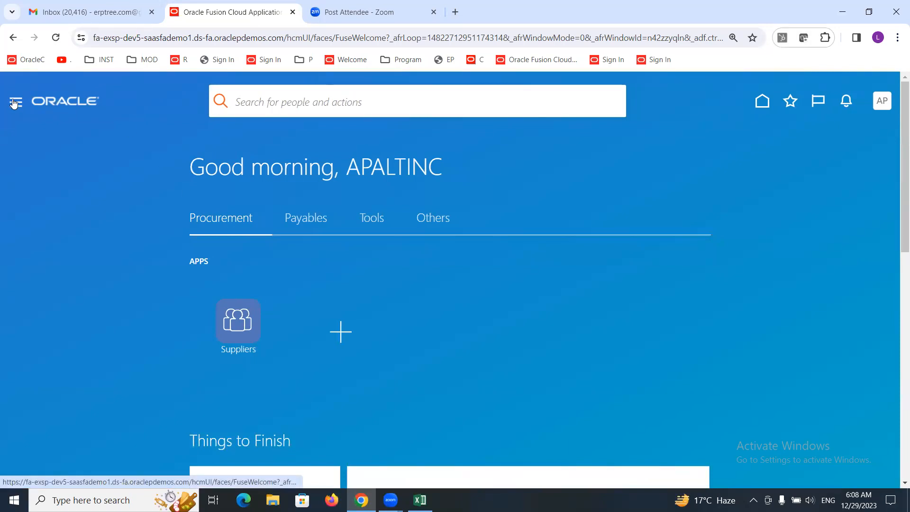
Step: Open the Payables Invoices work area from the navigator
click(307, 225)
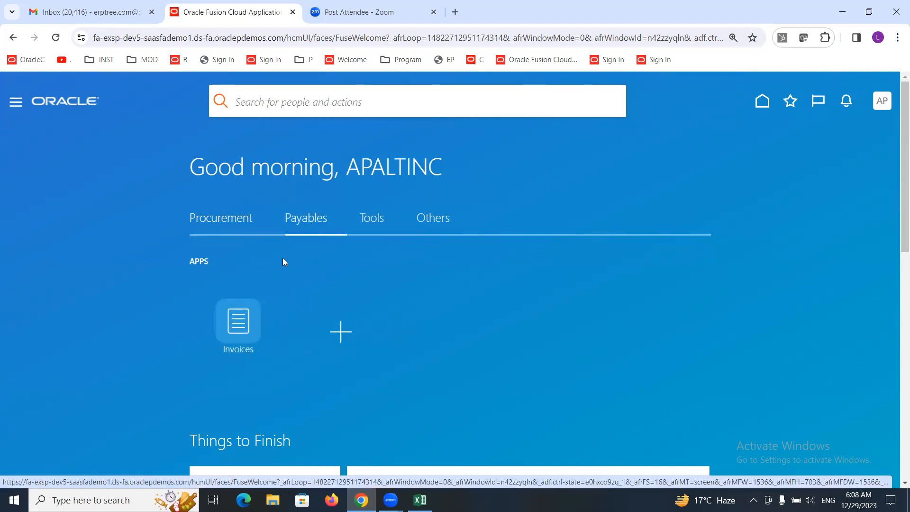
click(13, 109)
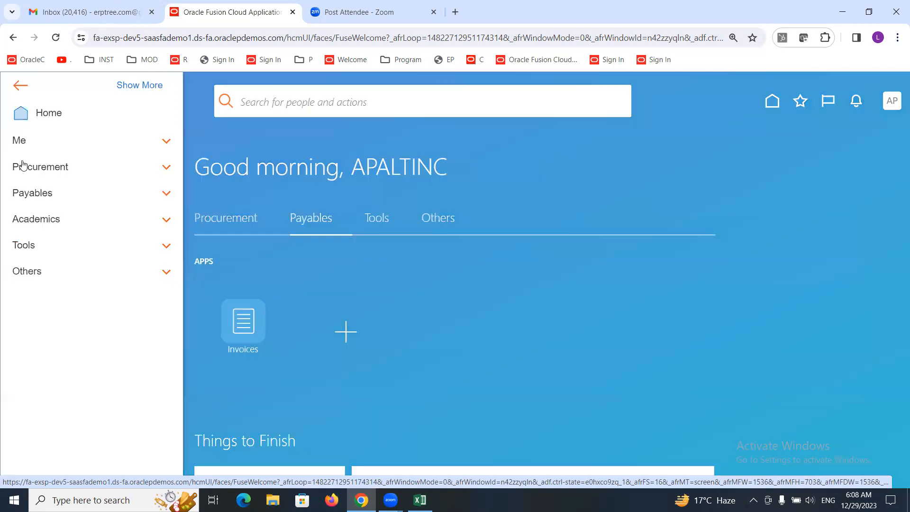
click(38, 197)
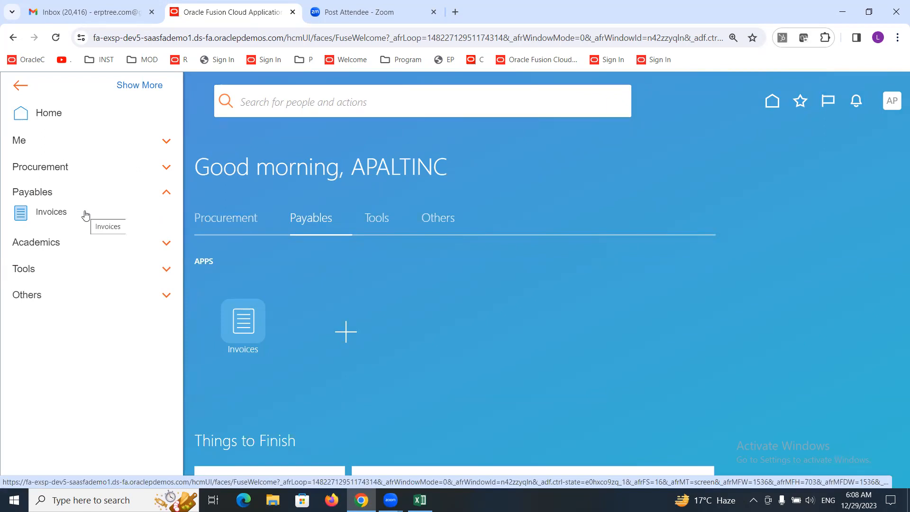
click(55, 214)
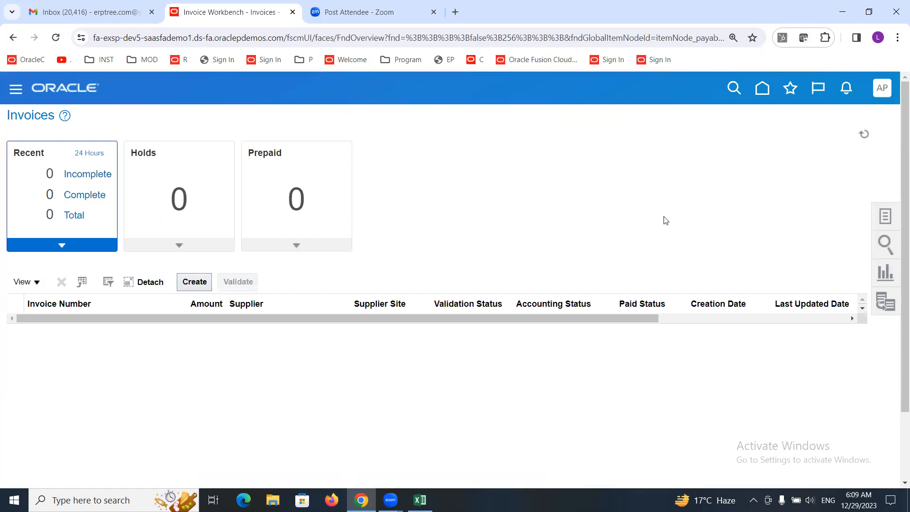
Step: Open Create Invoice, check the Business Unit choices, and cancel the invoice
click(885, 218)
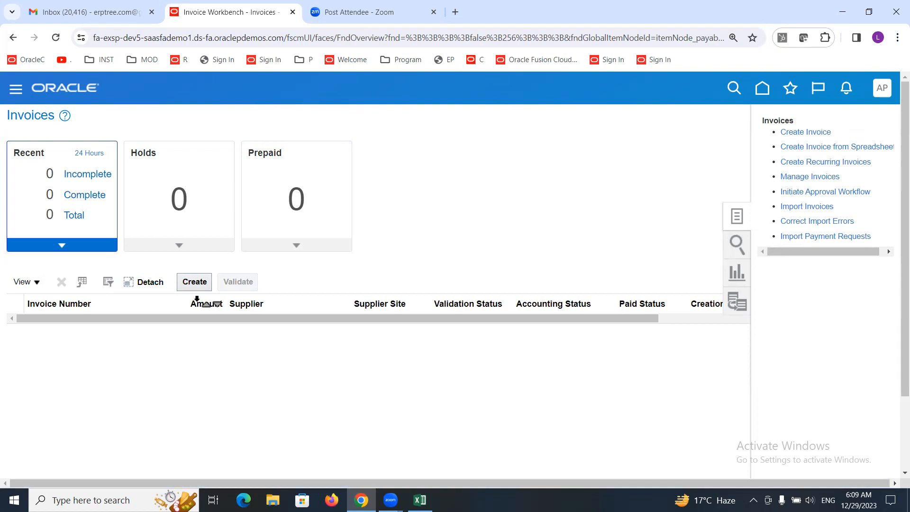
click(810, 131)
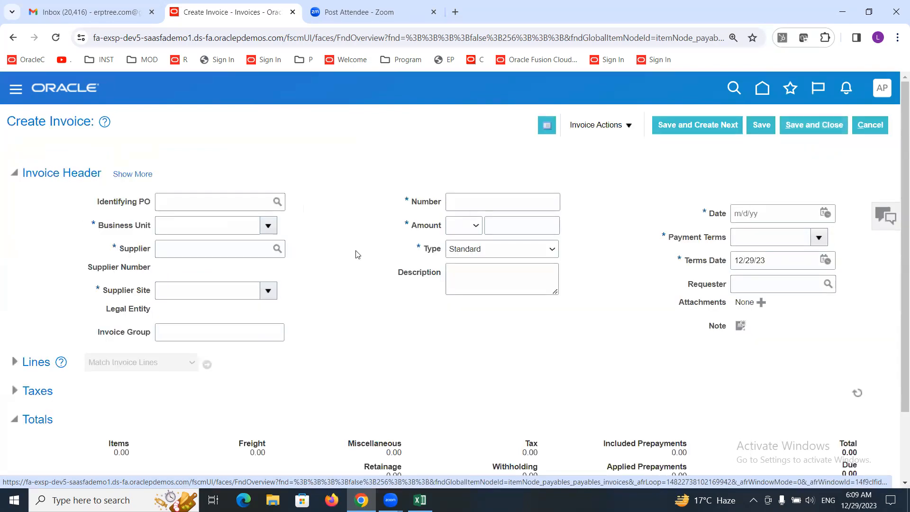
click(268, 226)
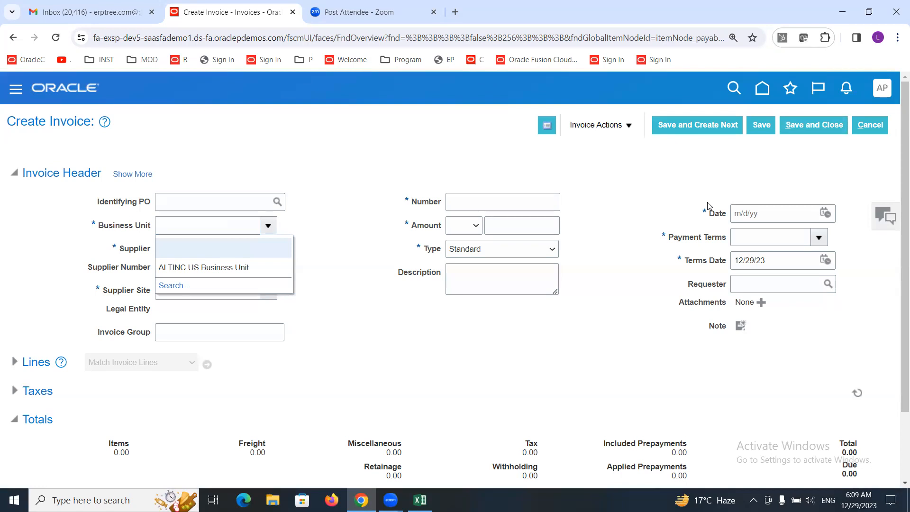
click(875, 127)
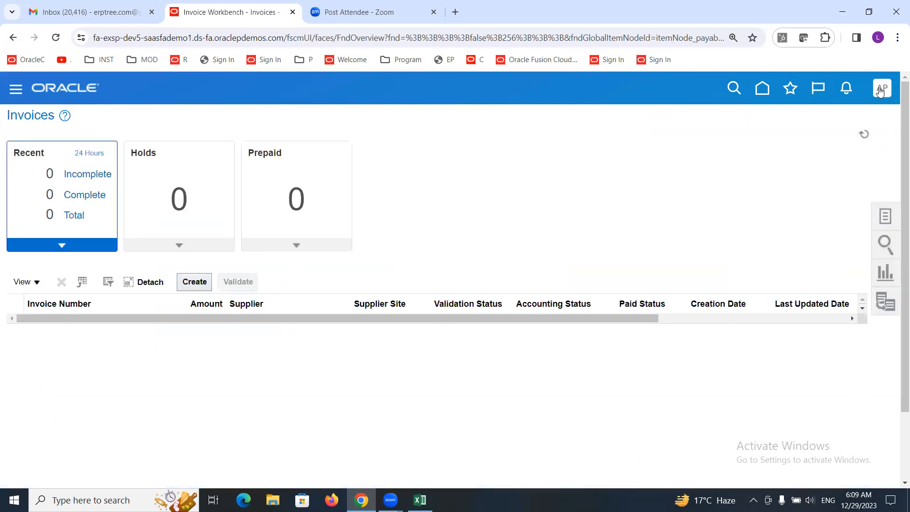
Step: Sign out of the APALTINC session and confirm the single sign-off
click(879, 91)
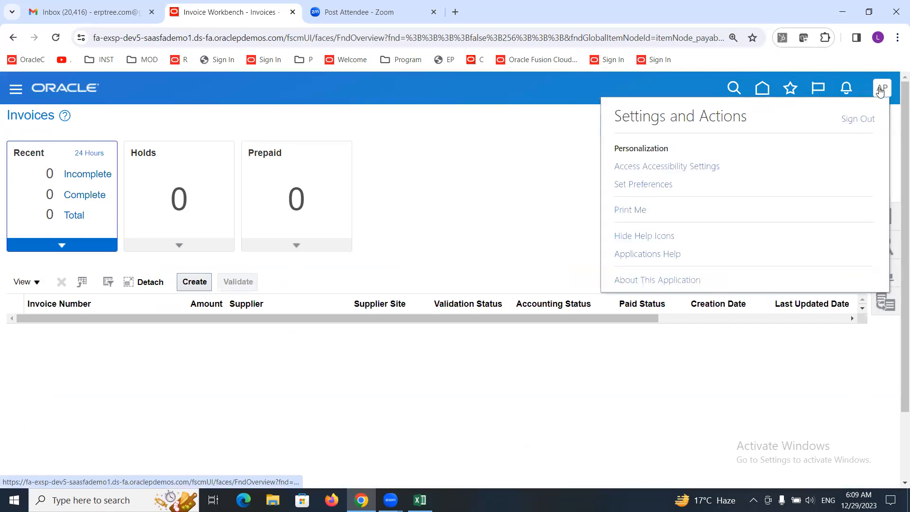
click(847, 121)
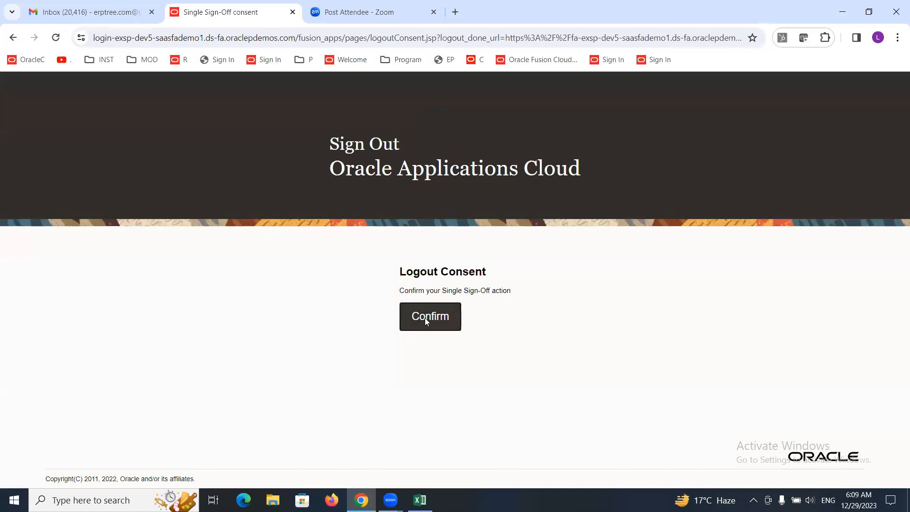
click(424, 319)
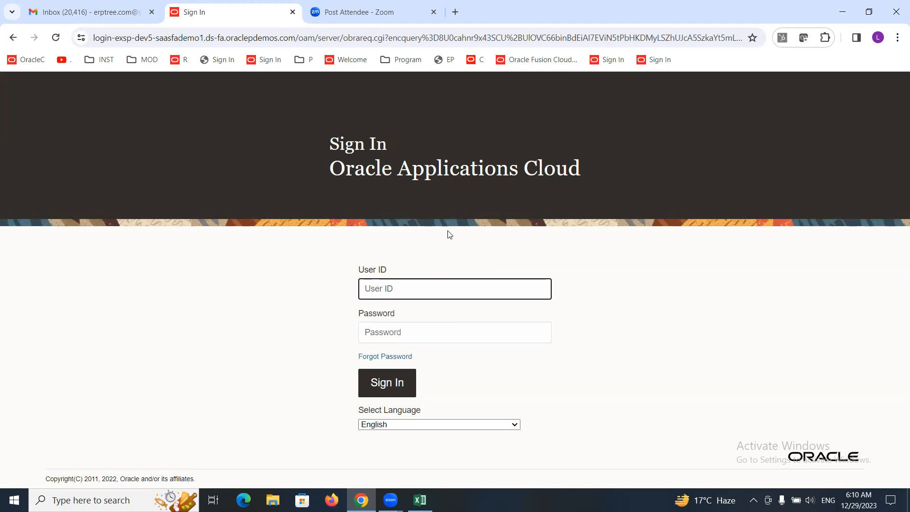
Step: Sign in with user ID ALTINC and enter the account password
text(ALTINC)
key(Tab)
text(•••••••••)
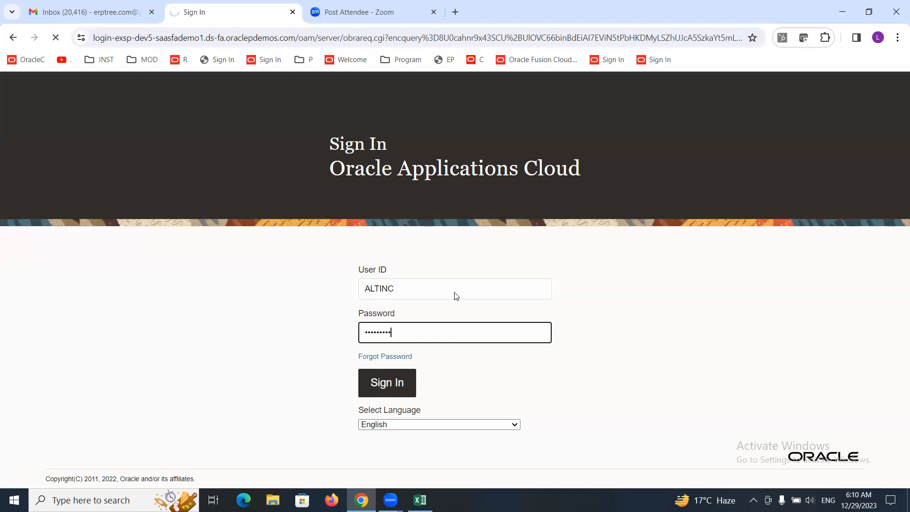
key(Return)
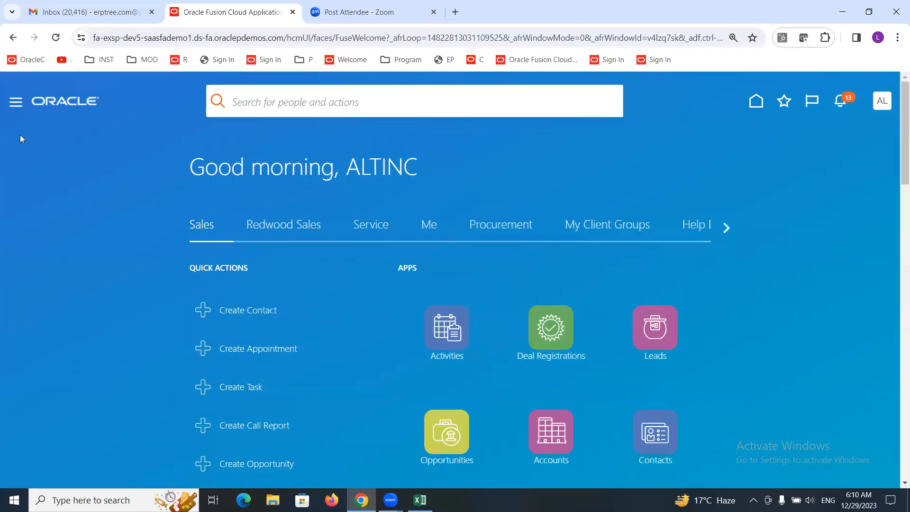
Step: Open the Payables Invoices work area from the navigator and close the Gmail inbox tab
click(14, 102)
drag(501, 135, 516, 323)
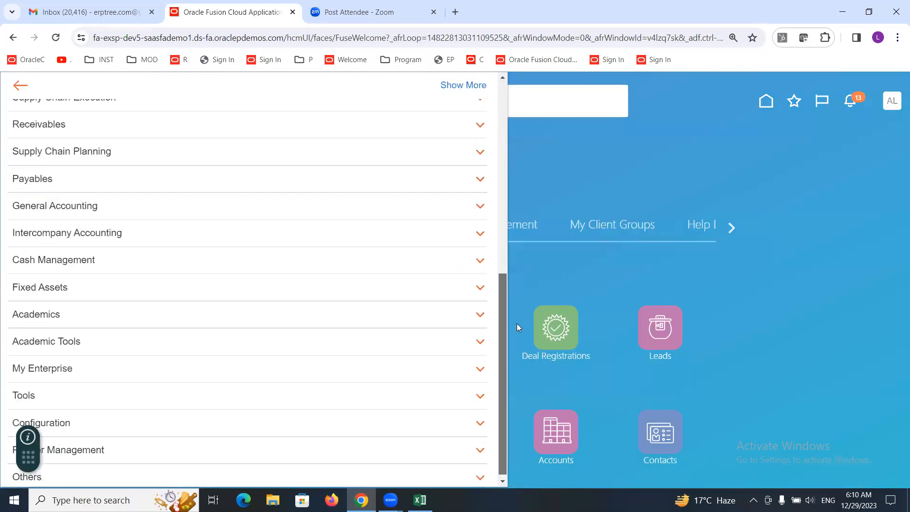
click(48, 184)
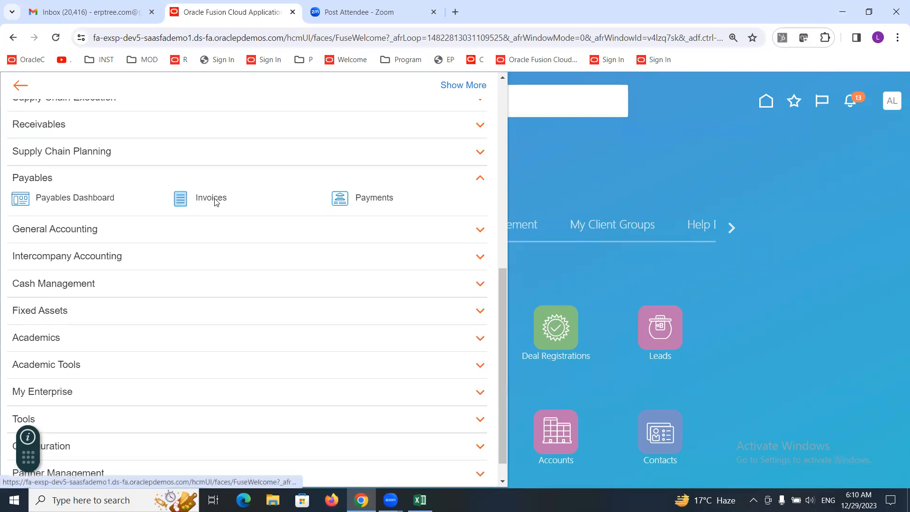
click(214, 199)
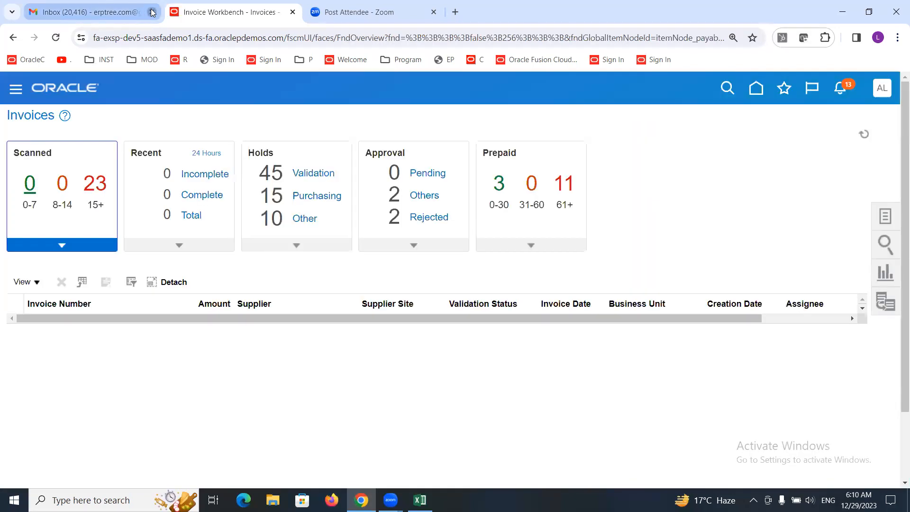
click(152, 12)
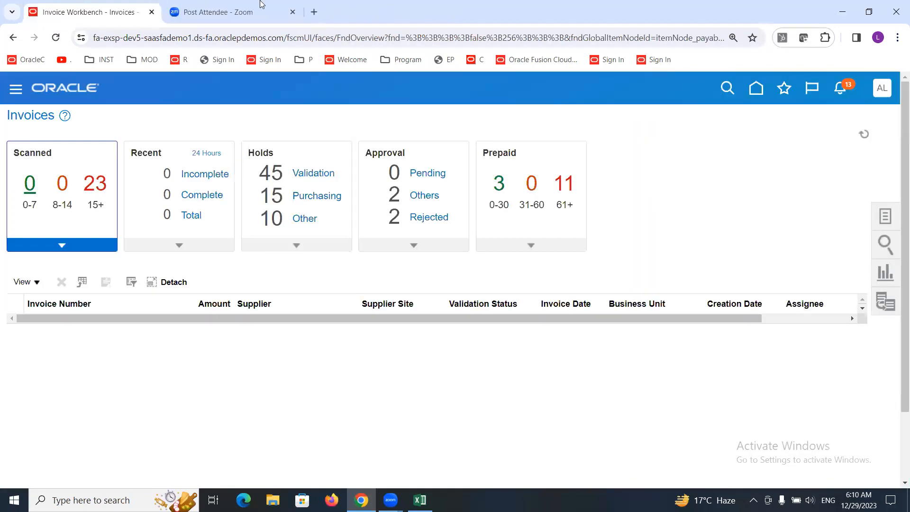
Step: Open Create Invoice, select ALTINC US Business Unit as the business unit, and cancel the invoice
click(882, 225)
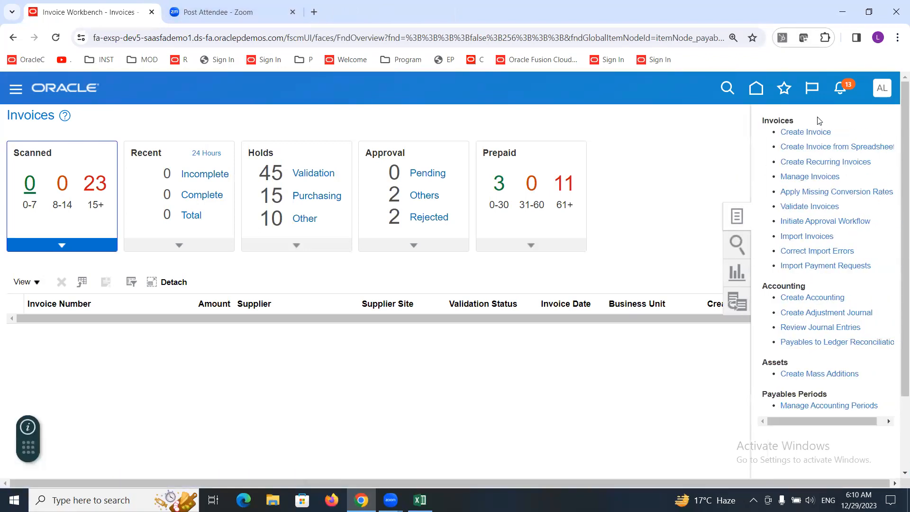
click(808, 131)
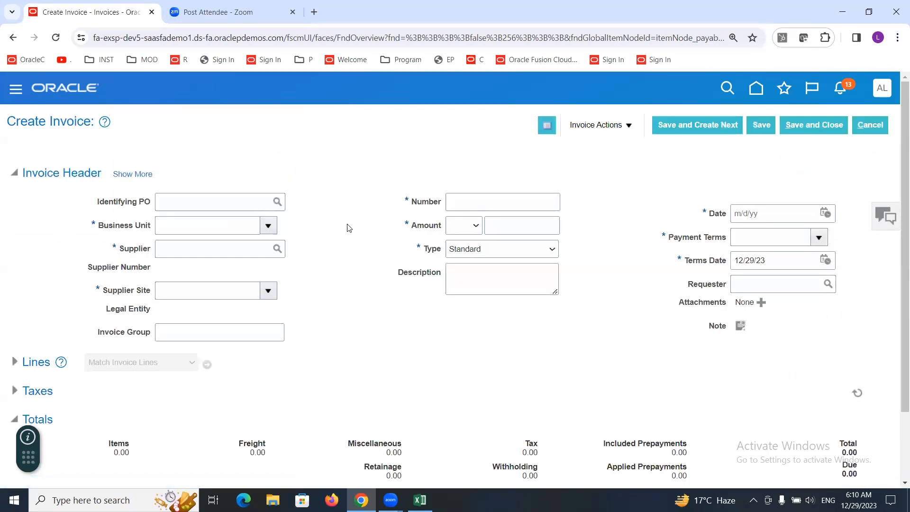
click(267, 227)
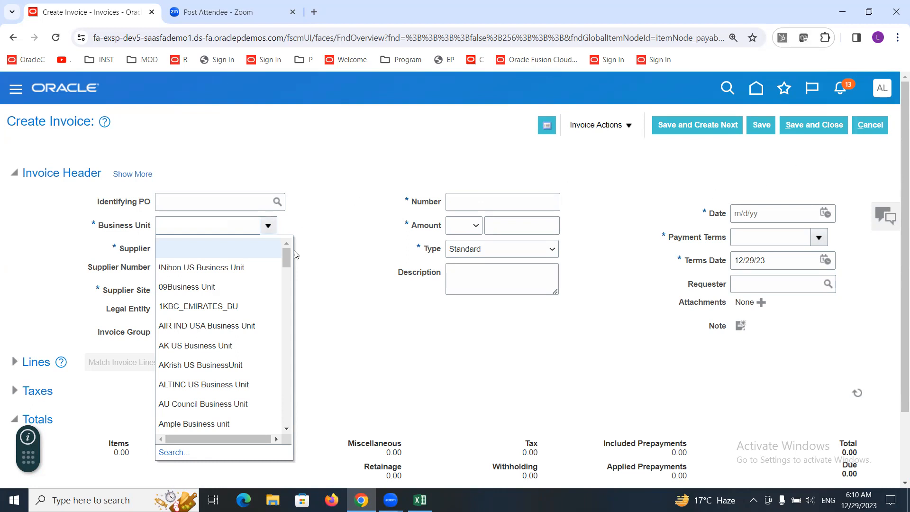
drag(289, 255, 328, 166)
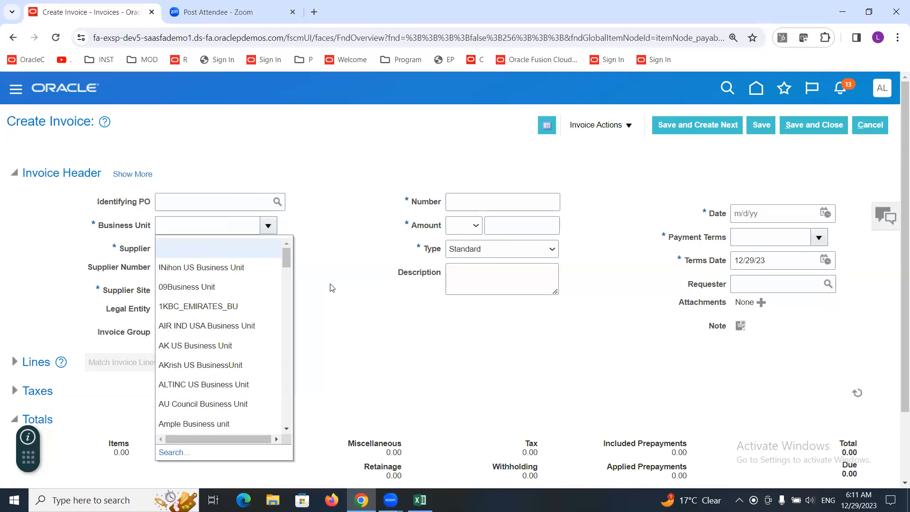
click(185, 385)
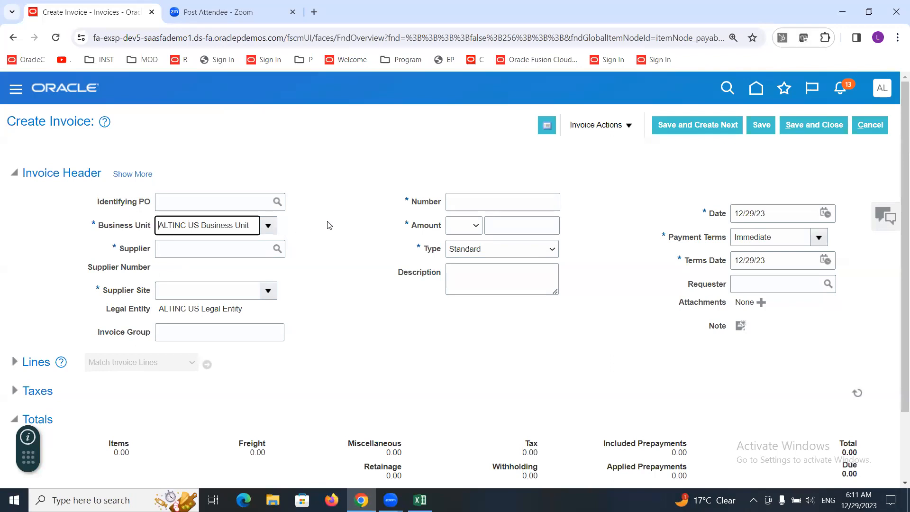
click(872, 125)
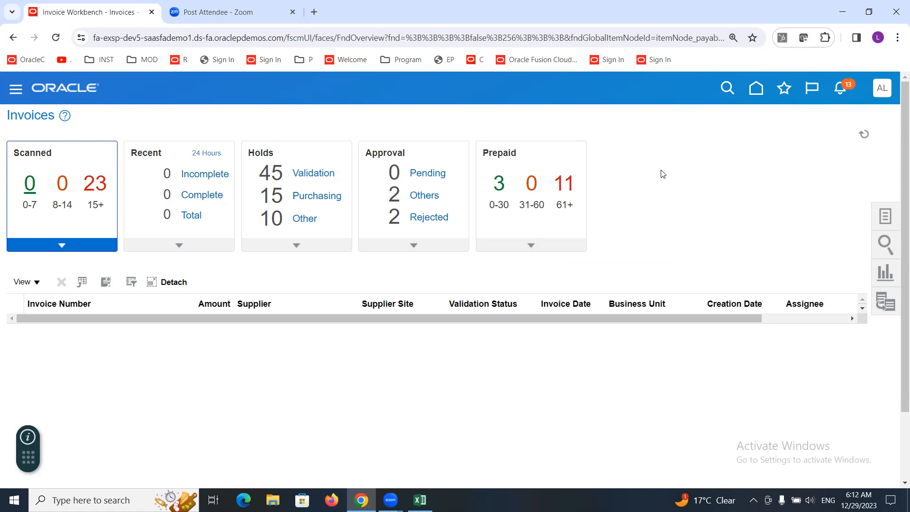
Step: Open Setup and Maintenance and go to its task search page
click(884, 90)
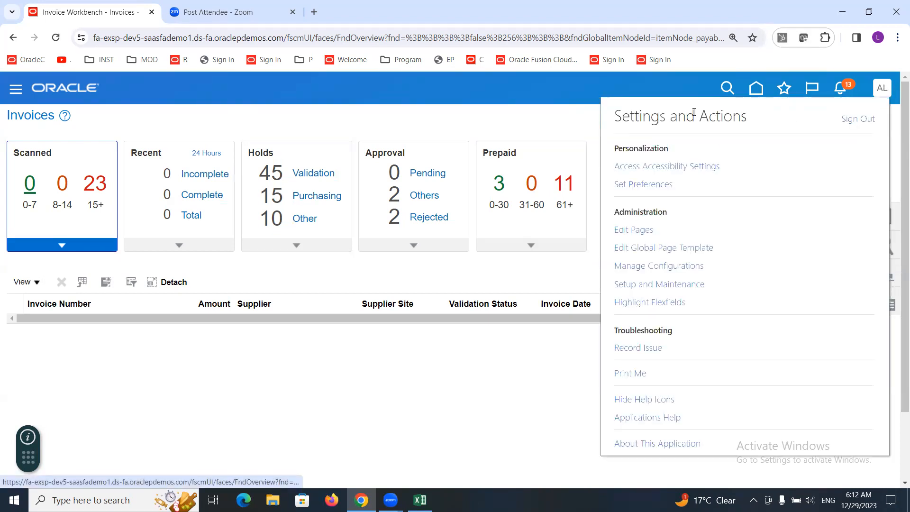
click(669, 287)
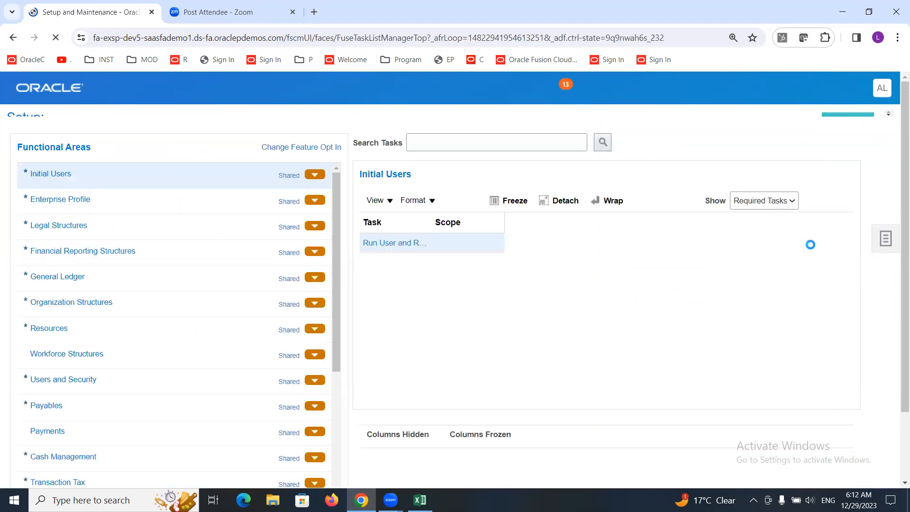
click(884, 251)
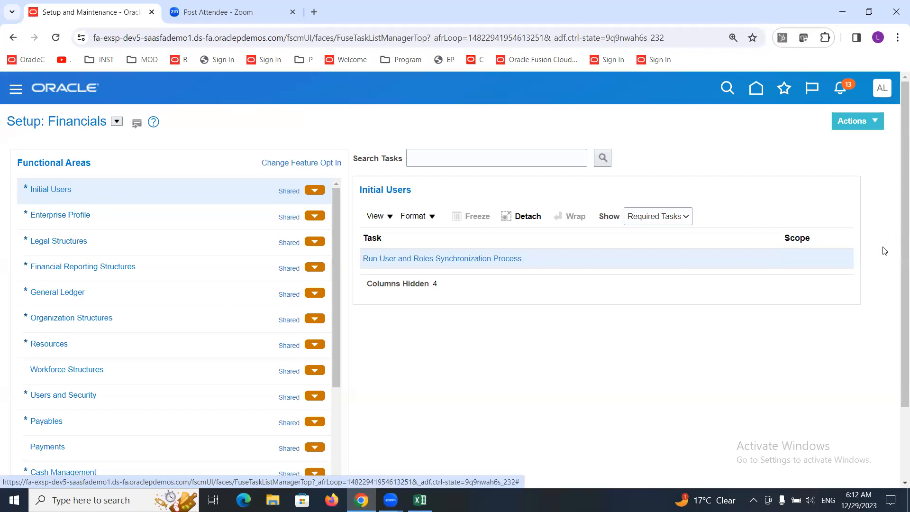
click(784, 278)
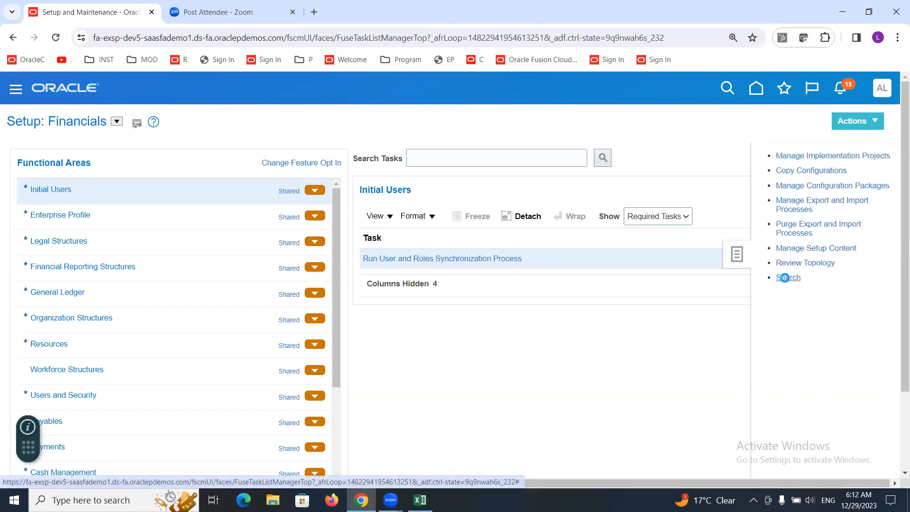
Step: Search setup tasks for Profile V and open Manage Administrator Profile Values
click(408, 157)
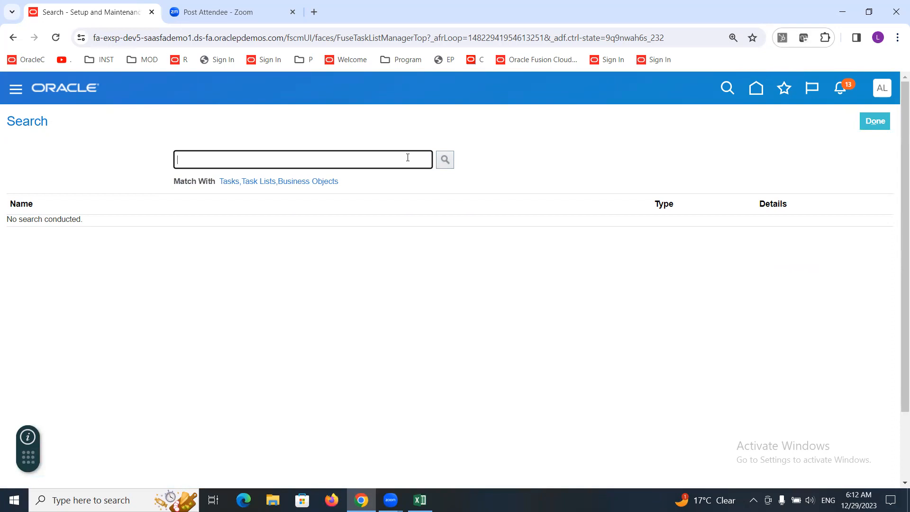
text(P)
key(BackSpace)
text(Profile V)
key(Return)
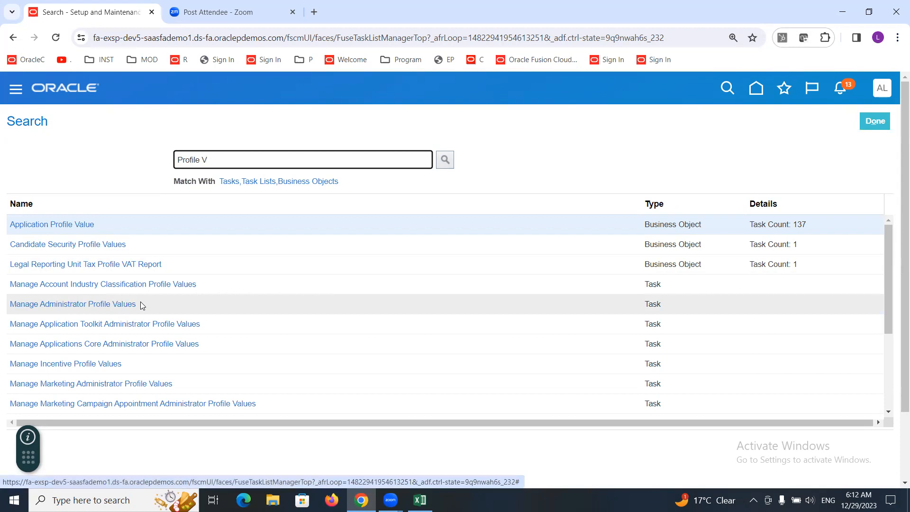
click(105, 305)
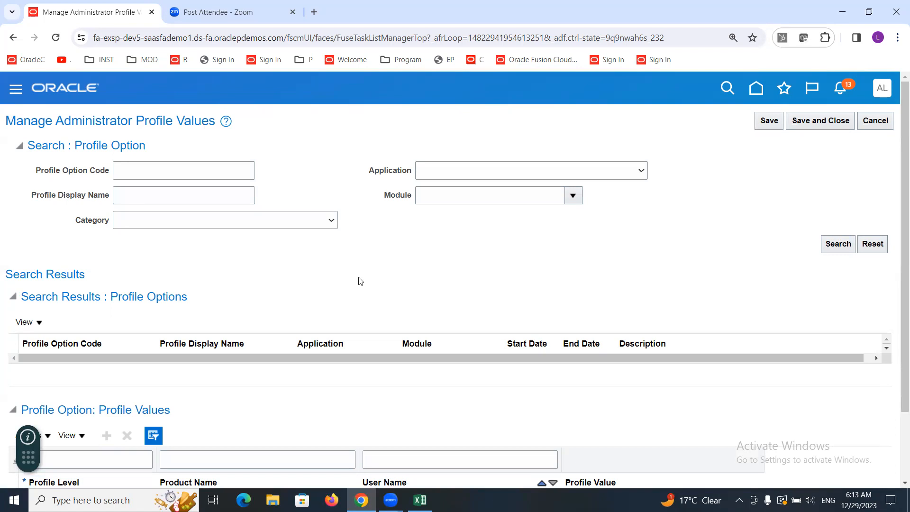
Step: Search profile options for the display name Default Business Unit
click(141, 190)
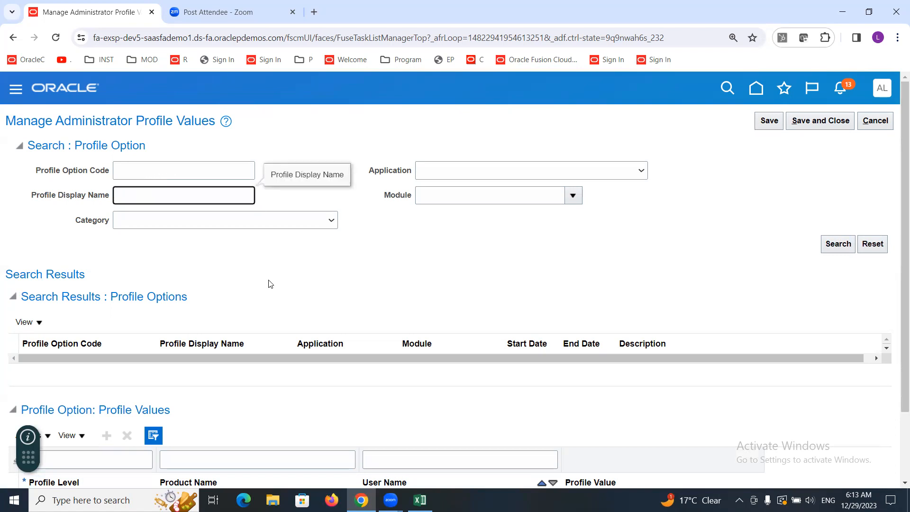
text(Default Business Unit)
click(837, 244)
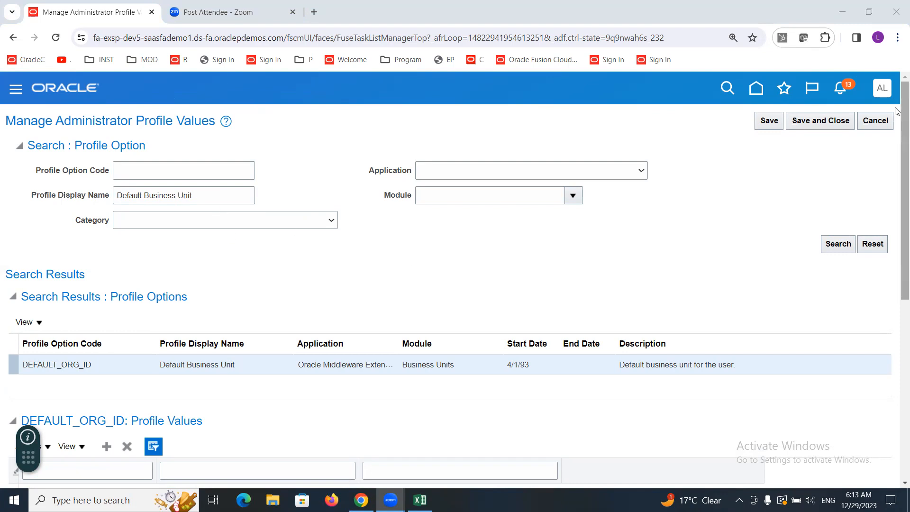
Step: Examine the DEFAULT_ORG_ID profile option and its existing profile values
scroll(897, 138, down, 2)
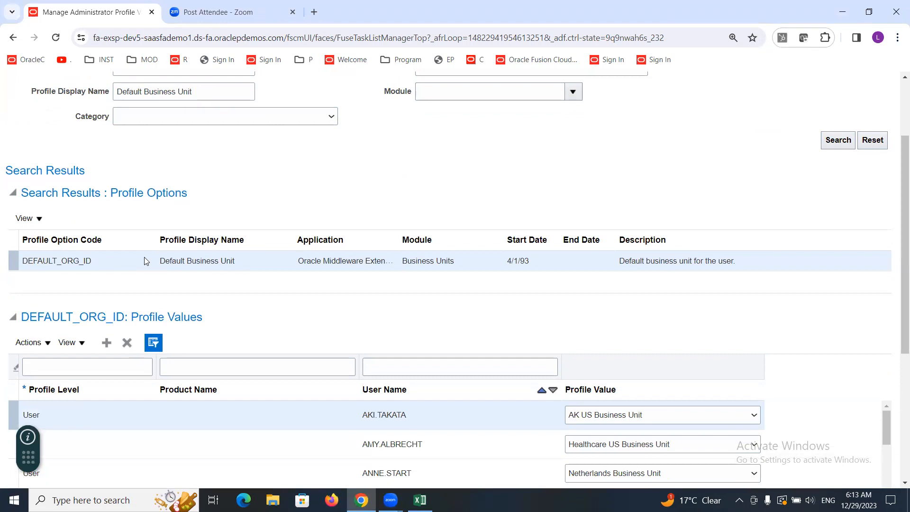
drag(162, 259, 225, 262)
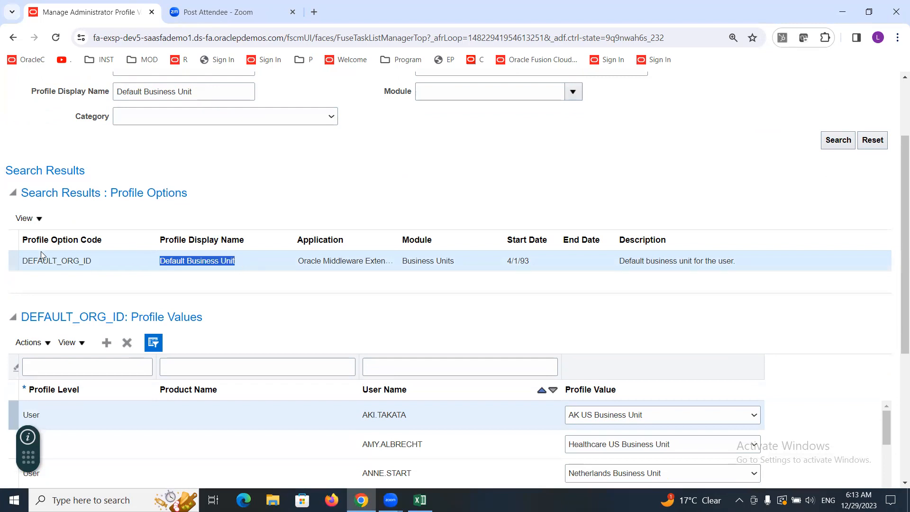
double_click(70, 261)
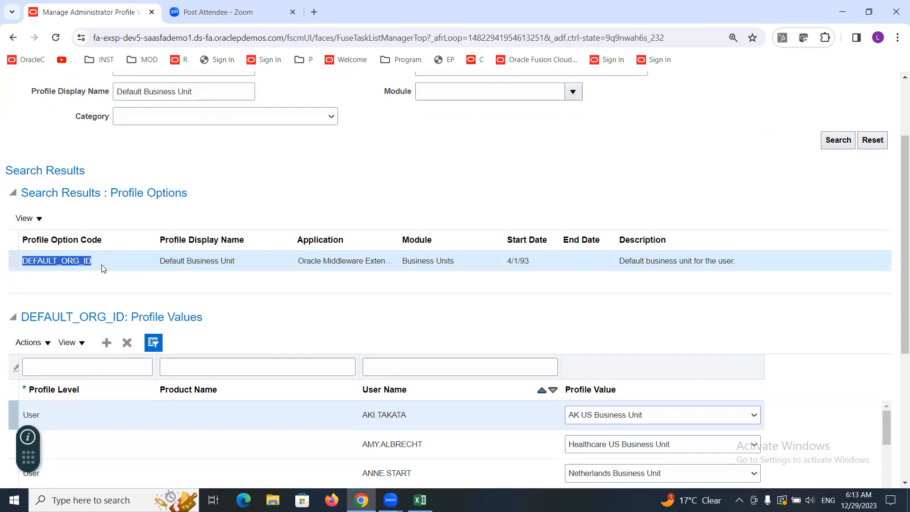
click(60, 261)
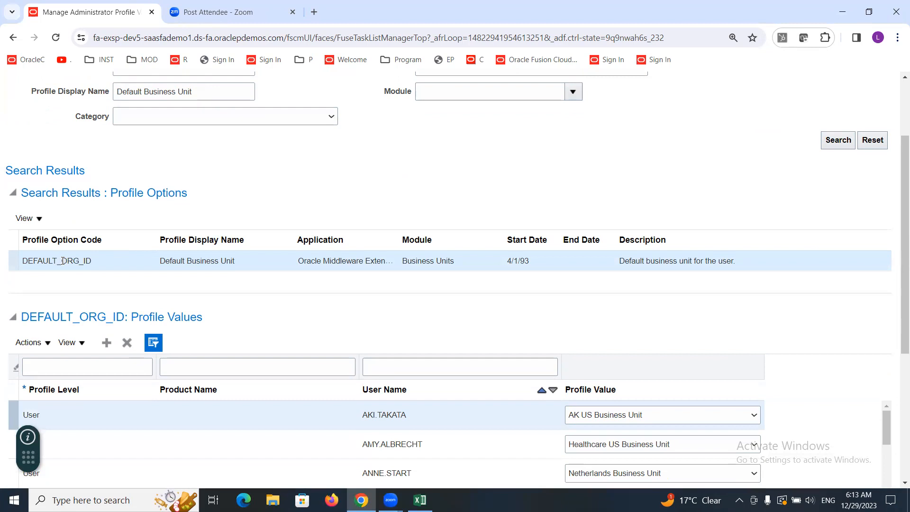
drag(62, 261, 93, 262)
click(136, 260)
triple_click(199, 267)
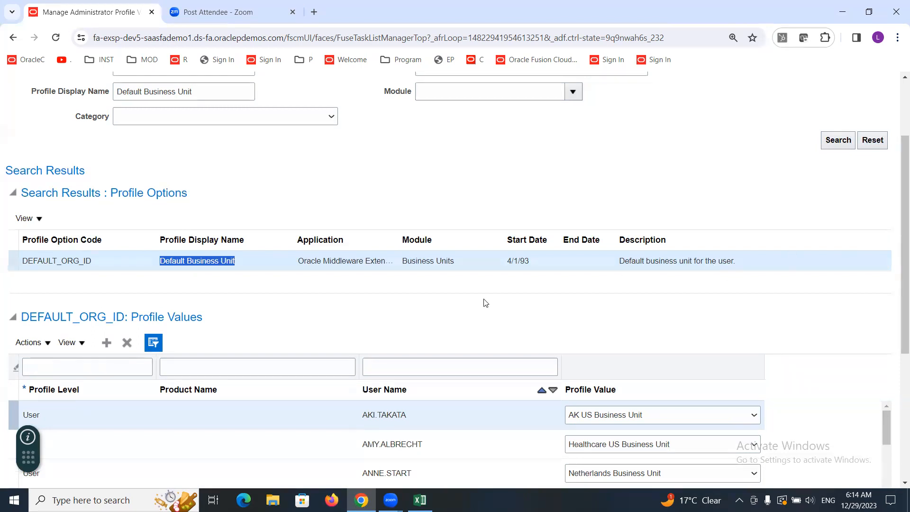
drag(132, 316, 219, 320)
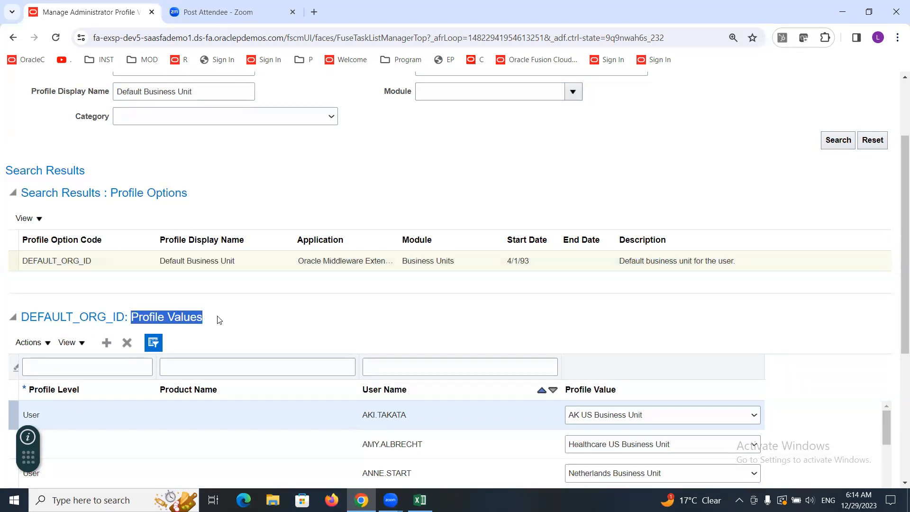
click(208, 258)
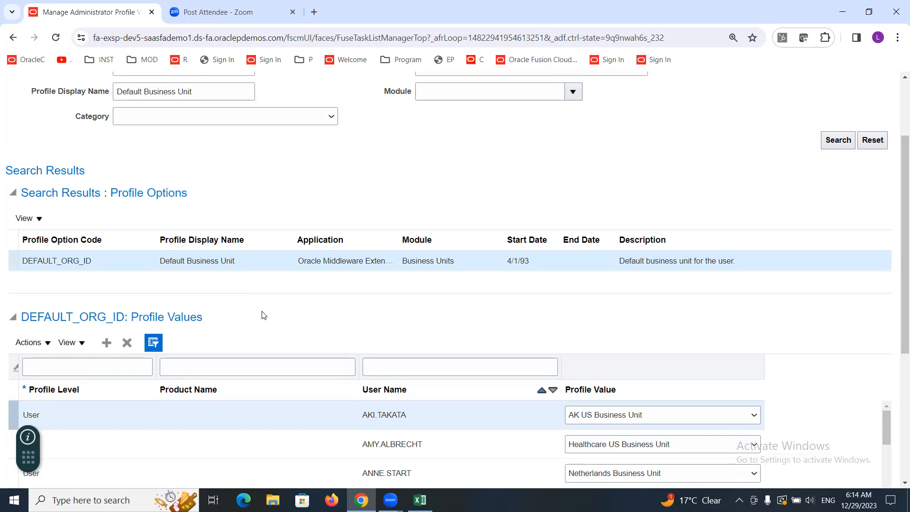
Step: Add a new profile value row with profile level User
click(105, 342)
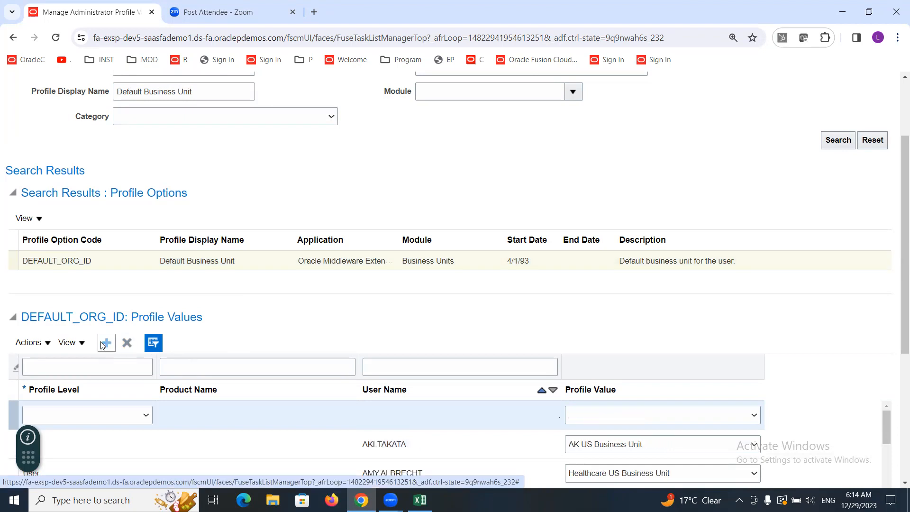
drag(29, 460, 899, 480)
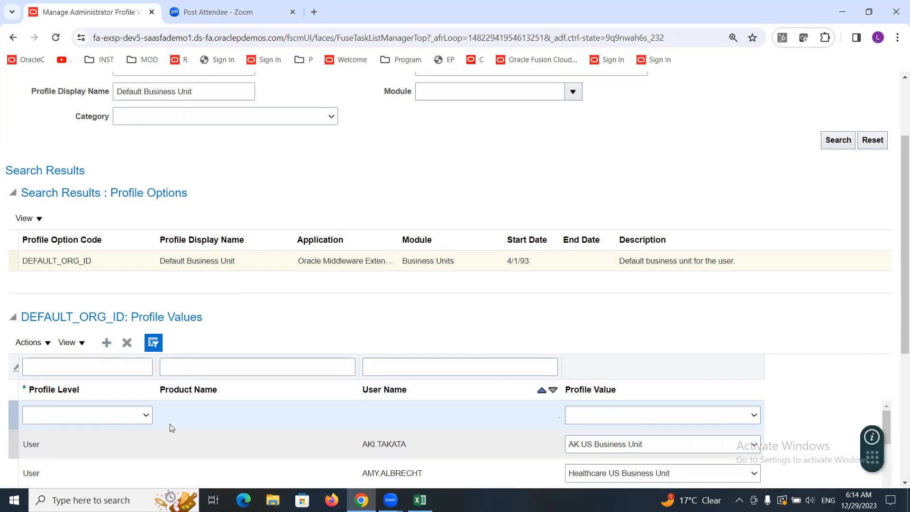
click(145, 415)
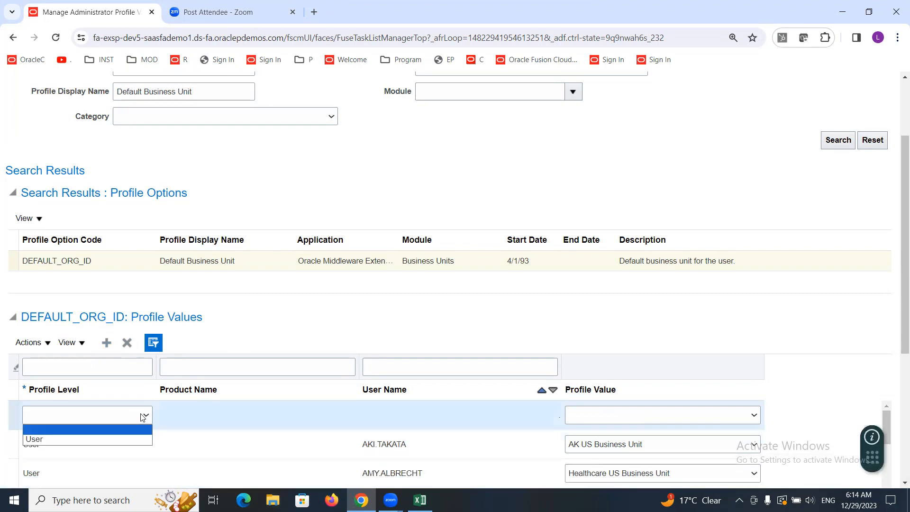
click(71, 439)
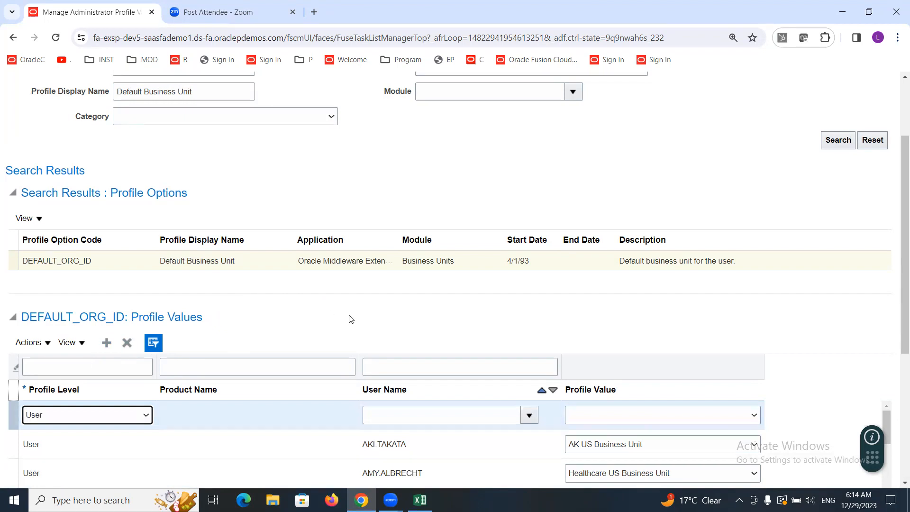
click(514, 308)
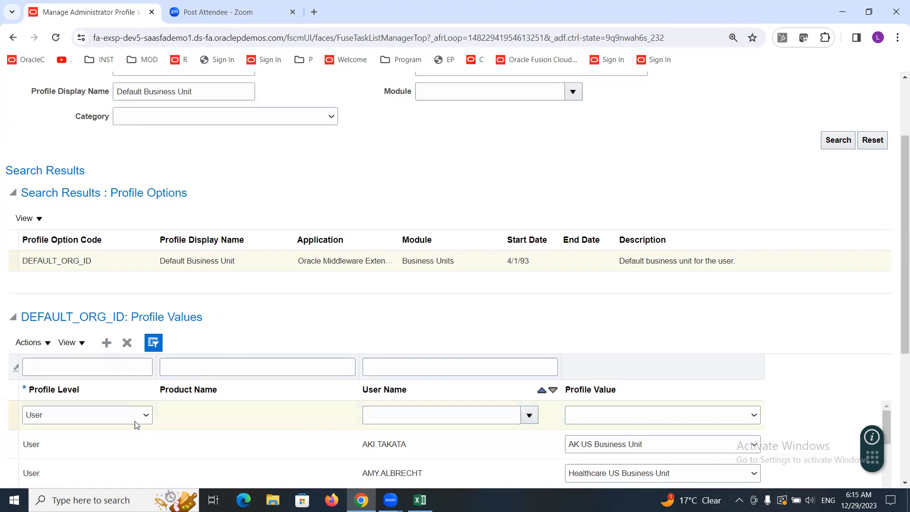
click(527, 421)
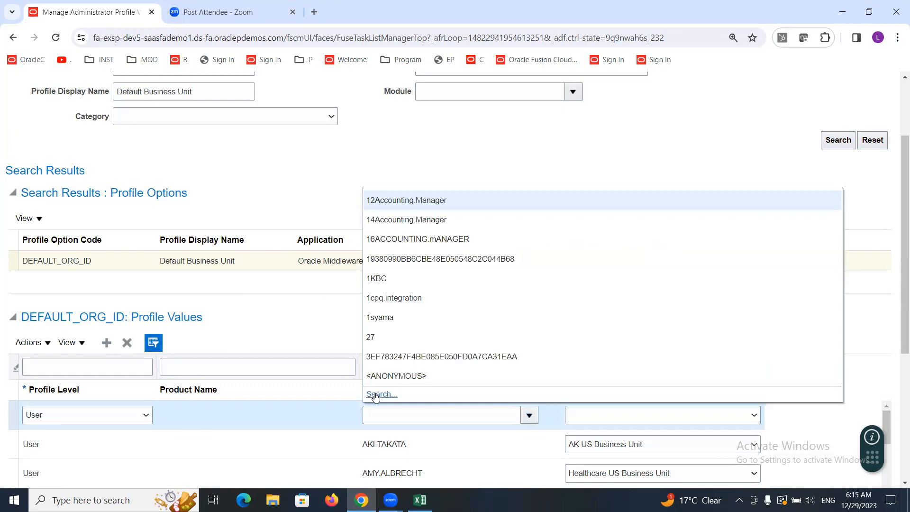
click(376, 394)
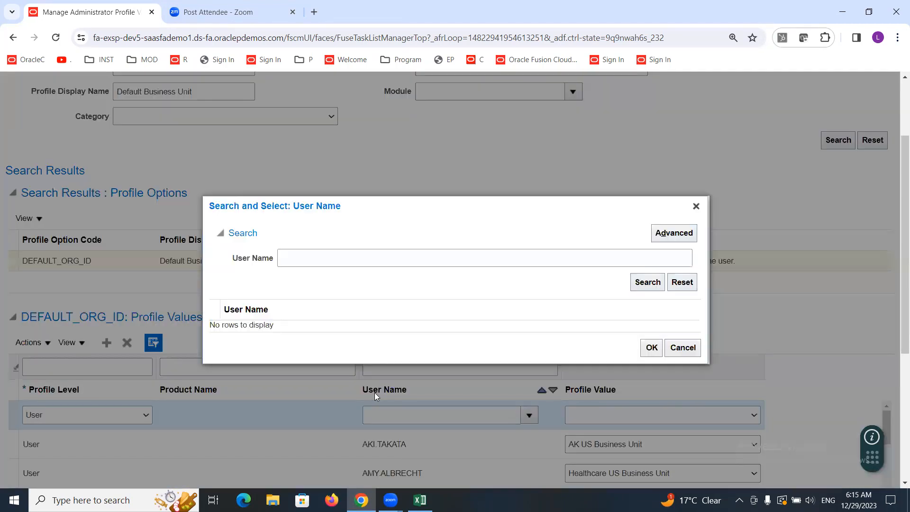
click(378, 258)
text(a)
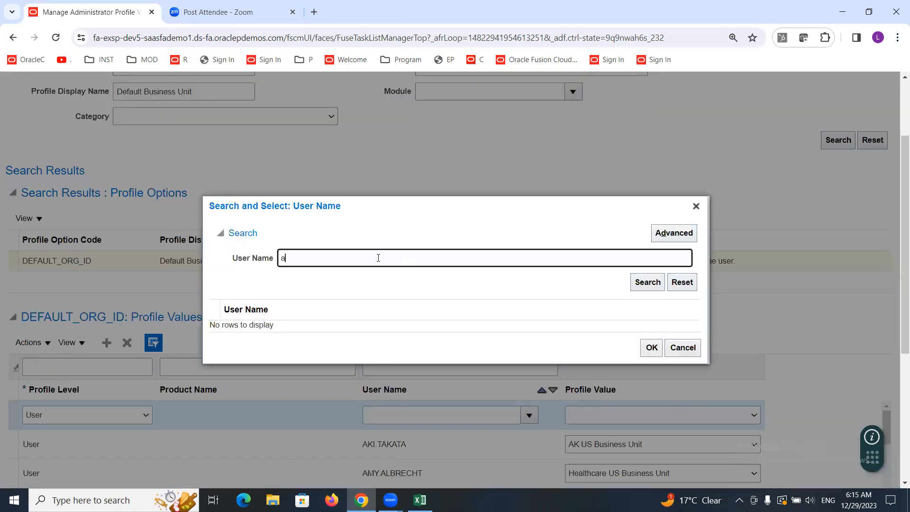
key(BackSpace)
text(ALTINC)
click(639, 282)
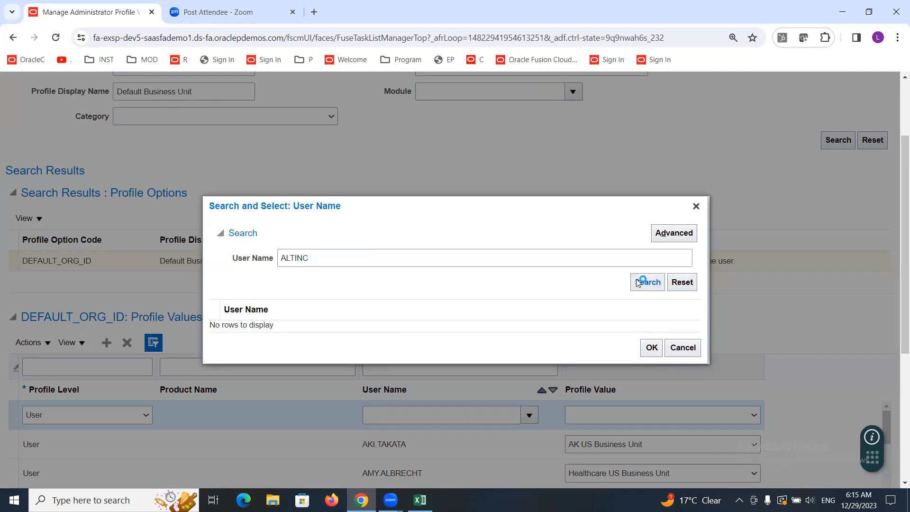
Step: Pick ALTINC as the new row's user name and set its profile value to ALTINC US Business Unit
click(260, 325)
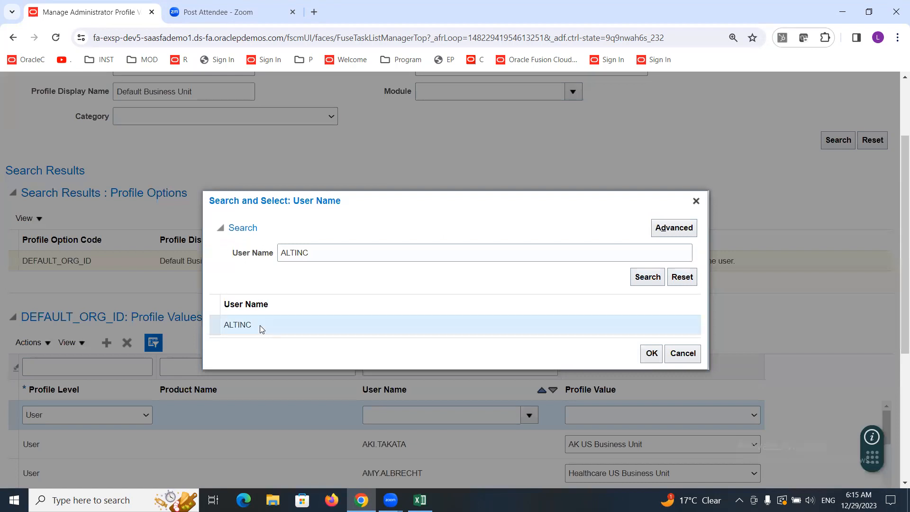
click(651, 354)
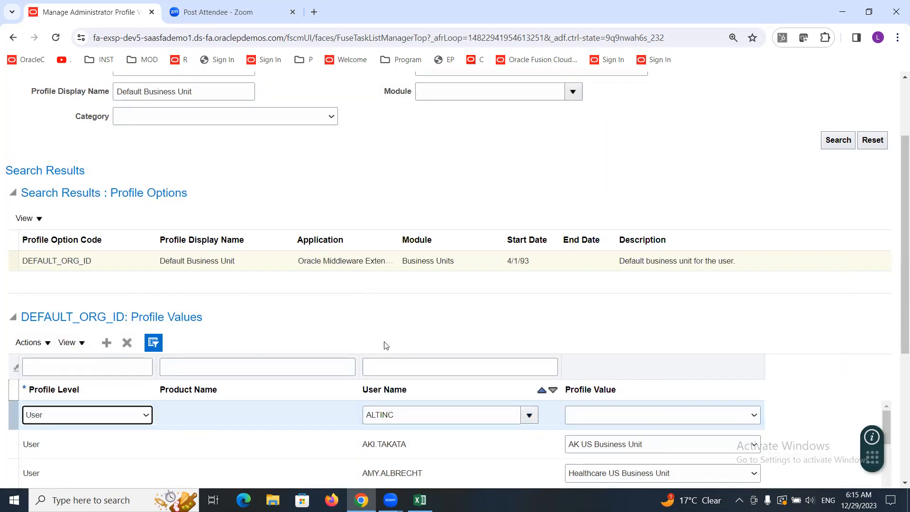
click(665, 416)
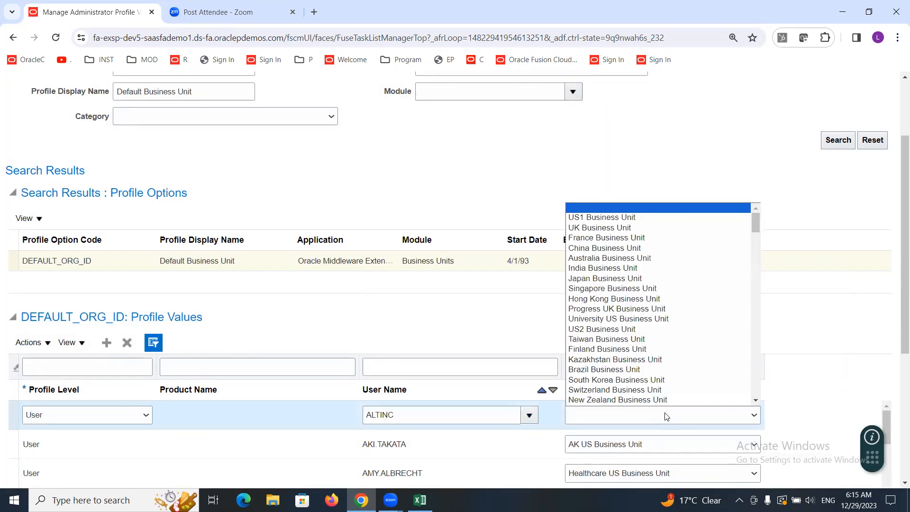
scroll(656, 362, down, 1)
key(a)
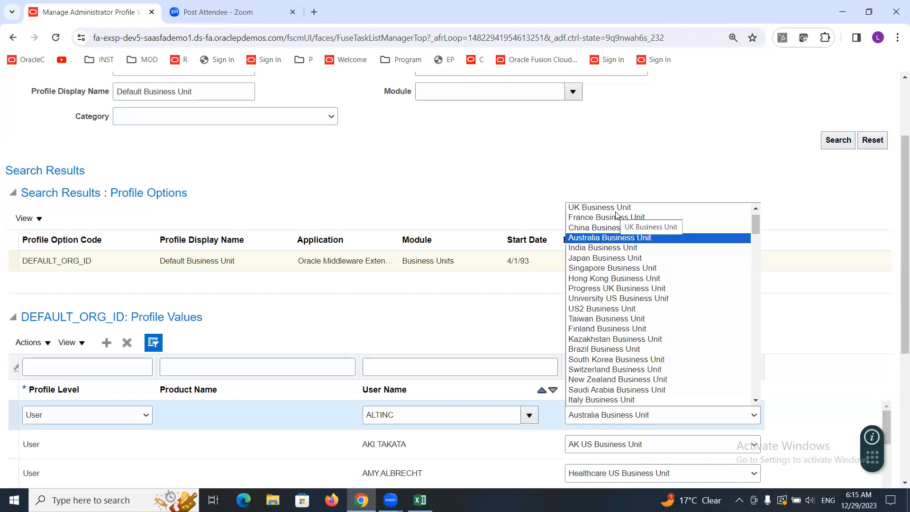
key(a)
key(a)
key(a)
key(a)
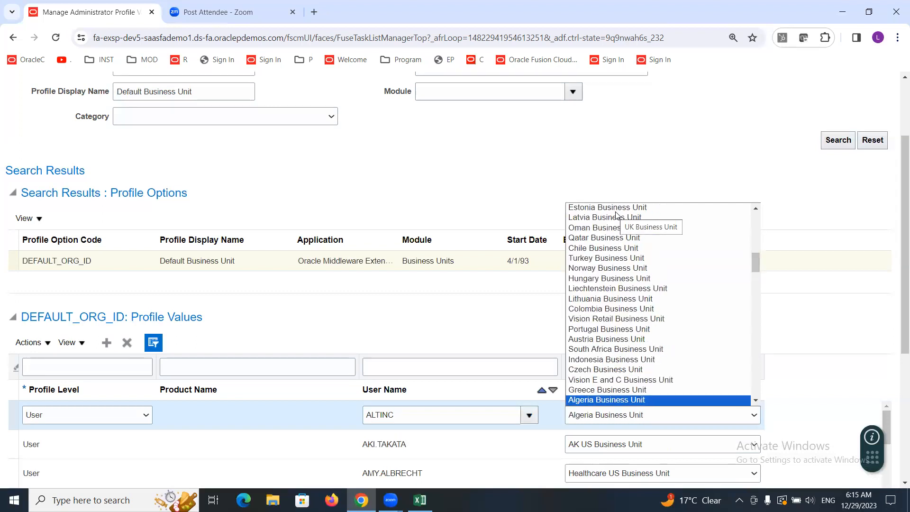
key(a)
key(a)
key(a)
key(a)
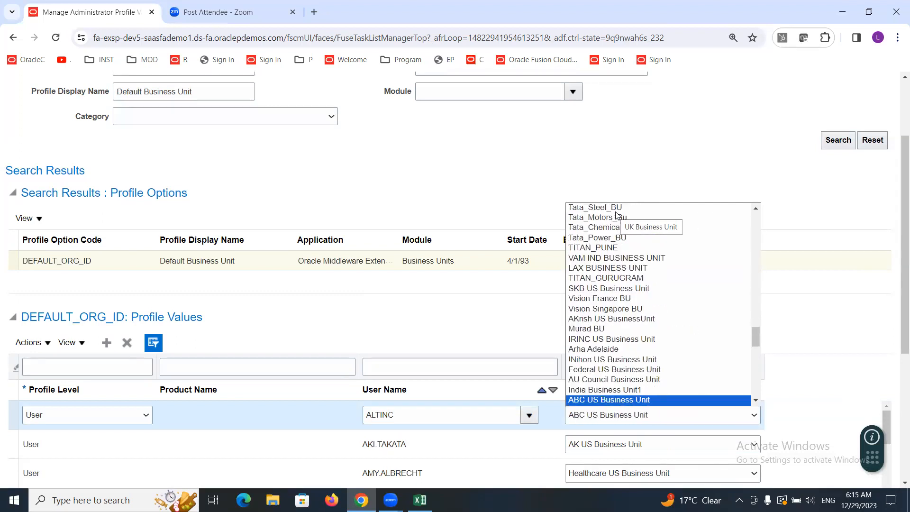
key(a)
key(a)
key(a)
key(a)
key(a)
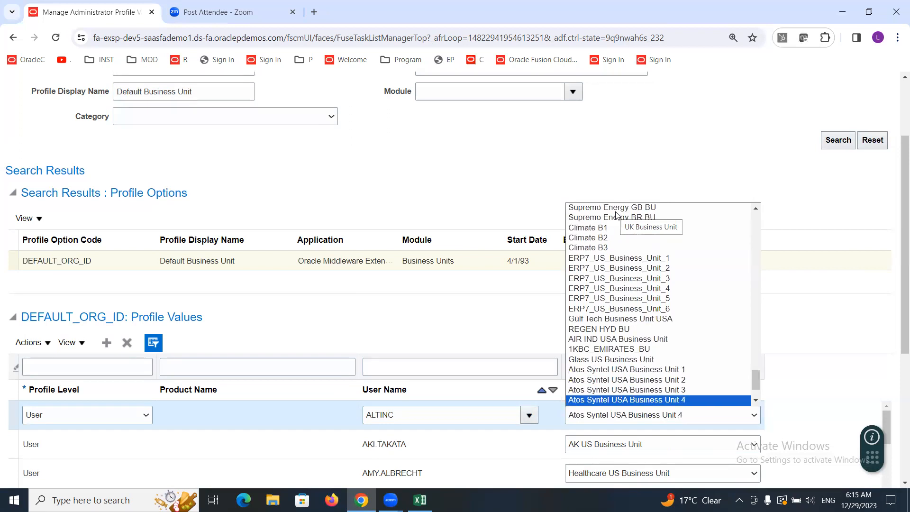
key(a)
key(a)
key(a)
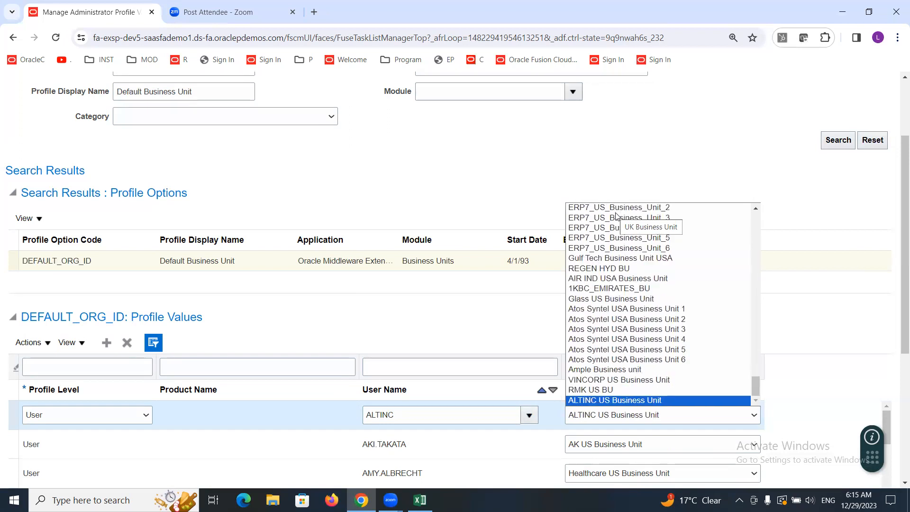
click(596, 401)
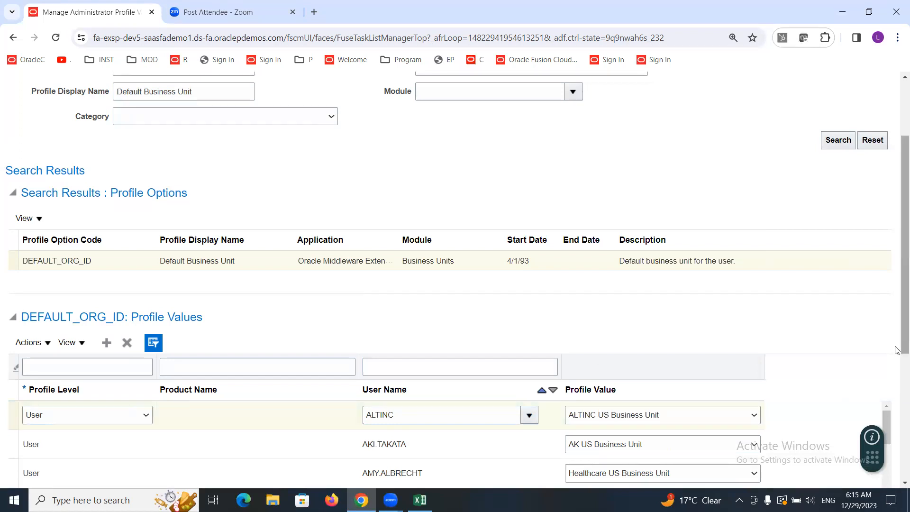
Step: Save and close the administrator profile values
scroll(897, 341, up, 1)
scroll(897, 341, up, 2)
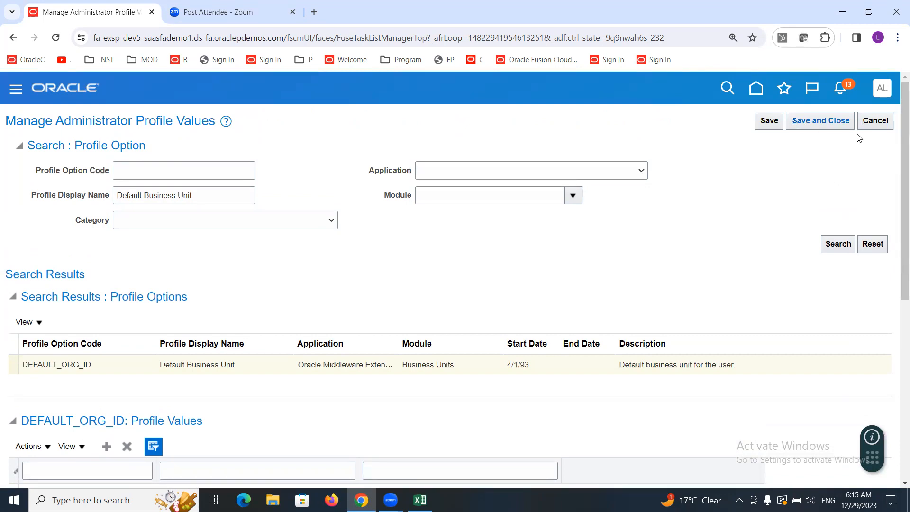
scroll(897, 286, down, 6)
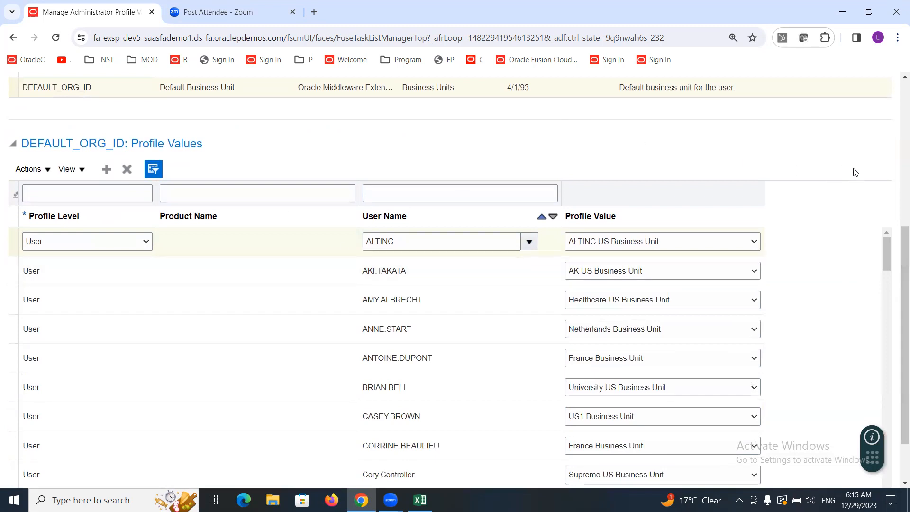
drag(897, 288, 896, 141)
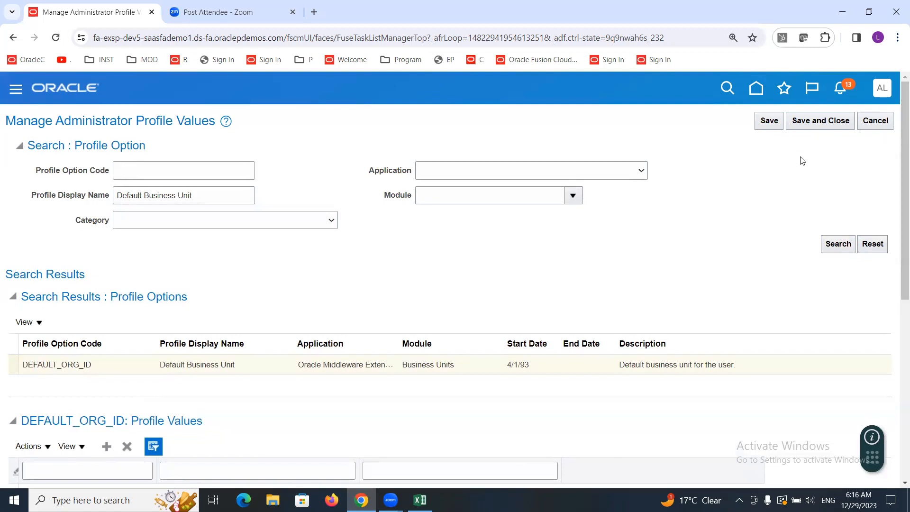
click(813, 125)
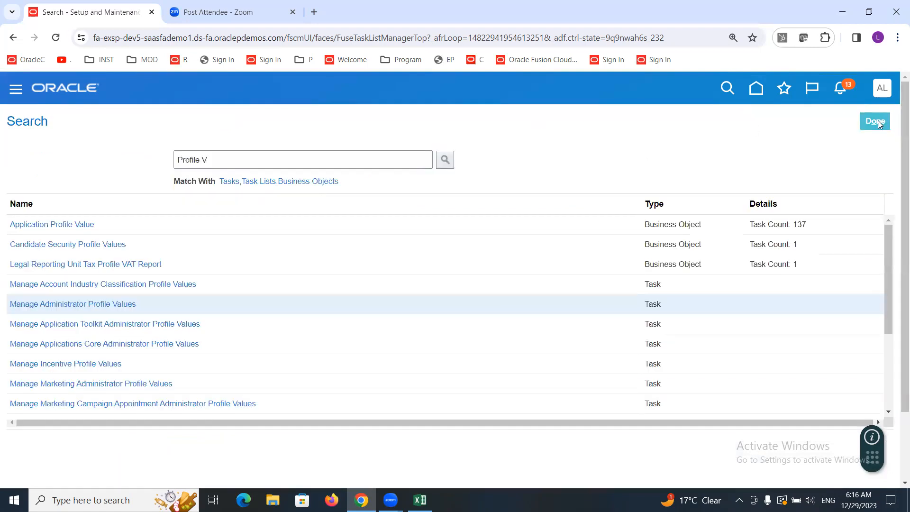
Step: Finish the setup search and sign out of the application
click(876, 121)
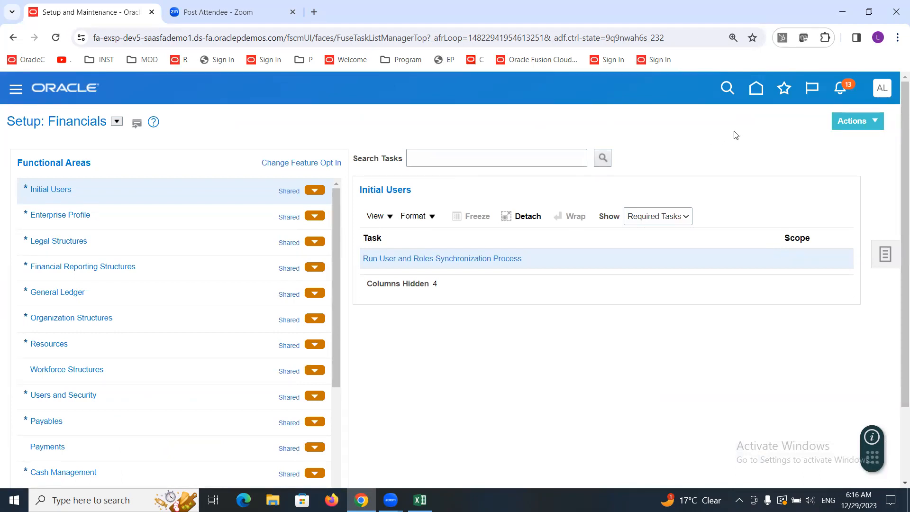
click(883, 89)
click(858, 119)
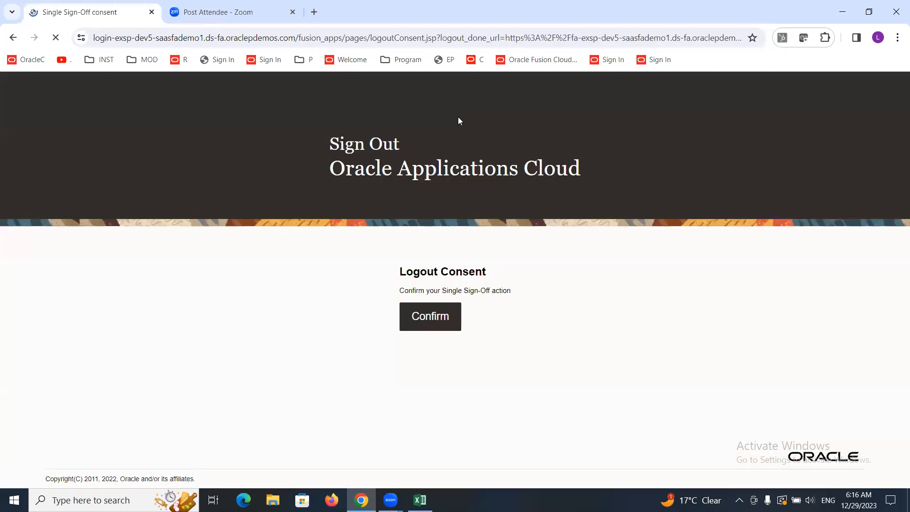
click(435, 314)
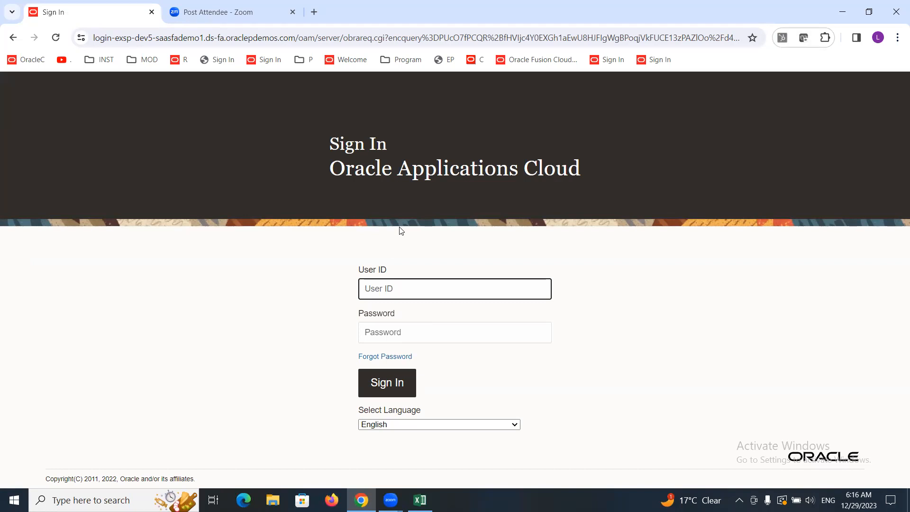
Step: Sign in with user ID ALTINC and the account password
text(ALTINC)
key(Tab)
text(•••••••••)
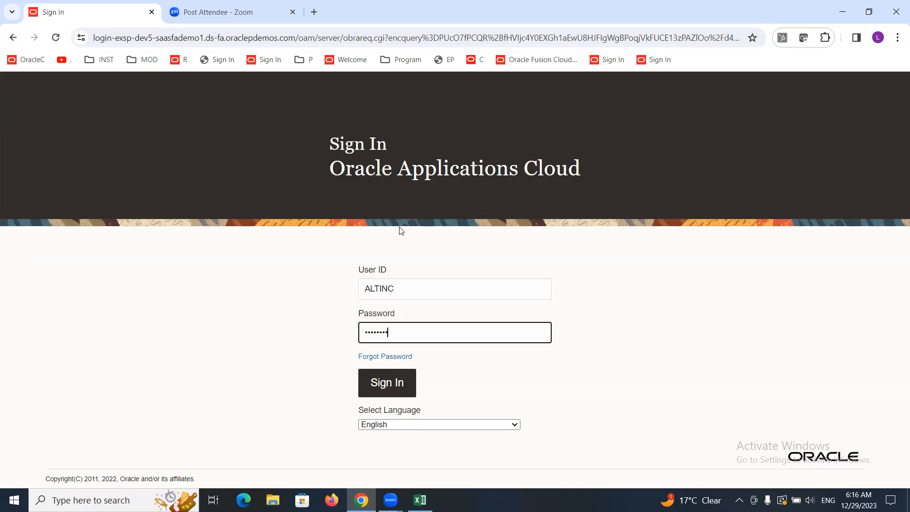
click(383, 385)
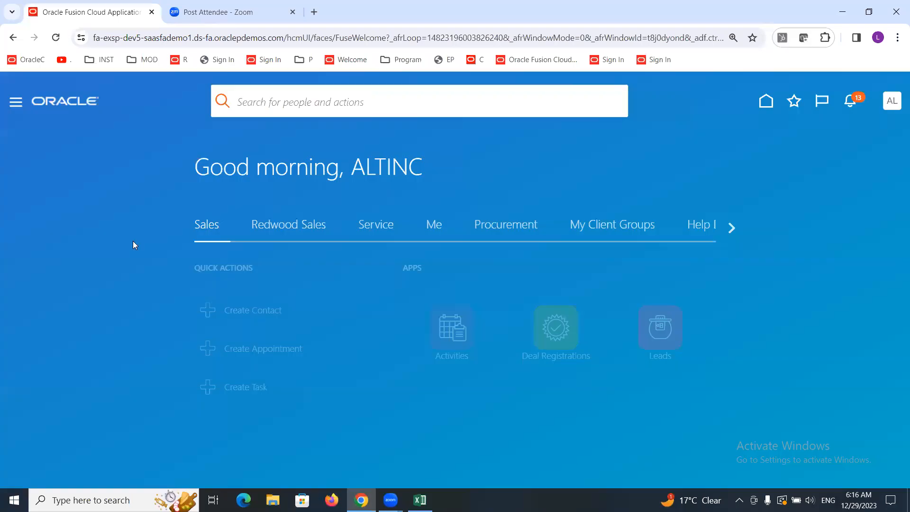
Step: Open Payables Invoices from the navigator and start creating a new invoice
click(16, 103)
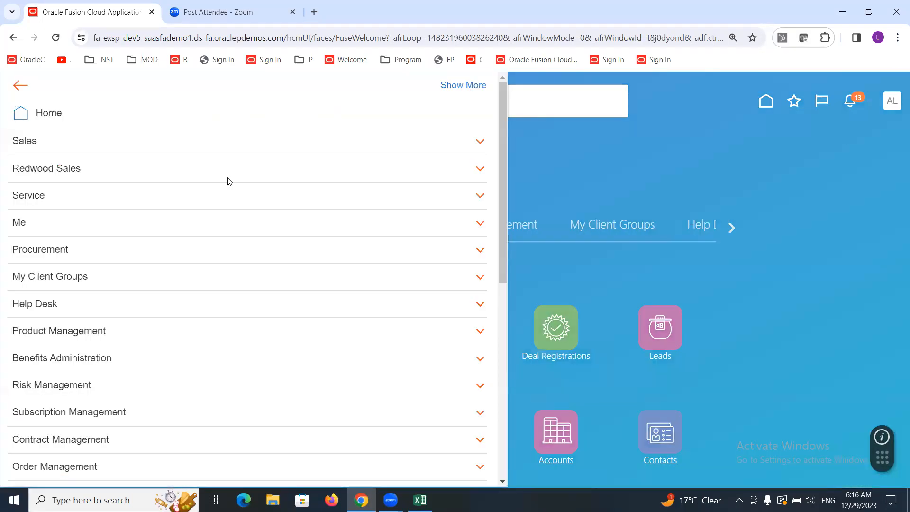
drag(503, 158, 505, 295)
click(45, 287)
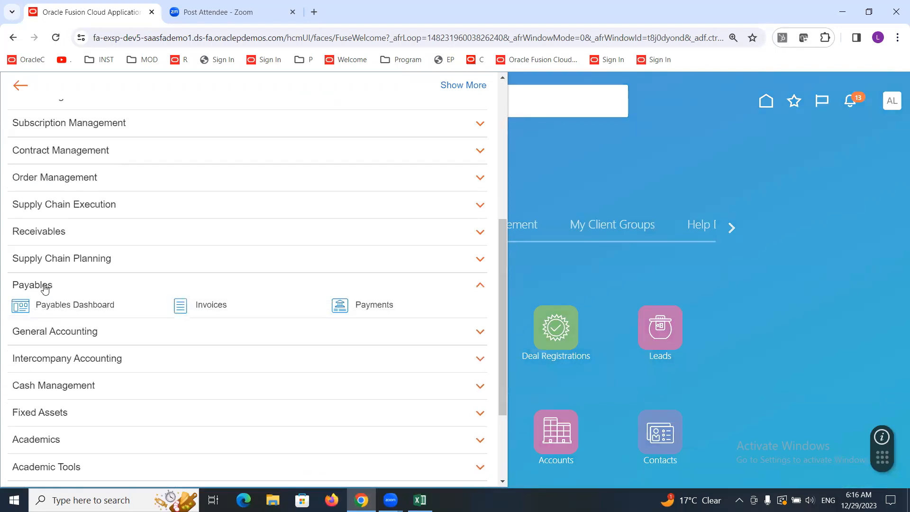
click(213, 306)
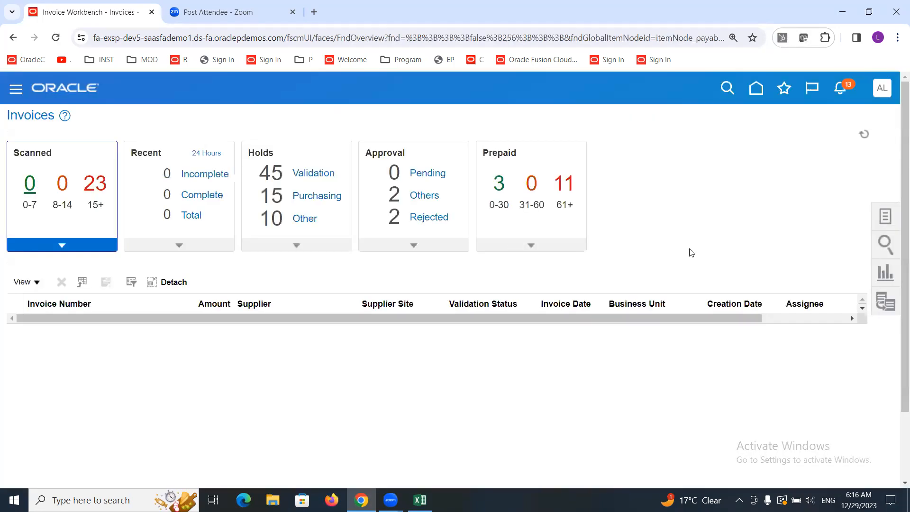
click(884, 219)
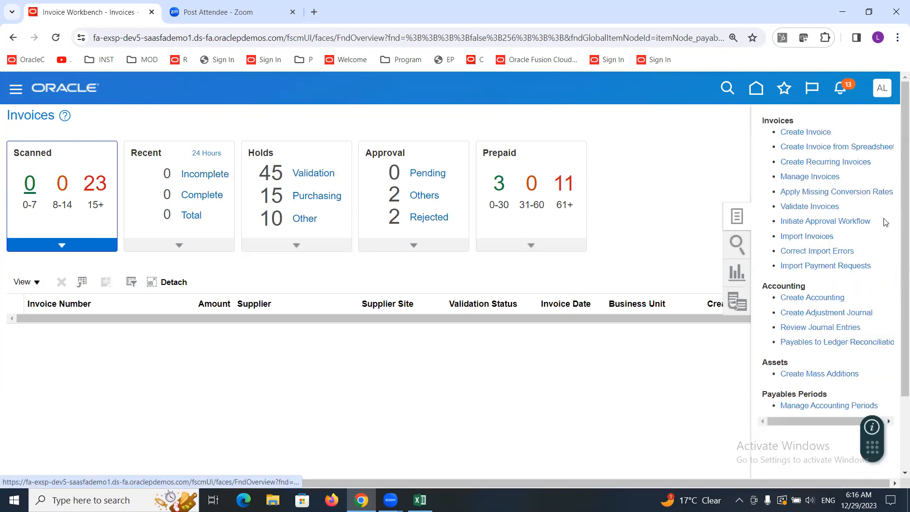
click(802, 132)
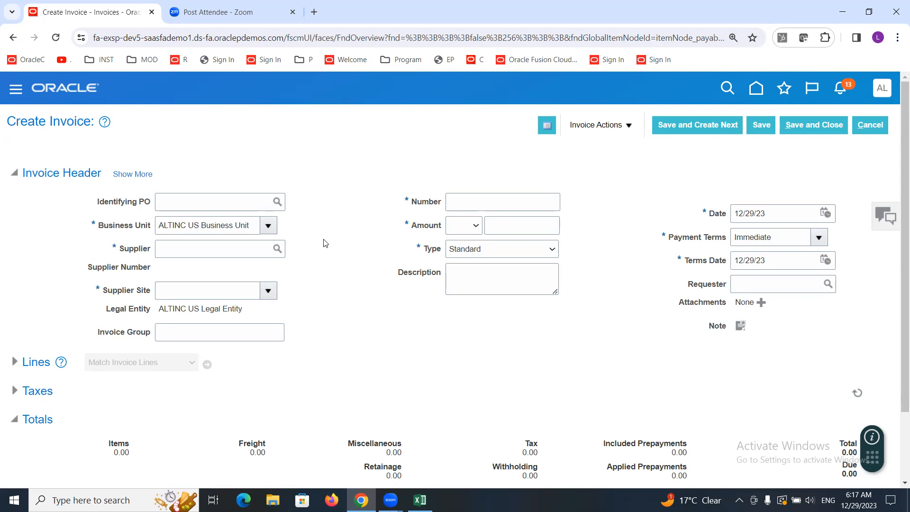
Step: Examine the Business Unit choices available on the invoice header
click(268, 226)
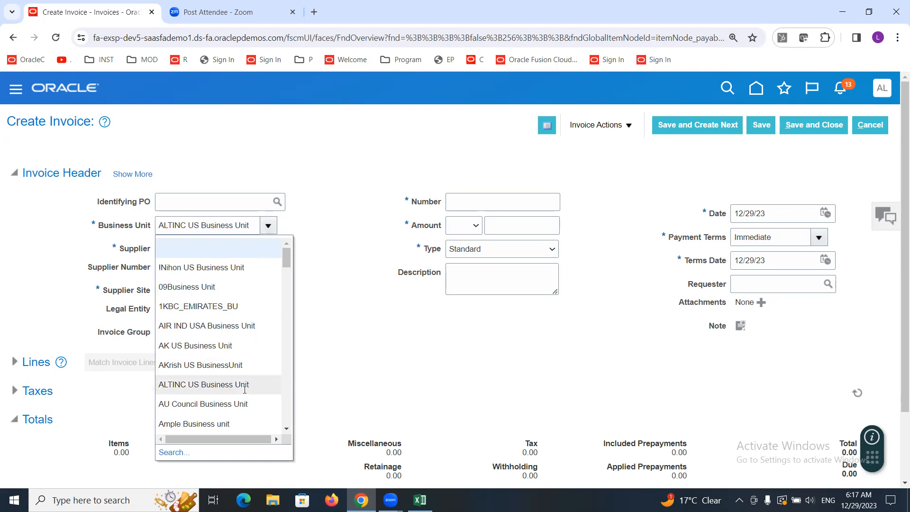
click(352, 219)
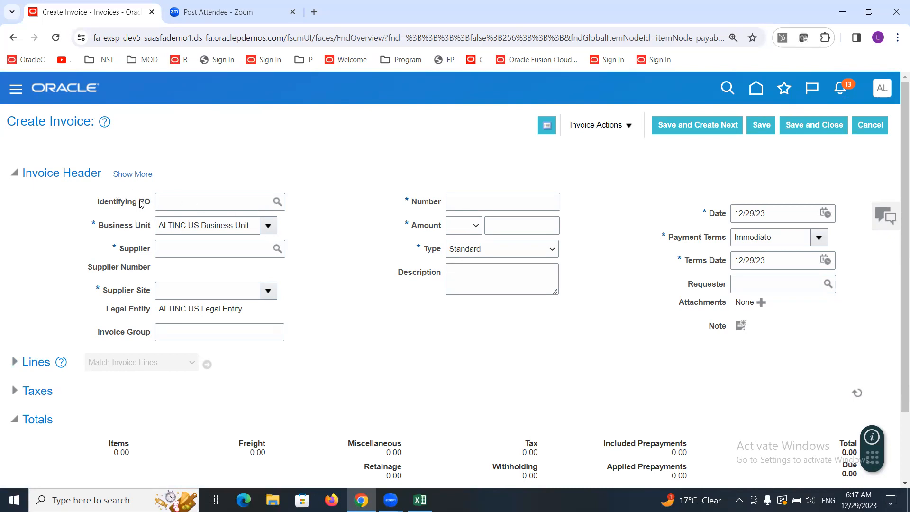
drag(138, 201, 152, 201)
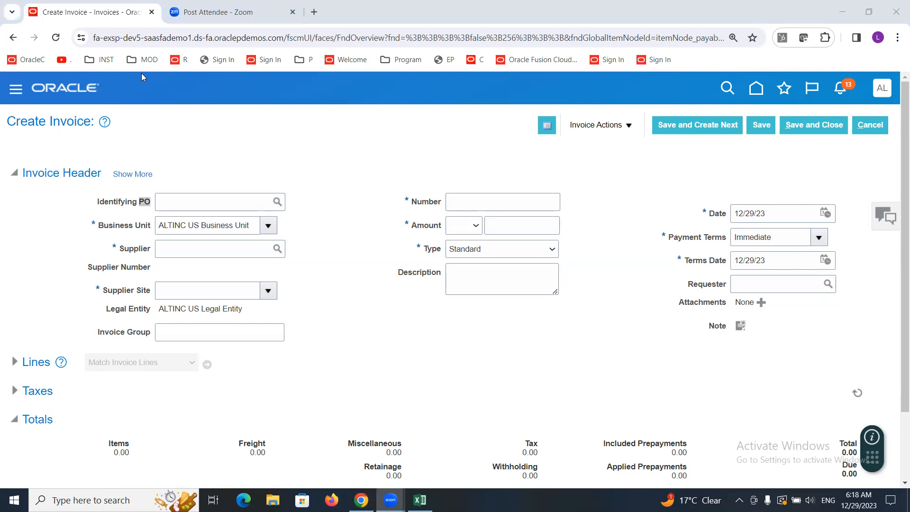
click(185, 252)
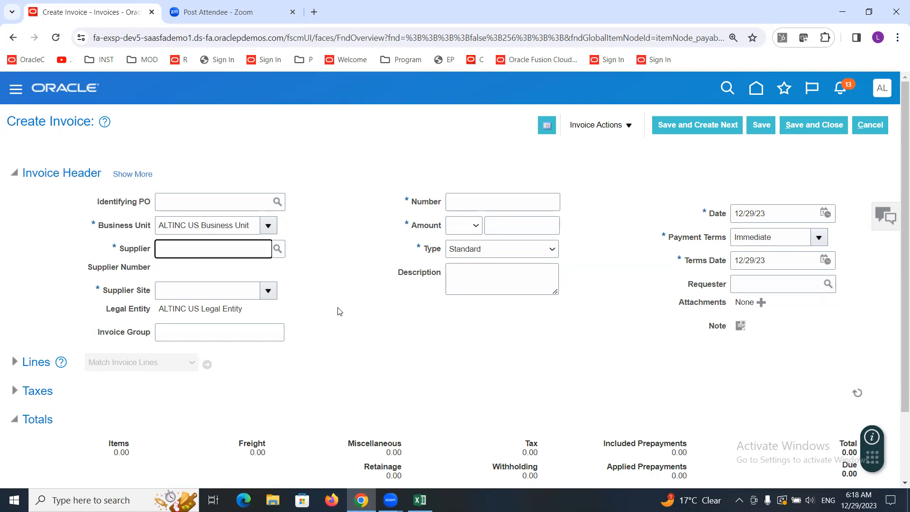
drag(250, 225, 150, 228)
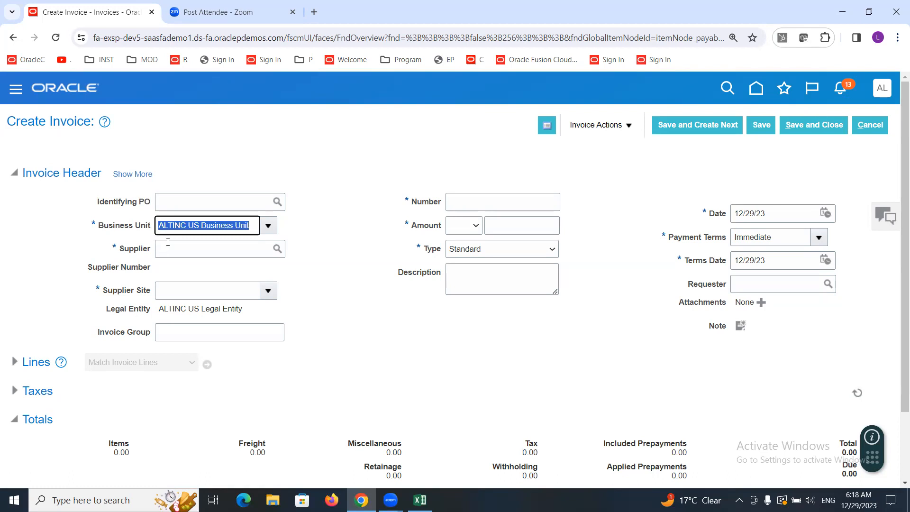
click(193, 252)
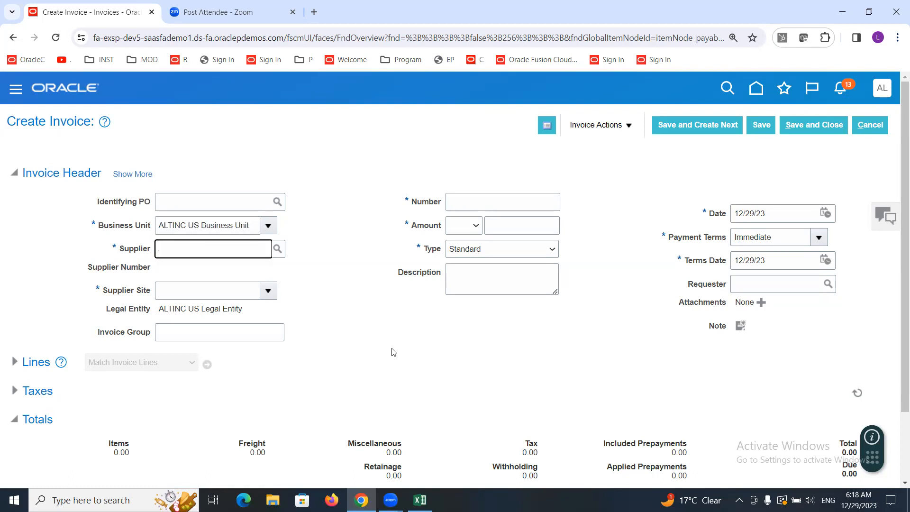
Step: Set the invoice supplier to ALTINC Supplier-1 with supplier site ALTINC
text(ALT)
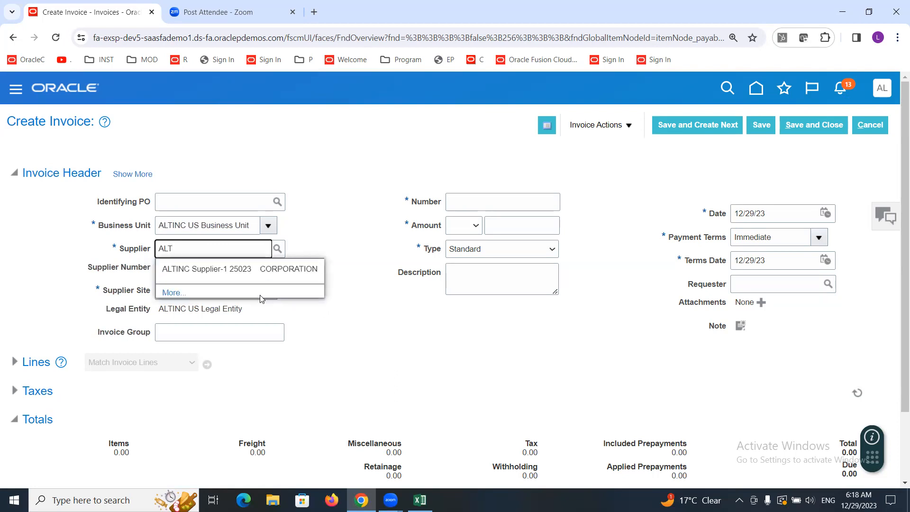
click(233, 270)
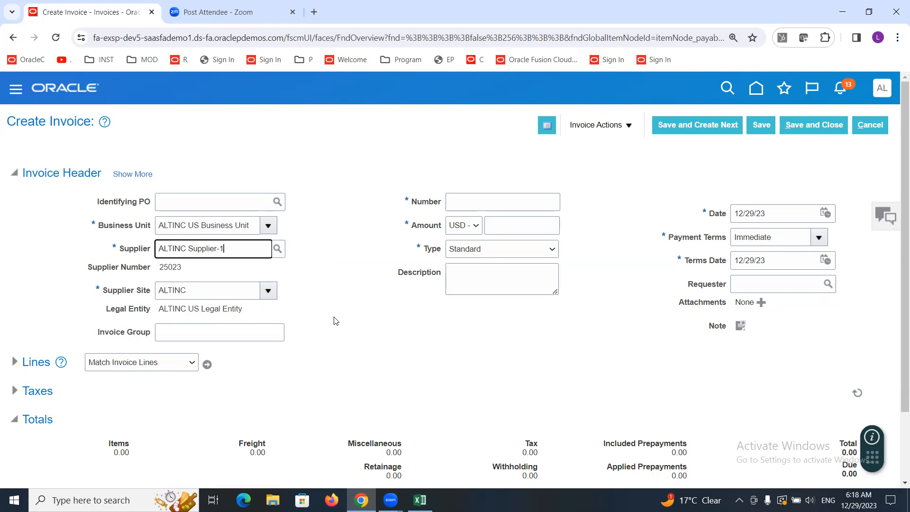
click(268, 291)
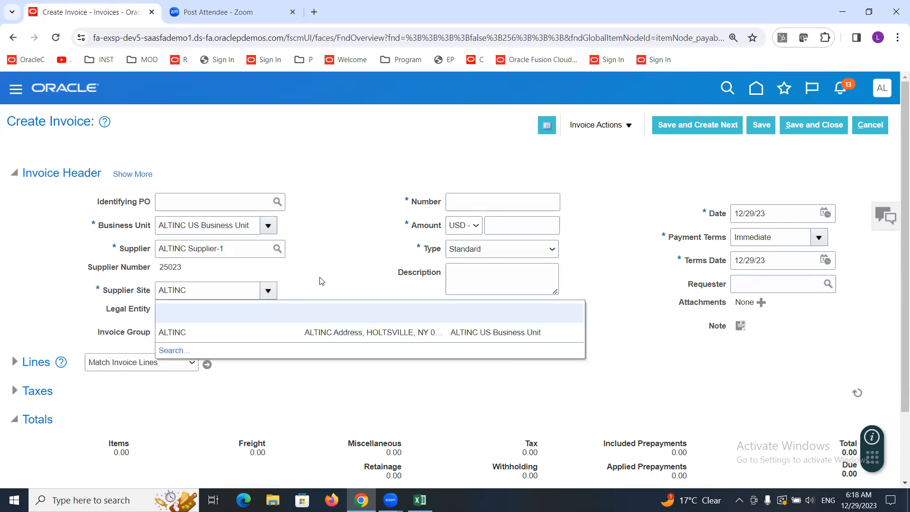
click(326, 274)
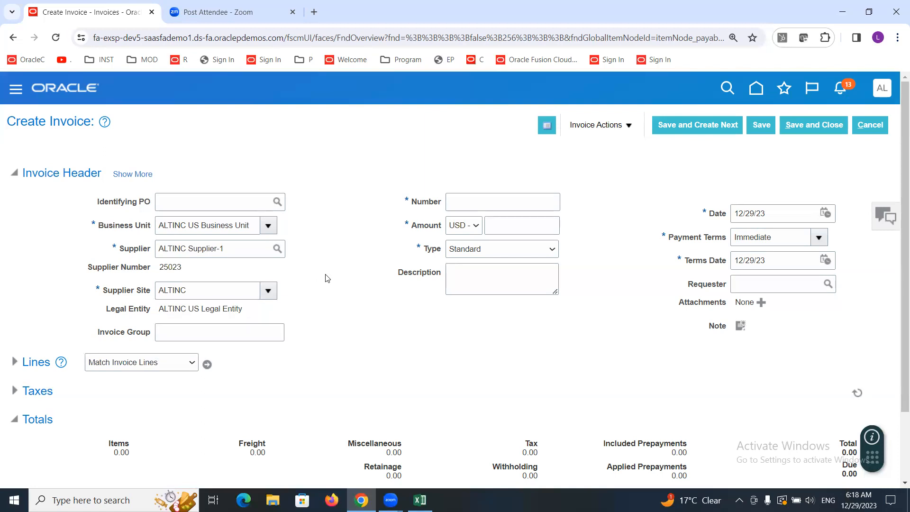
Step: Enter 11222 as the invoice number
click(461, 202)
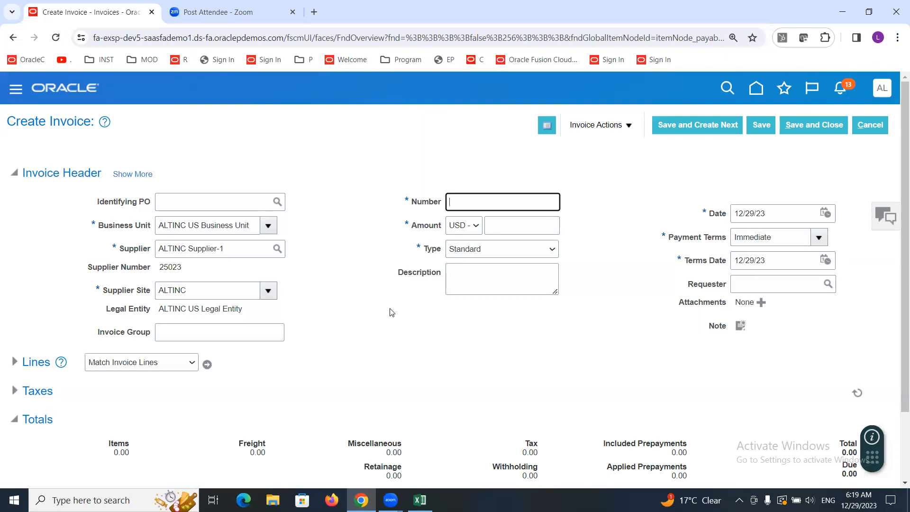
text(11222)
click(498, 222)
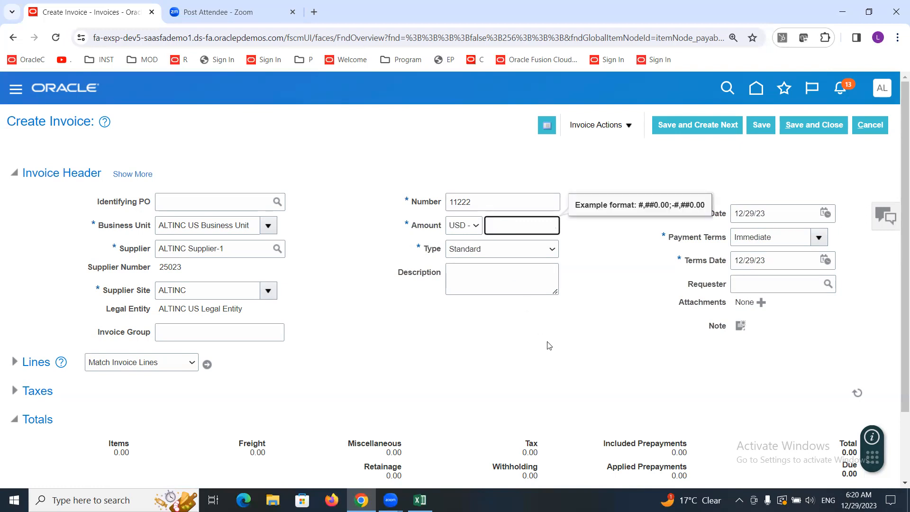
Step: Set the invoice amount to 5000 and review the available Payment Terms options
text(5000)
click(337, 283)
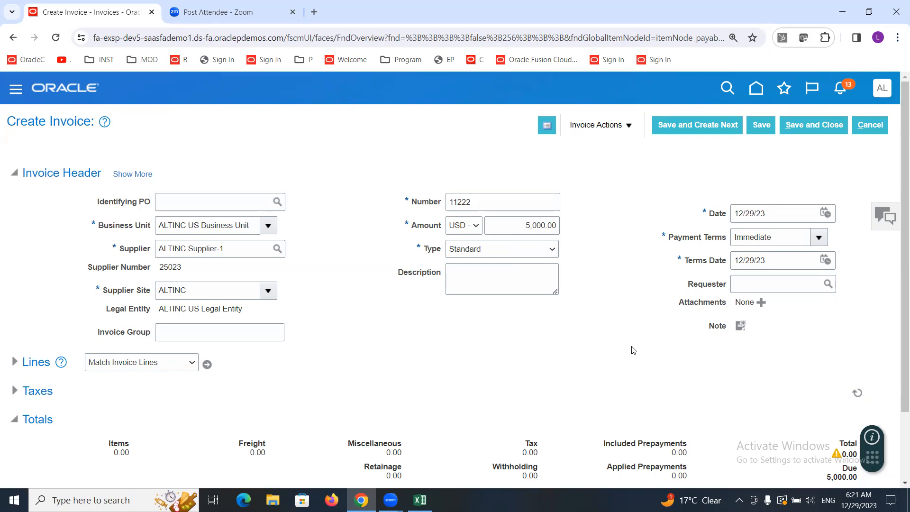
click(819, 237)
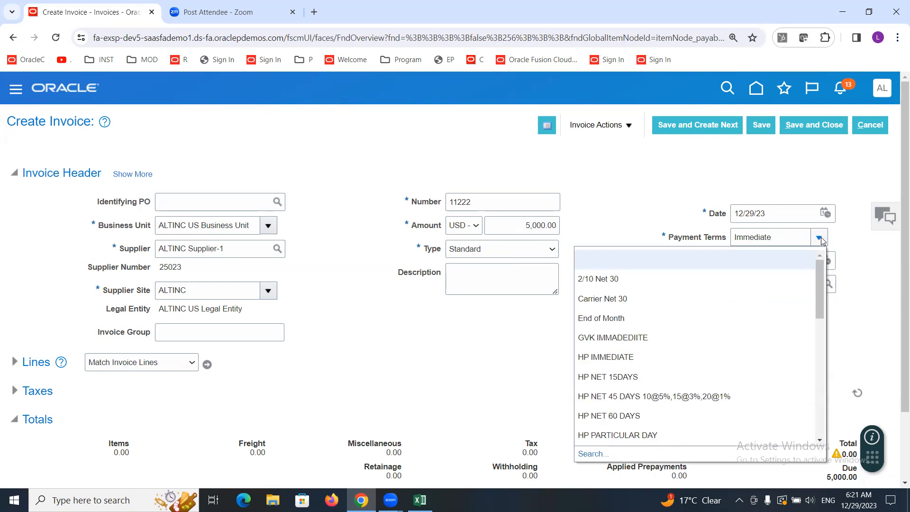
drag(820, 274, 824, 375)
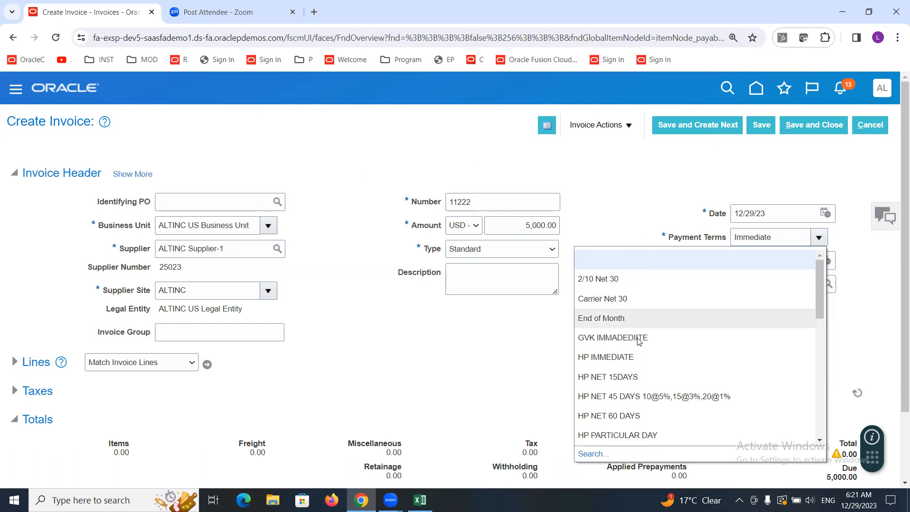
click(622, 198)
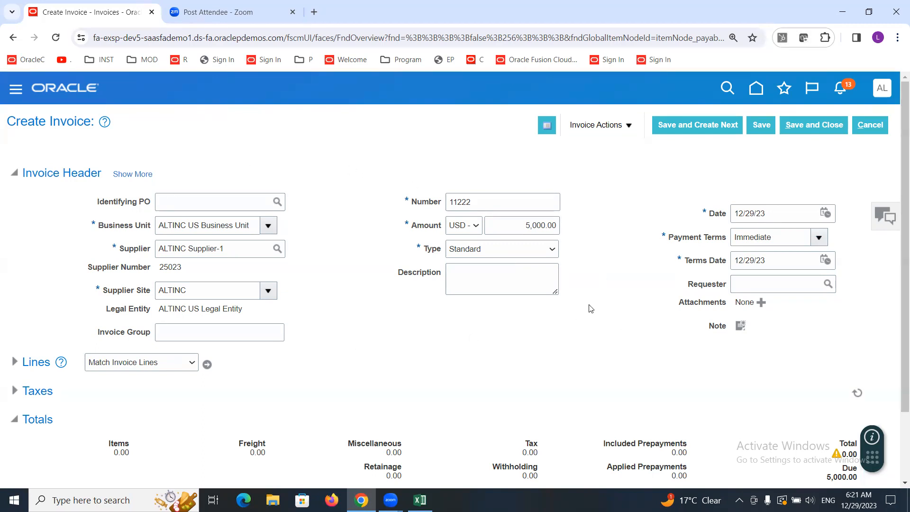
Step: Expand the invoice Lines section and enter 5000 as the amount of line 1
click(13, 363)
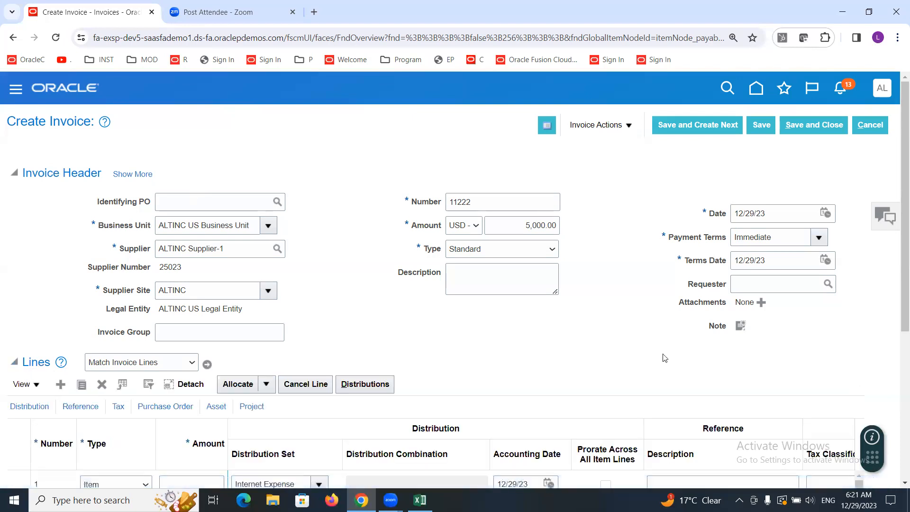
drag(897, 180, 896, 237)
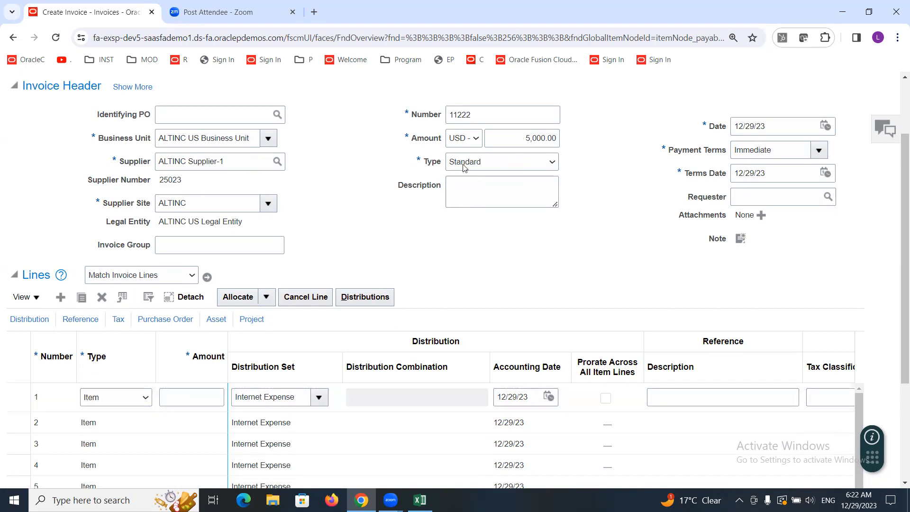
click(188, 396)
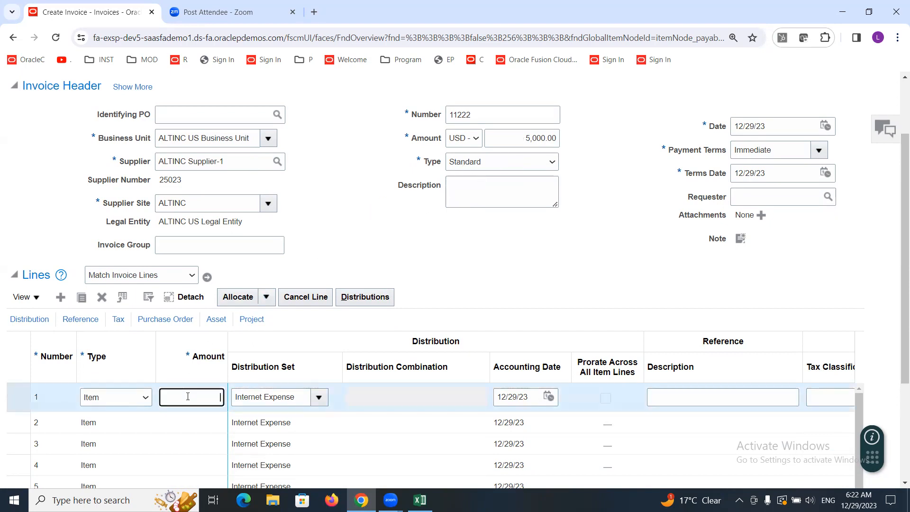
text(5000)
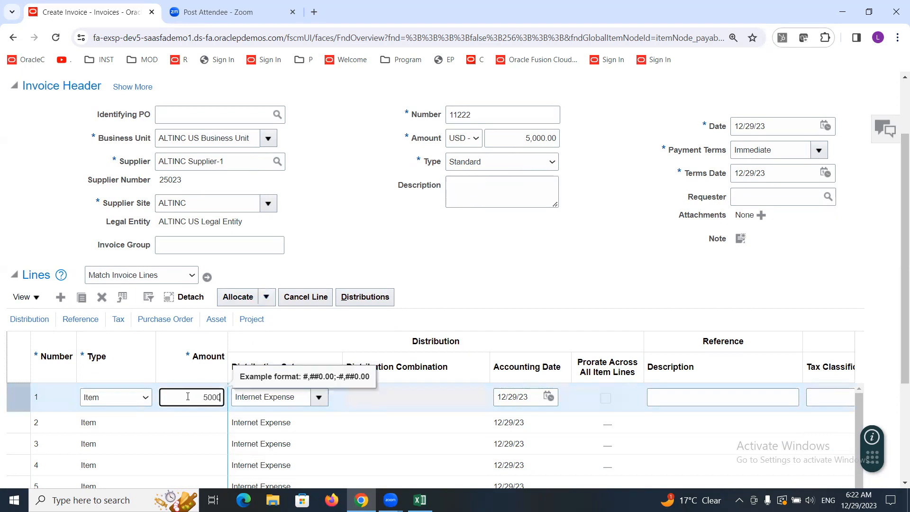
click(469, 234)
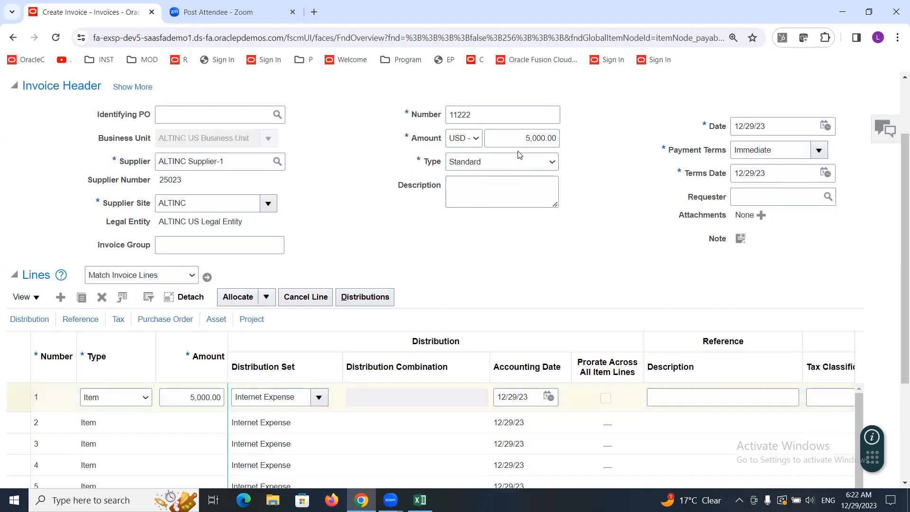
Step: Clear the Internet Expense distribution set from line 1
click(304, 395)
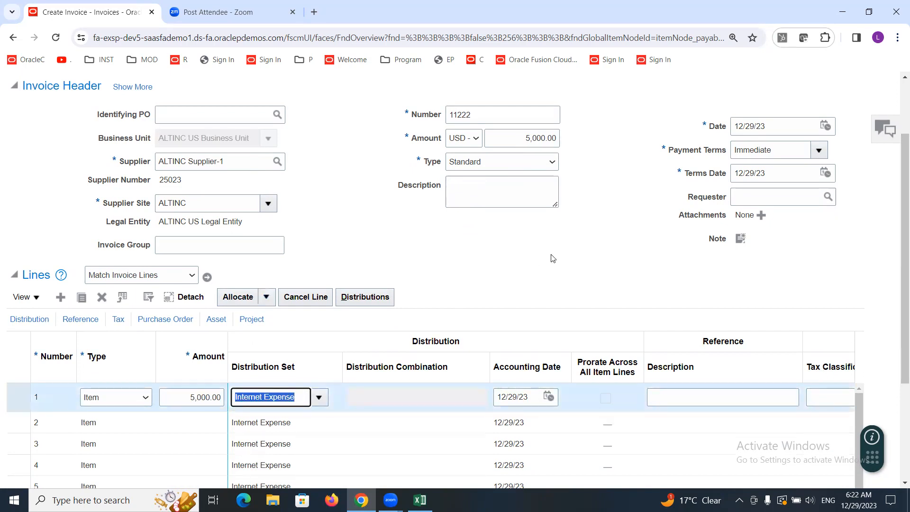
click(516, 261)
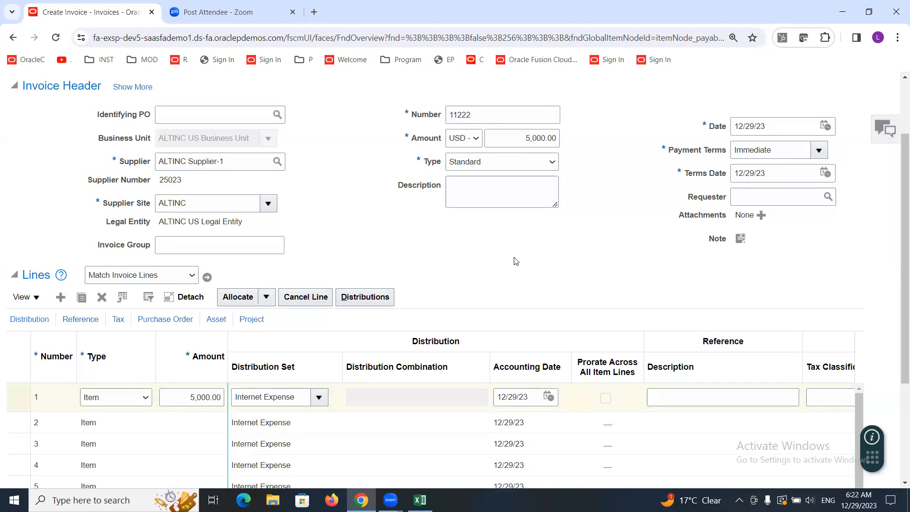
drag(190, 202, 90, 208)
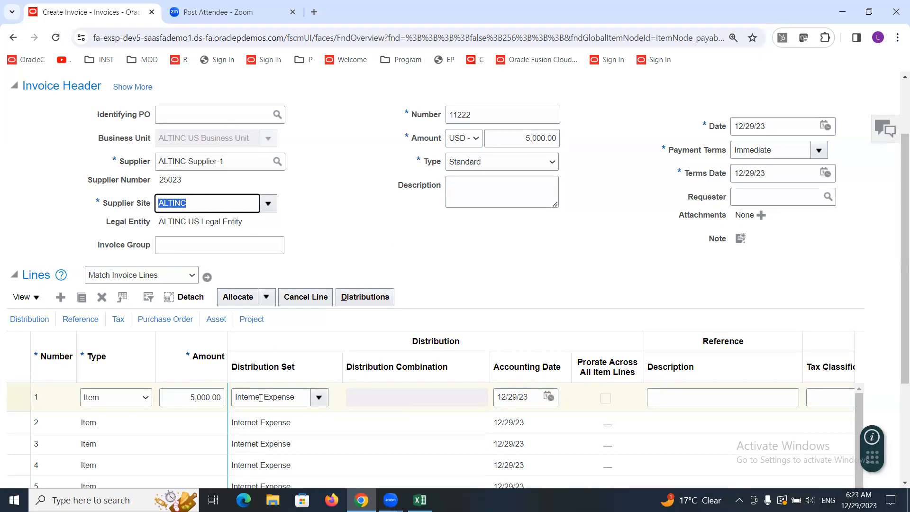
click(299, 397)
drag(299, 397, 232, 398)
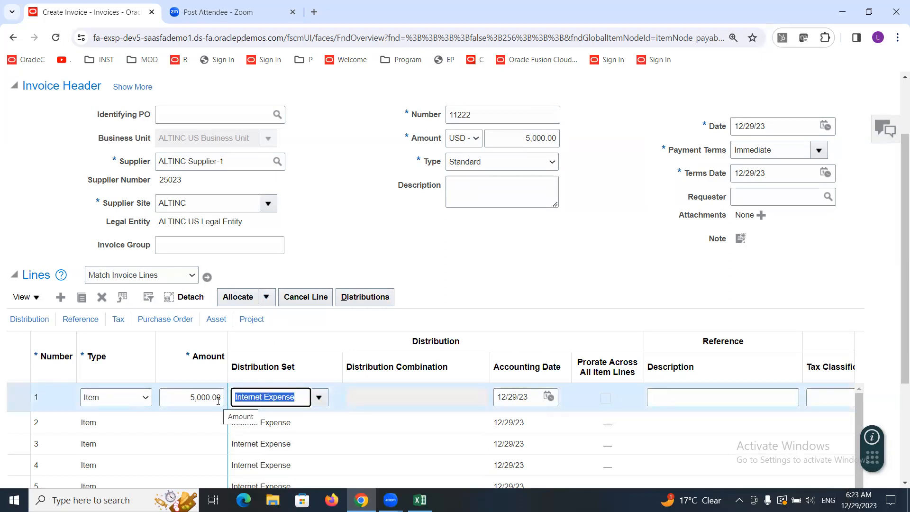
key(BackSpace)
click(367, 393)
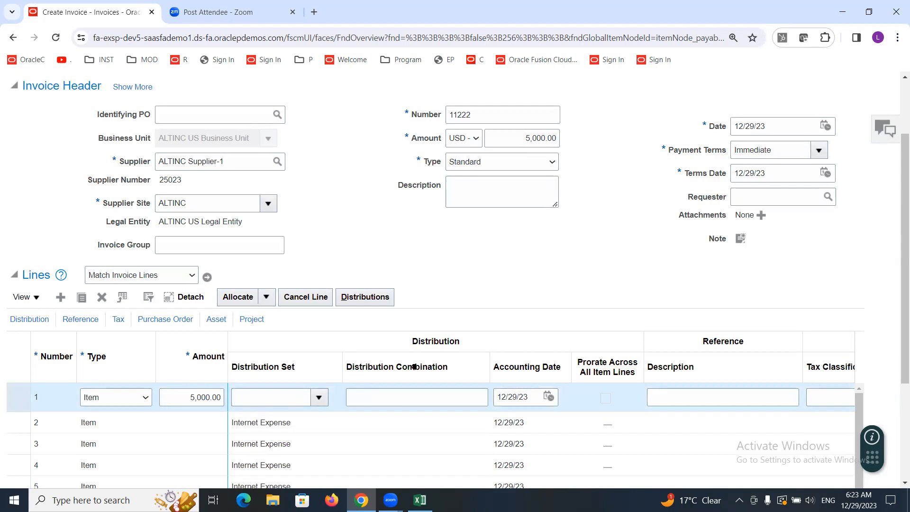
Step: Open the distribution combination segments for line 1 and set Company to 1000 and Cost Center to 0000
drag(490, 360, 550, 361)
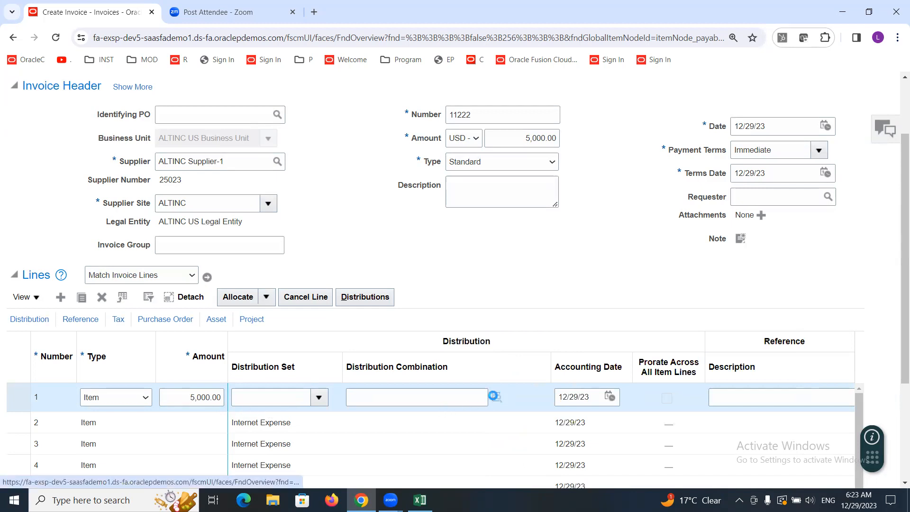
click(494, 396)
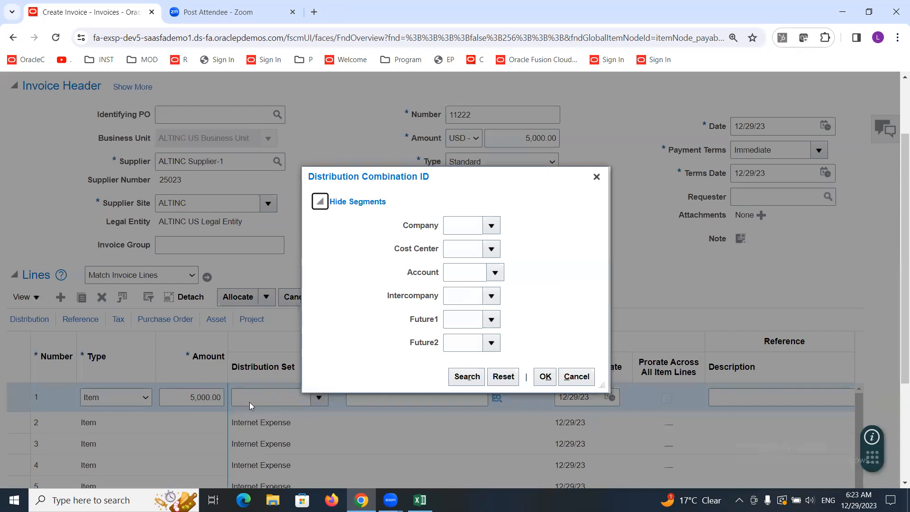
click(491, 224)
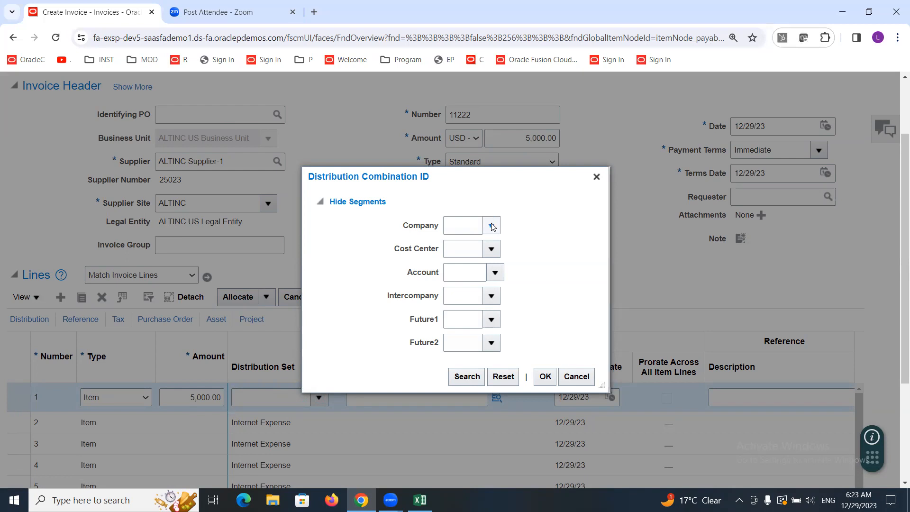
click(468, 242)
click(492, 250)
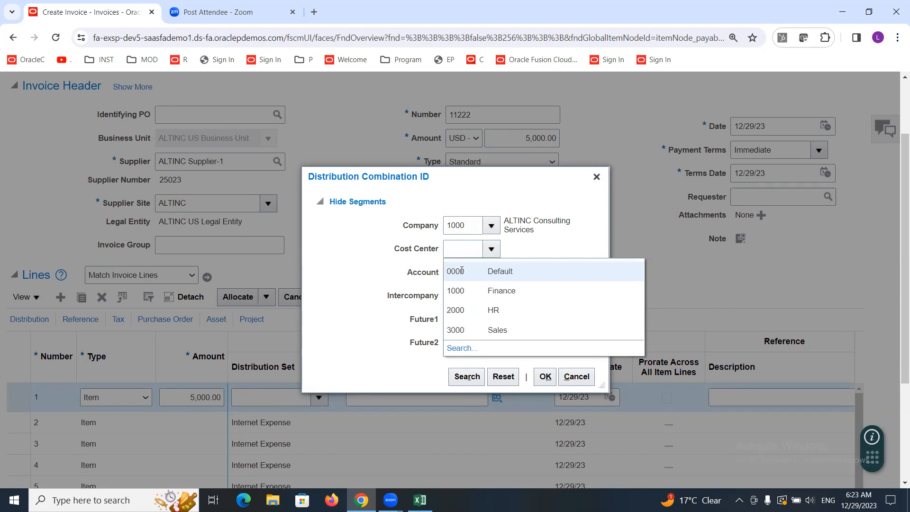
click(461, 270)
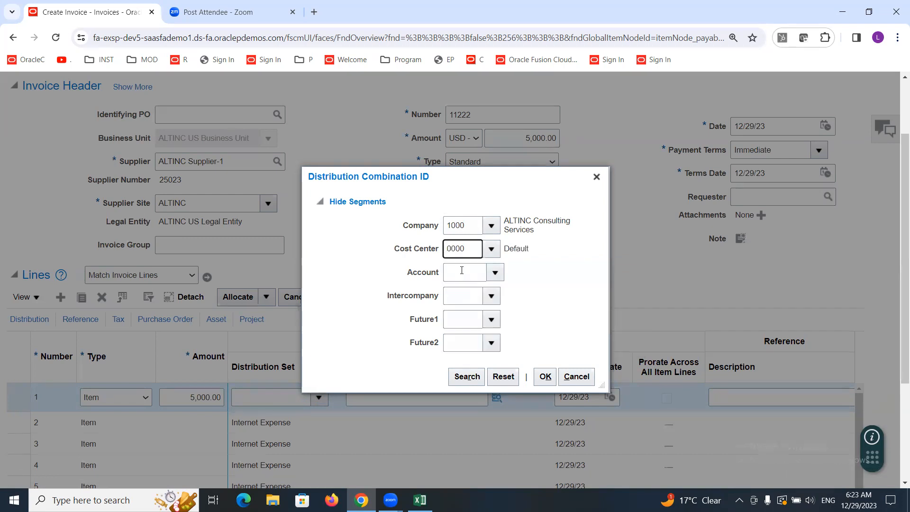
Step: Search accounts whose description contains Expense and select account 58430 Recruiting Expenses
click(495, 271)
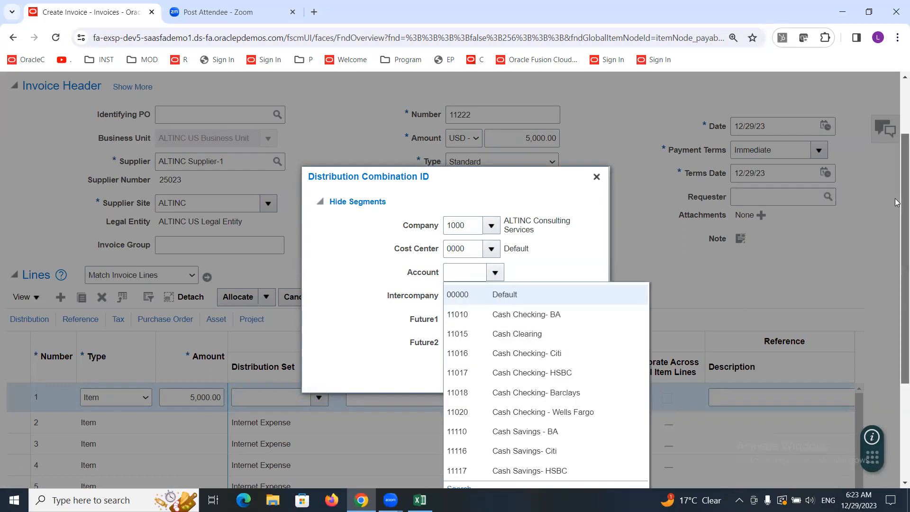
scroll(859, 256, down, 1)
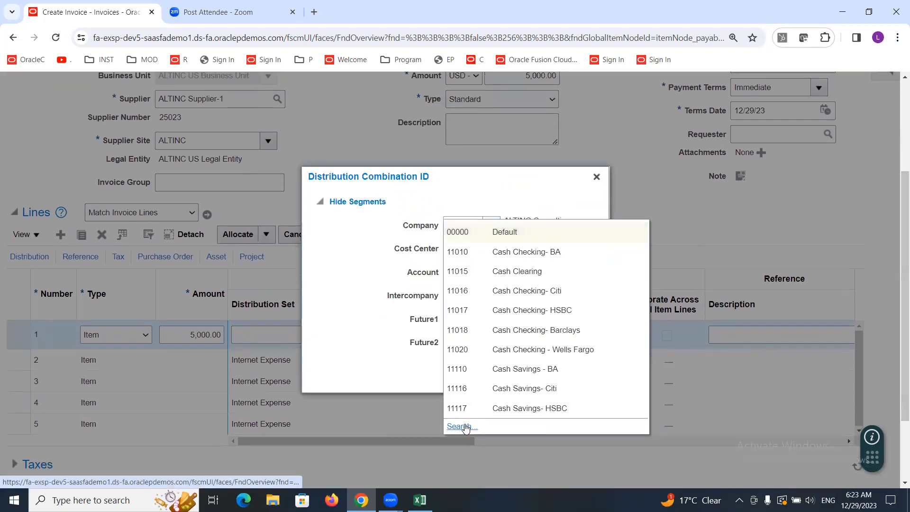
click(461, 426)
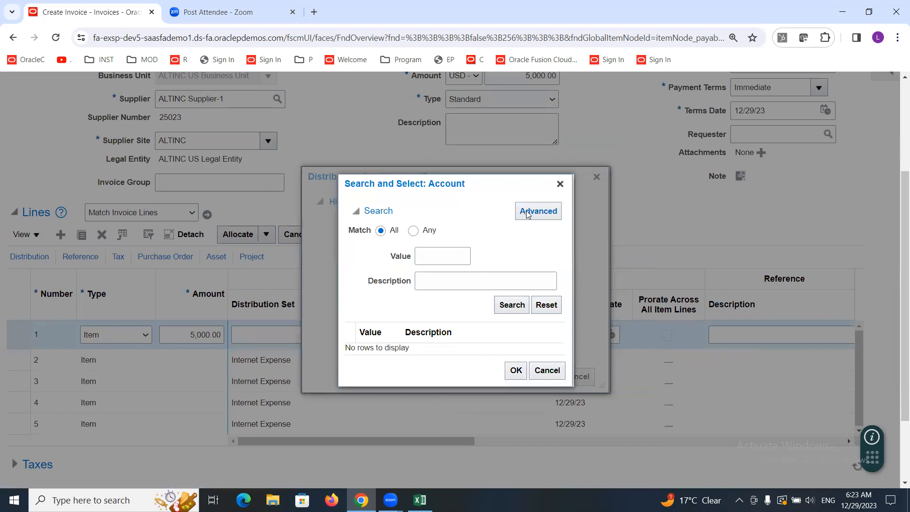
click(542, 212)
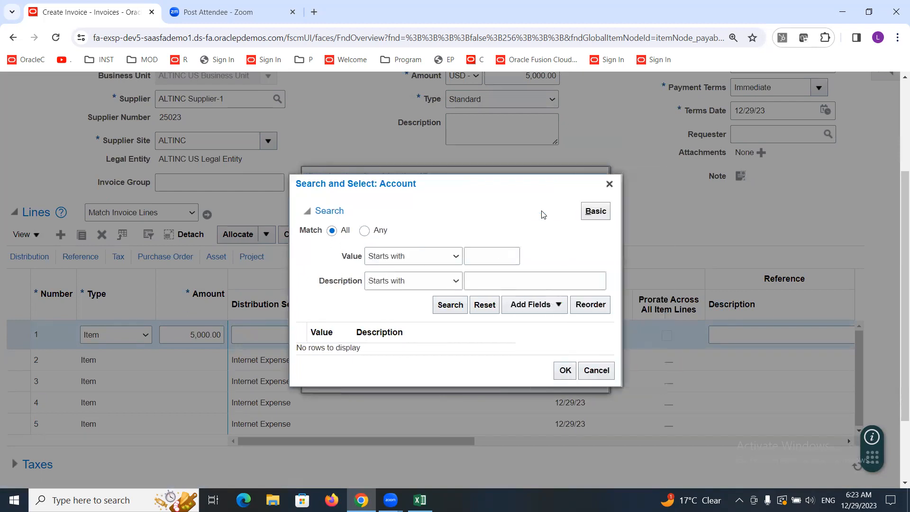
click(454, 280)
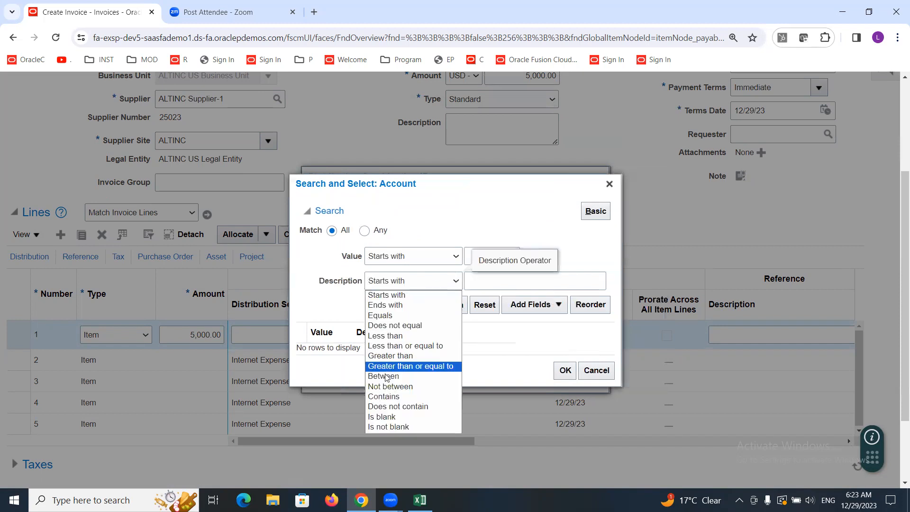
click(384, 399)
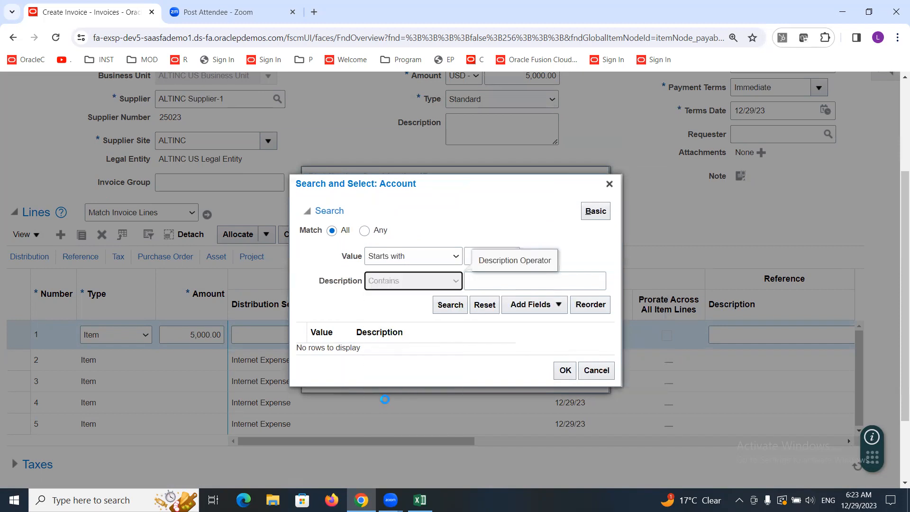
click(501, 279)
text(Expense)
click(438, 307)
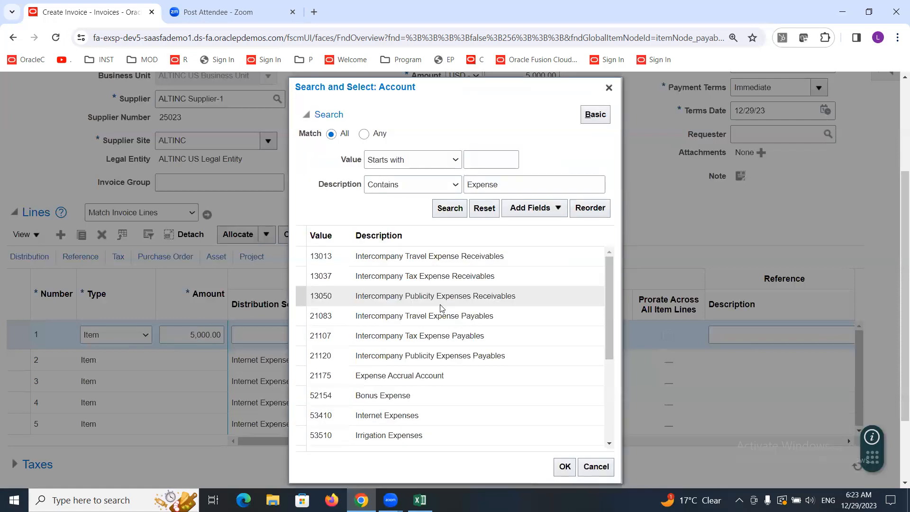
drag(608, 287, 613, 351)
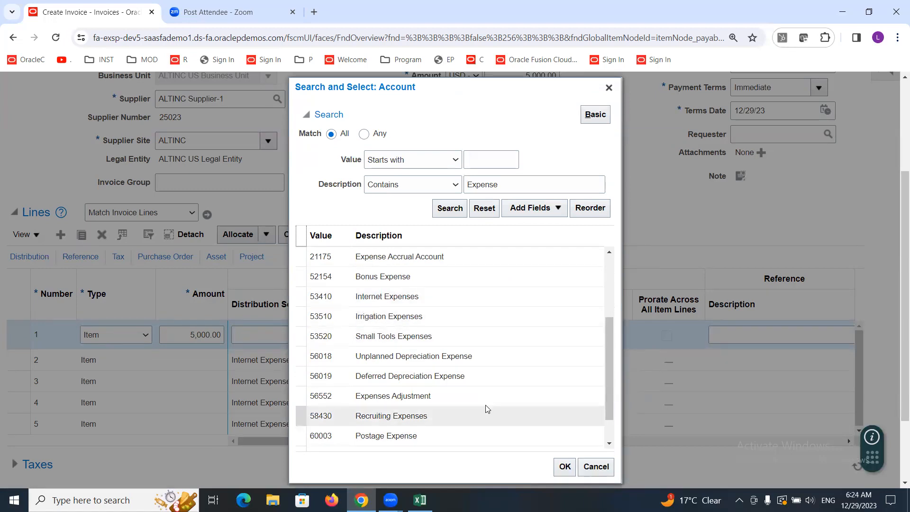
click(384, 416)
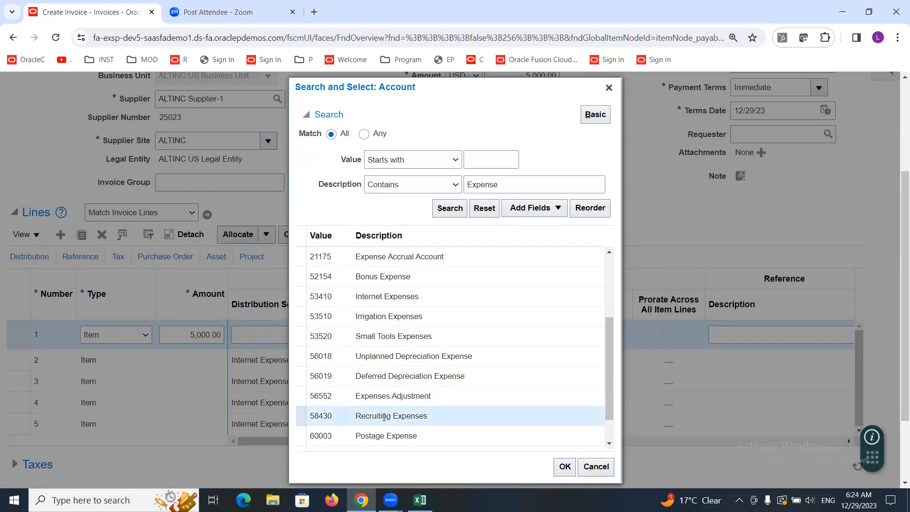
click(564, 466)
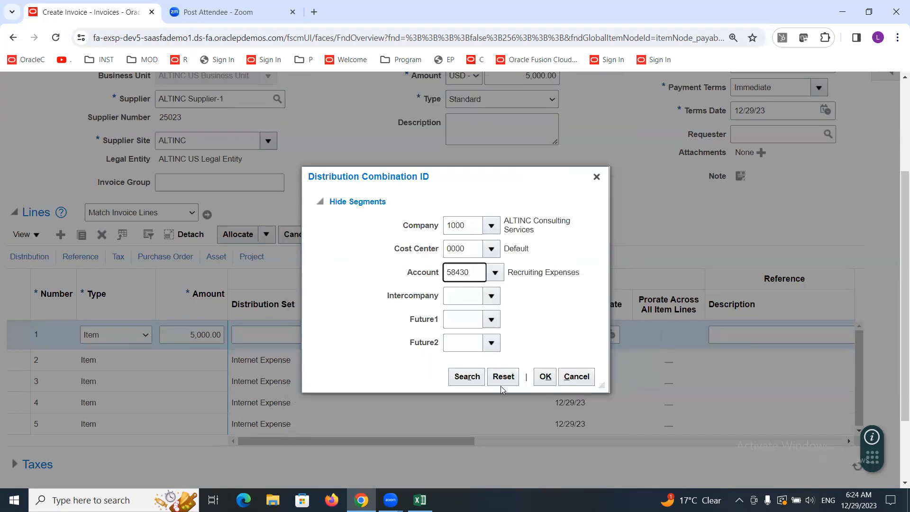
Step: Set the Intercompany, Future1 and Future2 segments to 0000 and confirm the distribution combination
click(493, 296)
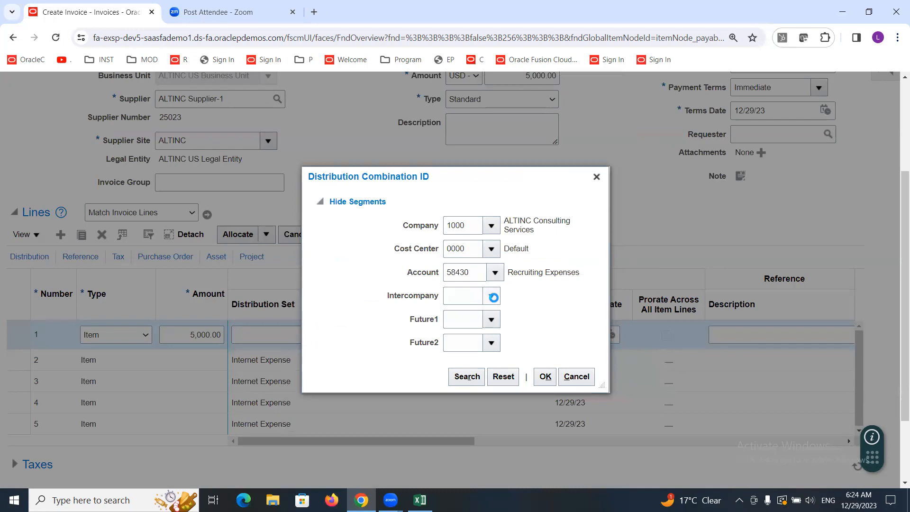
click(469, 318)
click(489, 317)
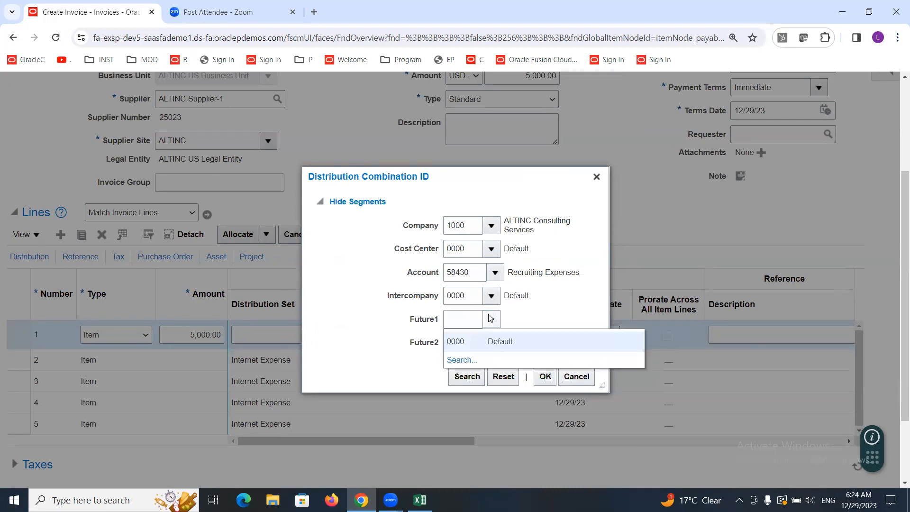
click(478, 340)
click(489, 342)
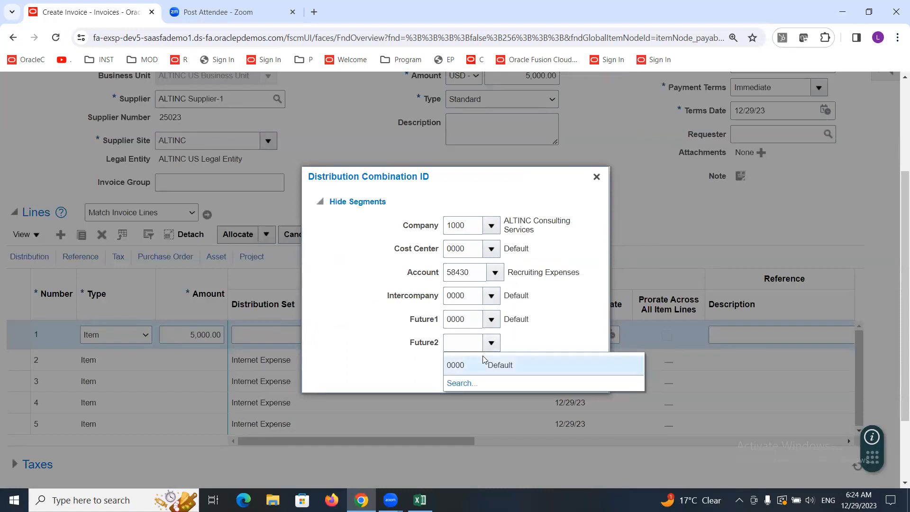
click(454, 364)
click(545, 381)
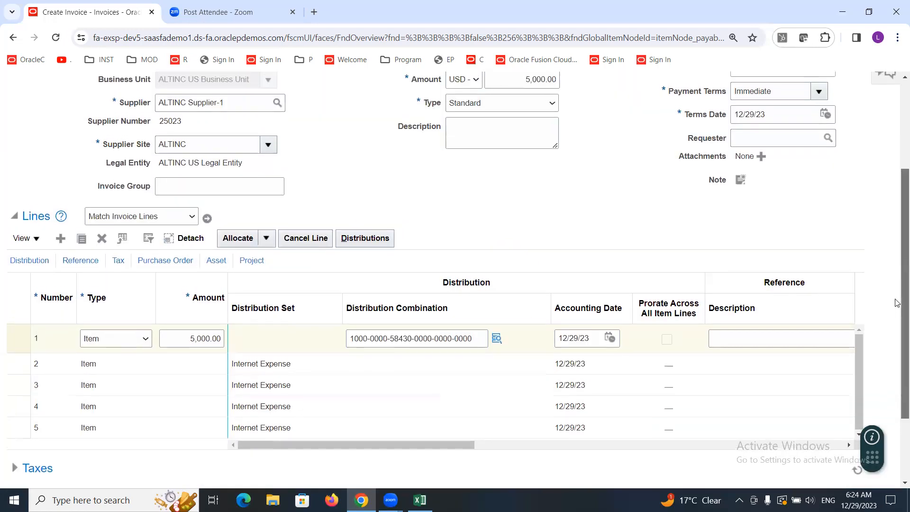
scroll(897, 298, up, 1)
scroll(897, 294, up, 1)
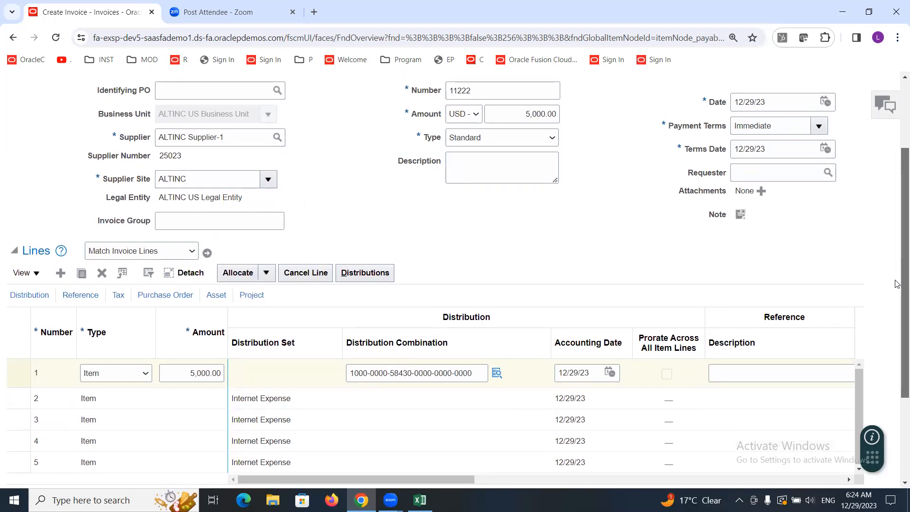
scroll(897, 284, up, 2)
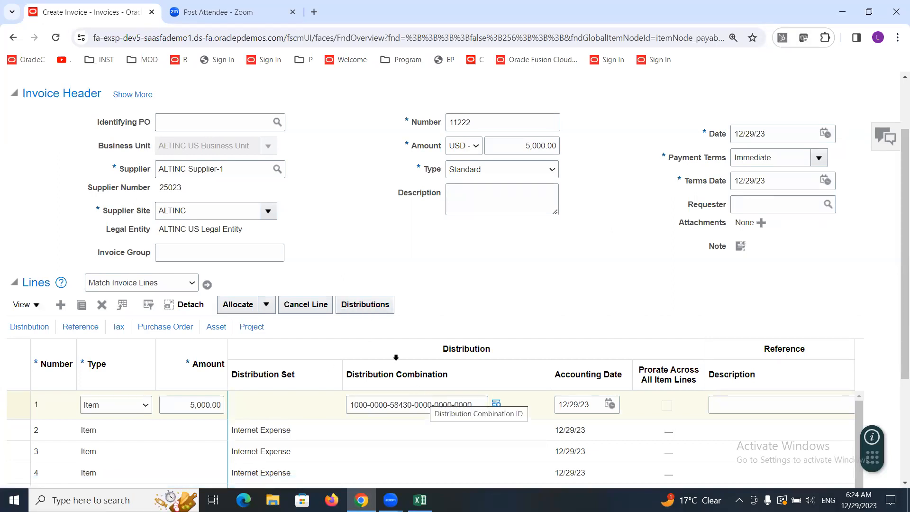
scroll(363, 311, up, 2)
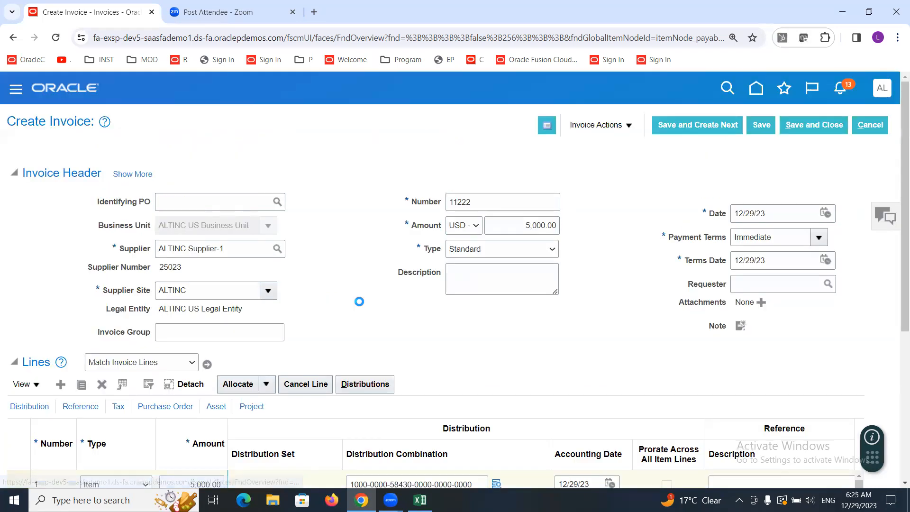
Step: Open the distributions for invoice line 1 and save and close them
drag(902, 189, 896, 347)
click(371, 142)
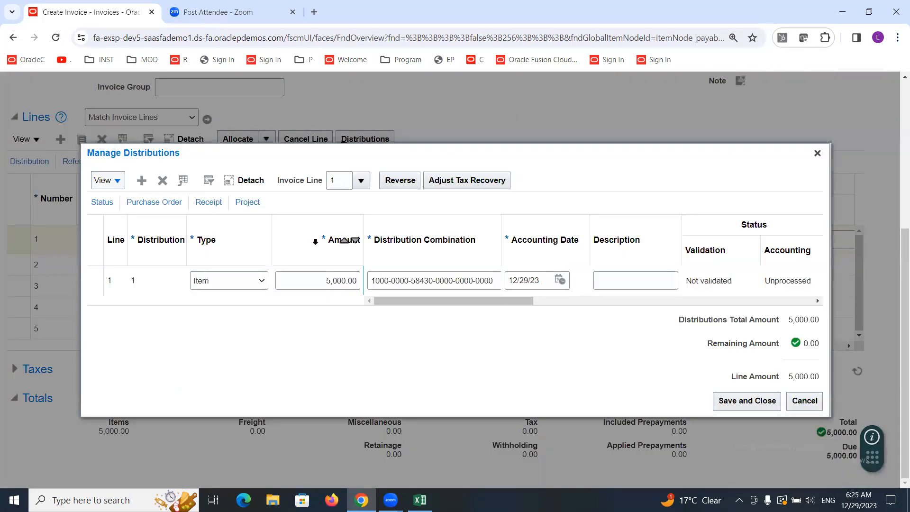
mouse_move(122, 157)
mouse_down()
mouse_move(179, 158)
mouse_move(114, 145)
mouse_up()
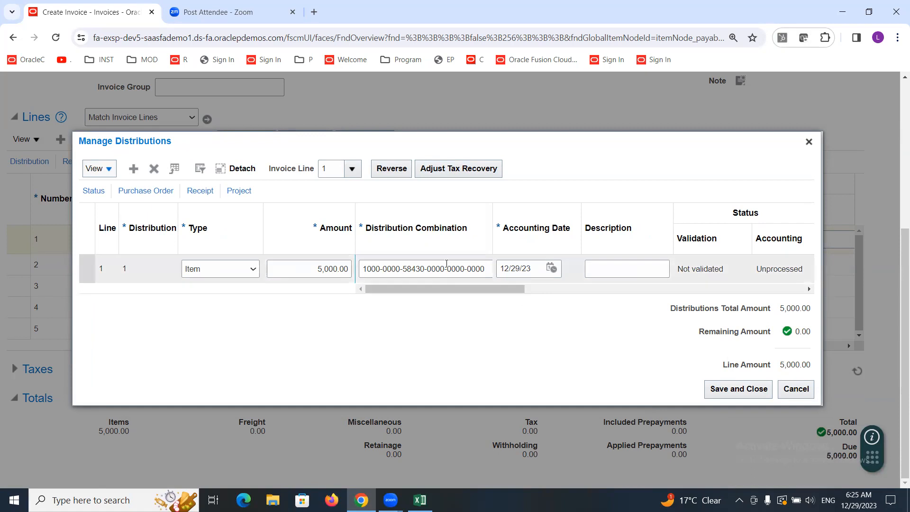
click(796, 389)
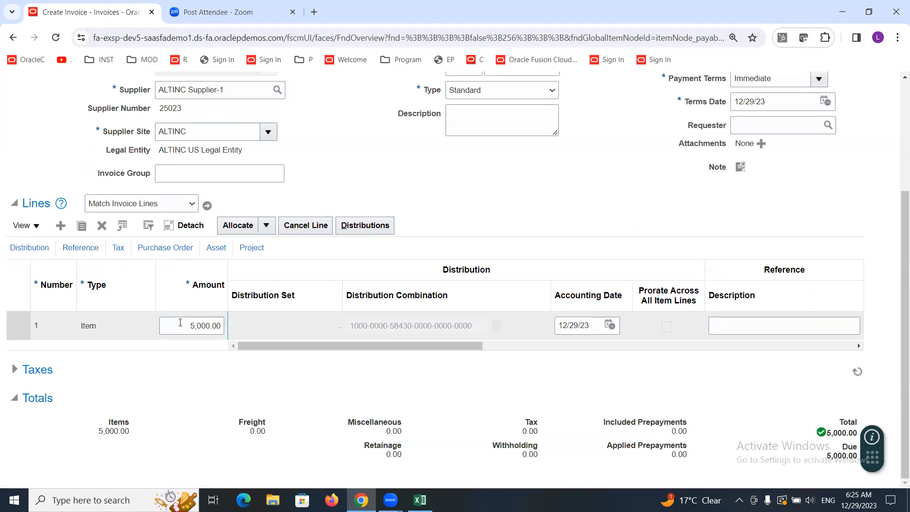
Step: Set line 1's amount to 4,000.00
drag(182, 325, 222, 325)
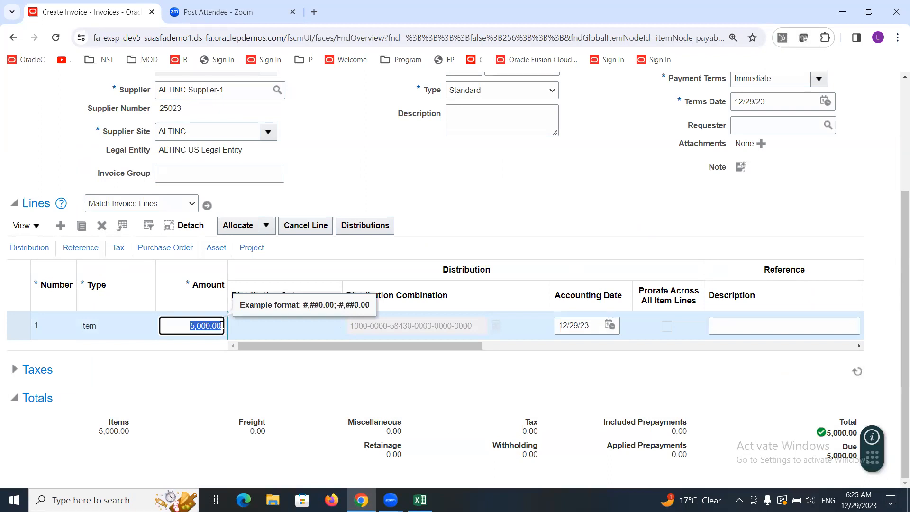
text(4000)
click(312, 331)
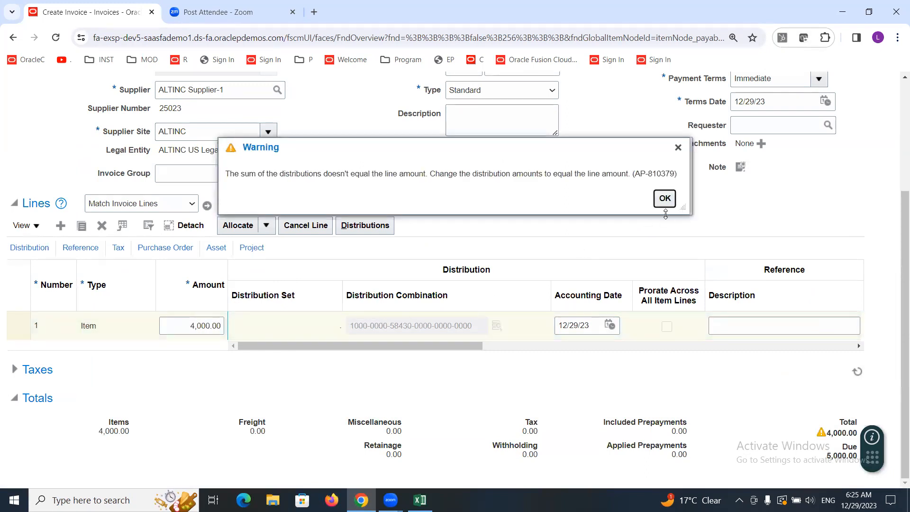
click(667, 205)
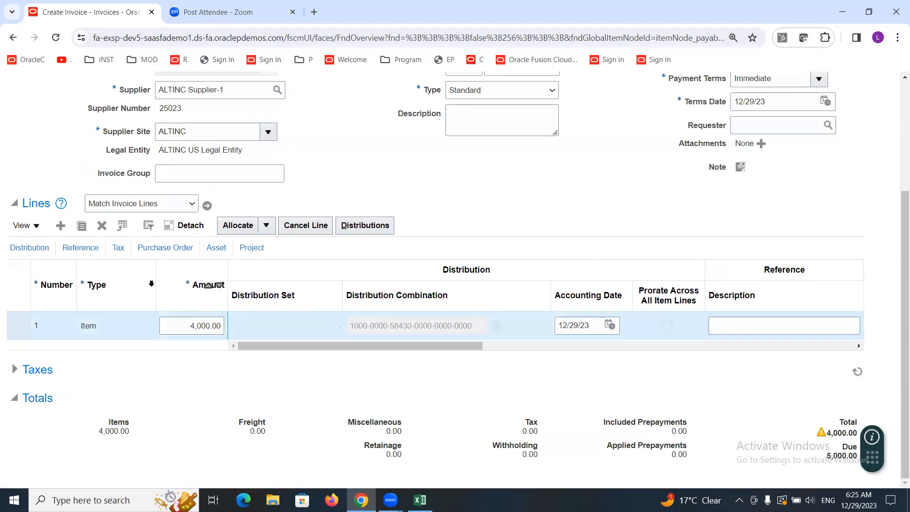
Step: Add a second invoice line with an amount of 1,000.00
click(61, 226)
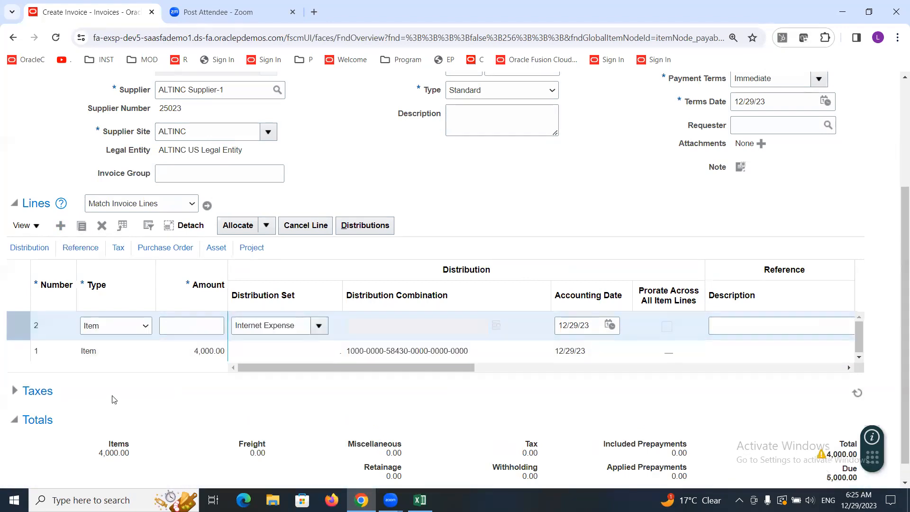
click(178, 327)
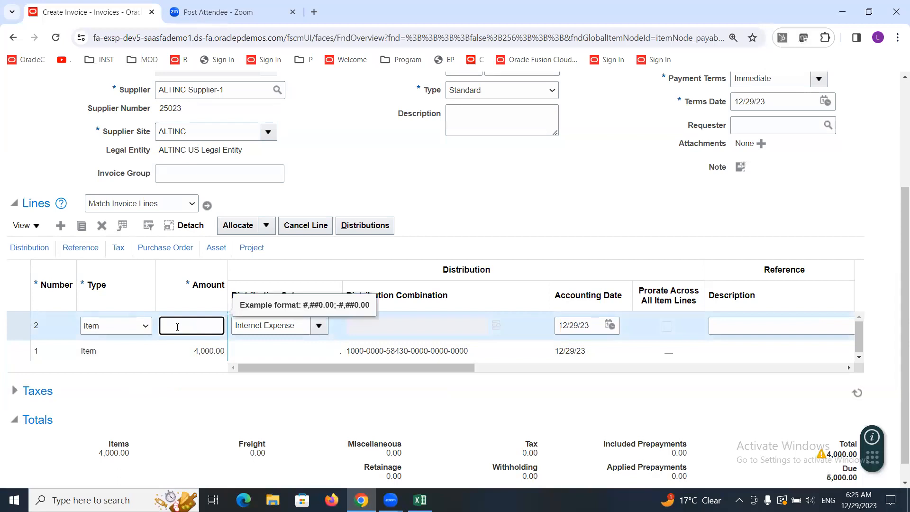
text(1000)
click(392, 333)
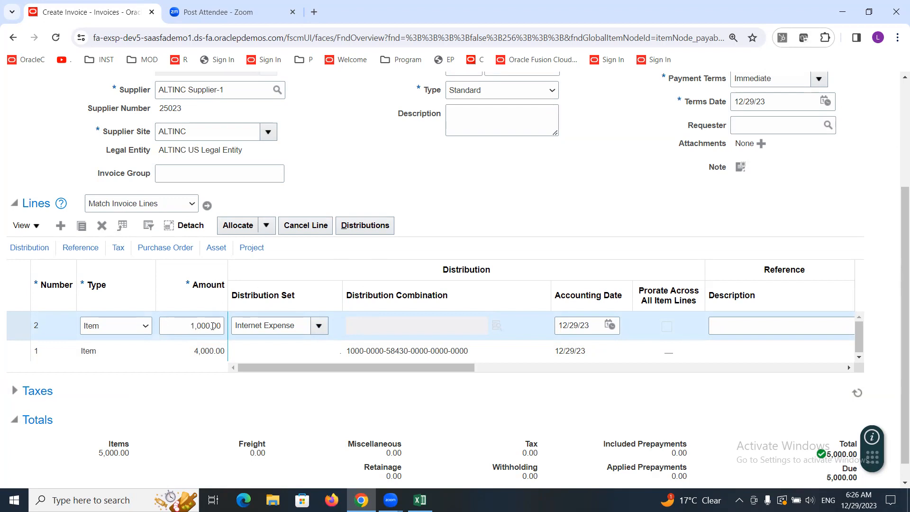
Step: Open line 2's distributions and inspect its distribution combination segments, then close both dialogs
click(370, 226)
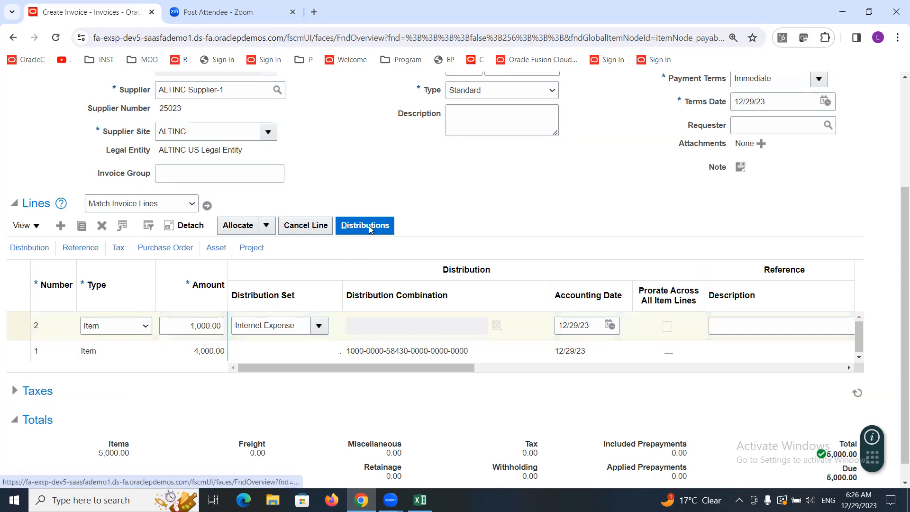
click(149, 72)
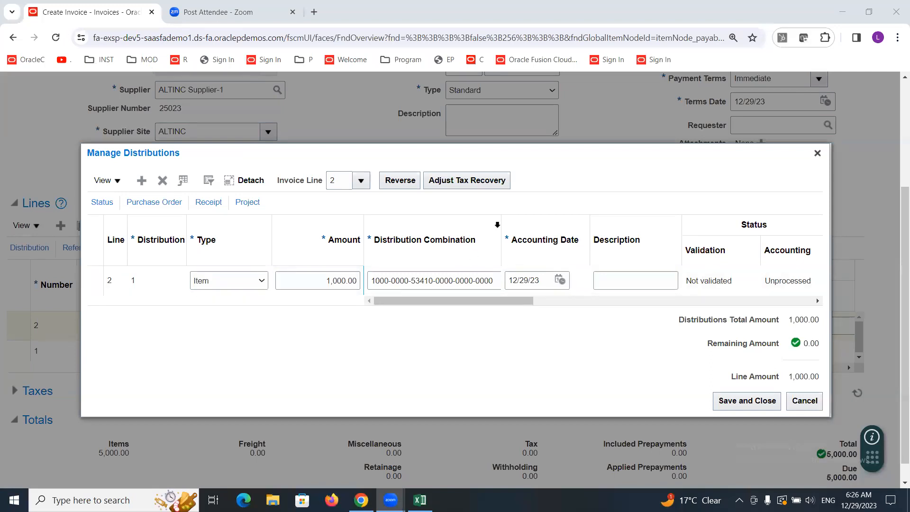
click(501, 223)
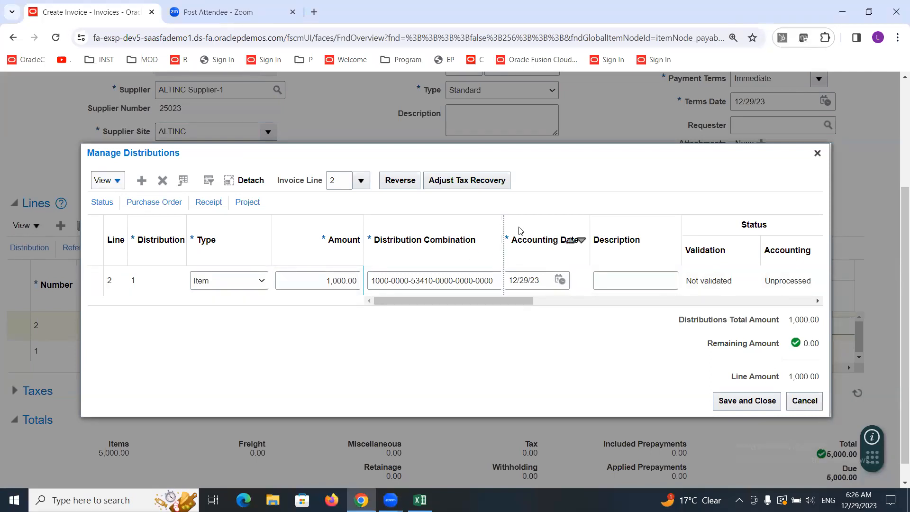
drag(520, 231, 564, 232)
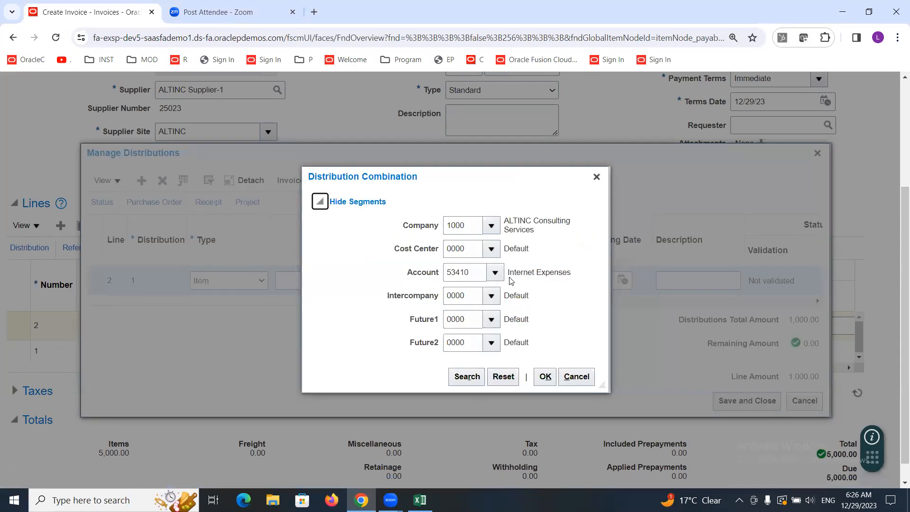
click(596, 178)
click(816, 153)
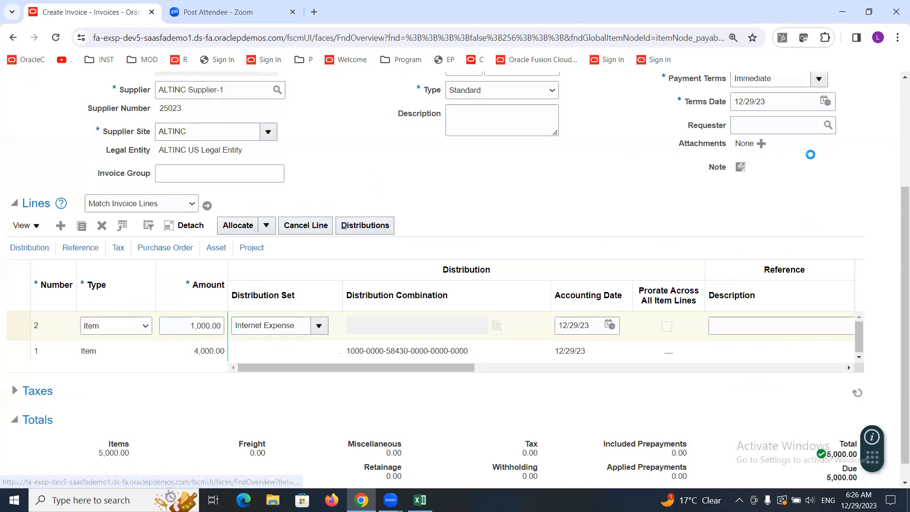
Step: Review the invoice lines and their distribution combinations and amounts
click(286, 346)
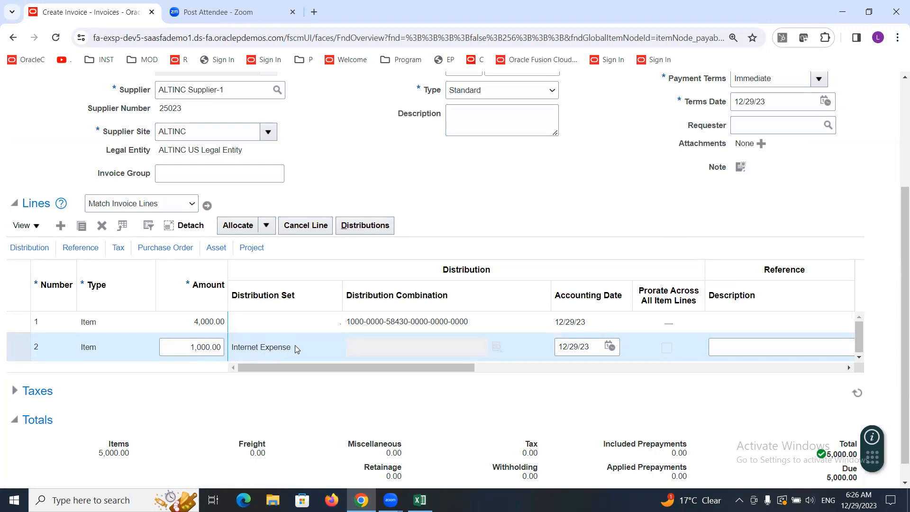
click(371, 316)
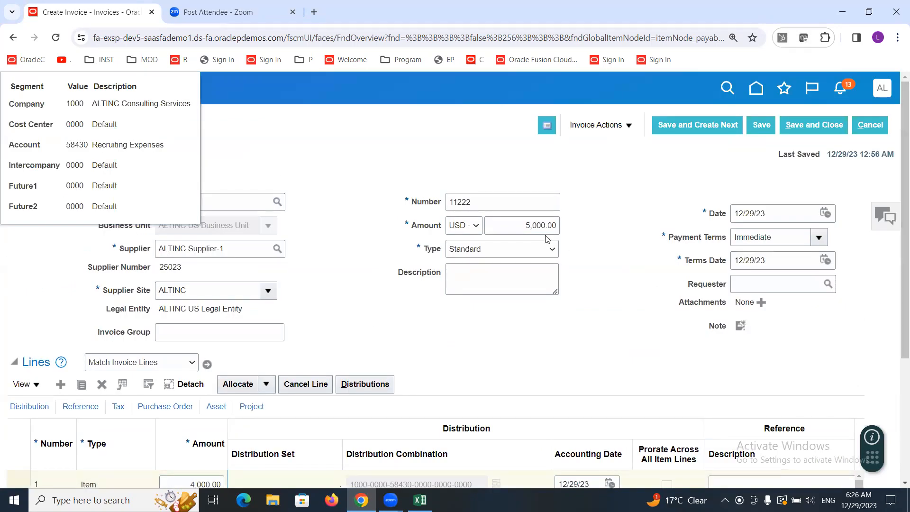
scroll(896, 284, down, 3)
scroll(896, 289, down, 1)
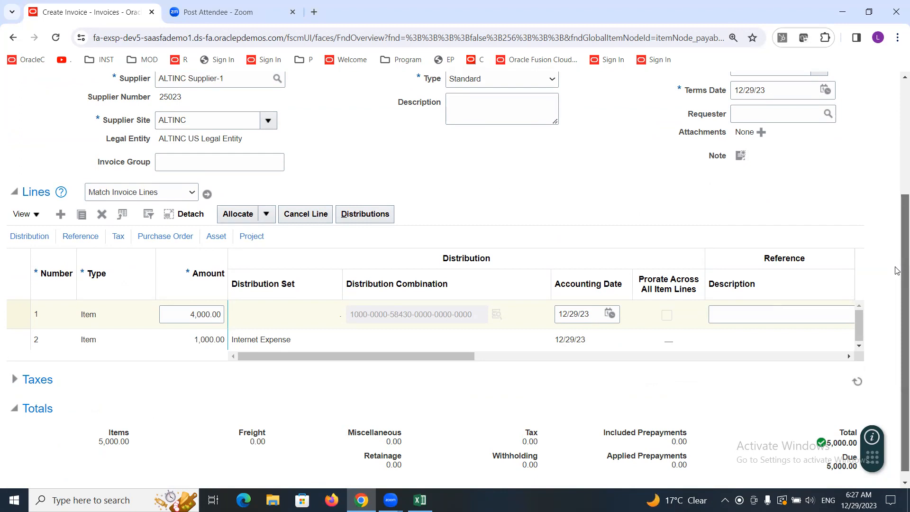
scroll(896, 270, up, 2)
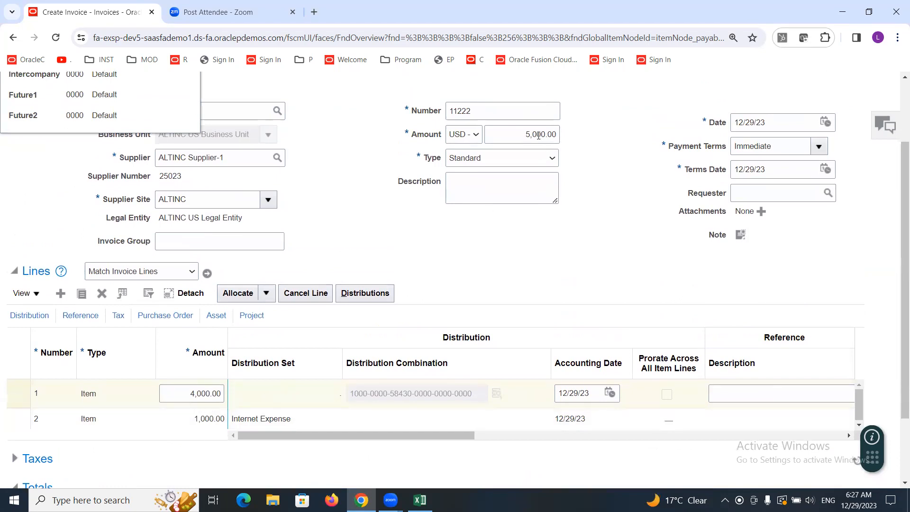
click(190, 419)
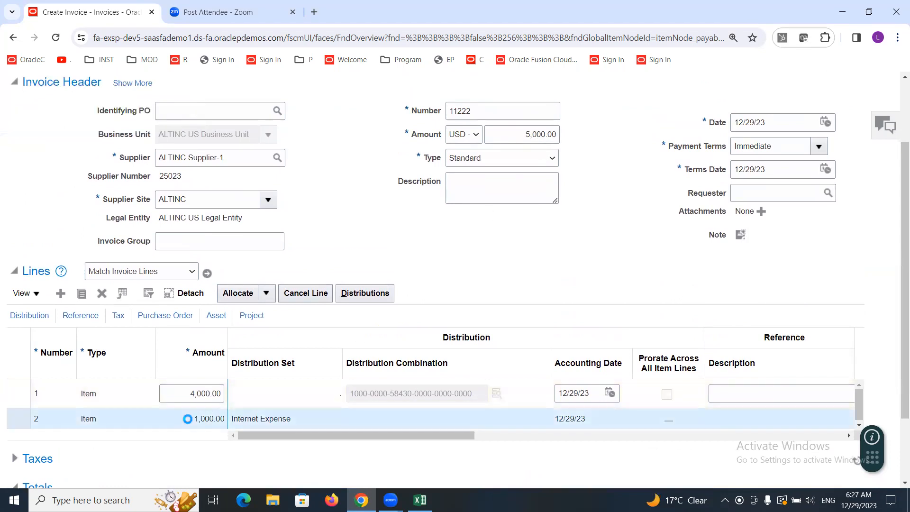
click(135, 389)
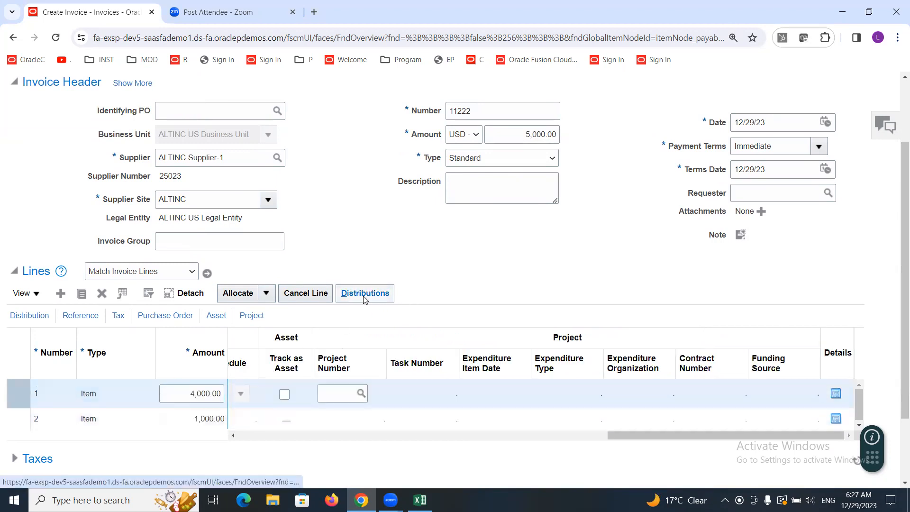
click(165, 421)
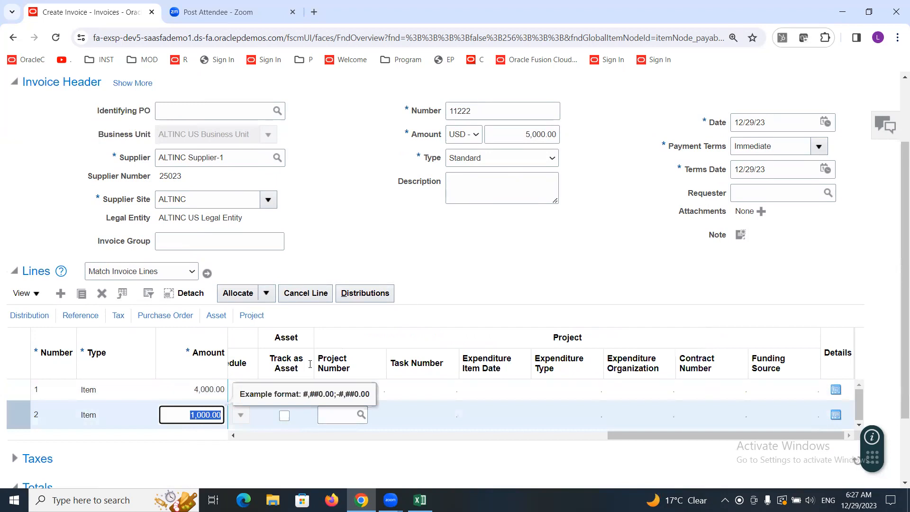
click(611, 230)
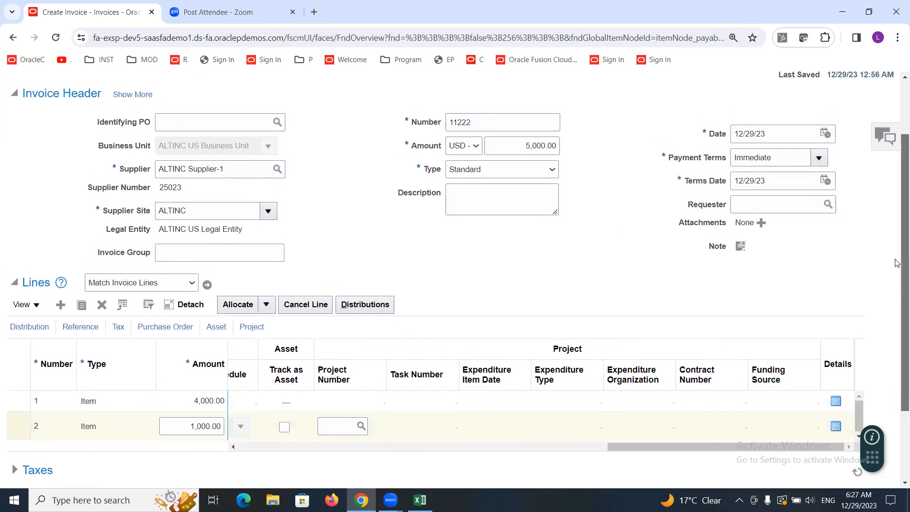
drag(895, 260, 895, 214)
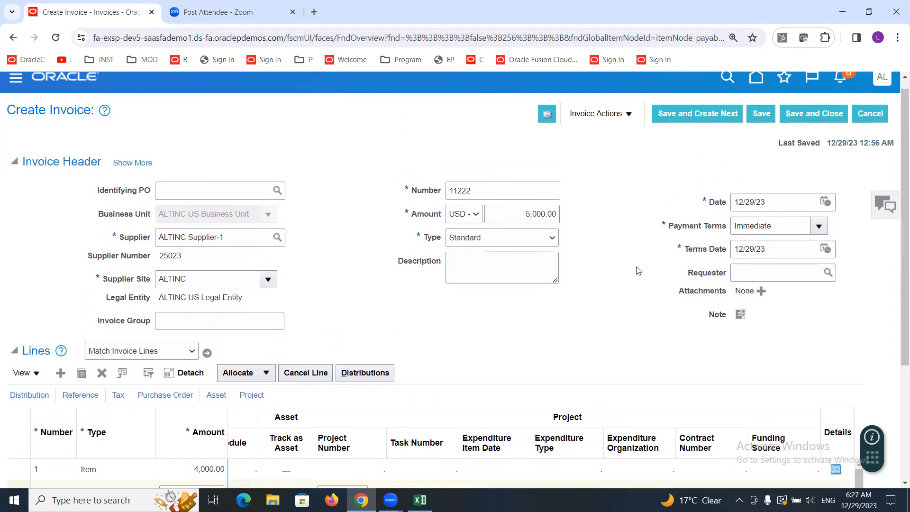
Step: Validate the invoice
click(630, 118)
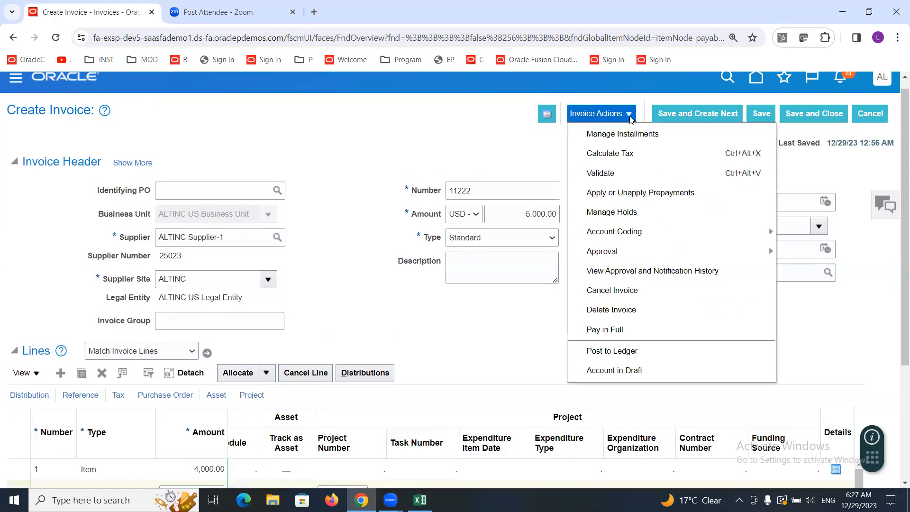
click(605, 174)
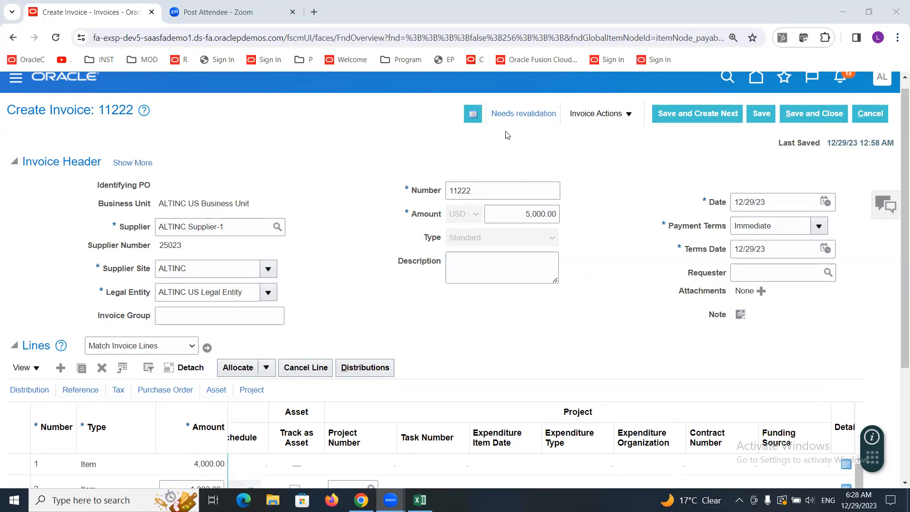
Step: Open the invoice summary from the validation status and close it
scroll(538, 119, up, 1)
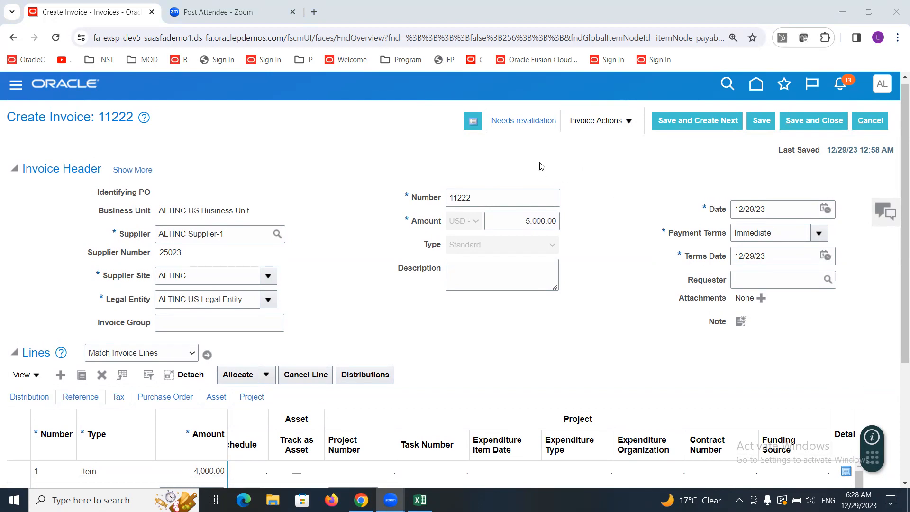
click(509, 122)
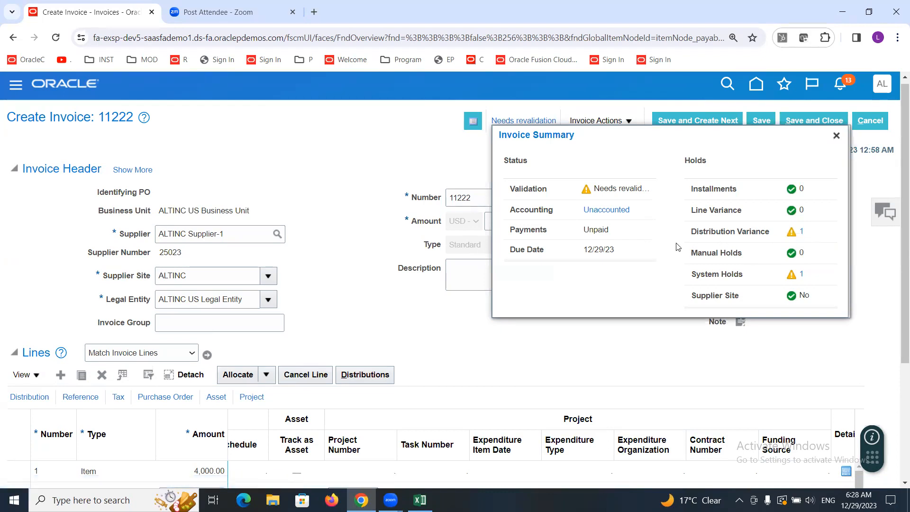
click(836, 136)
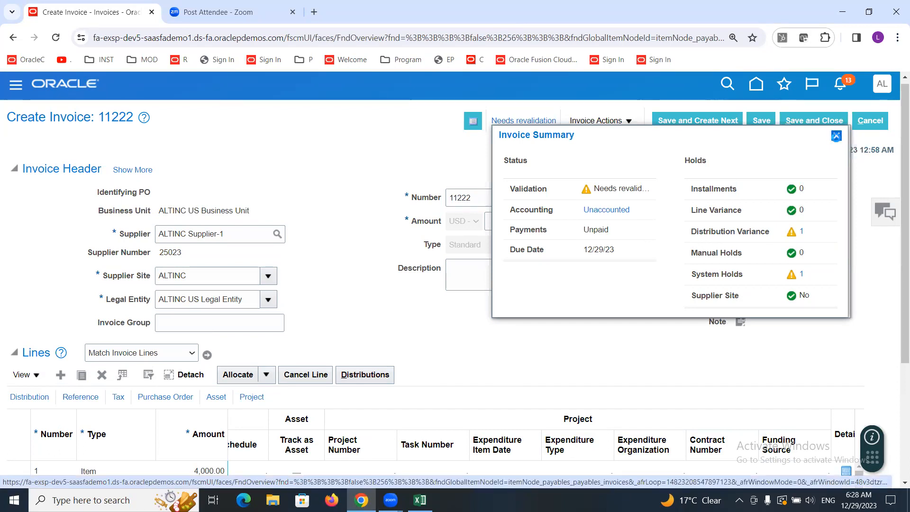
Step: Set the distribution amount of line 1 to 4,000.00 and save the distributions
drag(898, 157, 897, 198)
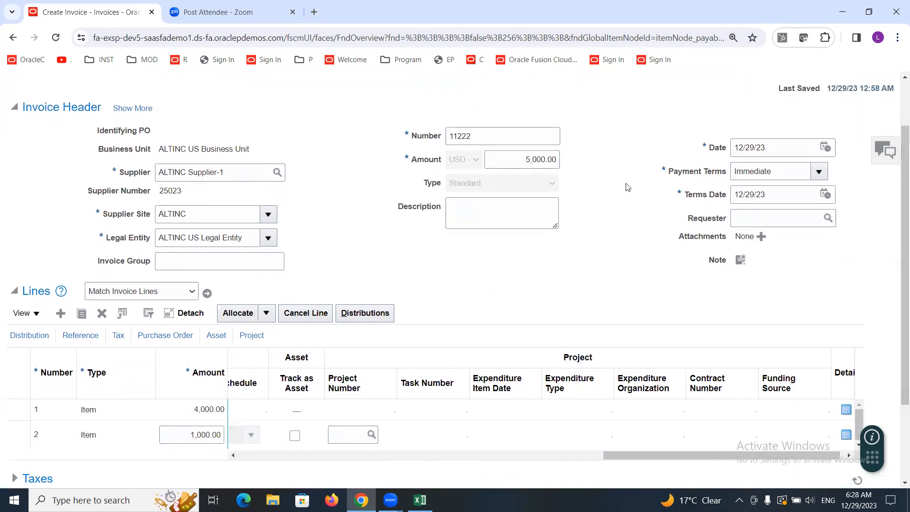
double_click(514, 155)
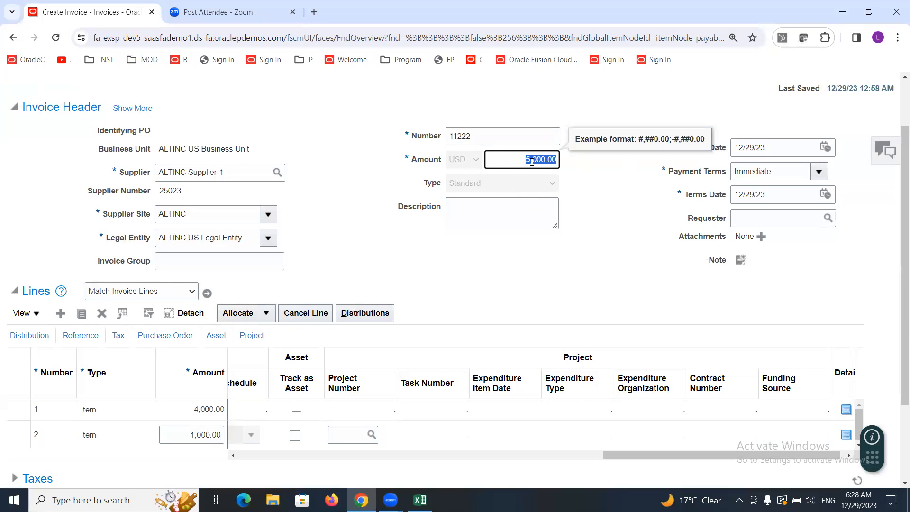
click(171, 408)
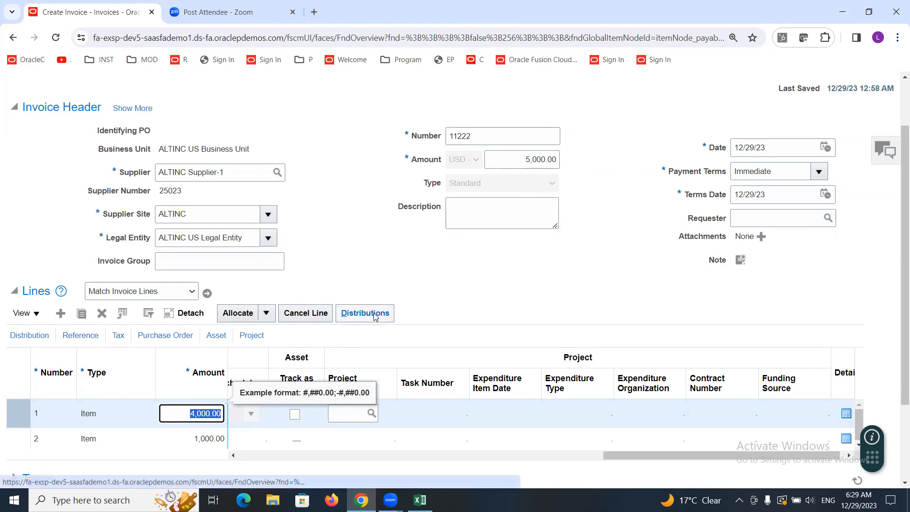
click(110, 416)
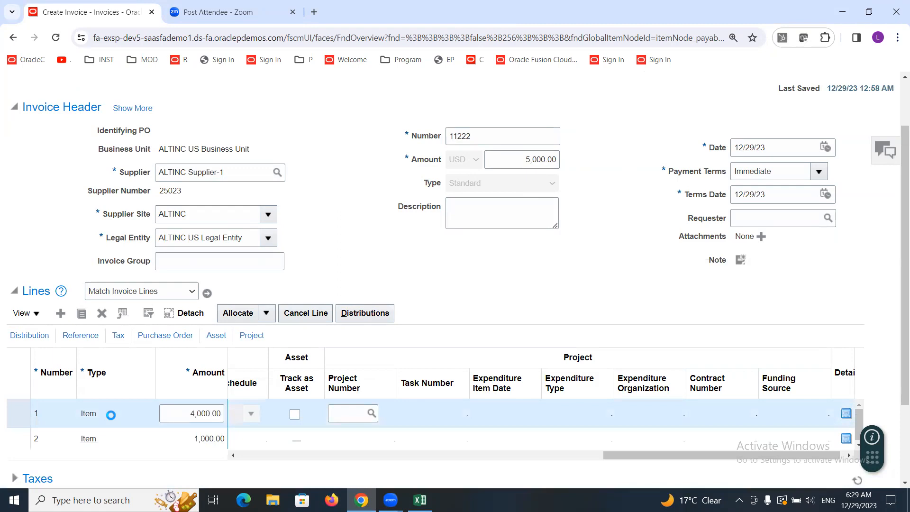
click(376, 316)
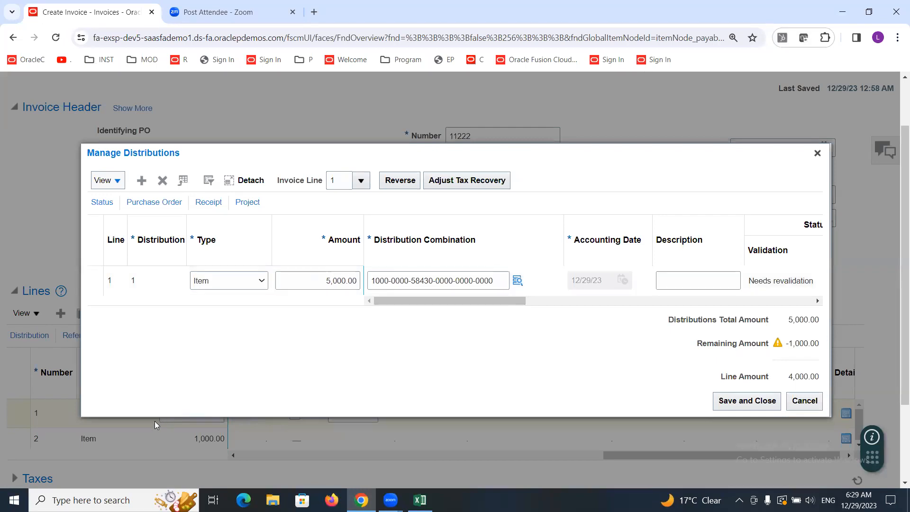
click(328, 281)
text(4)
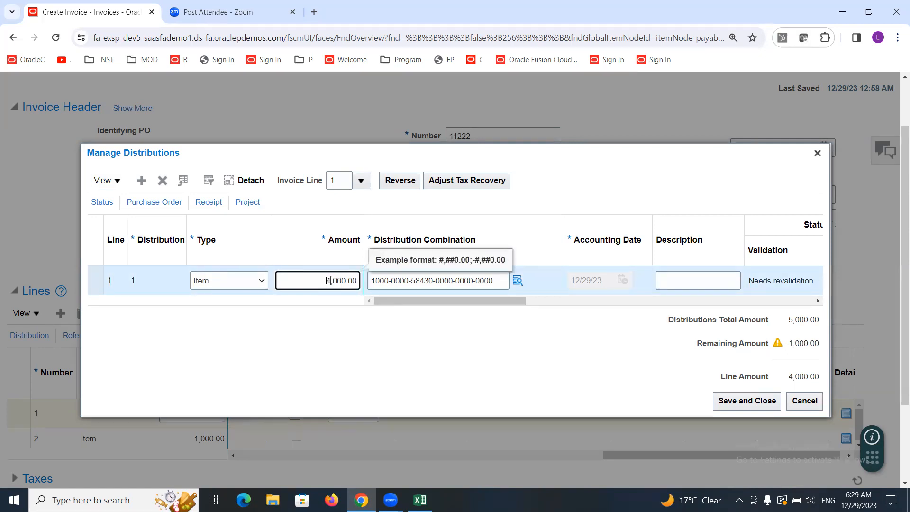
click(726, 400)
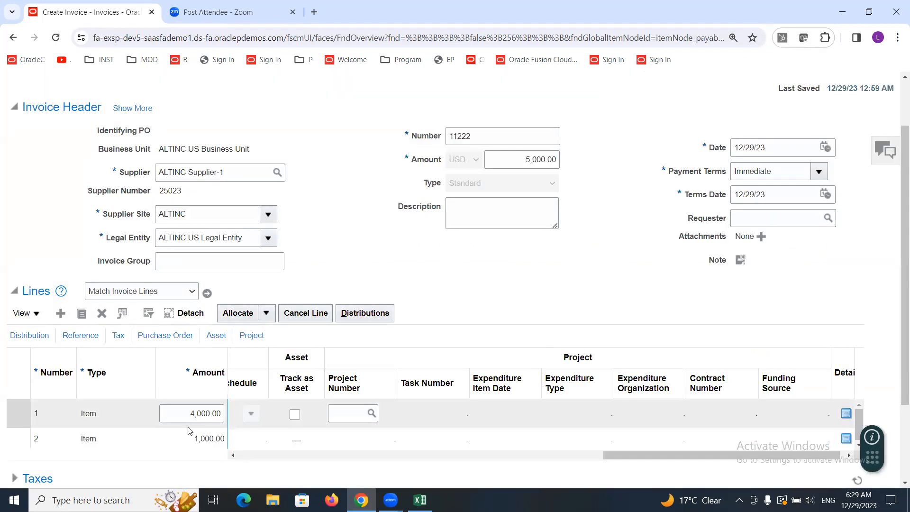
Step: Review the distribution of invoice line 2 and close the distributions dialog
click(172, 438)
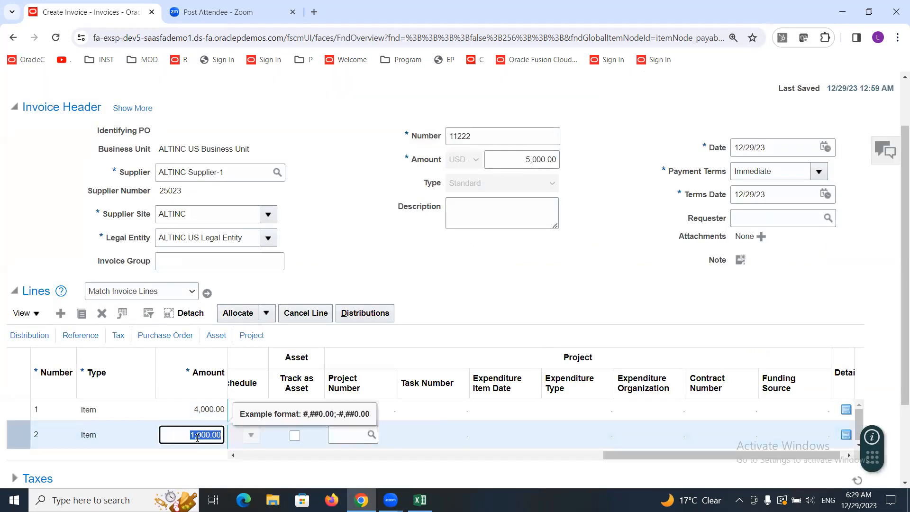
click(363, 318)
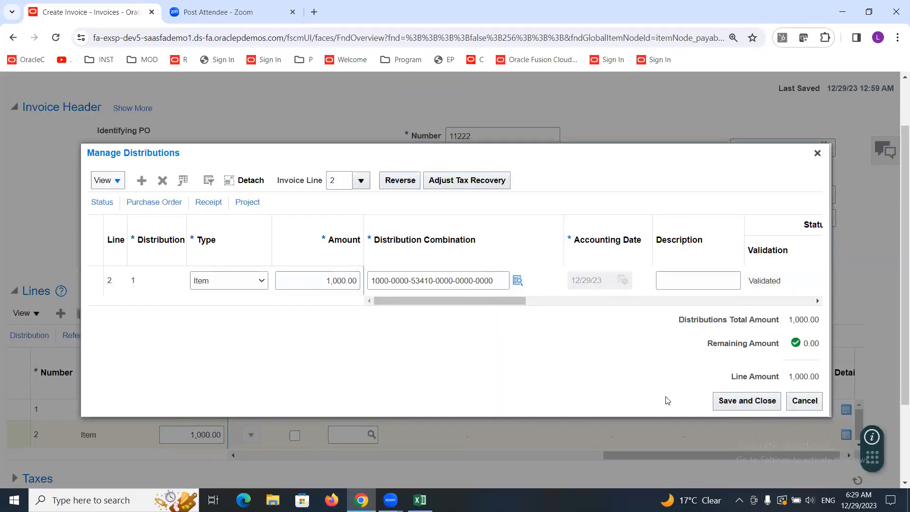
click(817, 153)
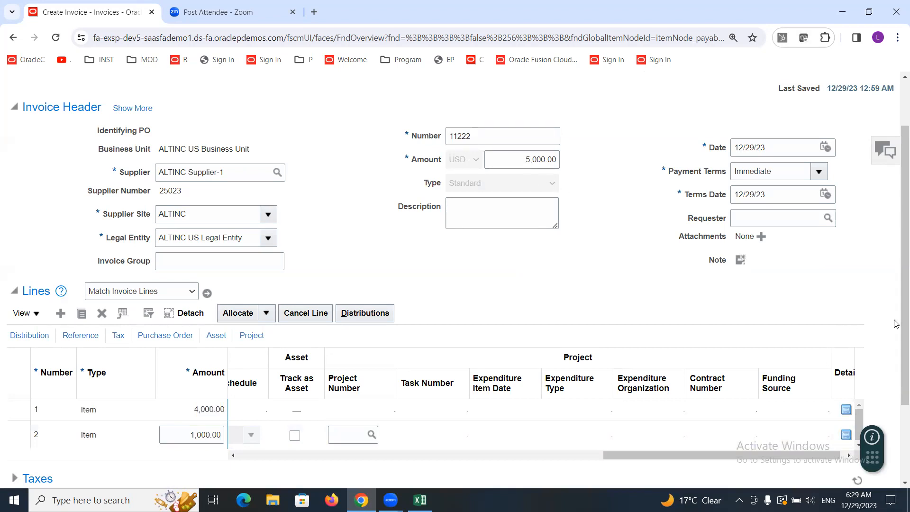
Step: Validate the corrected invoice again
drag(896, 328, 896, 284)
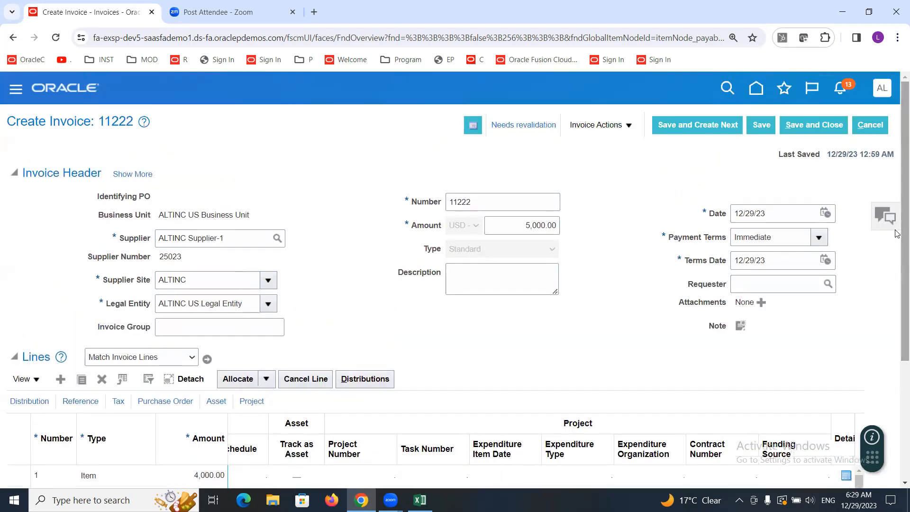
click(628, 127)
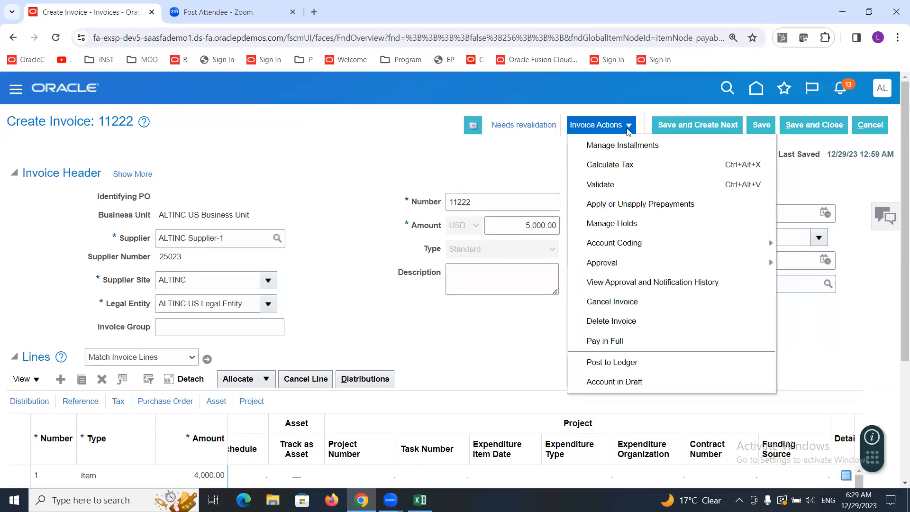
click(615, 185)
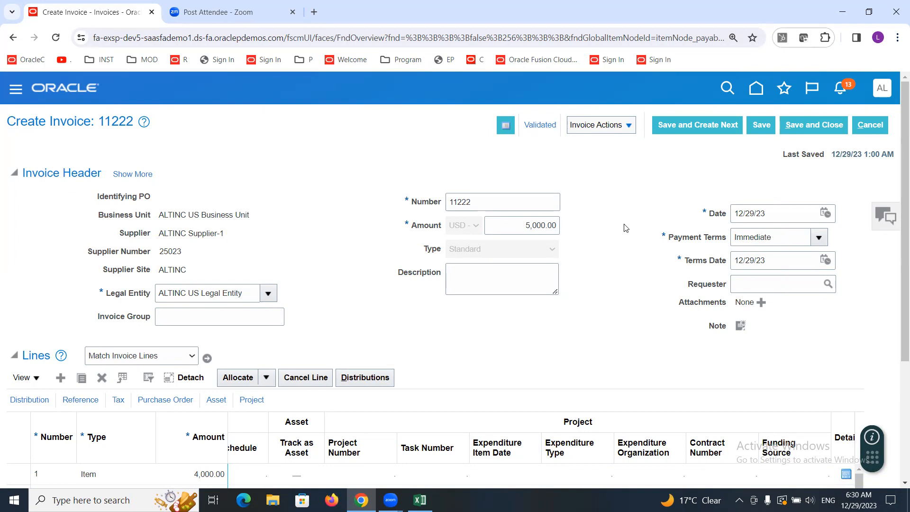
Step: Review the validation, accounting and holds details in the invoice summary, then close it
click(536, 125)
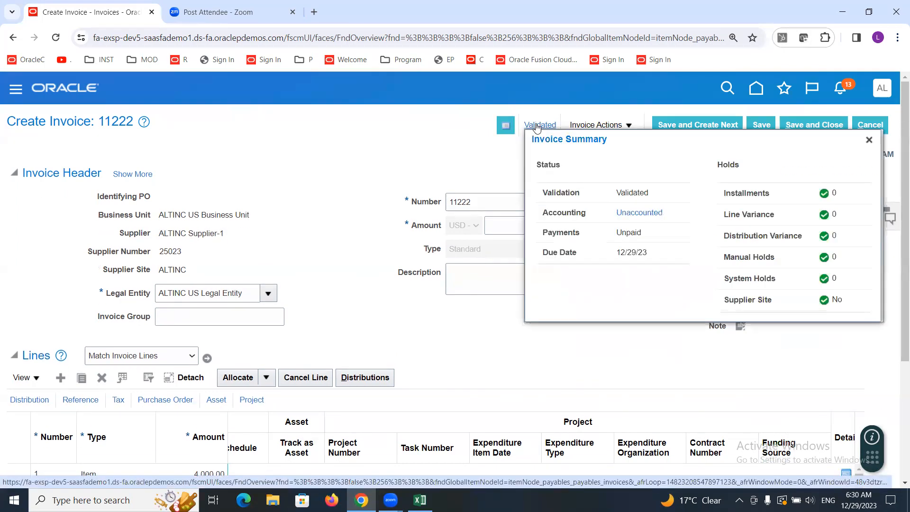
double_click(541, 166)
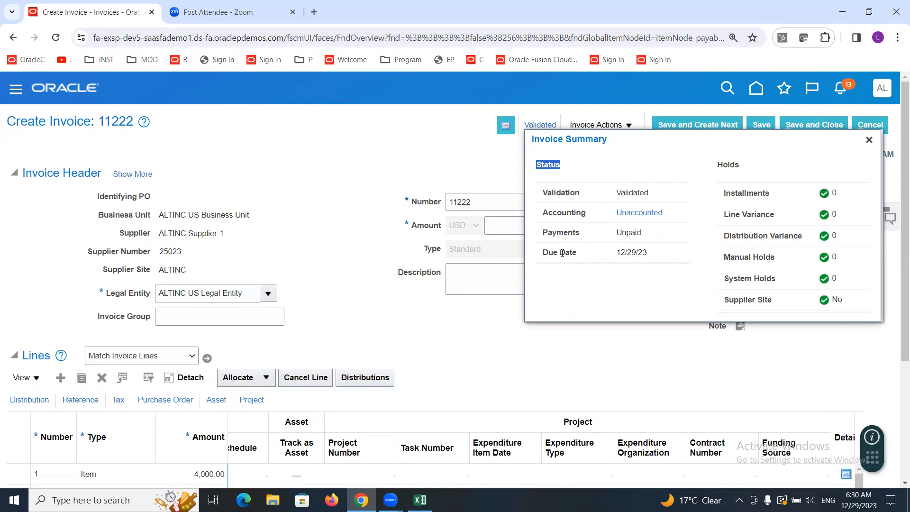
drag(619, 254, 655, 254)
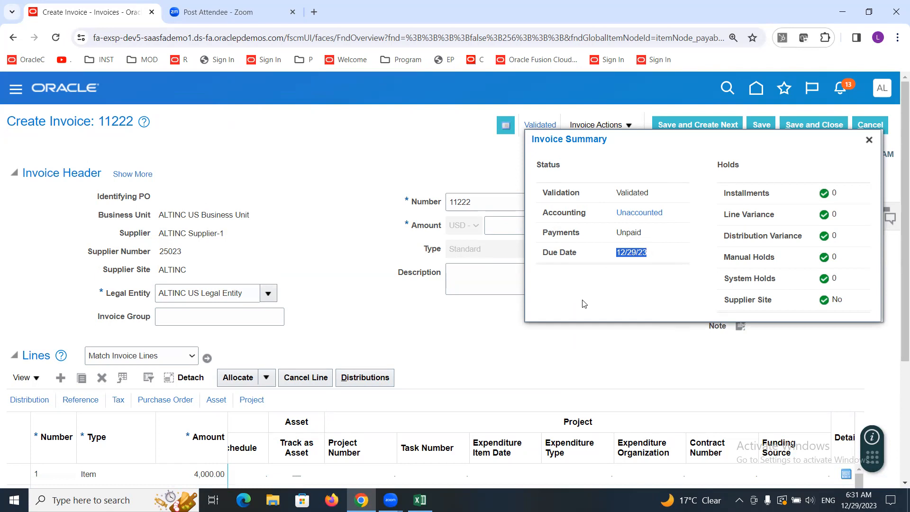
double_click(731, 165)
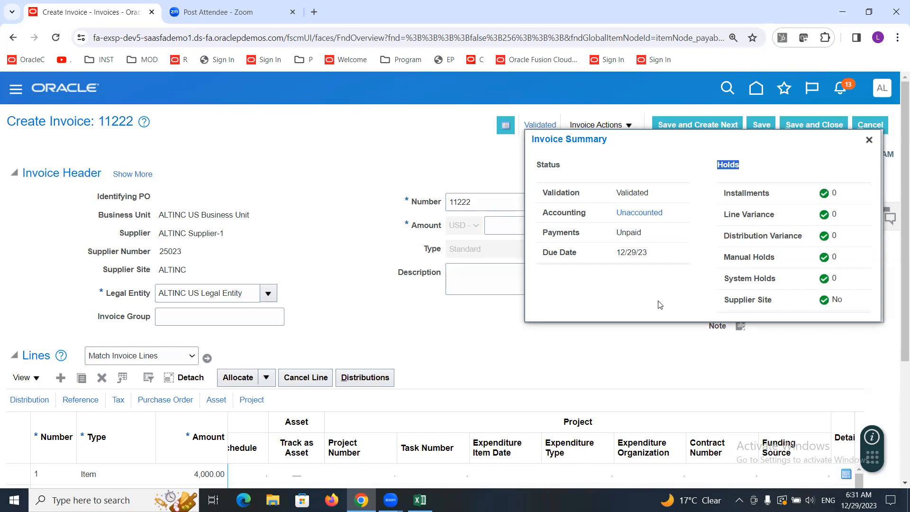
click(868, 140)
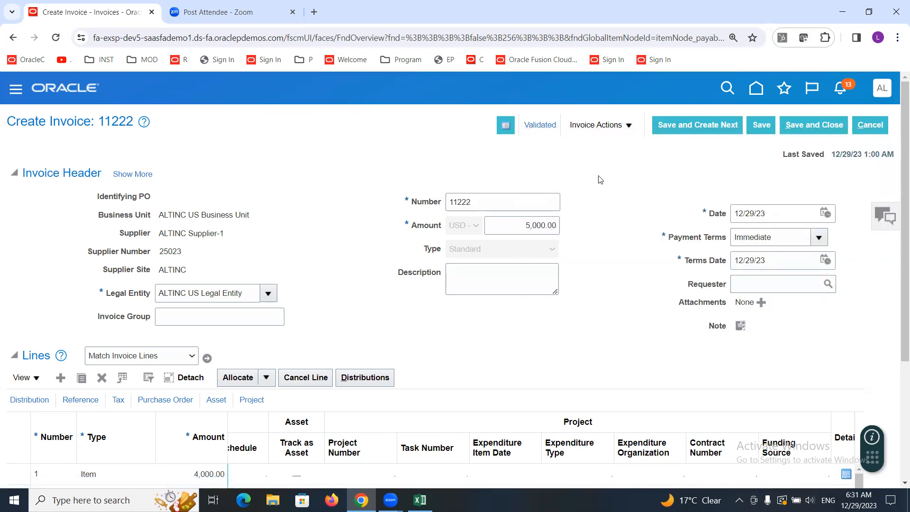
Step: Open the invoice actions menu
click(628, 125)
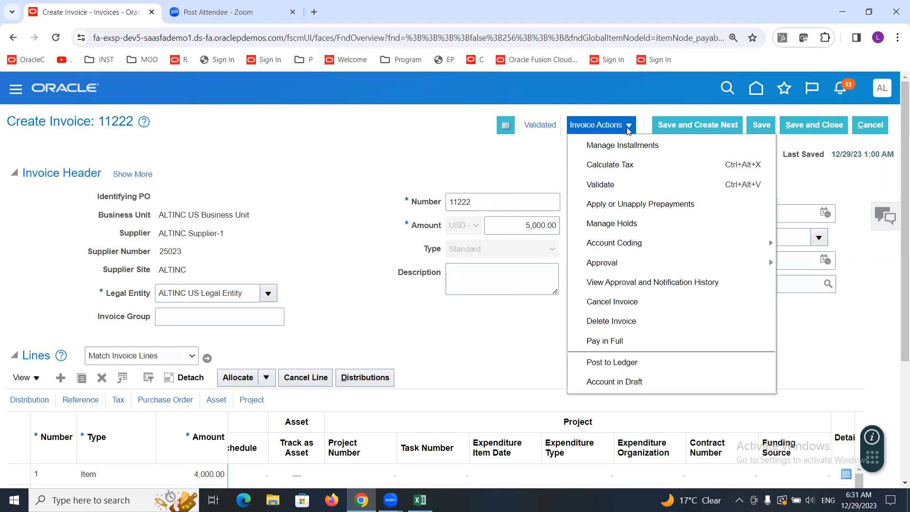
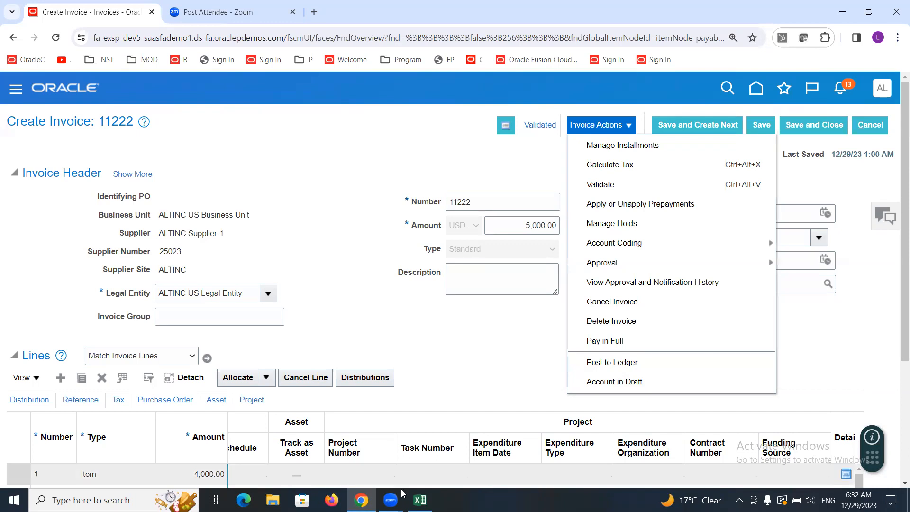
Step: Switch to the Excel notes sheet and add a bold heading "Post to Ledger" in cell G32
click(420, 500)
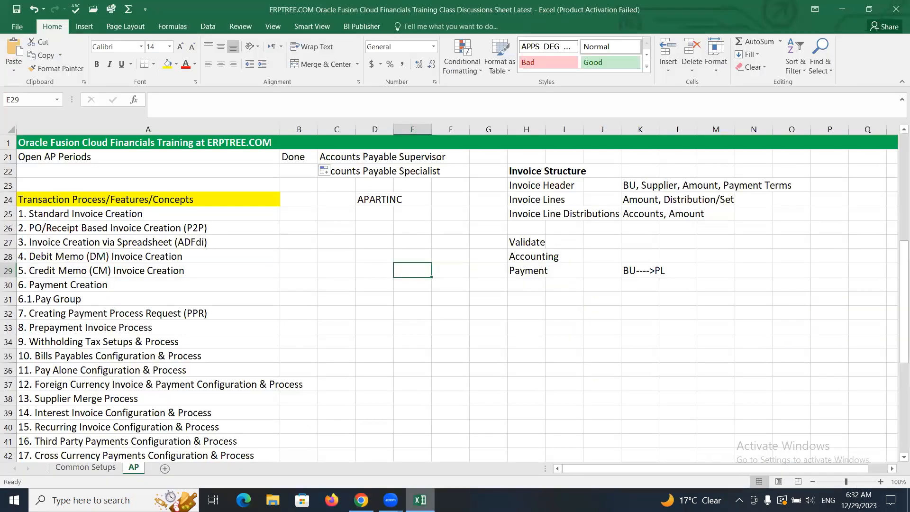
click(494, 315)
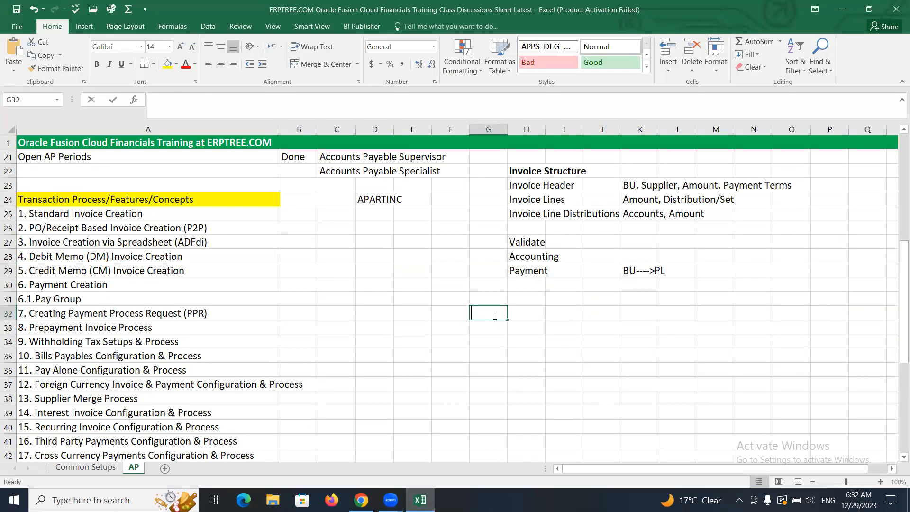
text(Post To)
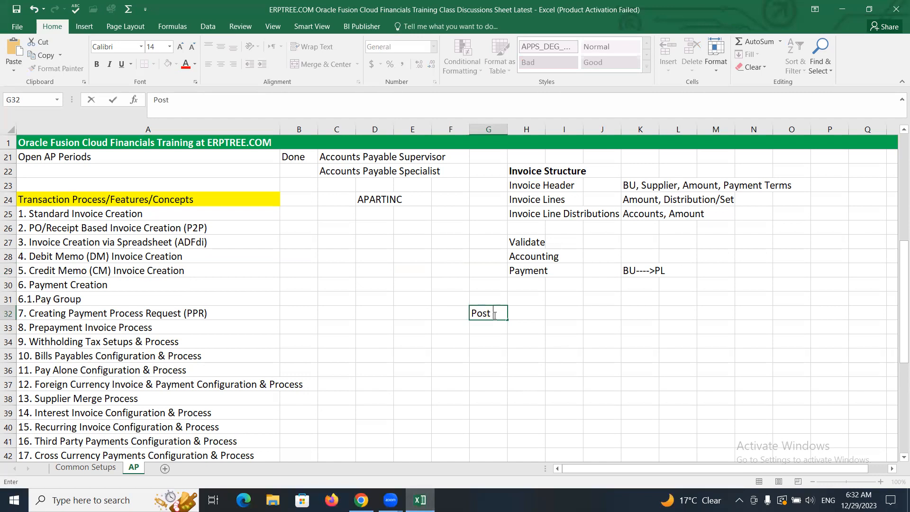
text(O)
key(BackSpace)
key(BackSpace)
text(to Ledger)
key(ctrl+Return)
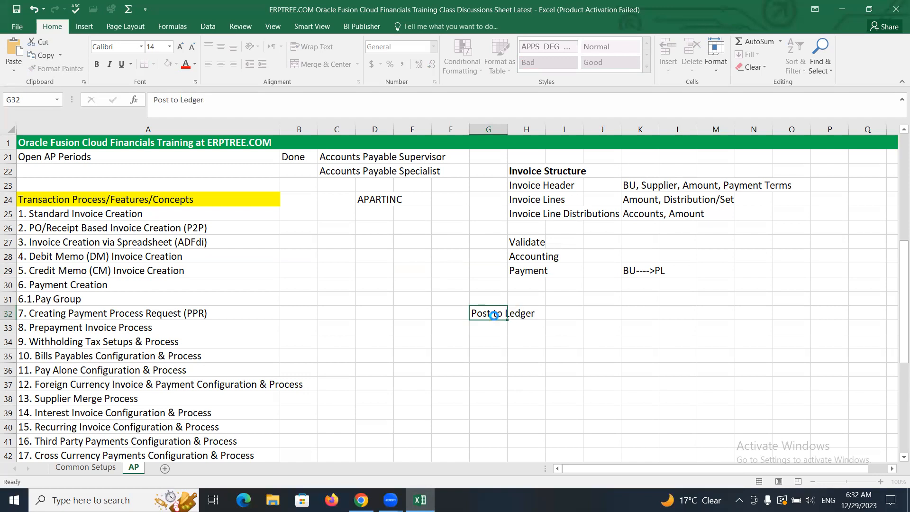
key(ctrl+b)
Step: Enter "Create Final Accounting" as the first note under the Post to Ledger heading
click(490, 326)
text(Cre)
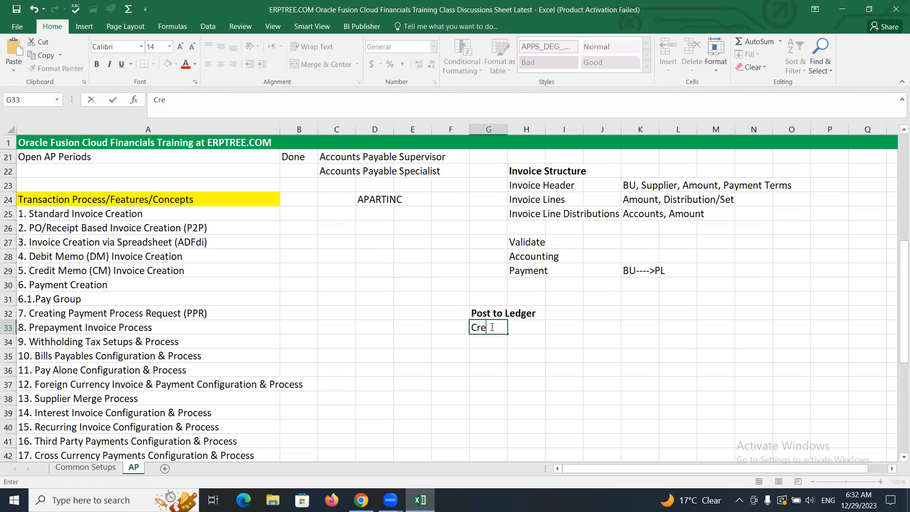
text(ate Final Accounting)
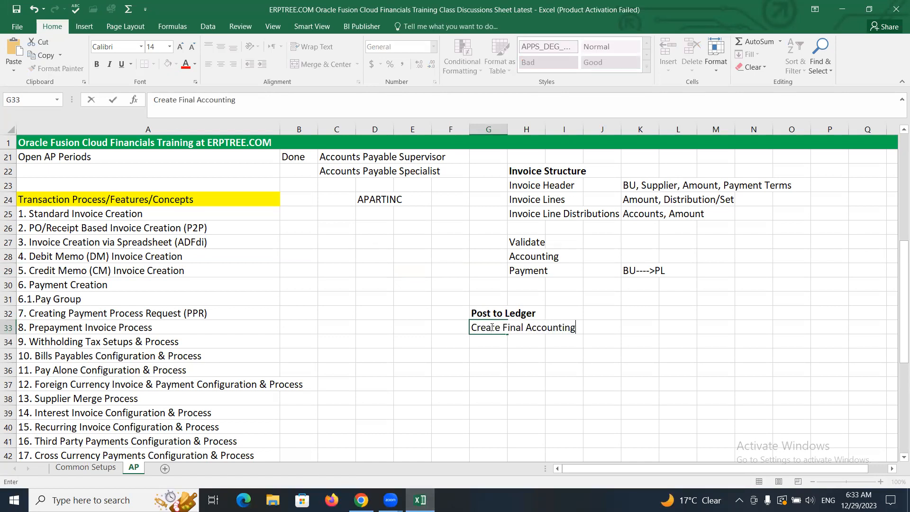
key(Return)
Step: Enter "Transfer Accounting Entries to GL" as the next note below it
text(Trans)
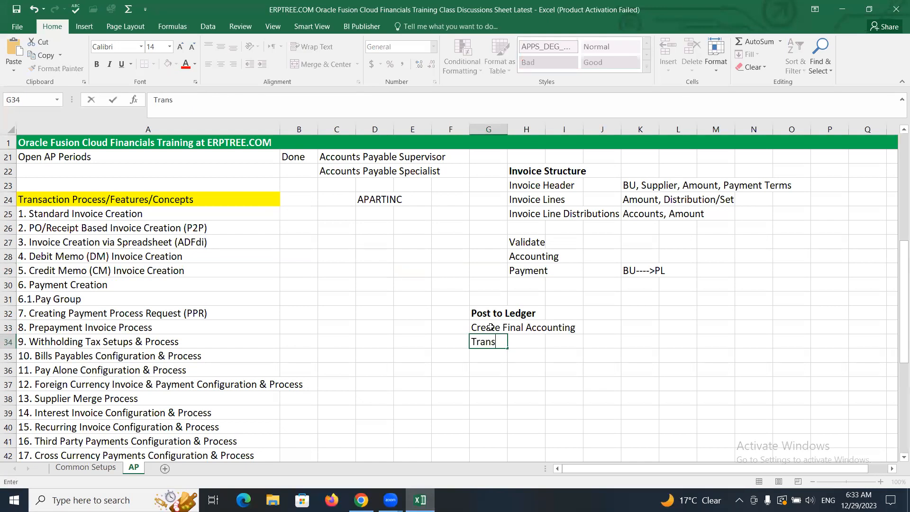
text(fer Accounting E)
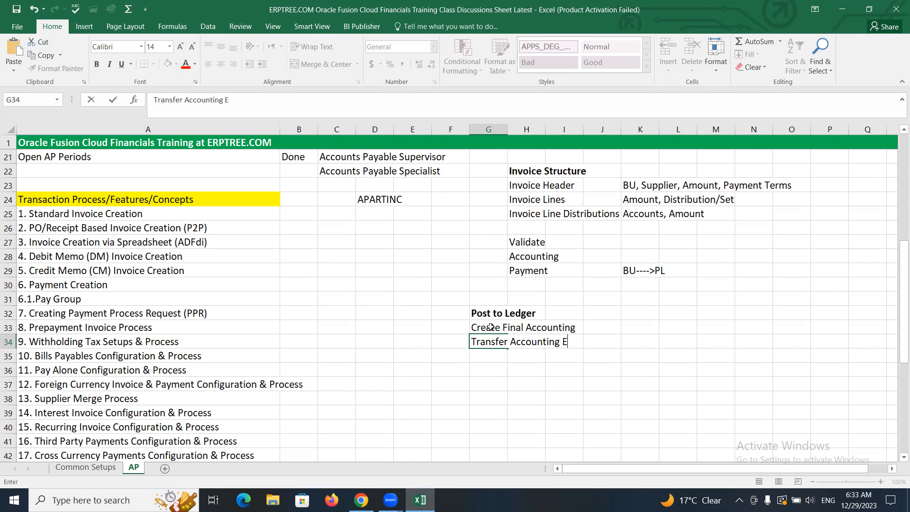
text(ntries to GL)
key(Return)
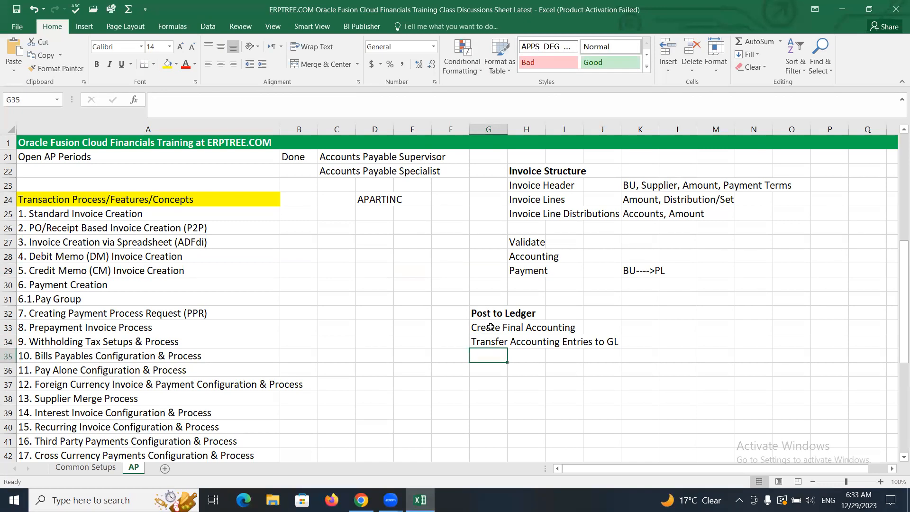
Step: Enter "Post Journals in GL" as the third note in the Post to Ledger list
text(Post Journals in GL)
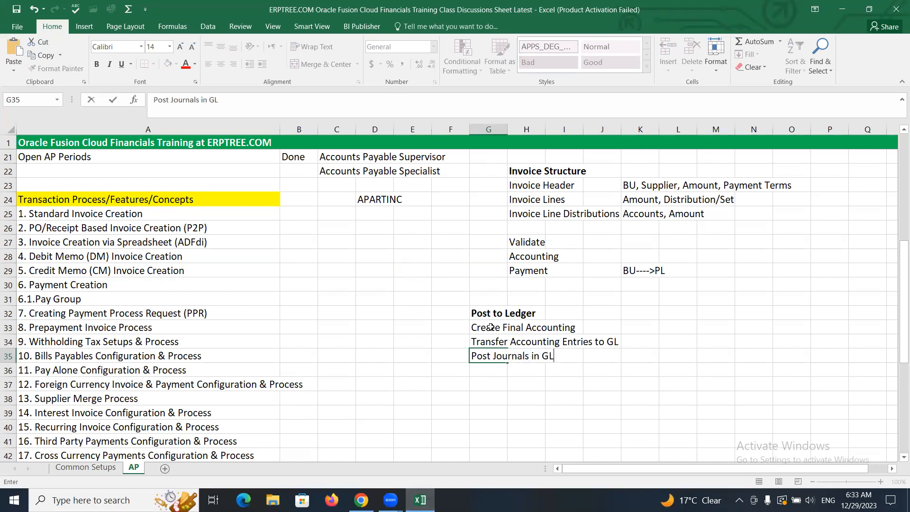
Step: Go through the Post to Ledger notes one cell at a time
click(410, 305)
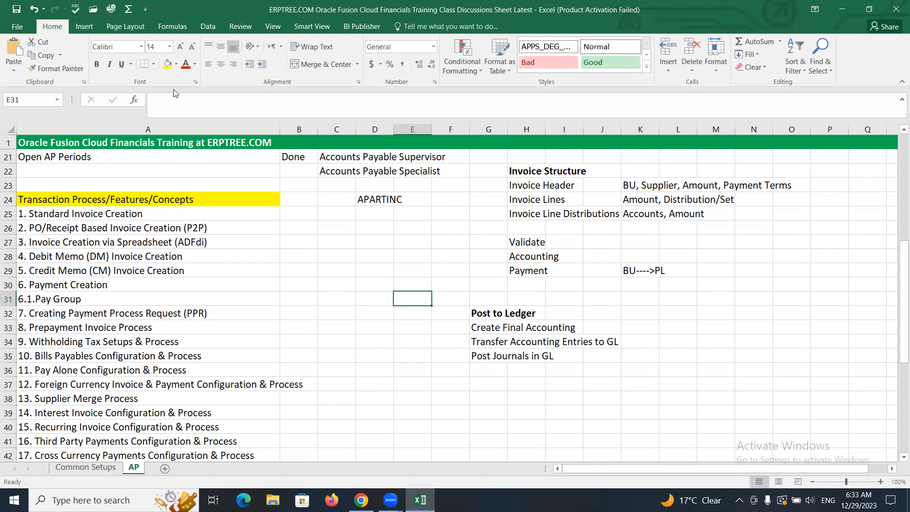
click(158, 76)
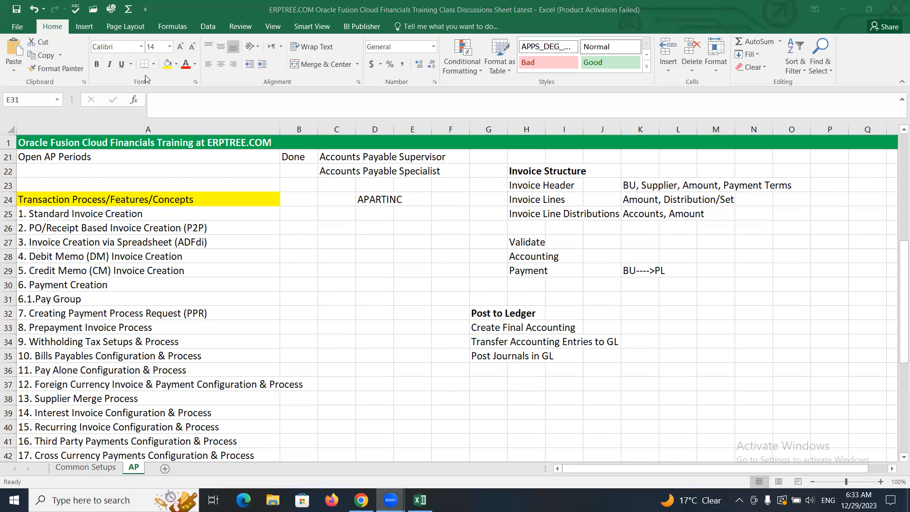
click(492, 314)
click(493, 326)
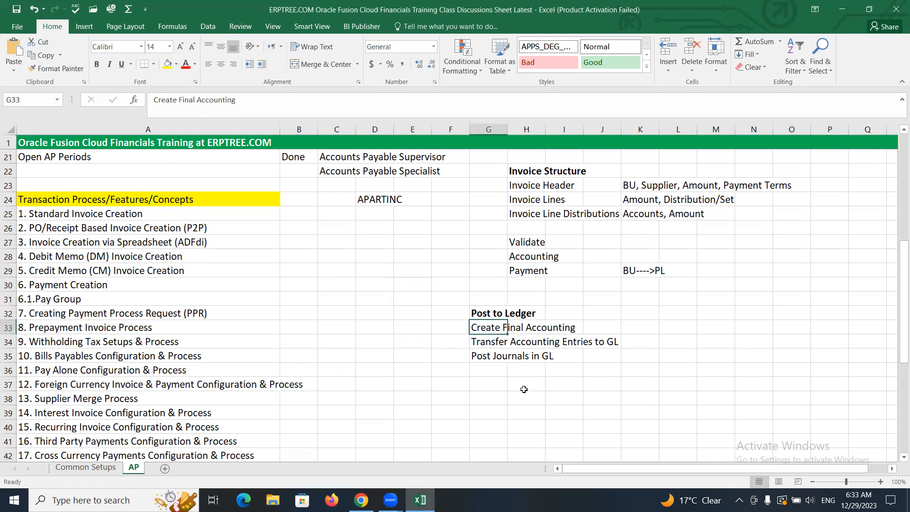
click(493, 341)
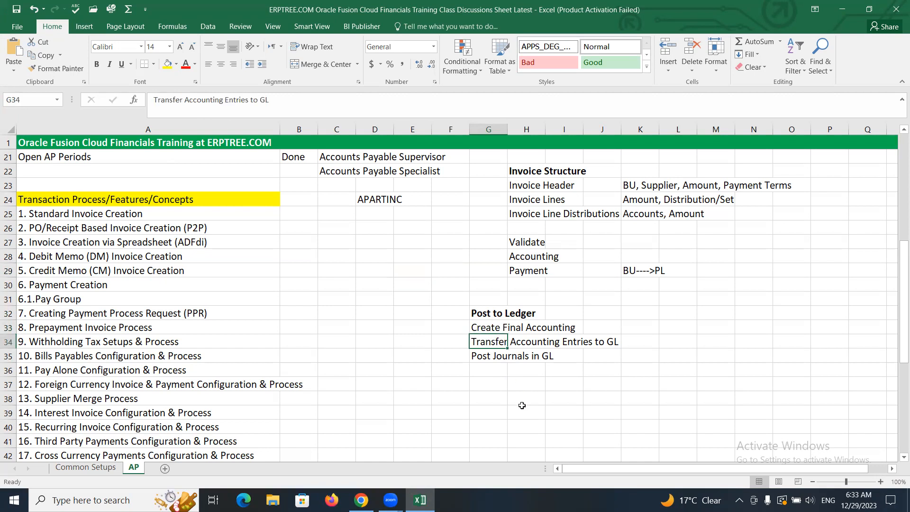
click(487, 356)
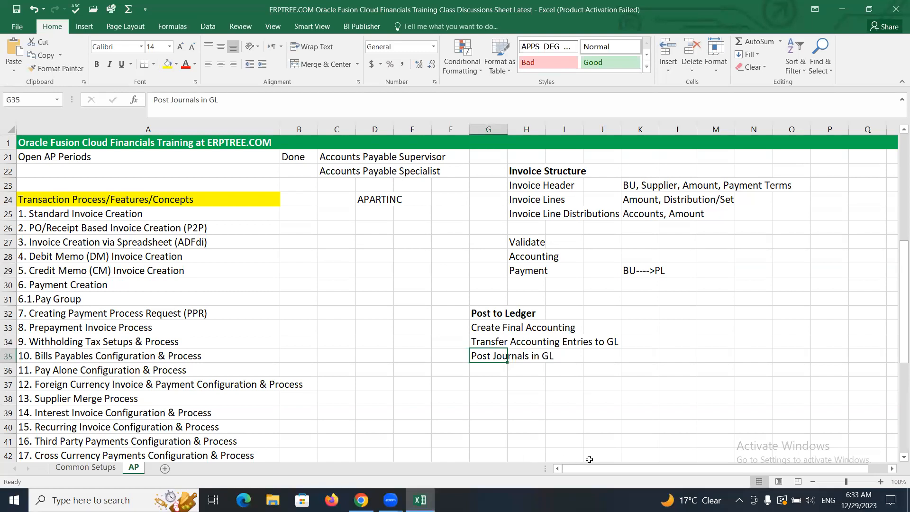
click(481, 333)
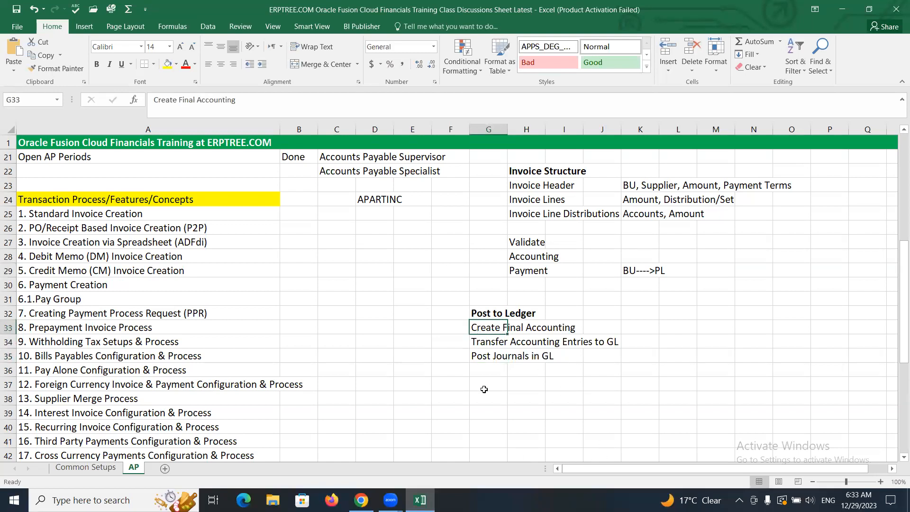
Step: Add a bold heading "Draft" in cell K32 beside the Post to Ledger list
click(647, 315)
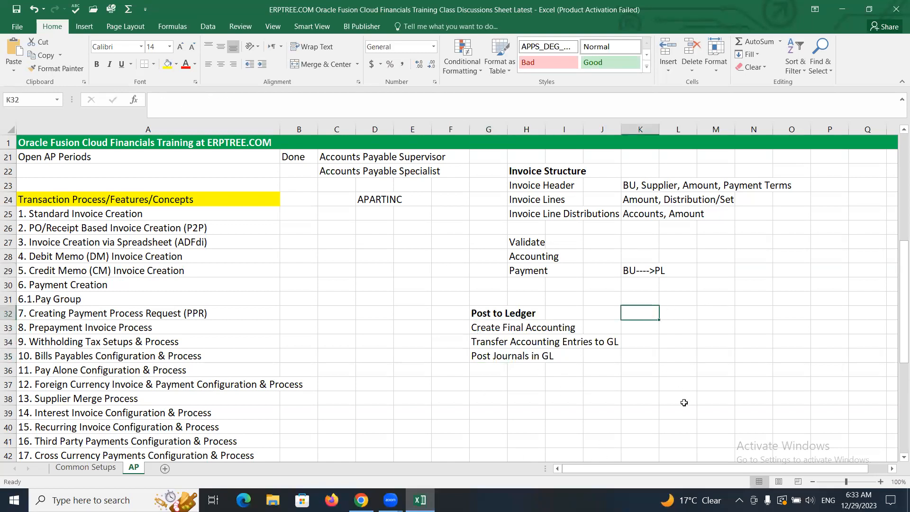
text(D)
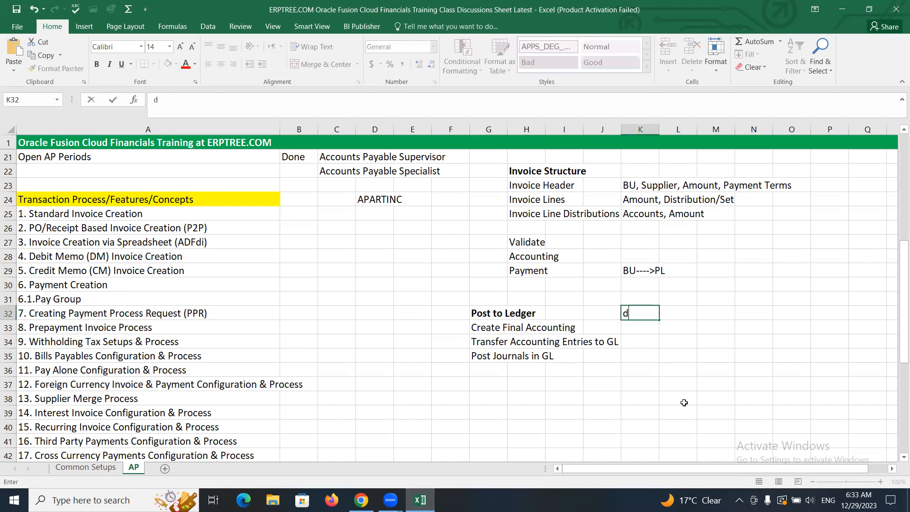
text(raft)
key(Tab)
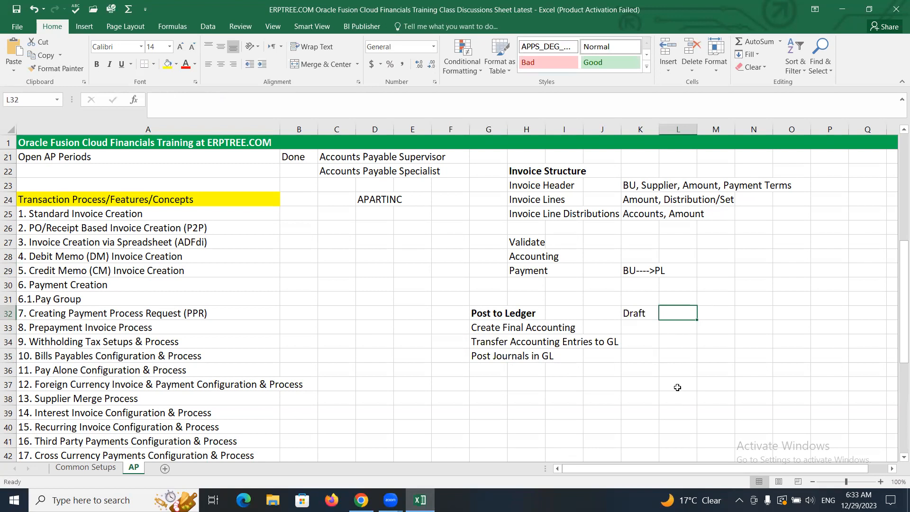
click(645, 315)
key(ctrl+b)
Step: Enter "Sample Accounting" under the Draft heading
click(644, 327)
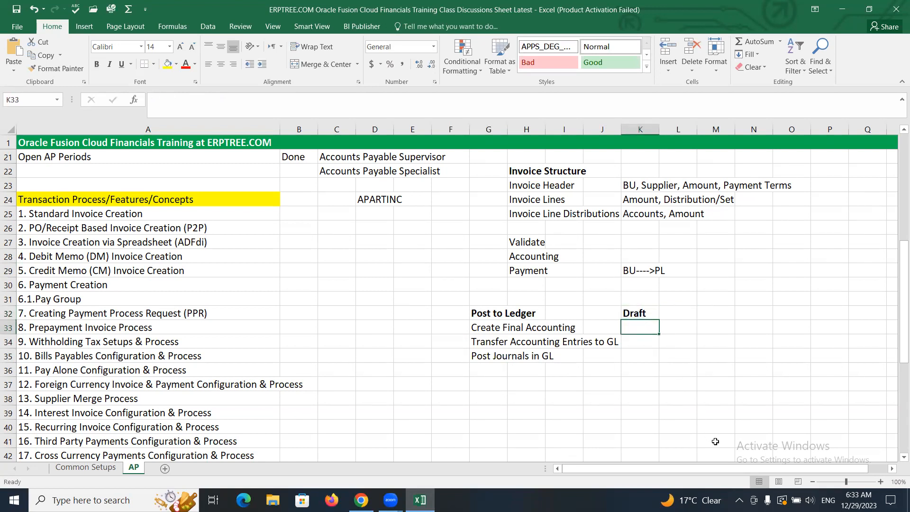
text(Sampl)
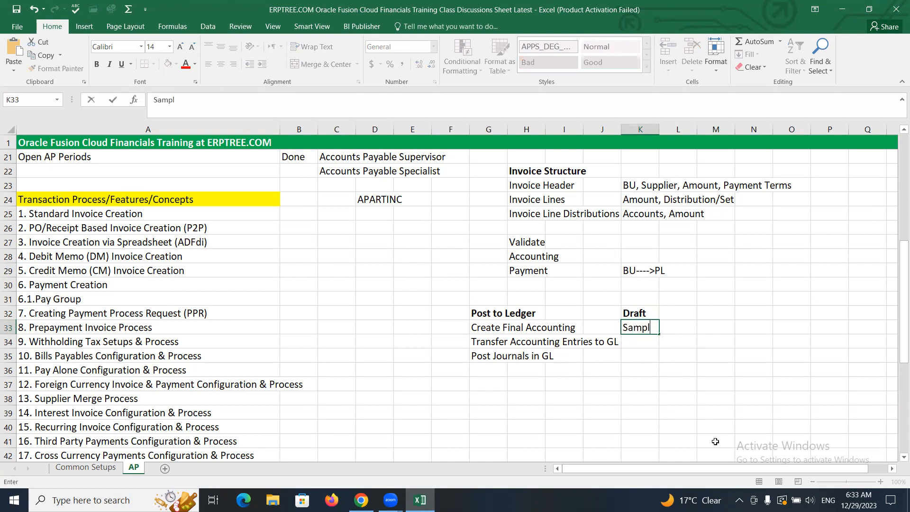
text(e Accounting)
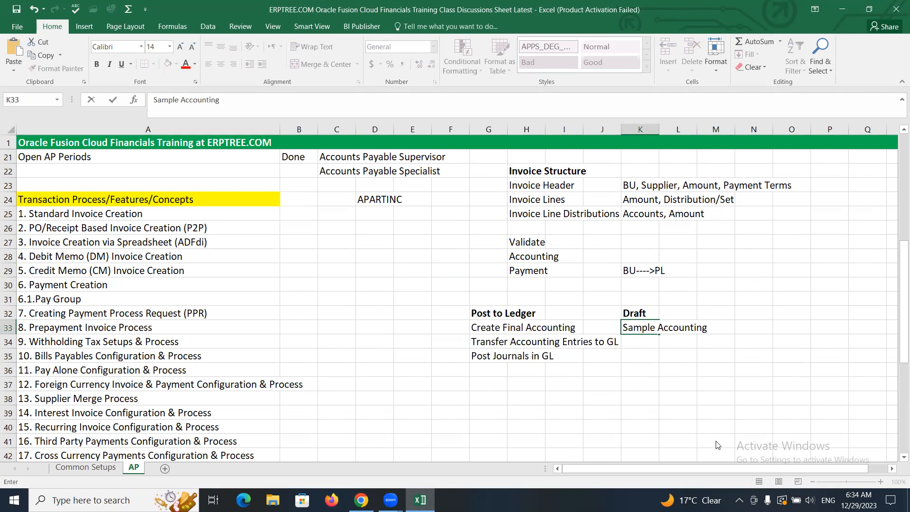
click(718, 445)
Step: Return to the invoice in the browser and run Account in Draft from the invoice actions
key(alt+Tab)
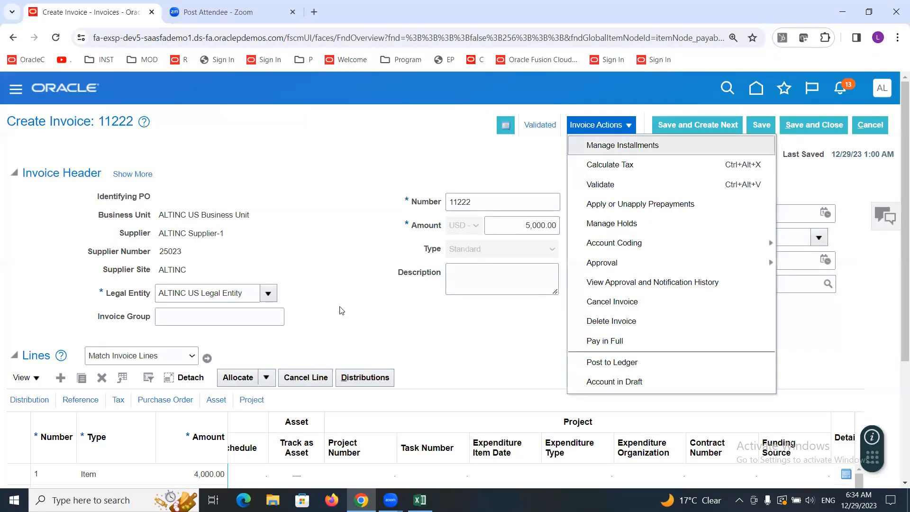
click(321, 253)
click(629, 126)
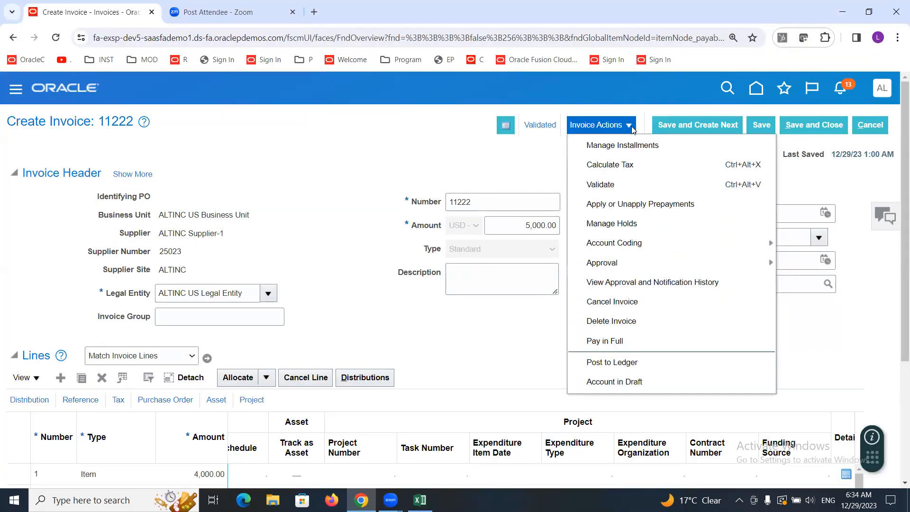
click(610, 383)
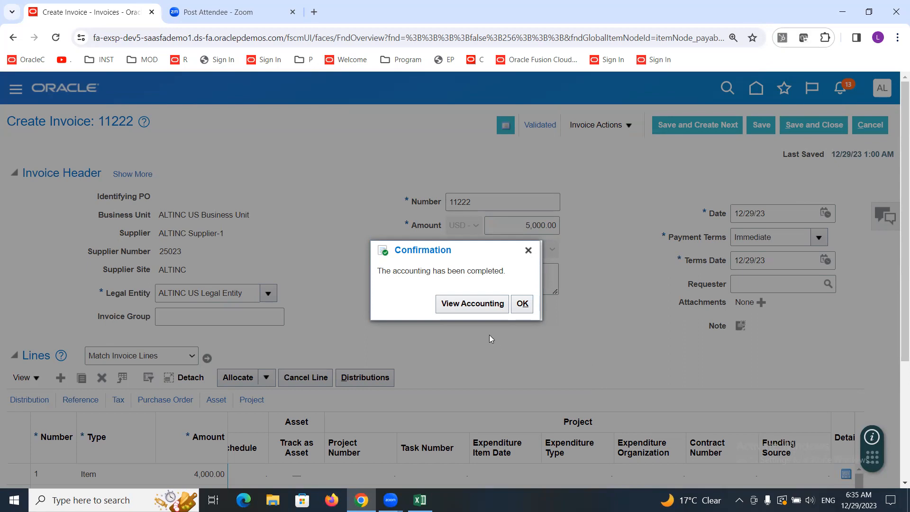
Step: Open the draft accounting lines and inspect each line's account segment details, then close the dialog
click(459, 309)
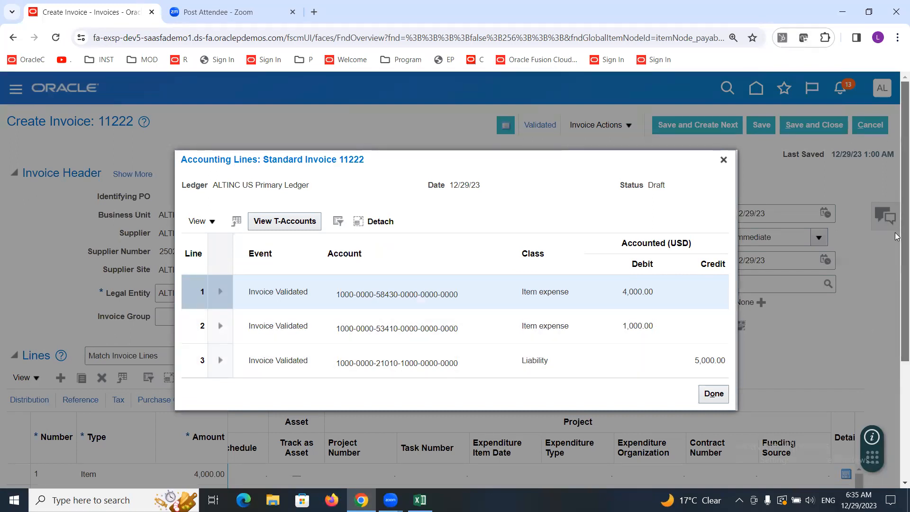
scroll(896, 265, down, 2)
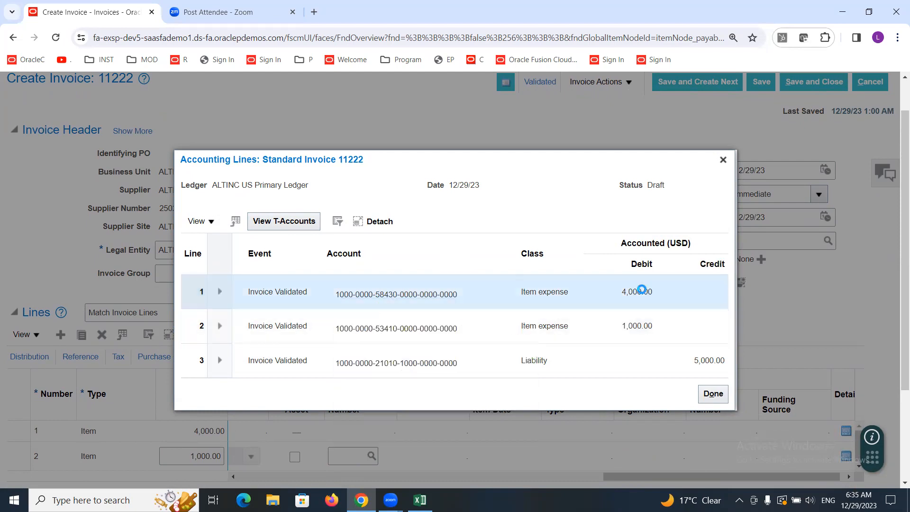
mouse_move(378, 293)
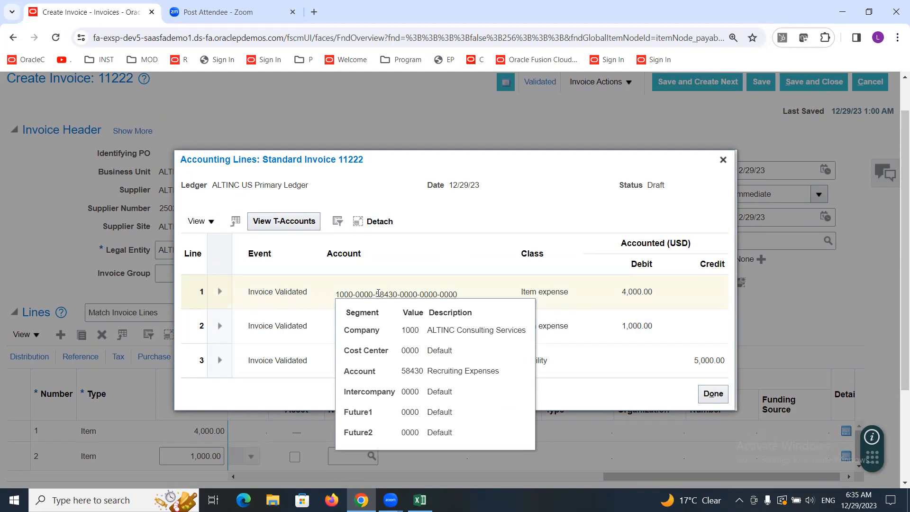
click(586, 329)
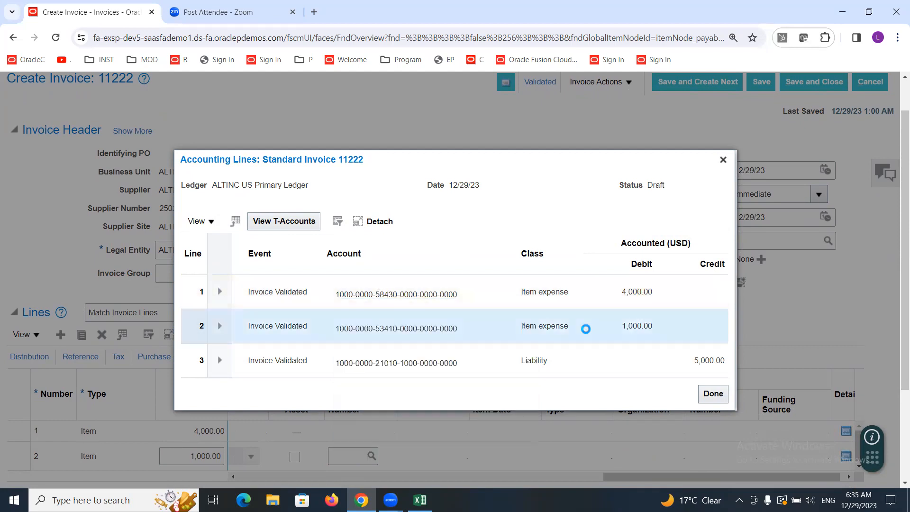
mouse_move(380, 328)
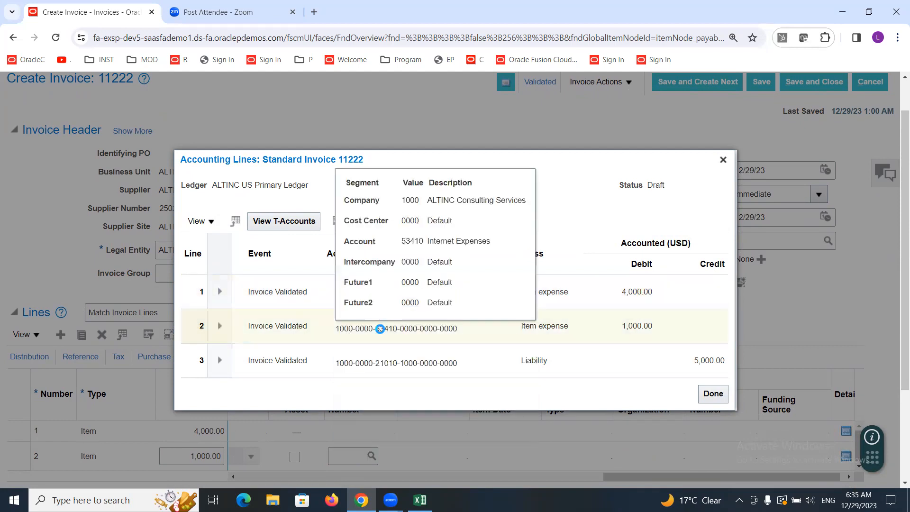
click(381, 329)
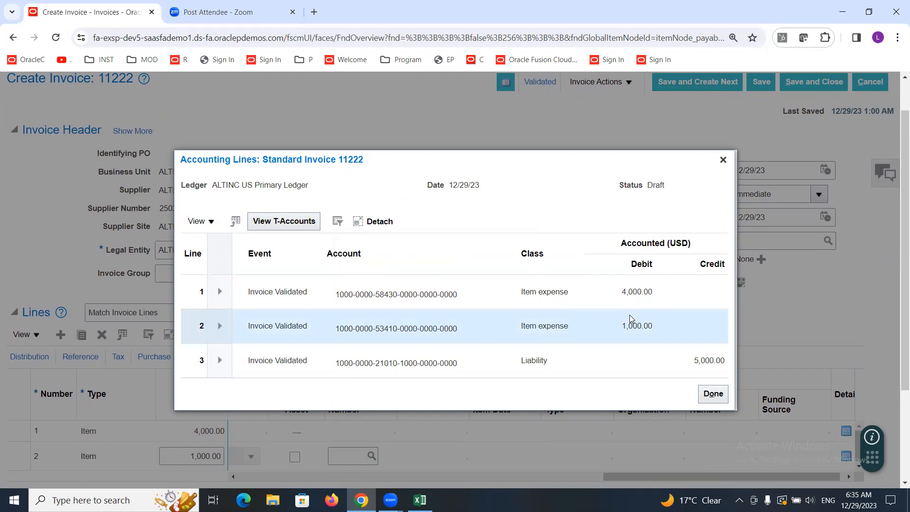
mouse_move(348, 364)
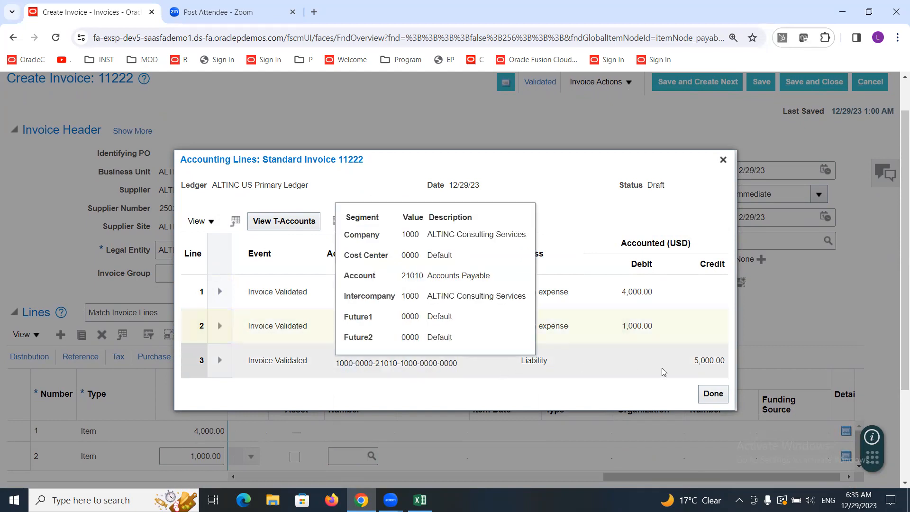
triple_click(443, 277)
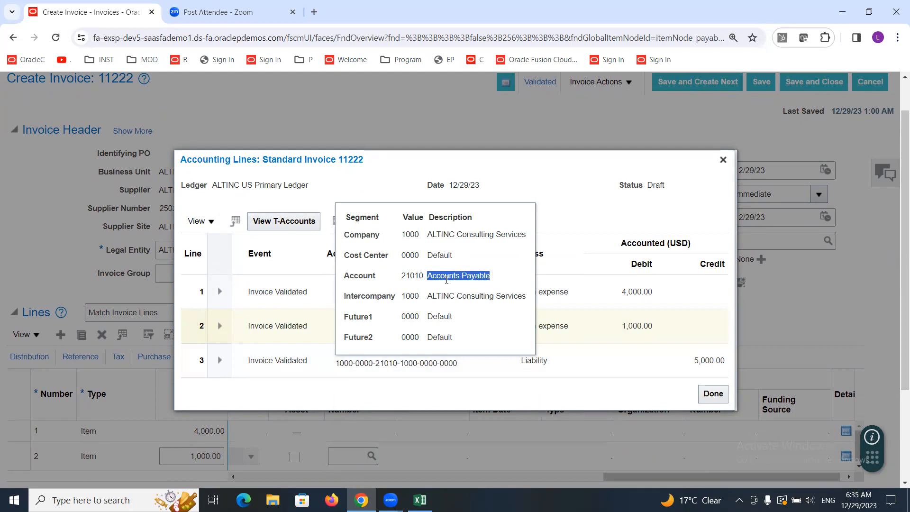
click(615, 397)
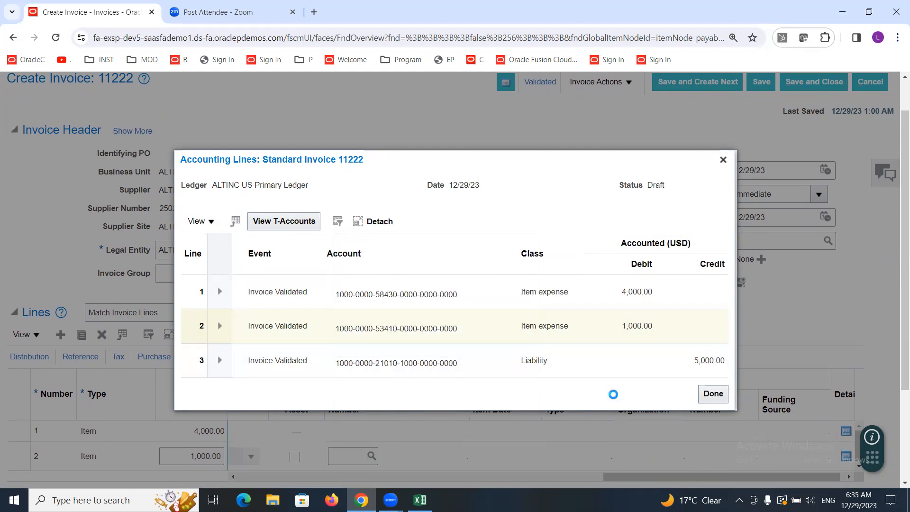
drag(648, 186, 664, 186)
click(723, 159)
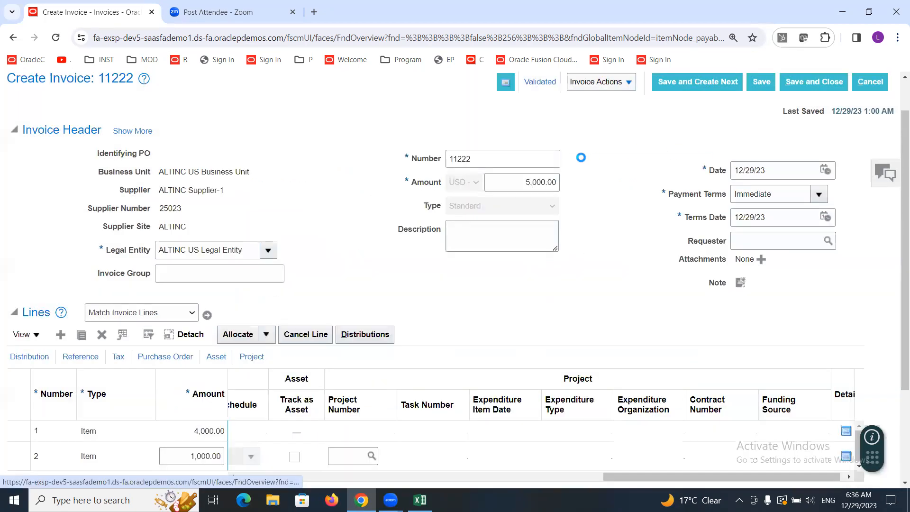
Step: Run Post to Ledger on invoice 11222 from the invoice actions
scroll(897, 122, up, 2)
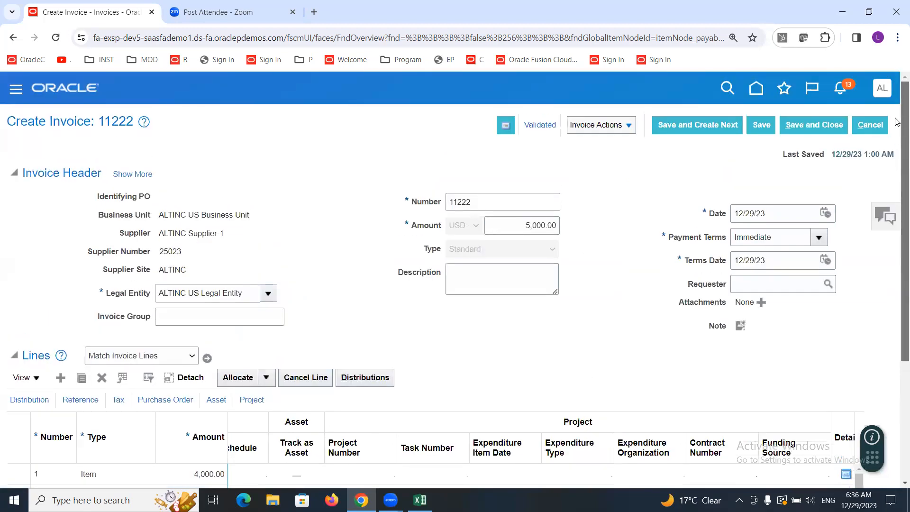
click(629, 126)
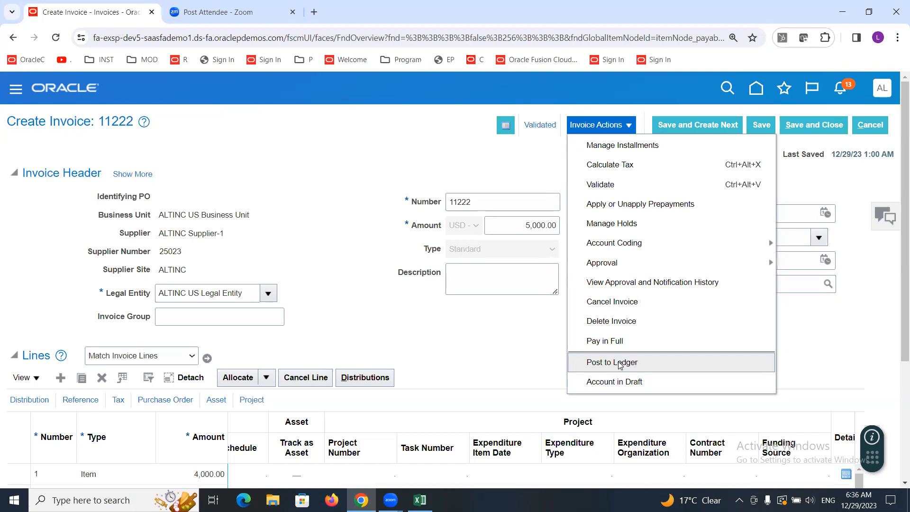
click(608, 362)
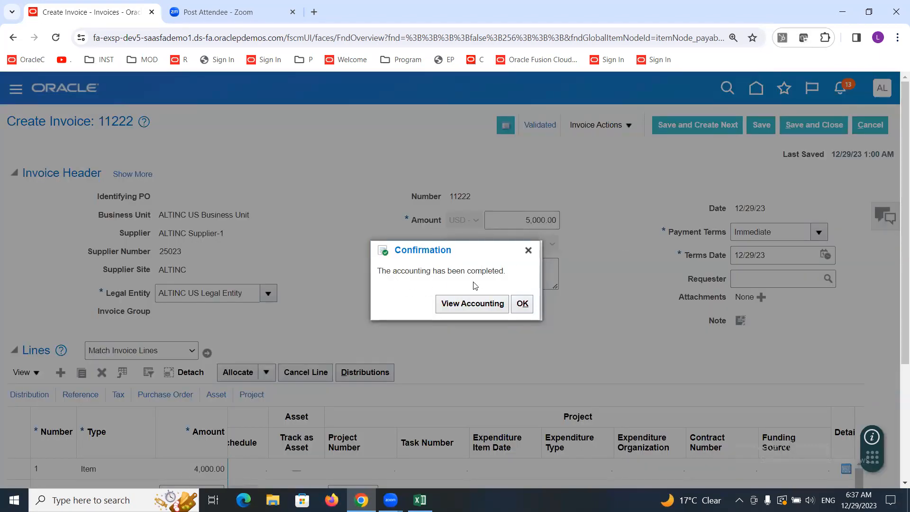
Step: Open the final accounting lines and inspect a line's account segment details, then close the dialog
click(464, 306)
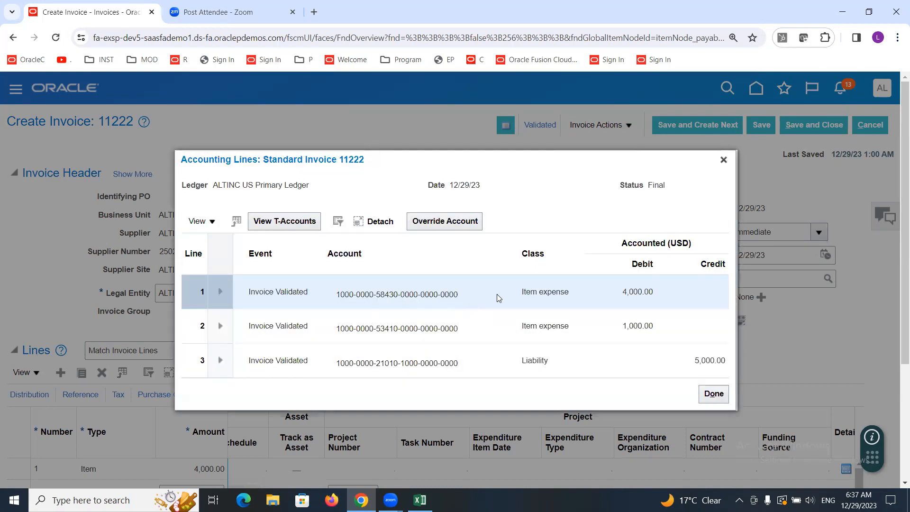
double_click(658, 186)
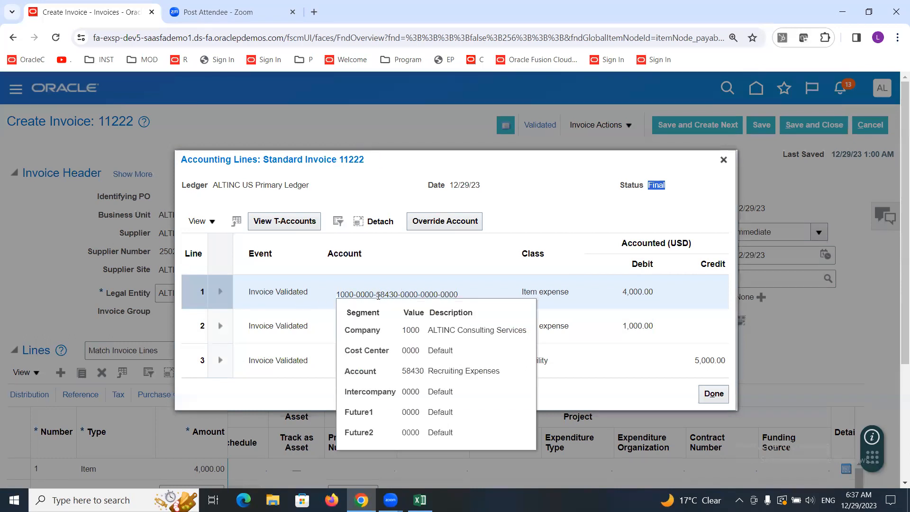
click(545, 203)
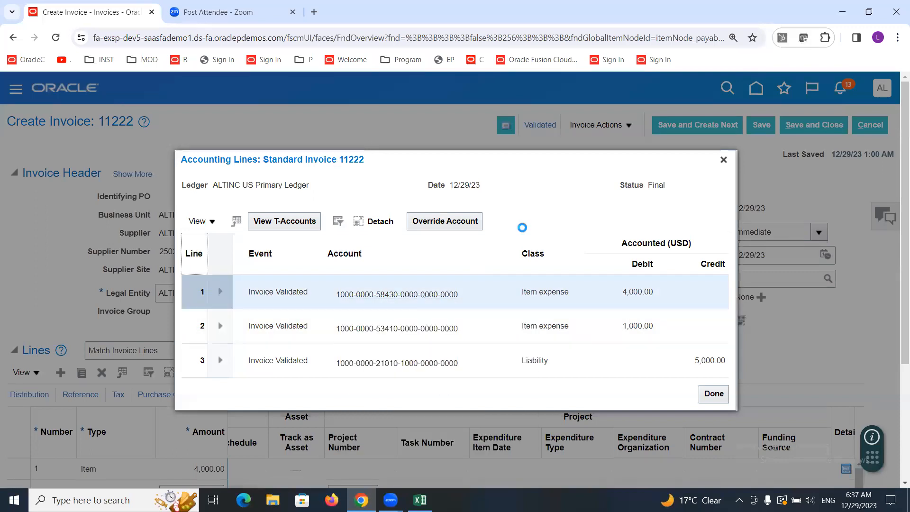
click(146, 71)
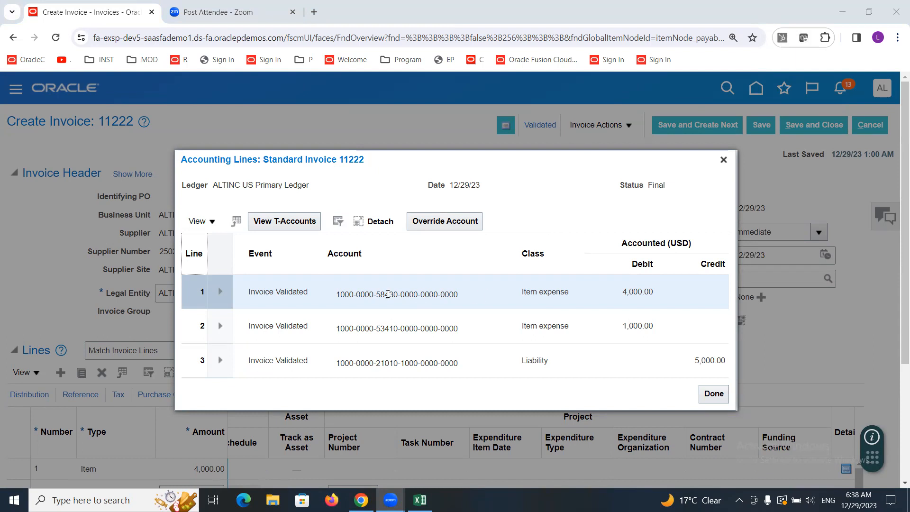
mouse_move(387, 294)
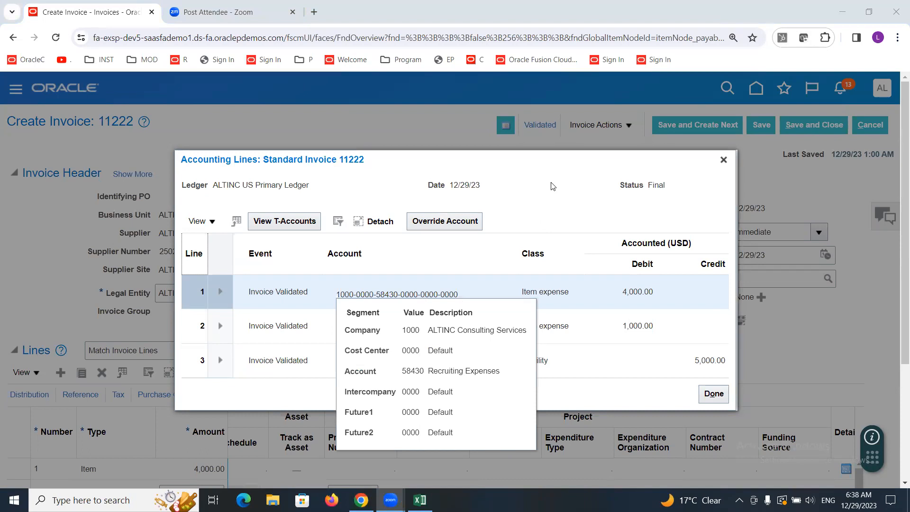
click(721, 160)
Step: Review the invoice lines and the accounting status summary, then inspect each accounting line's account segments and close the dialog
scroll(716, 307, down, 3)
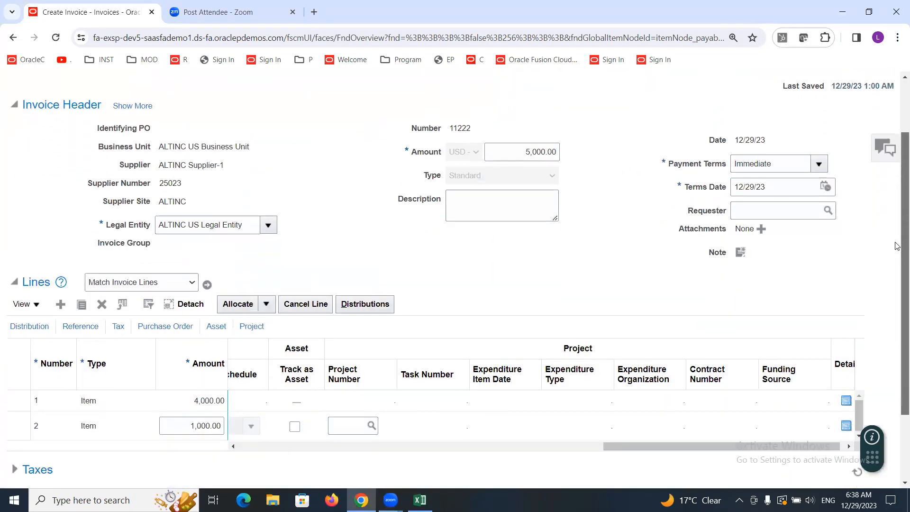
click(112, 357)
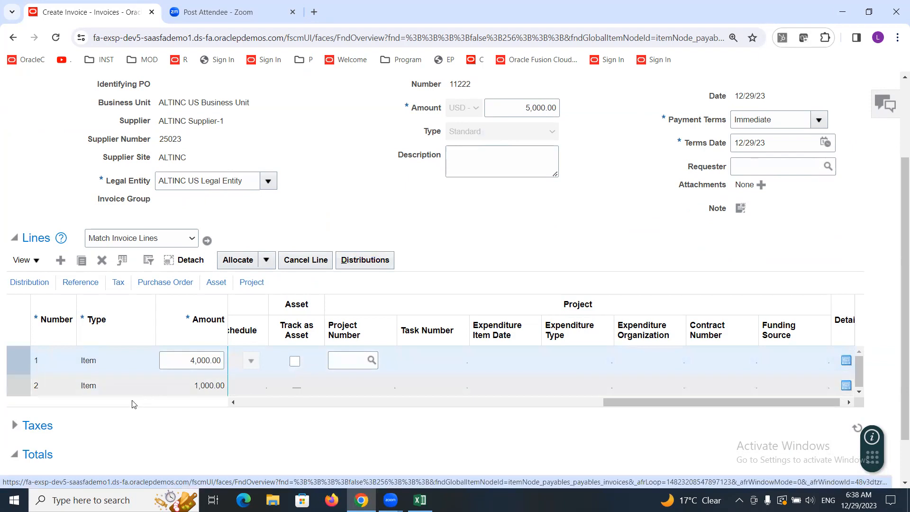
click(132, 386)
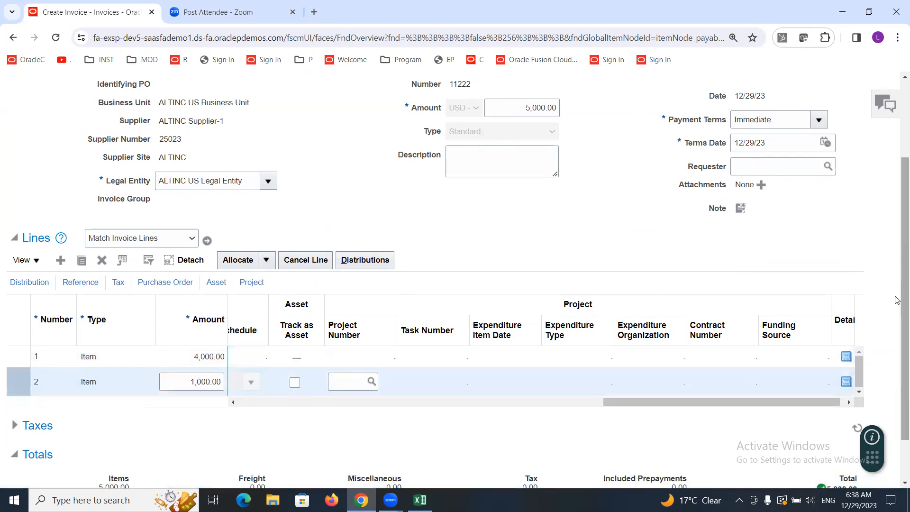
scroll(896, 308, up, 3)
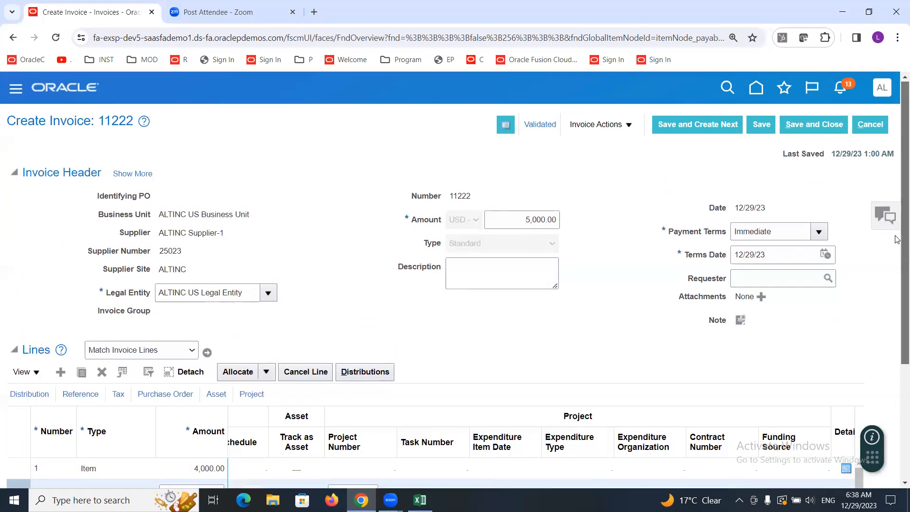
click(538, 124)
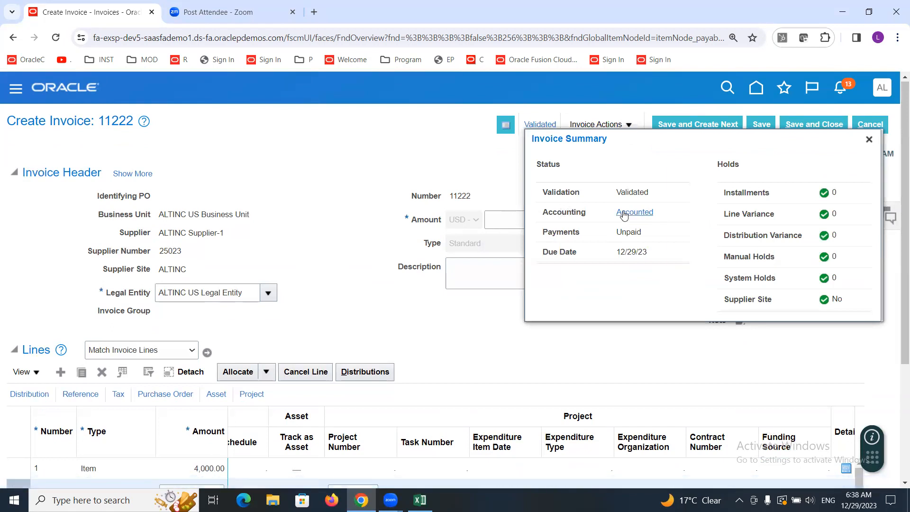
click(634, 212)
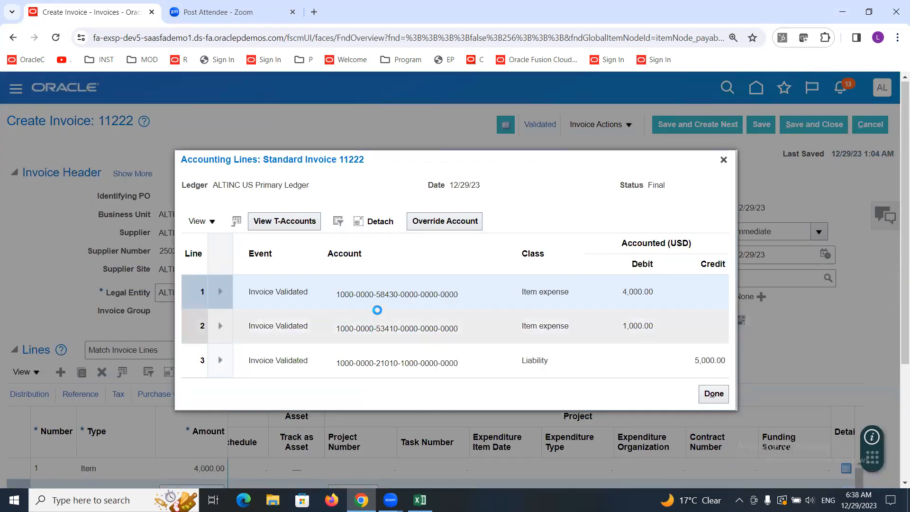
mouse_move(375, 327)
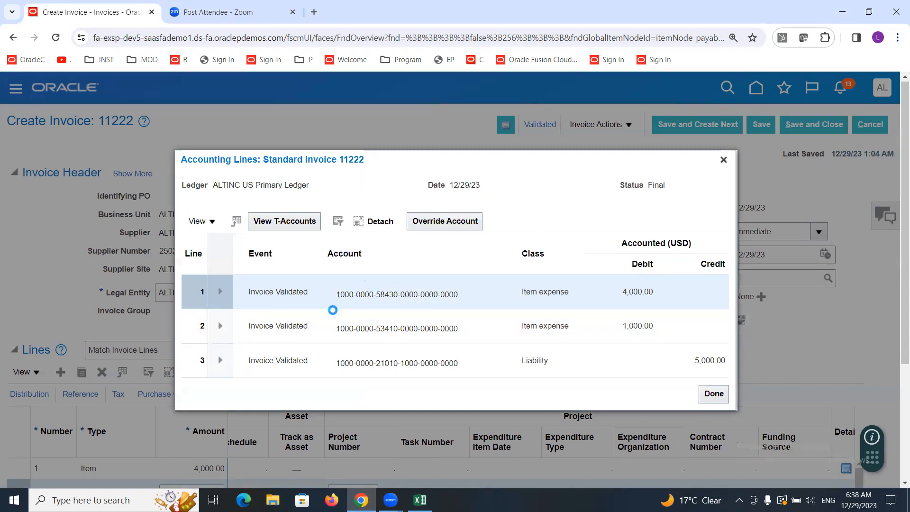
mouse_move(412, 295)
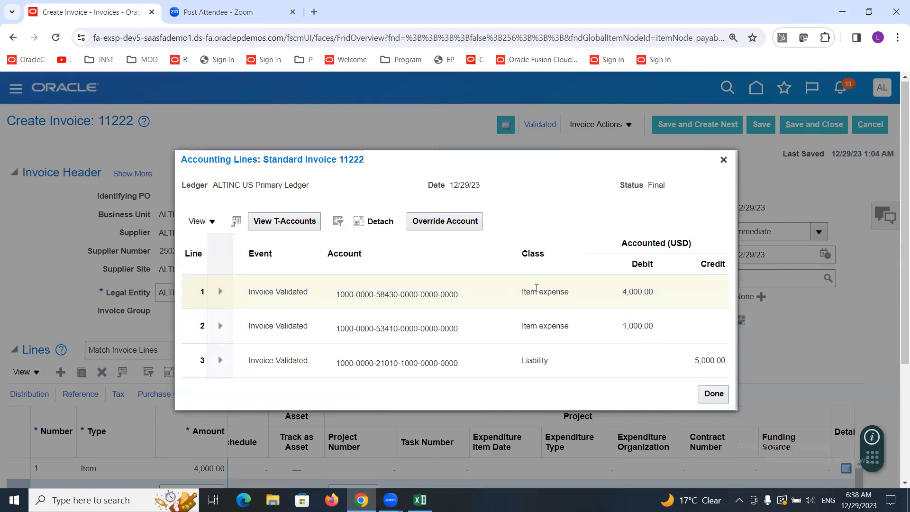
click(408, 294)
click(521, 226)
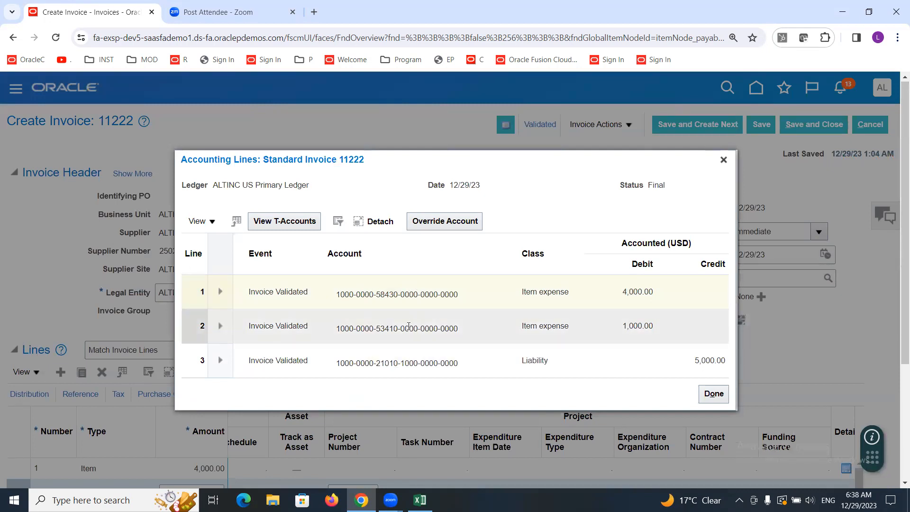
click(409, 296)
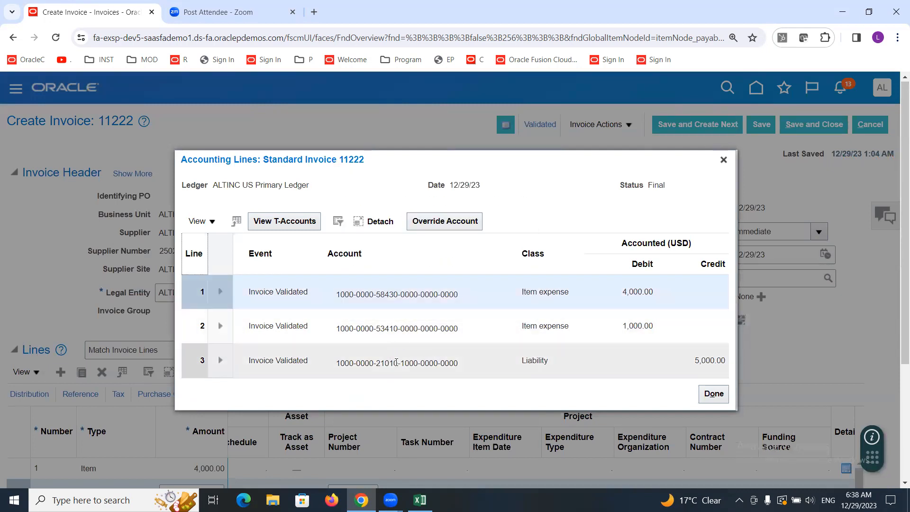
mouse_move(396, 362)
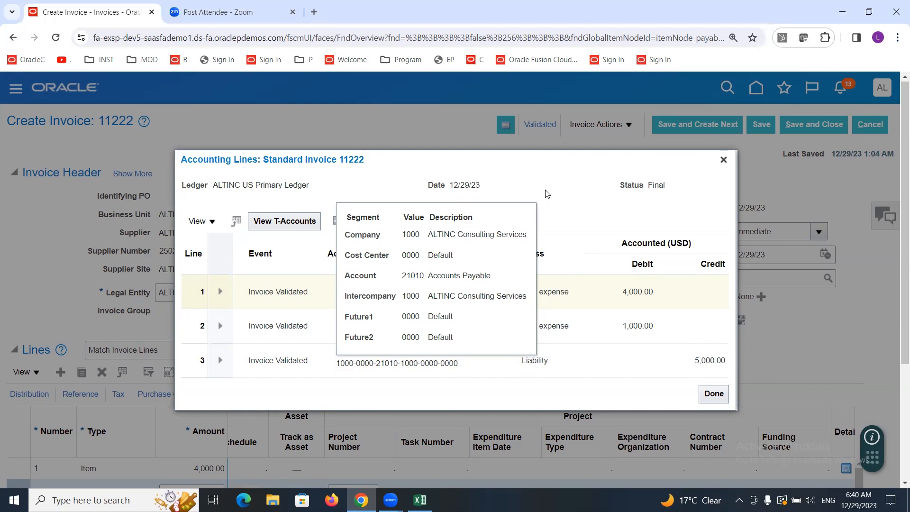
click(722, 160)
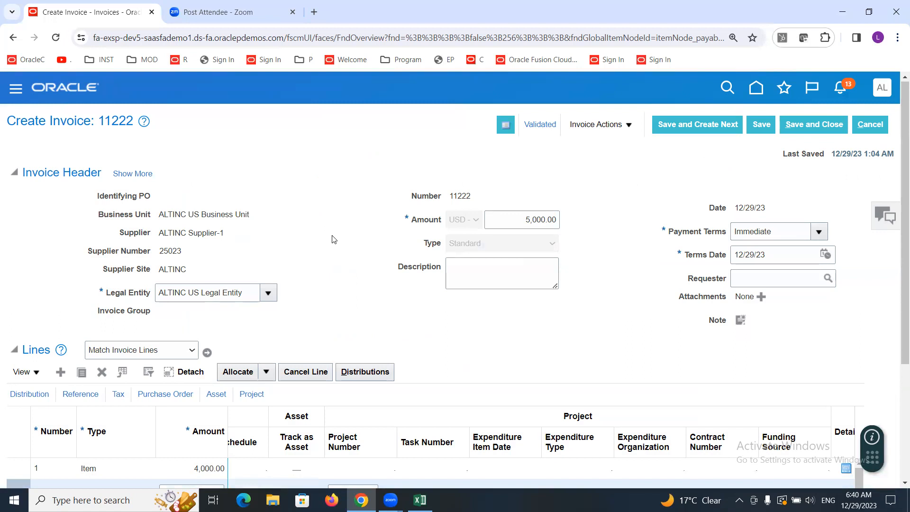
Step: Examine the invoice header's accounting details and the accounting lines again, then collapse the expanded header
click(132, 174)
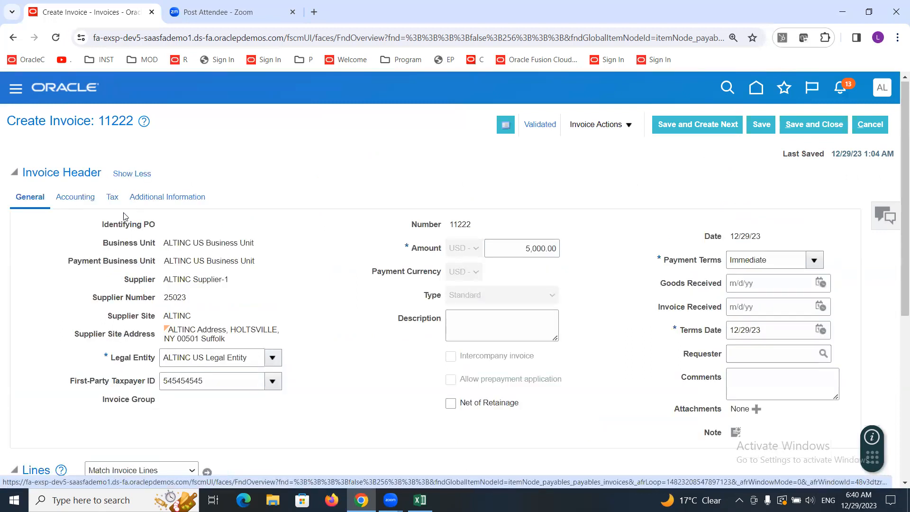
click(65, 201)
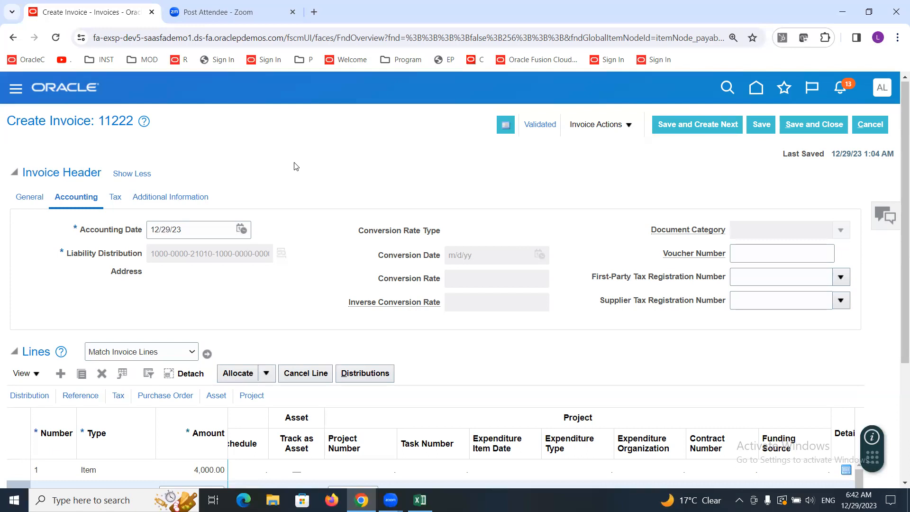
click(540, 123)
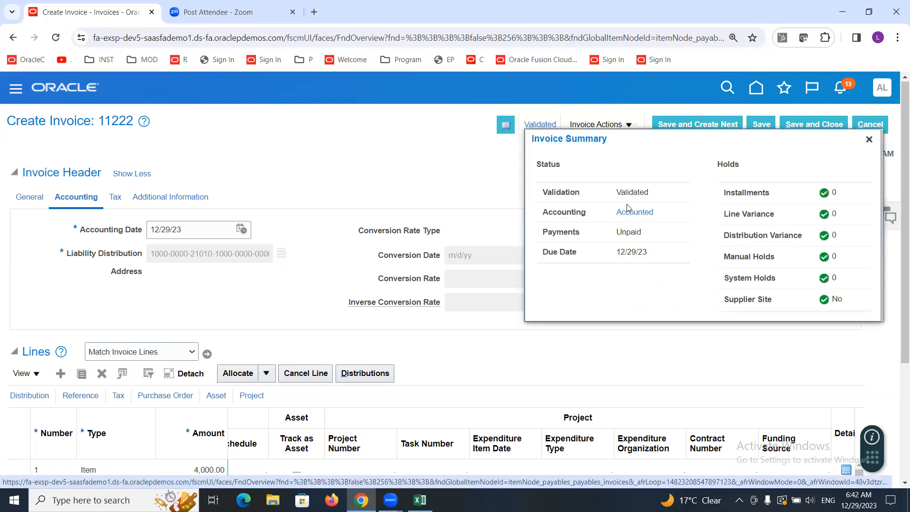
click(630, 213)
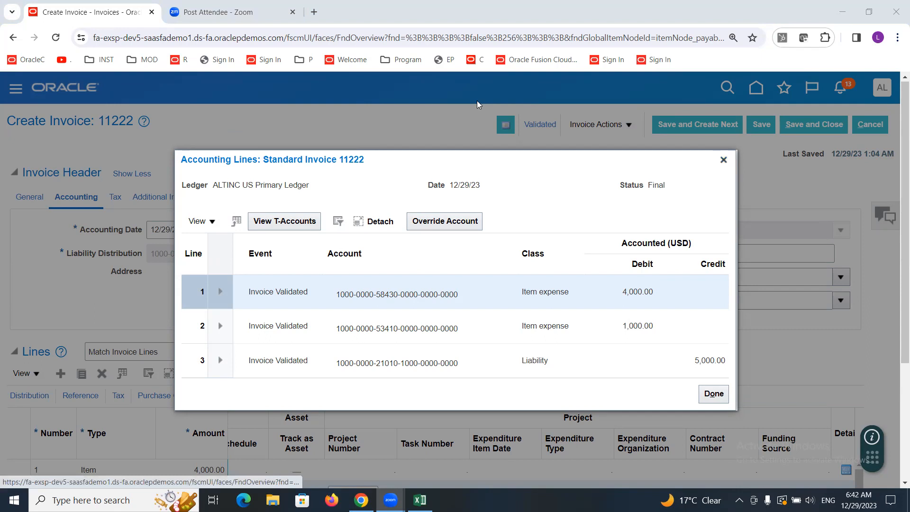
click(723, 161)
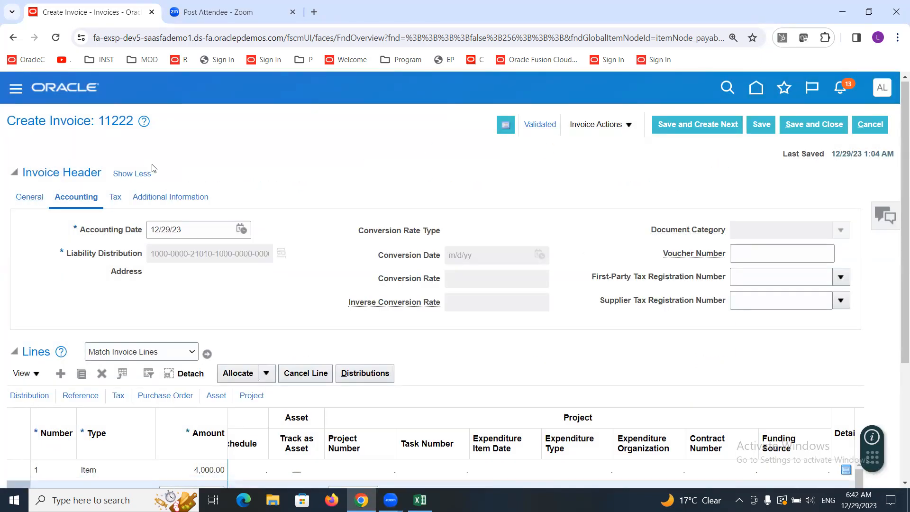
click(137, 173)
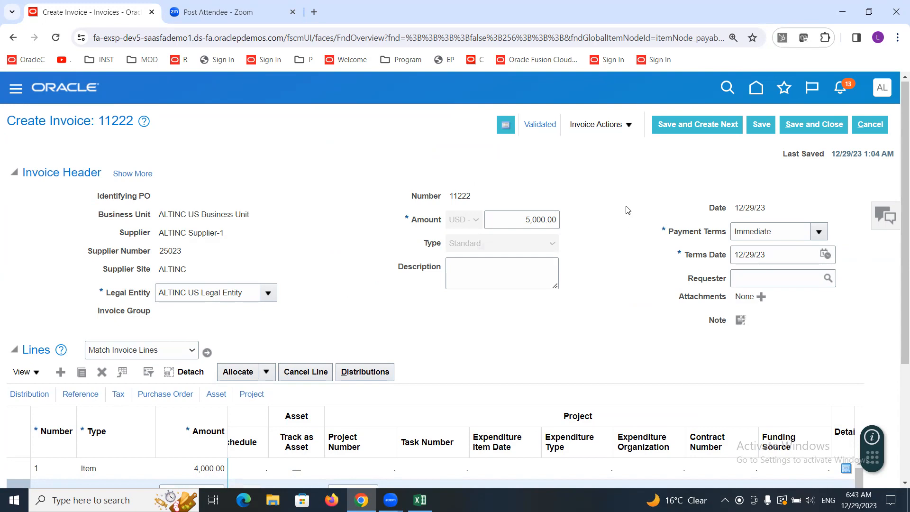
click(628, 126)
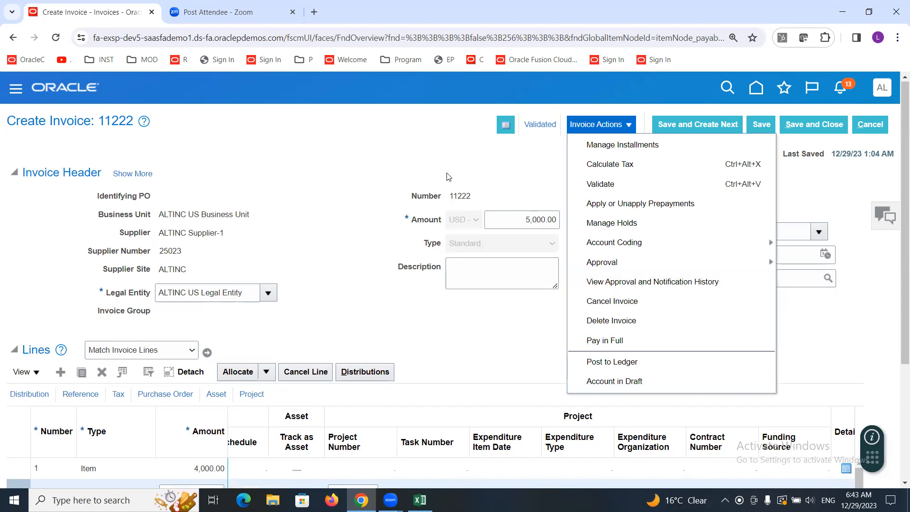
click(401, 173)
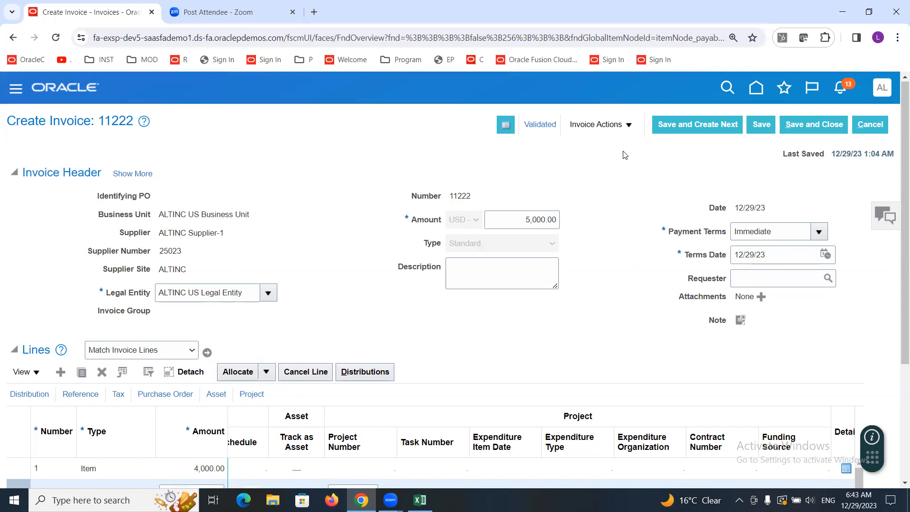
click(626, 126)
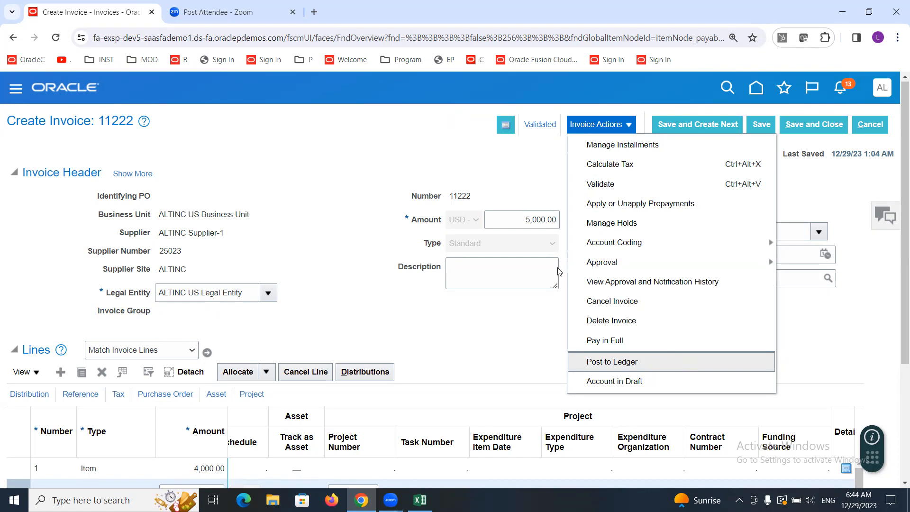
click(315, 148)
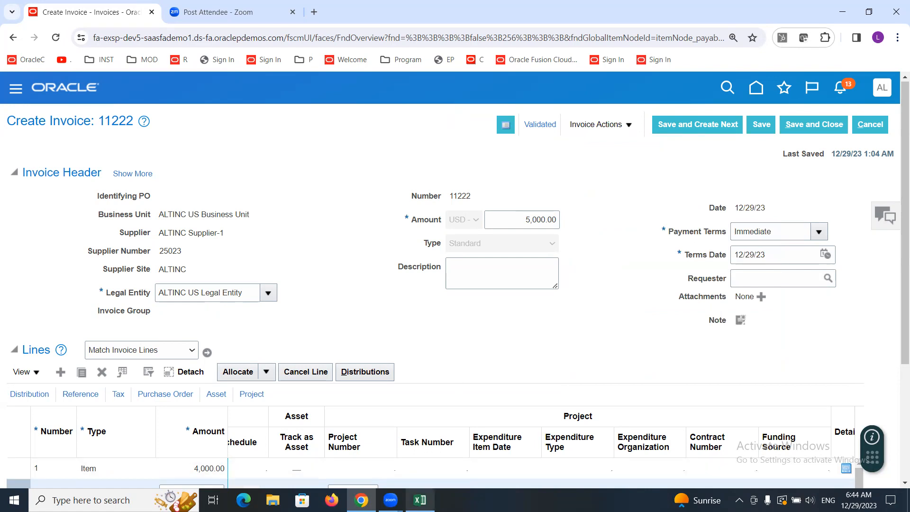
Step: Switch to Excel and enter "RMC/GRC" in cell G37 below the Post to Ledger list
click(419, 500)
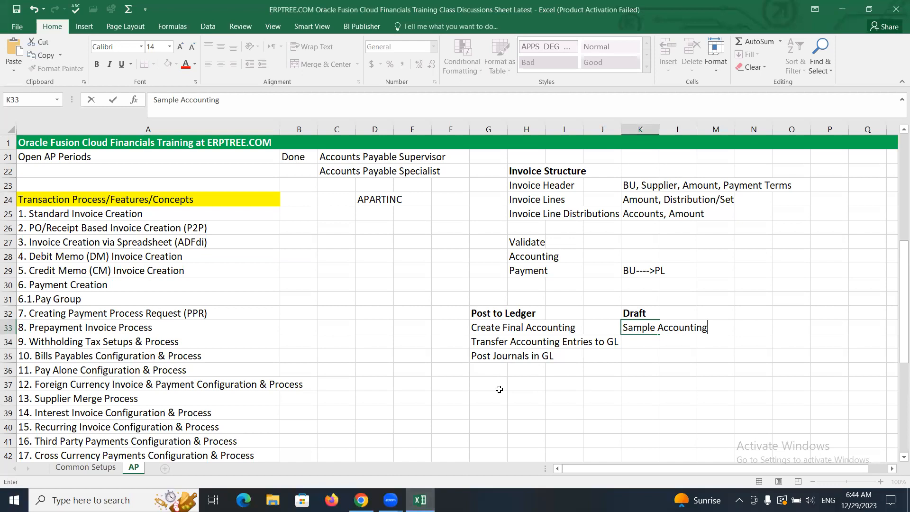
click(502, 389)
text(RMC)
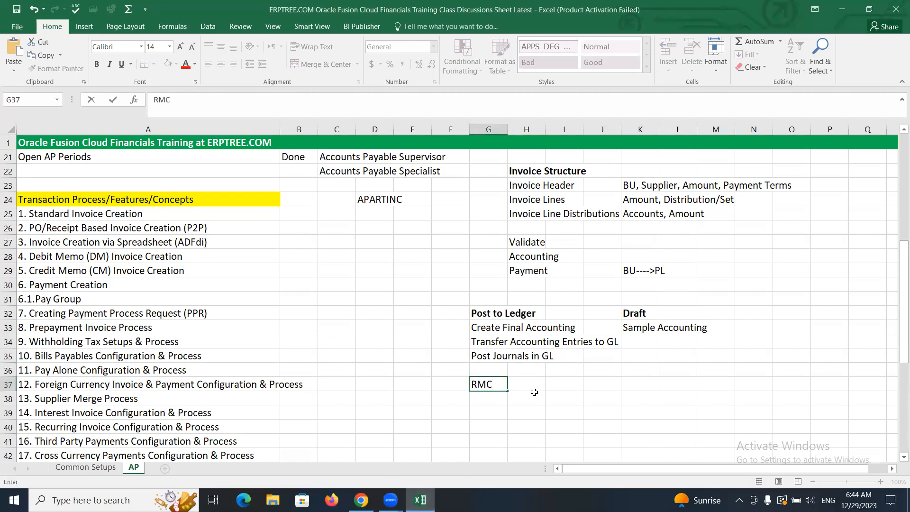
drag(494, 385, 471, 384)
click(496, 385)
text(/GRC)
drag(497, 385, 515, 386)
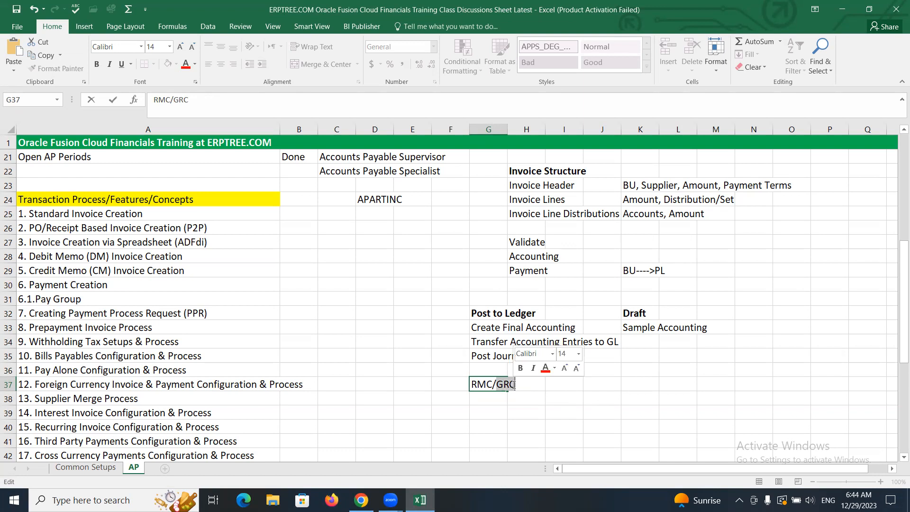
click(536, 384)
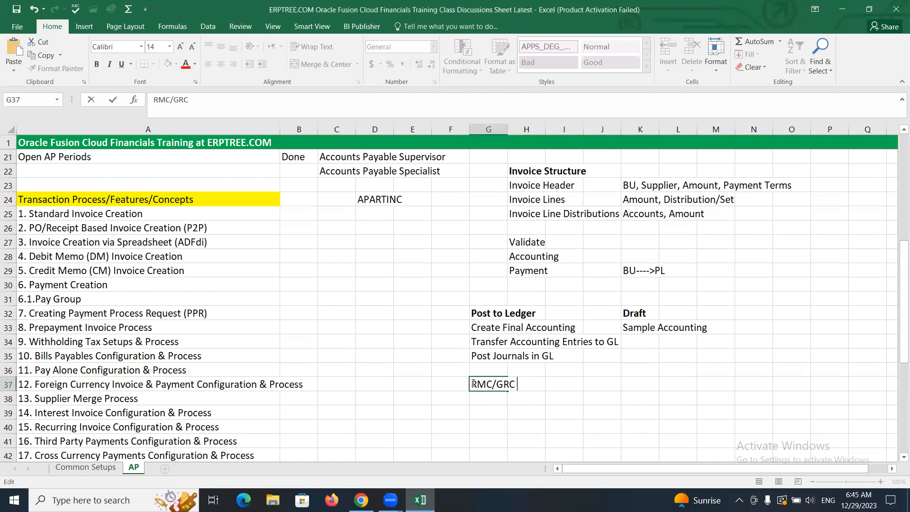
drag(474, 384, 496, 386)
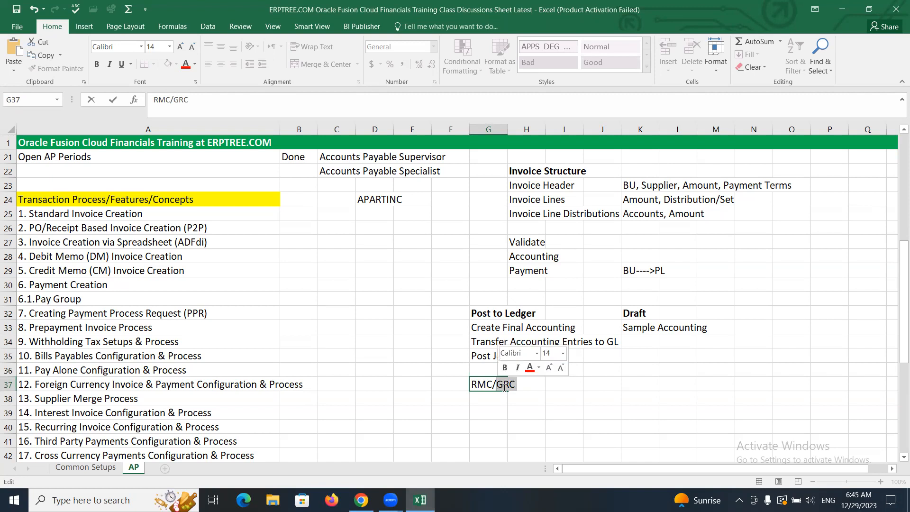
Step: Clear the RMC/GRC entry from cell G37 in the Excel sheet
drag(516, 384, 471, 384)
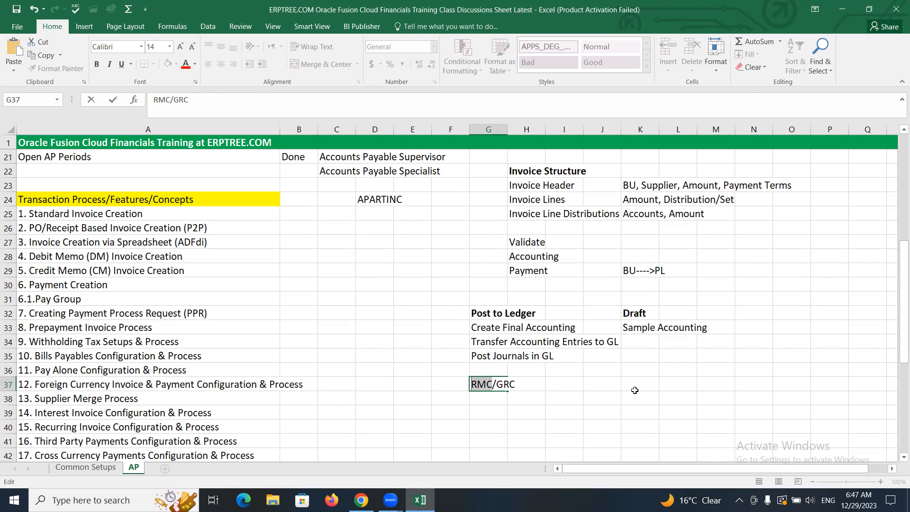
key(alt+Tab)
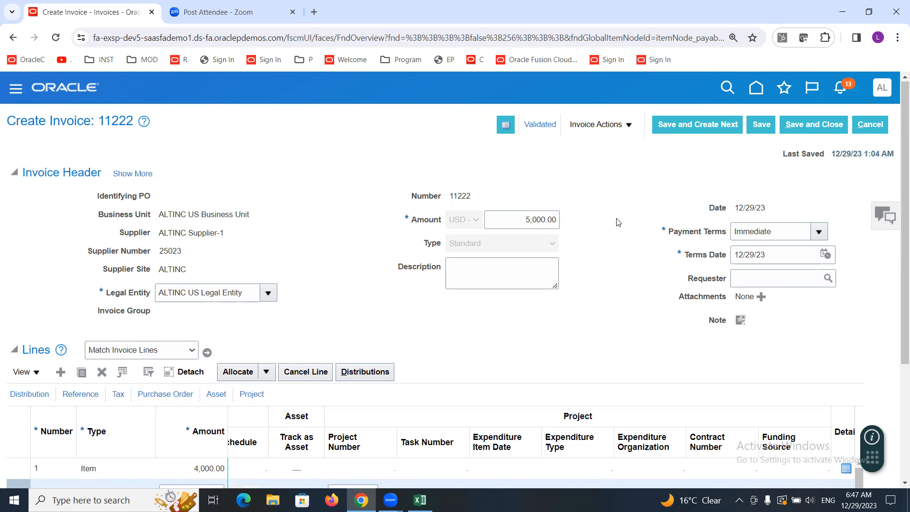
key(alt+Tab)
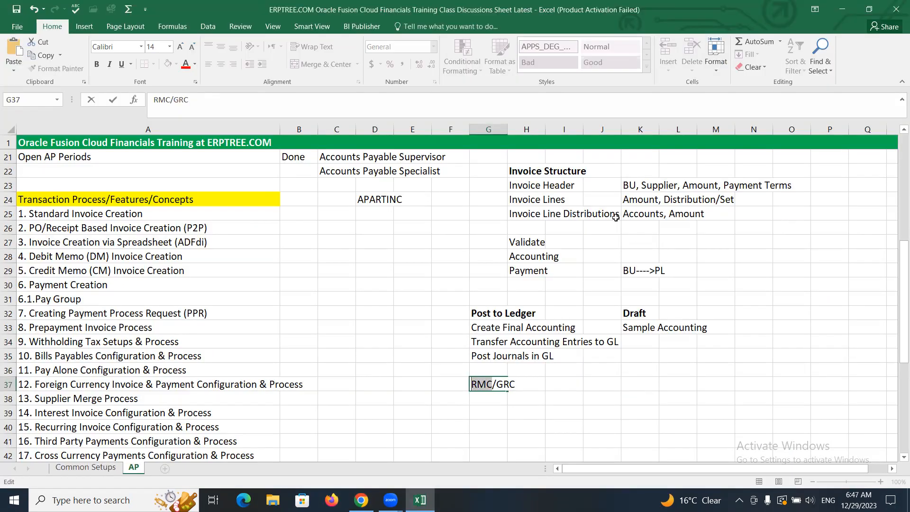
click(481, 400)
drag(481, 384, 527, 383)
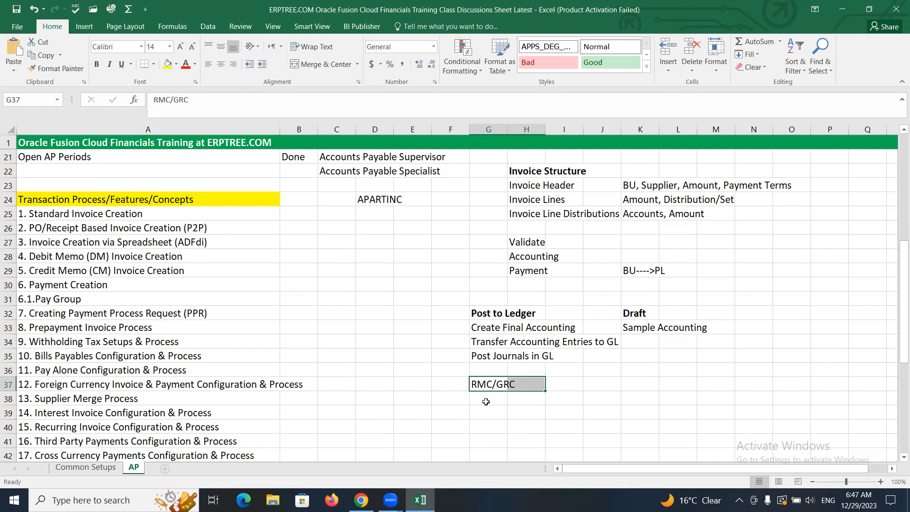
key(Delete)
click(415, 316)
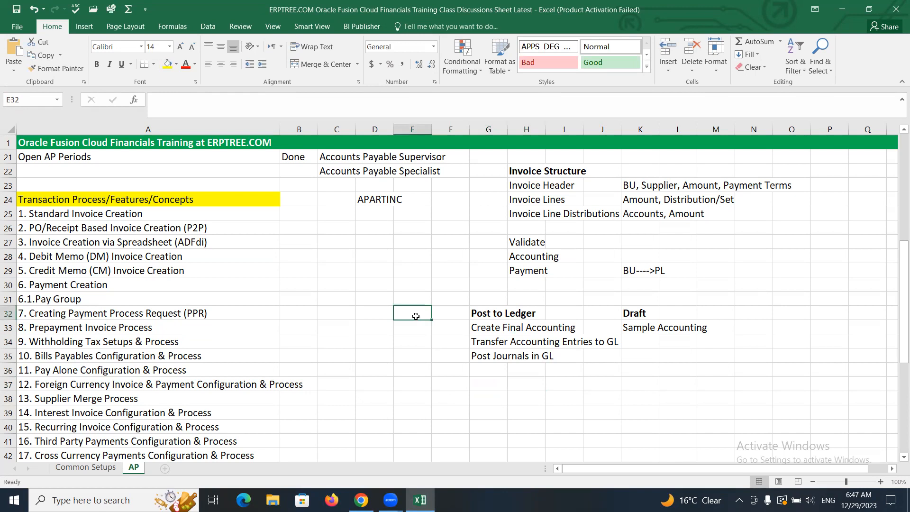
click(409, 379)
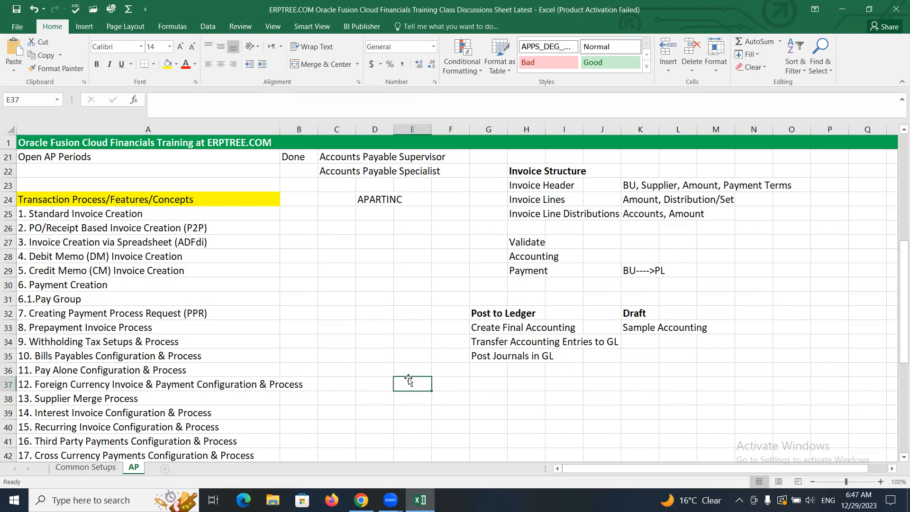
click(449, 384)
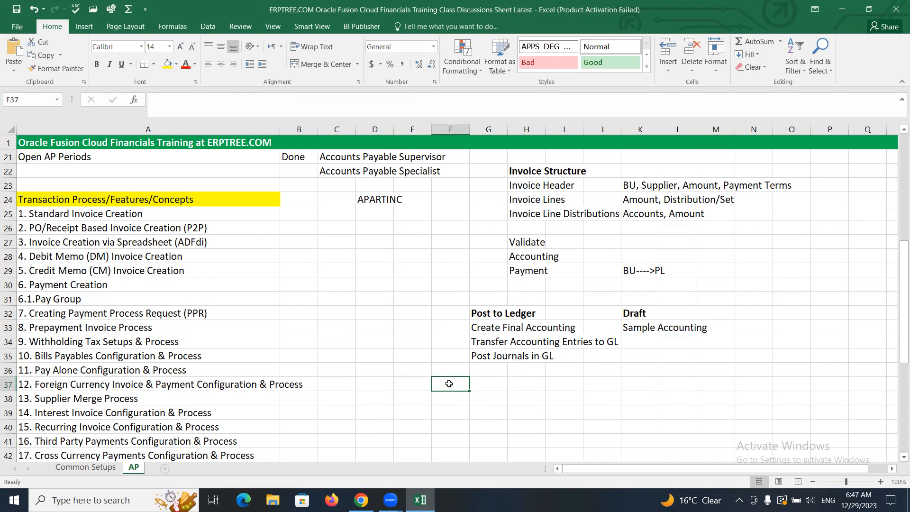
text(R)
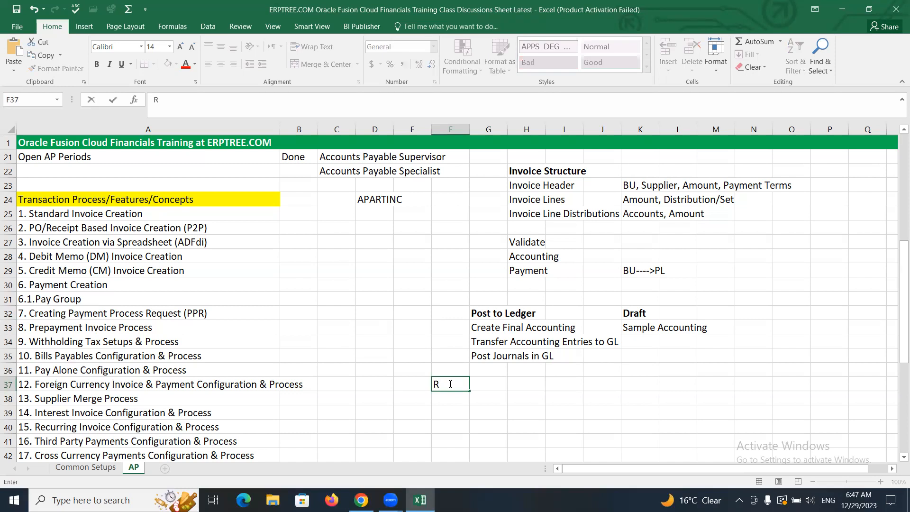
text(MC)
click(483, 384)
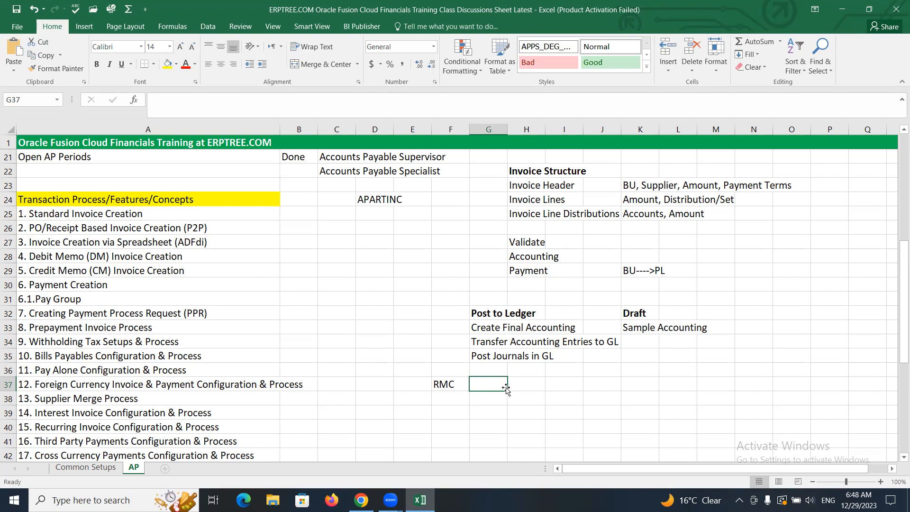
click(453, 387)
key(Delete)
click(366, 319)
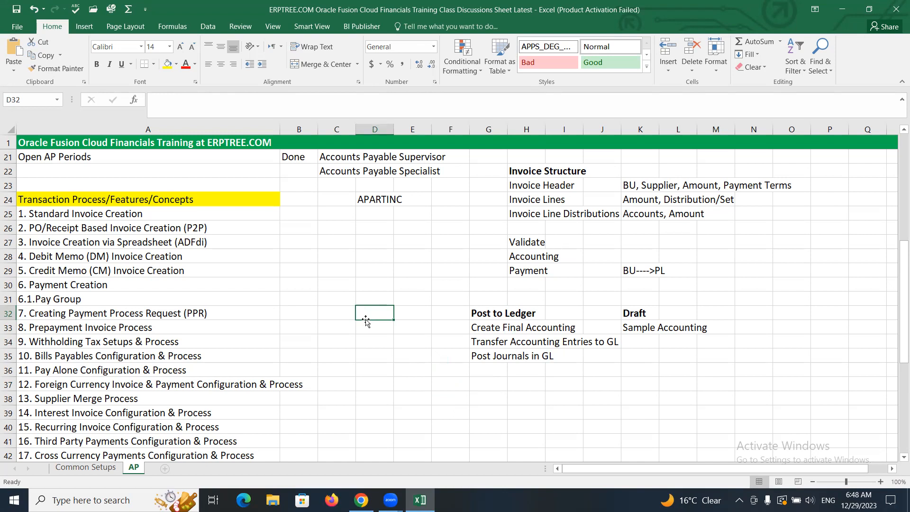
Step: Switch back to invoice 11222 and review the expanded header's Accounting and General details, then collapse the header
key(alt+Tab)
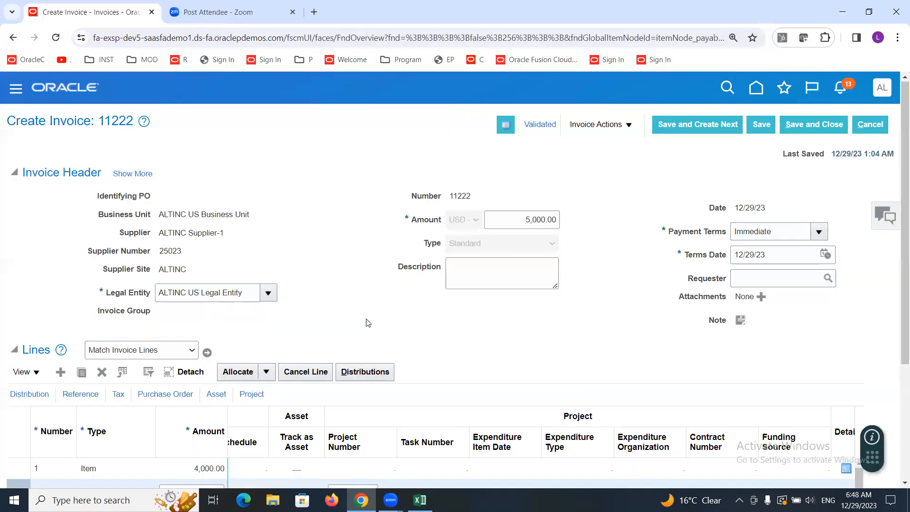
click(159, 71)
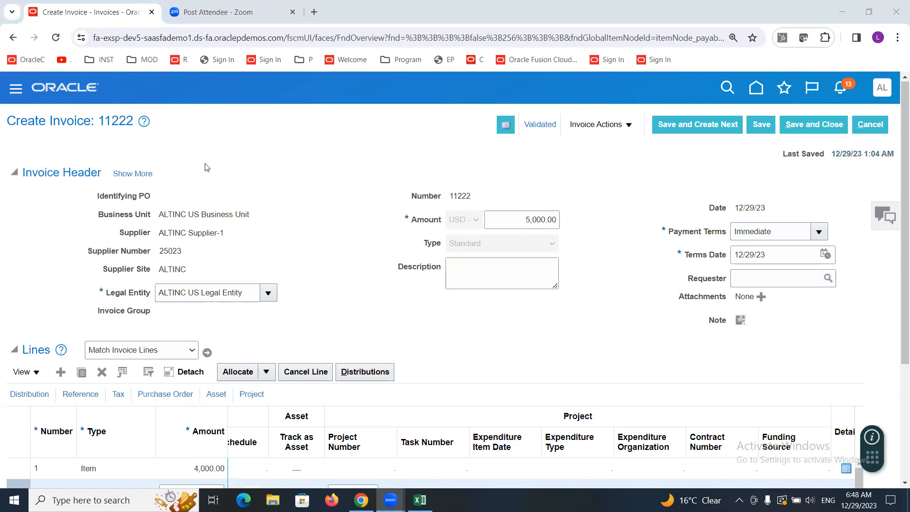
click(289, 224)
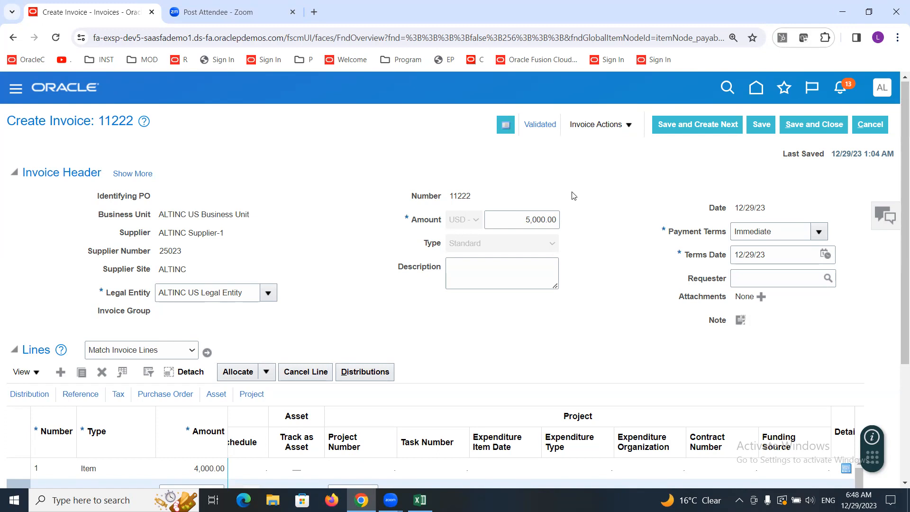
triple_click(745, 208)
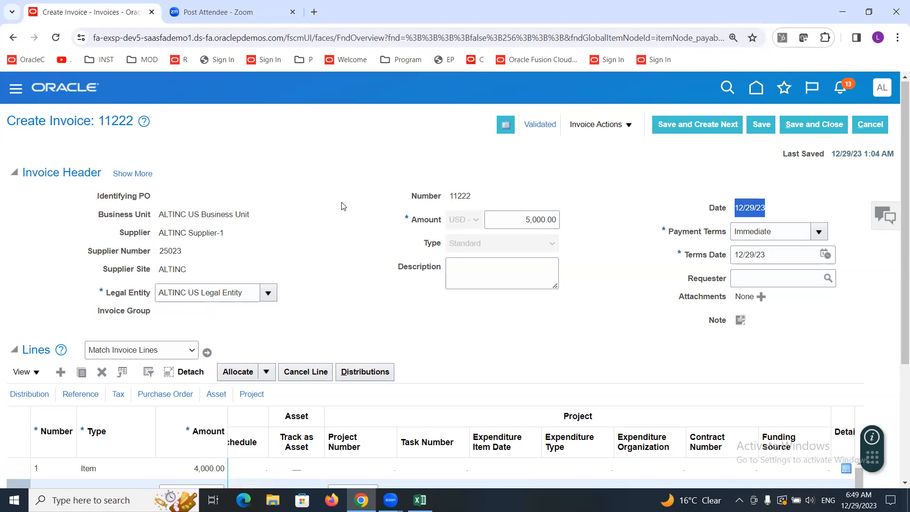
click(128, 175)
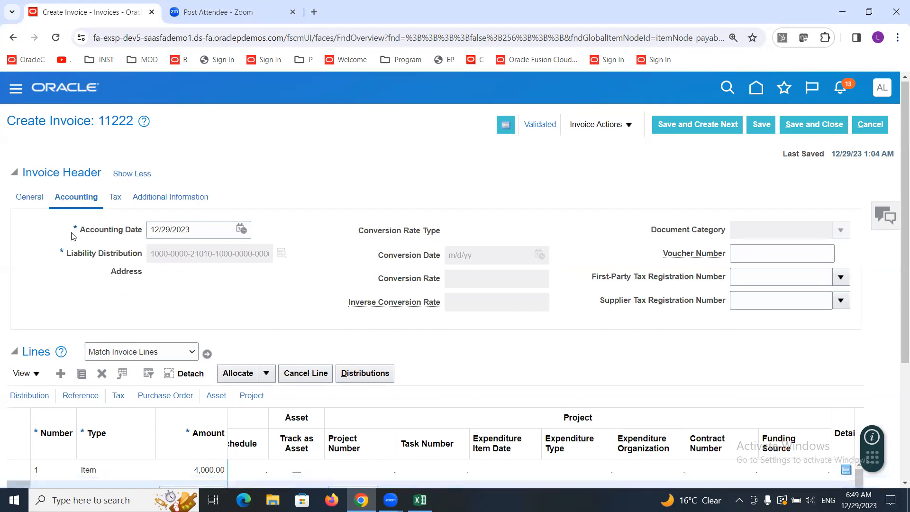
drag(79, 232, 143, 231)
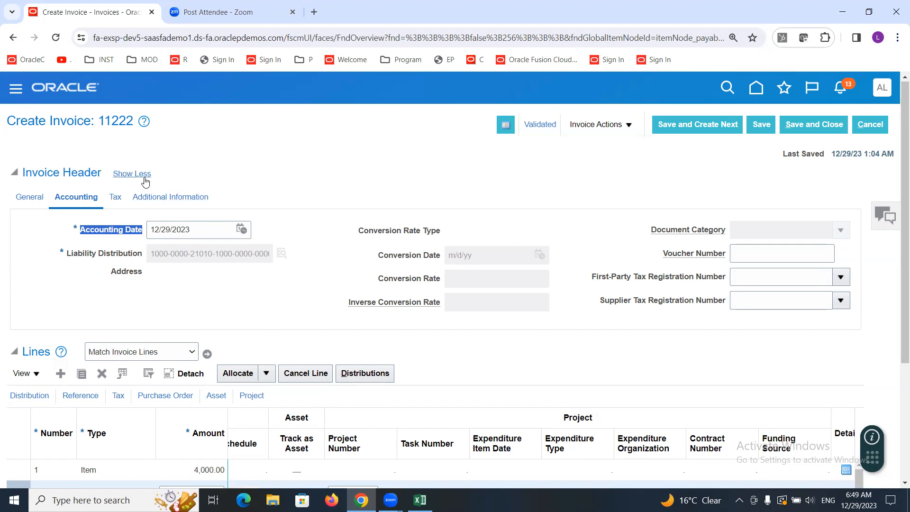
click(32, 197)
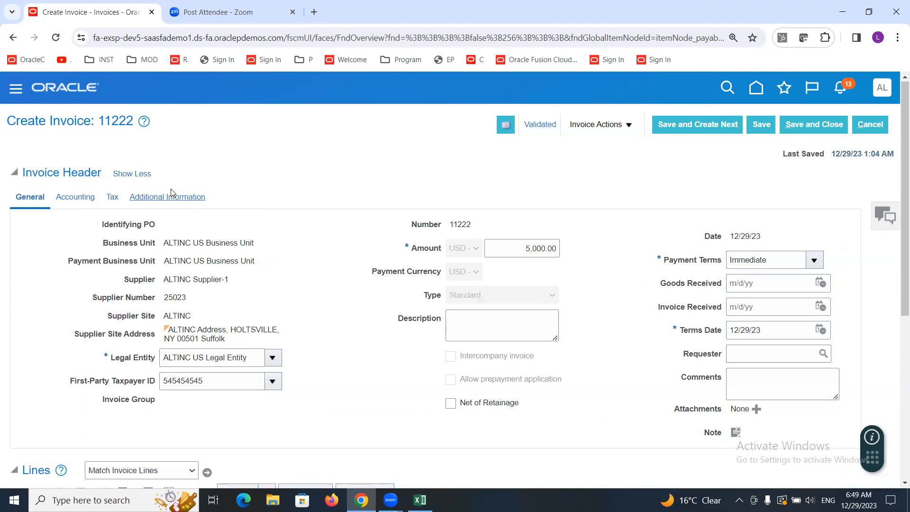
click(136, 177)
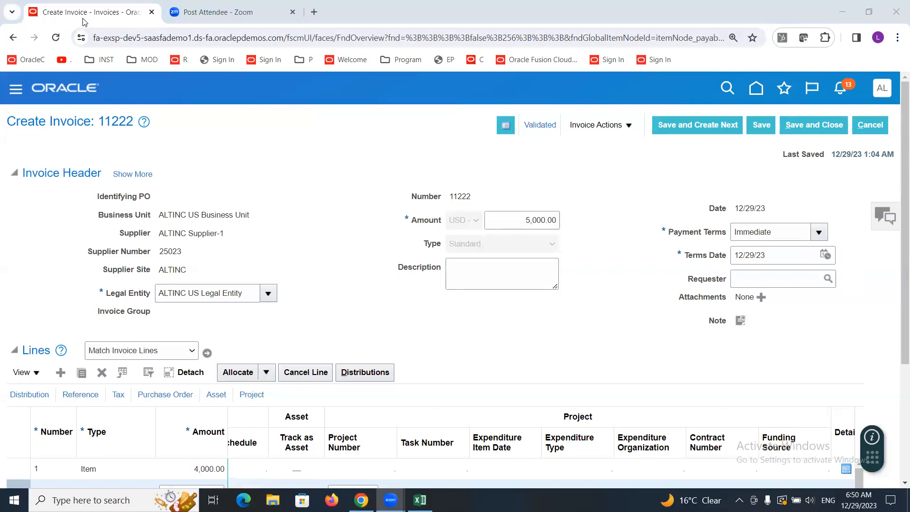
Step: Duplicate the browser tab and open Manage Journals from the General Accounting Journals work area
right_click(68, 14)
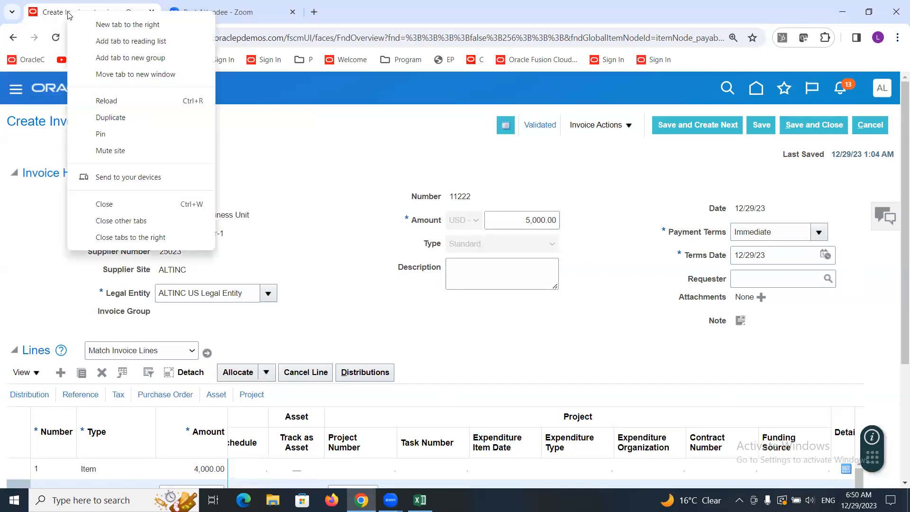
click(125, 119)
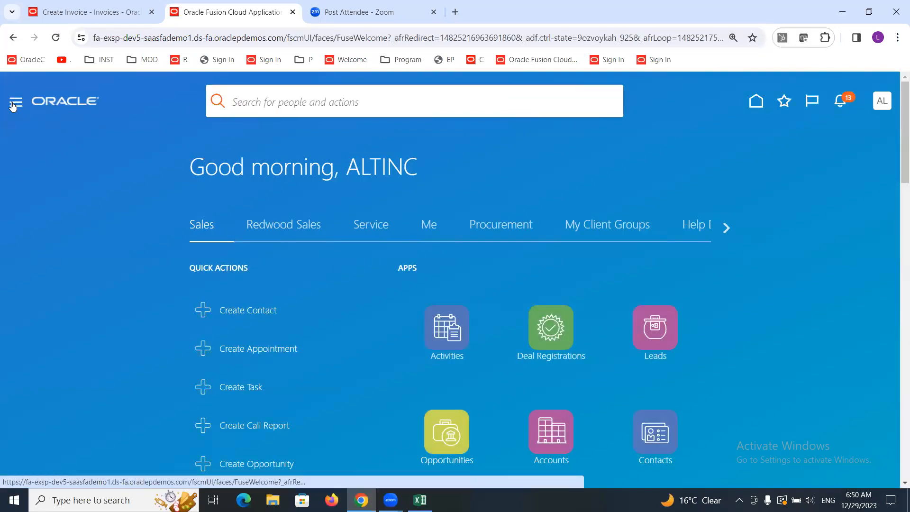
click(15, 103)
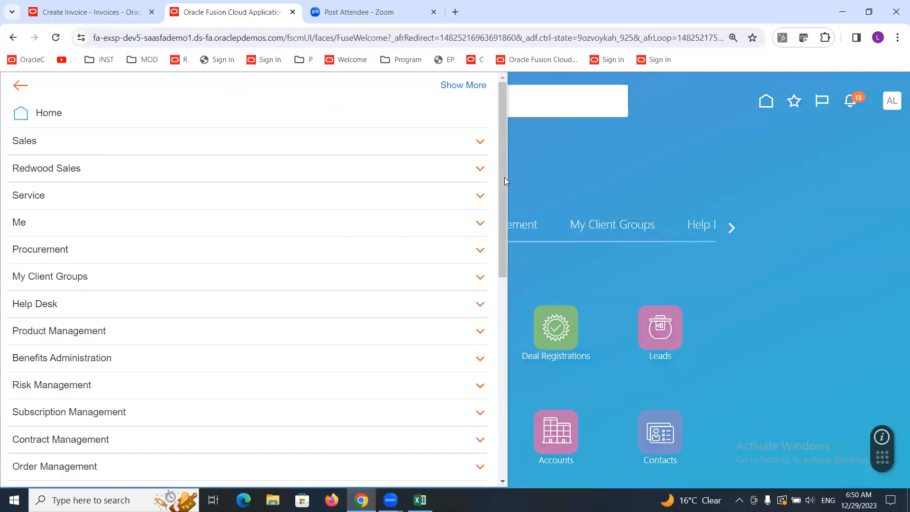
drag(503, 174, 484, 360)
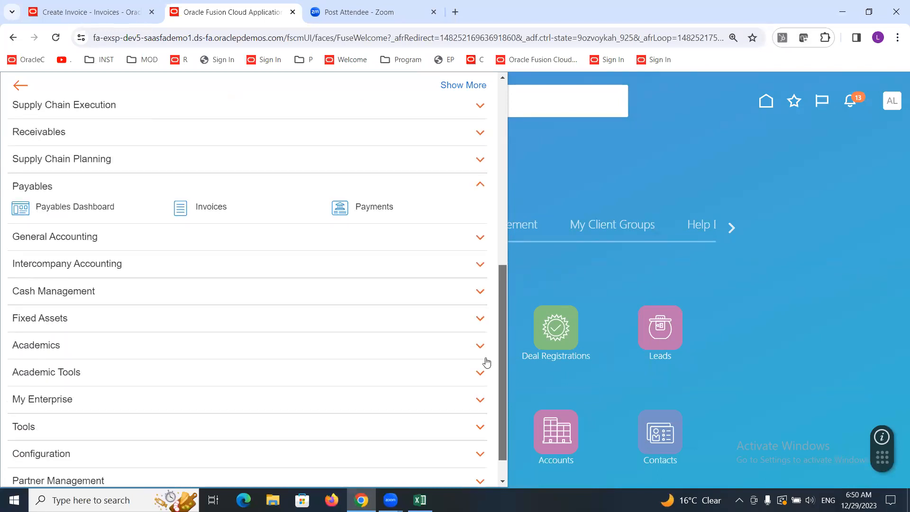
click(46, 240)
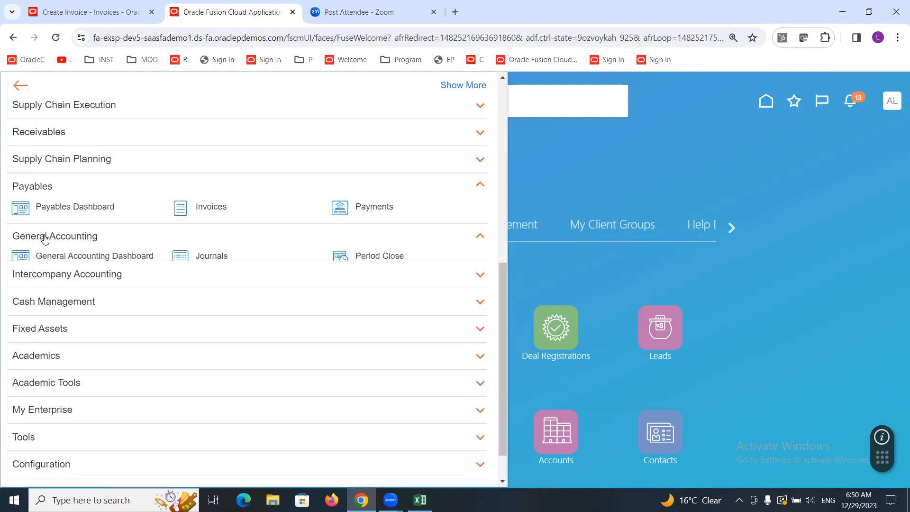
click(217, 257)
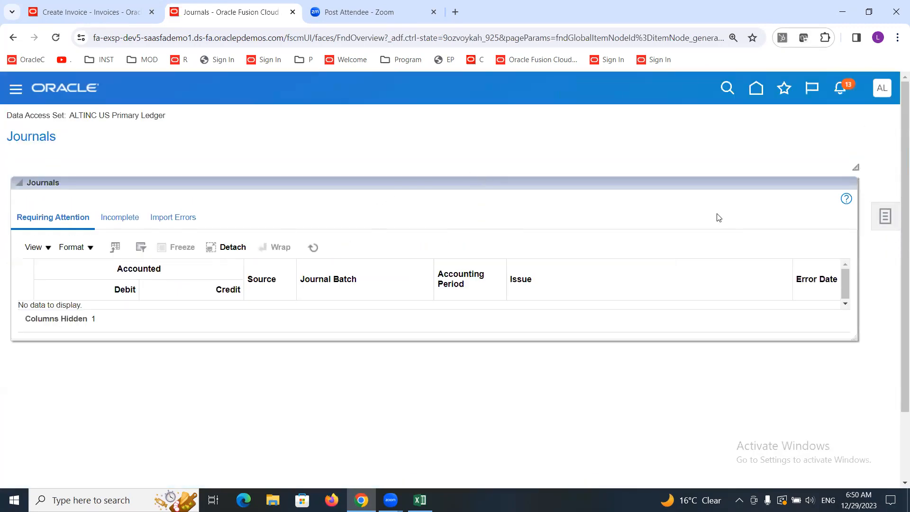
click(884, 218)
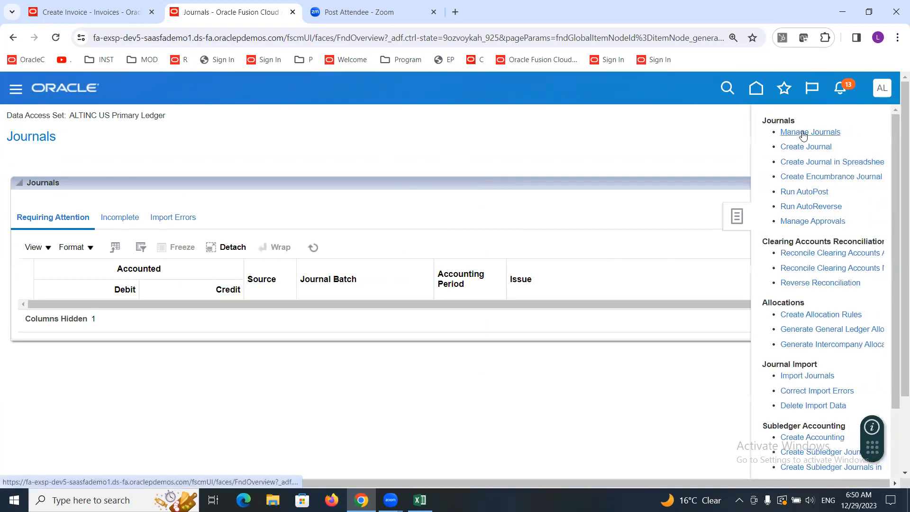
click(802, 133)
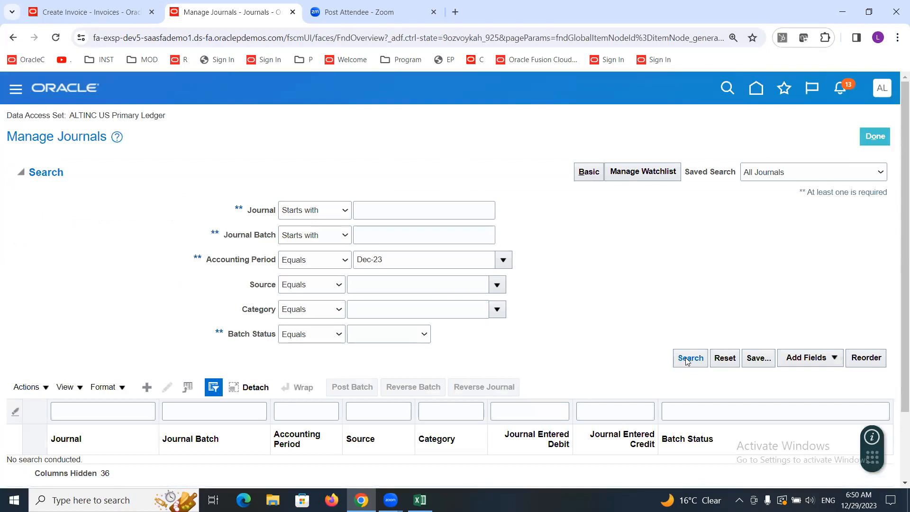
Step: Search journals for accounting period Dec-23 with source Payables
drag(392, 259, 353, 259)
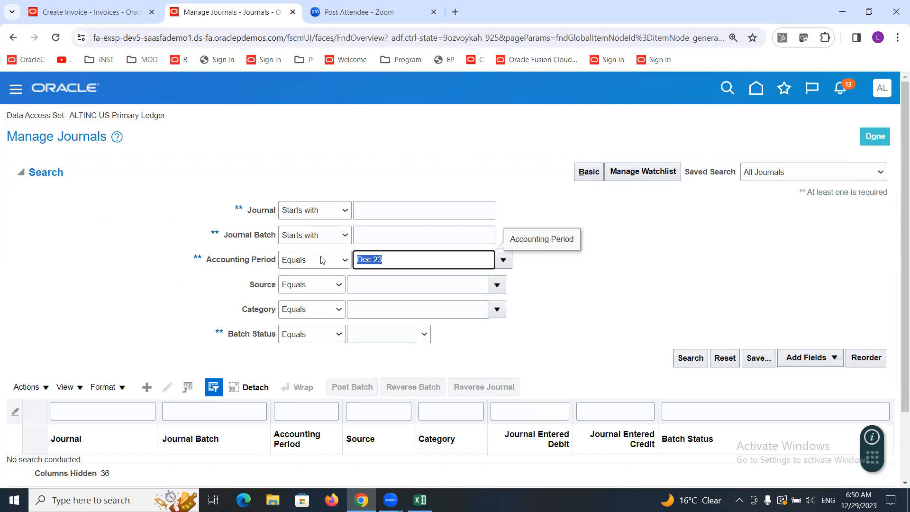
click(589, 272)
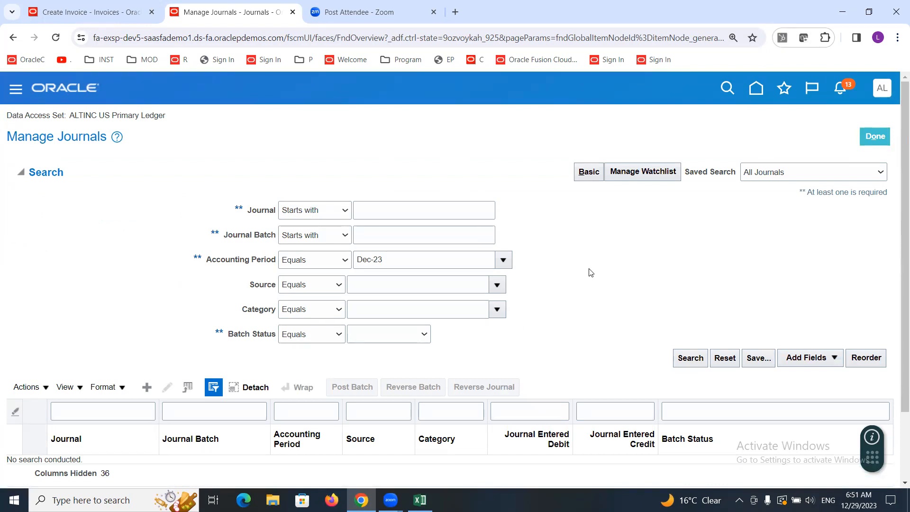
click(389, 287)
text(pP)
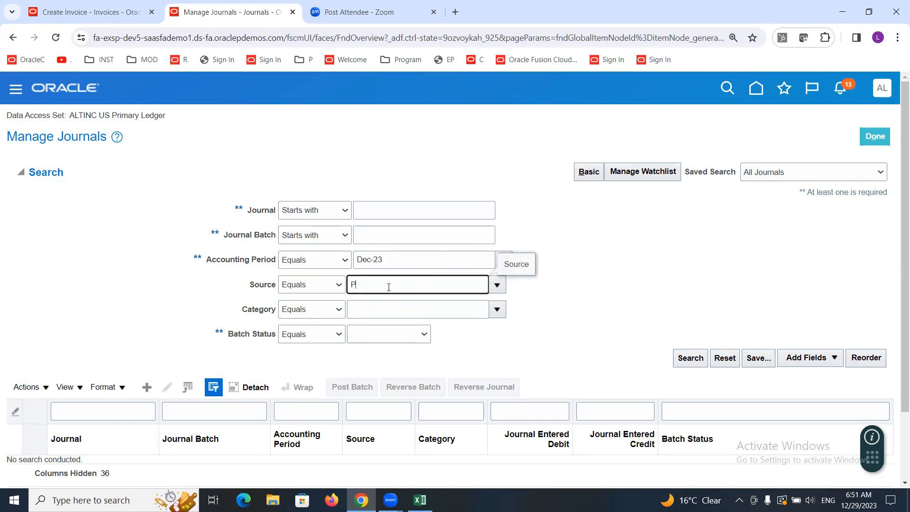
text(ayables)
key(Tab)
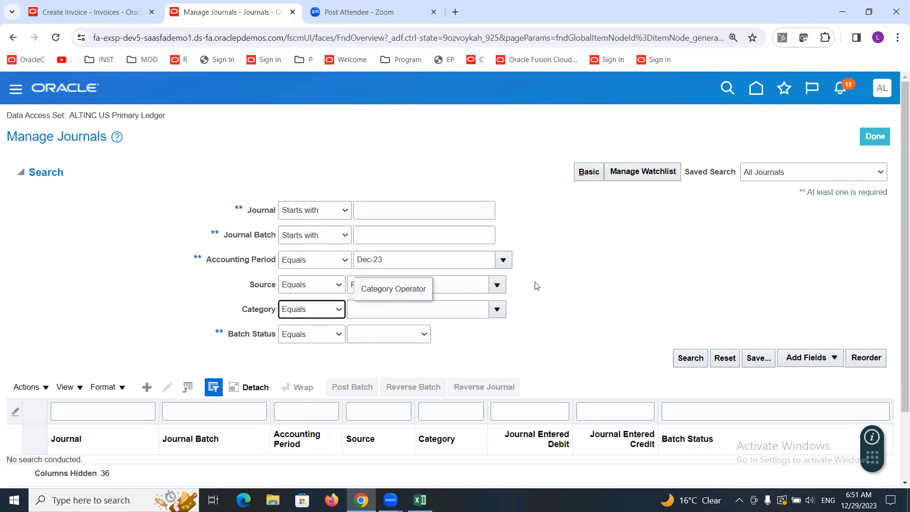
click(235, 288)
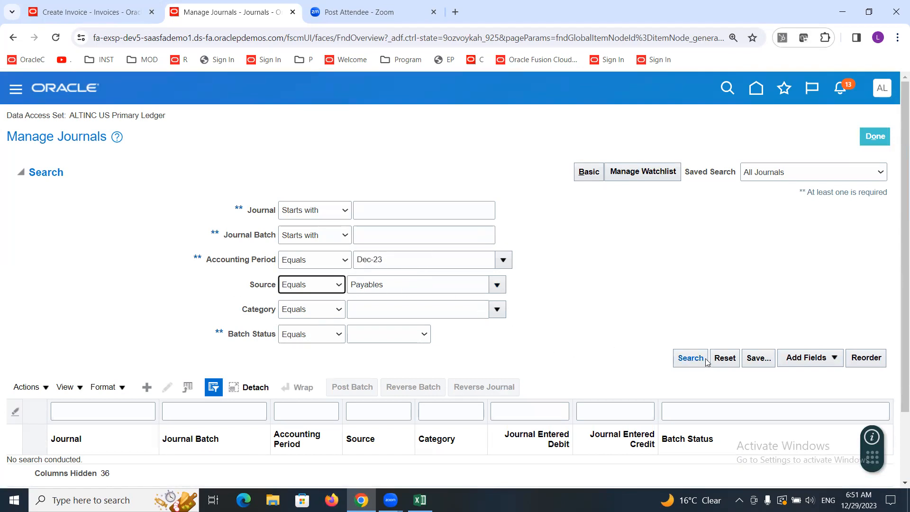
click(690, 359)
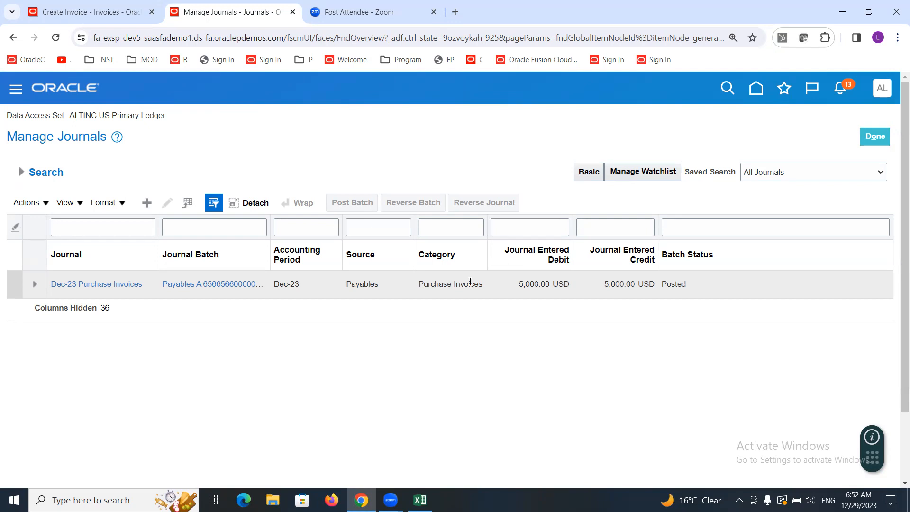
Step: Open the Dec-23 Purchase Invoices journal and examine its batch and journal header details
click(104, 285)
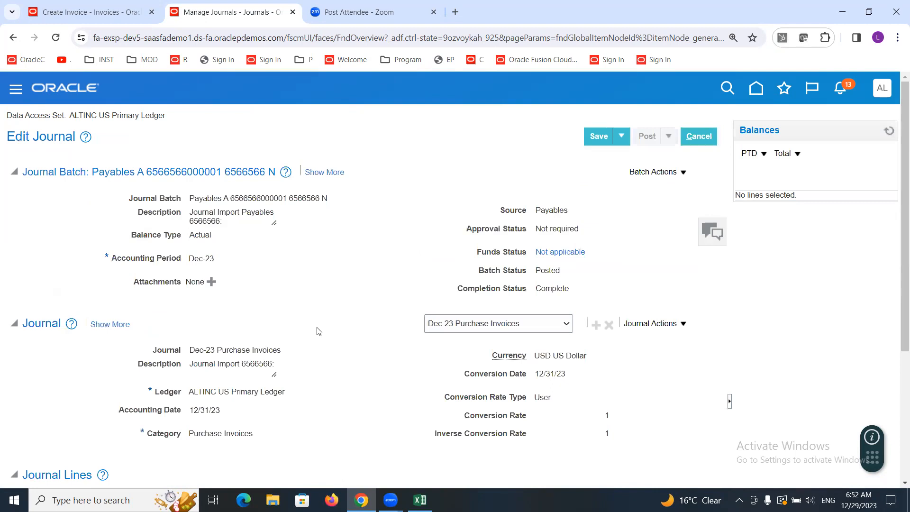
drag(189, 199, 221, 201)
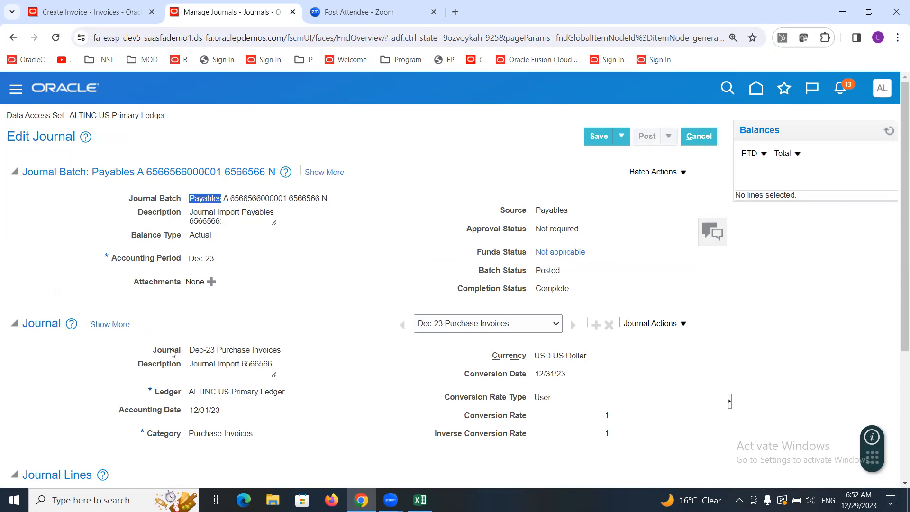
drag(189, 350, 217, 351)
drag(216, 350, 286, 352)
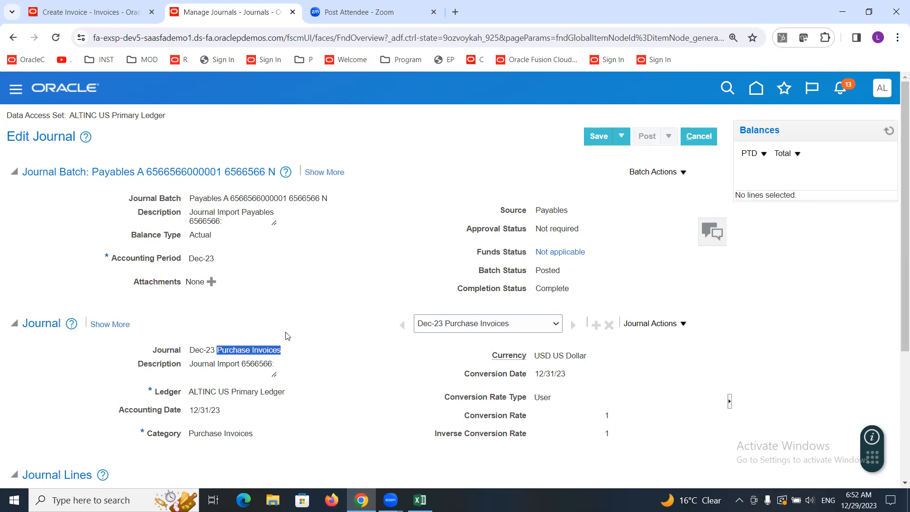
Step: Review the posted journal's lines and drill into the 4,000.00 debit on line 3 to see its subledger journal lines
double_click(553, 269)
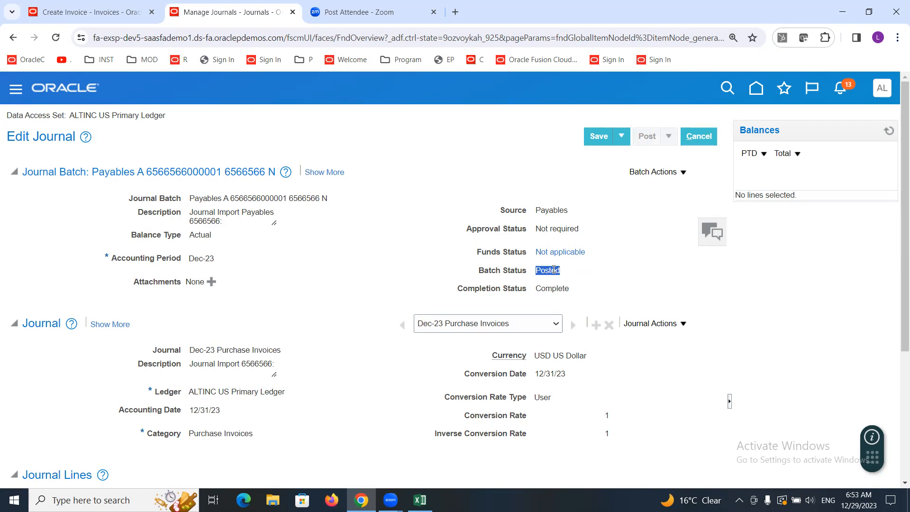
drag(897, 213, 897, 341)
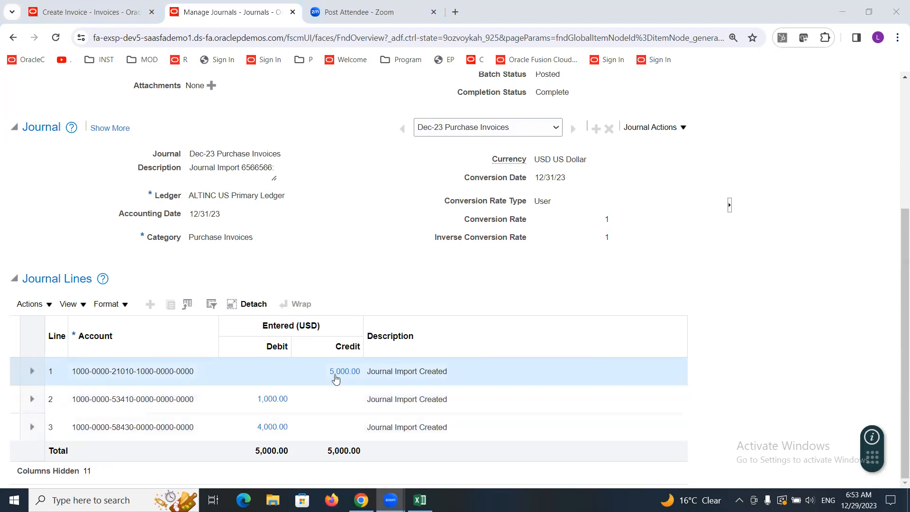
click(532, 289)
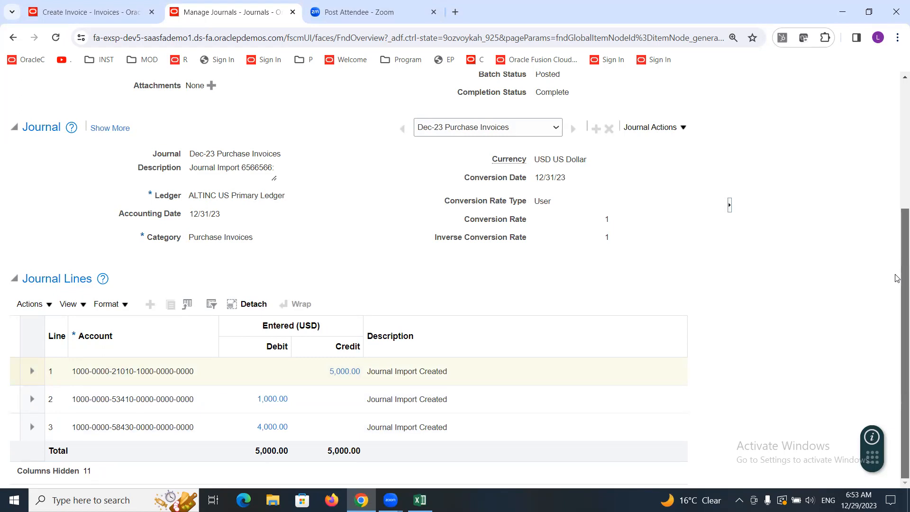
click(159, 427)
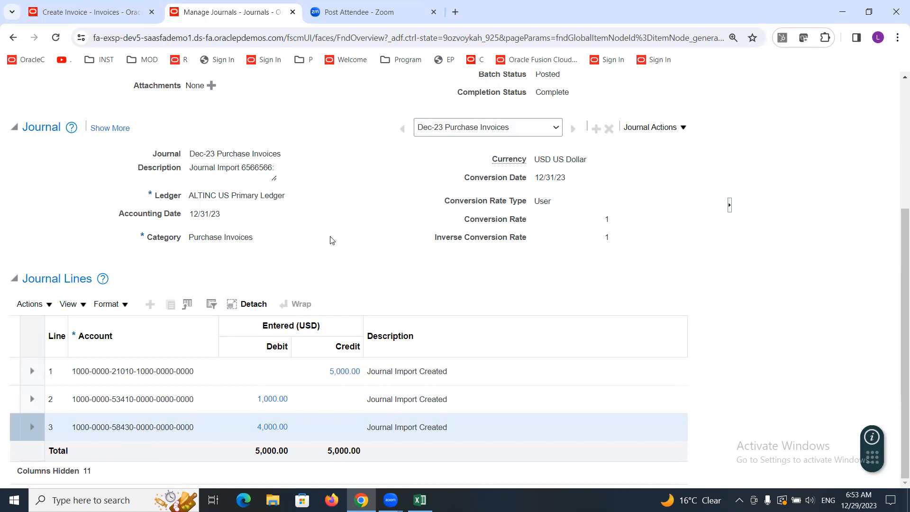
drag(897, 275, 897, 142)
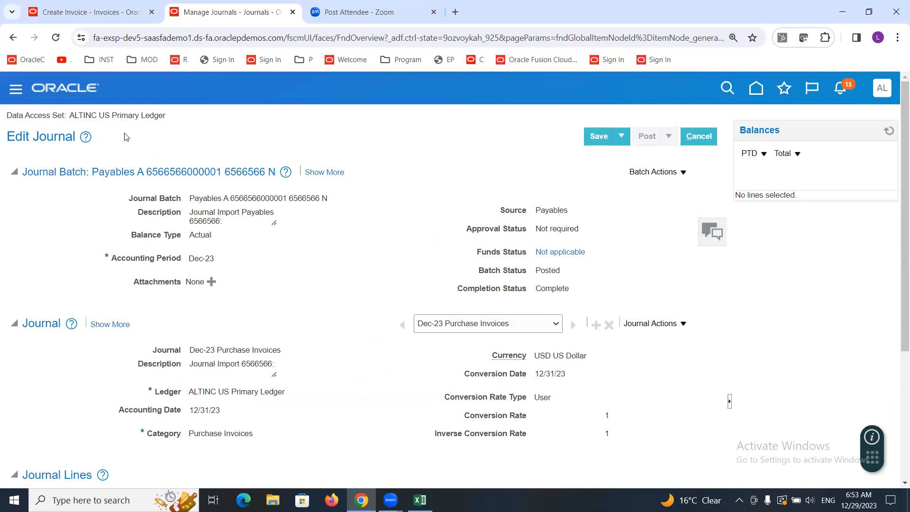
drag(897, 151, 896, 376)
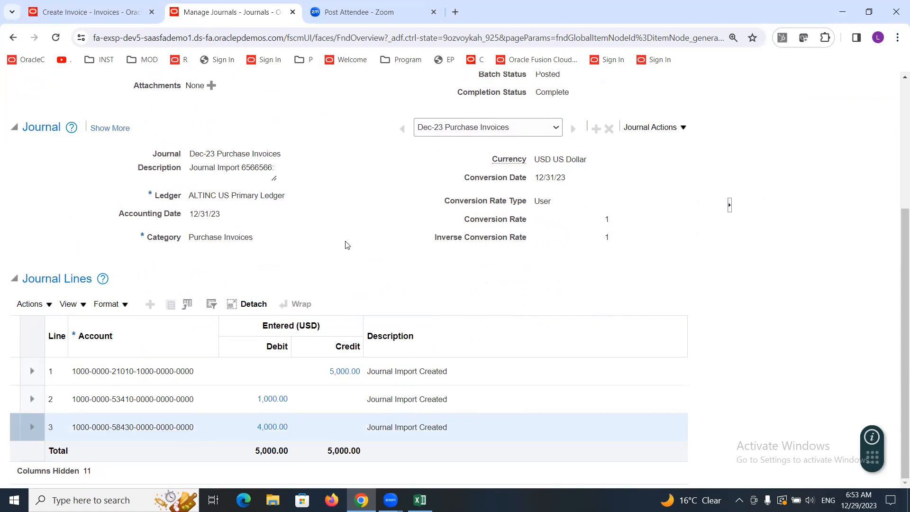
click(270, 429)
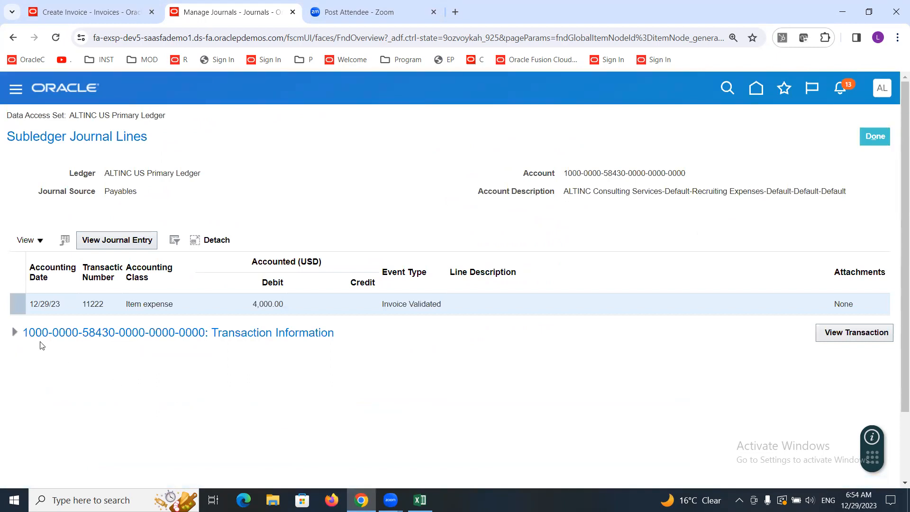
Step: Expand the subledger line's transaction information and examine its party, invoice, amount, date and legal entity details
click(13, 333)
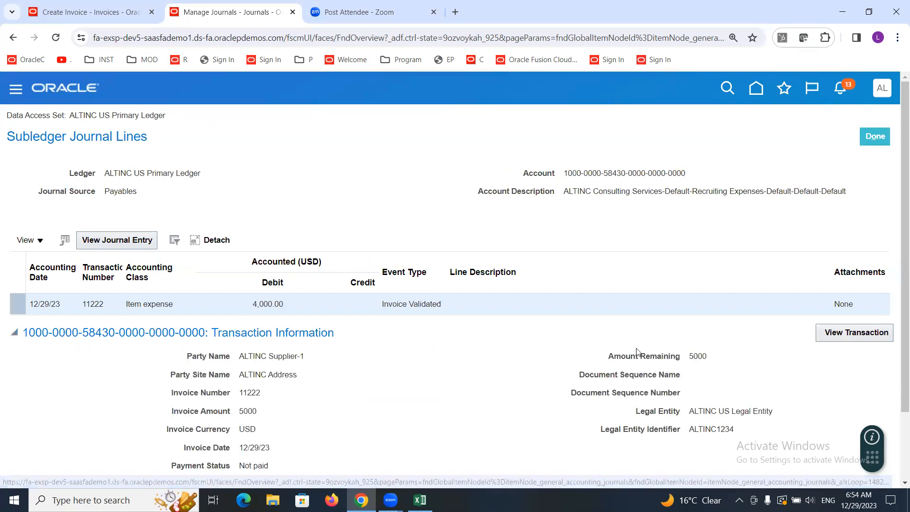
drag(897, 228, 897, 268)
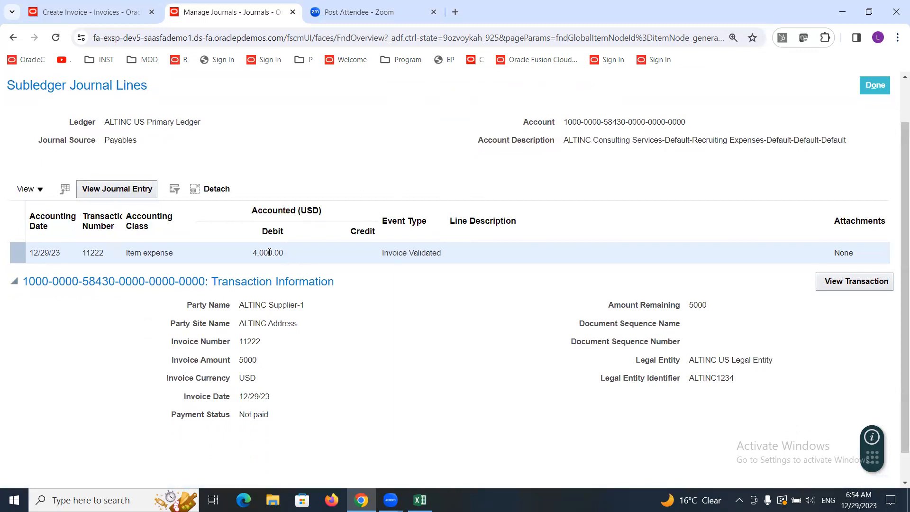
triple_click(254, 307)
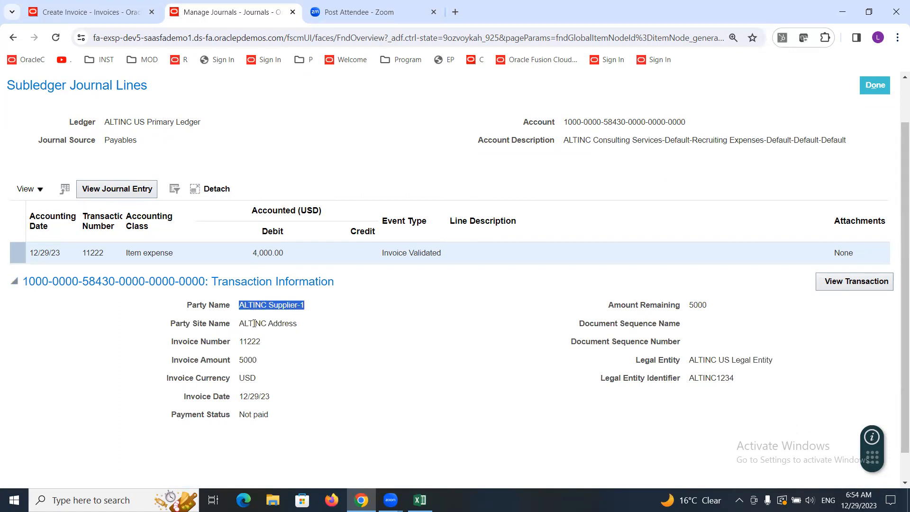
triple_click(254, 324)
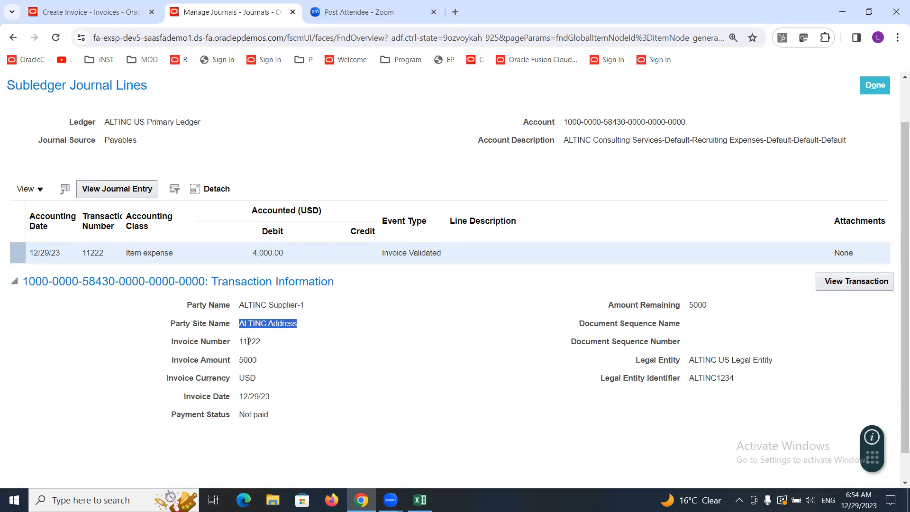
triple_click(249, 342)
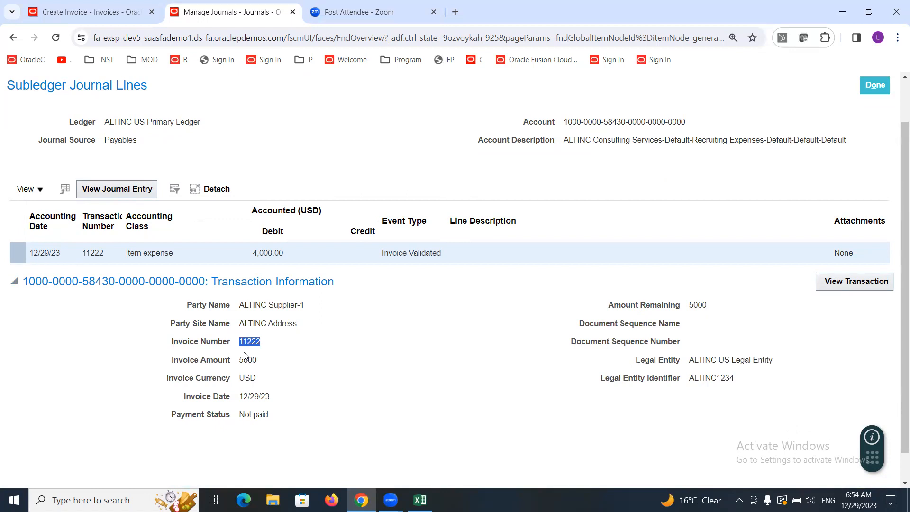
triple_click(246, 356)
triple_click(253, 397)
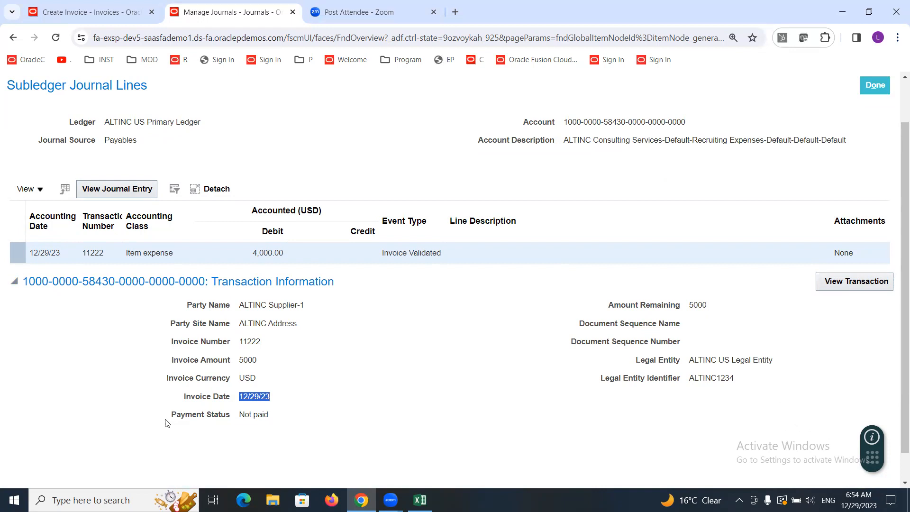
double_click(259, 415)
double_click(702, 306)
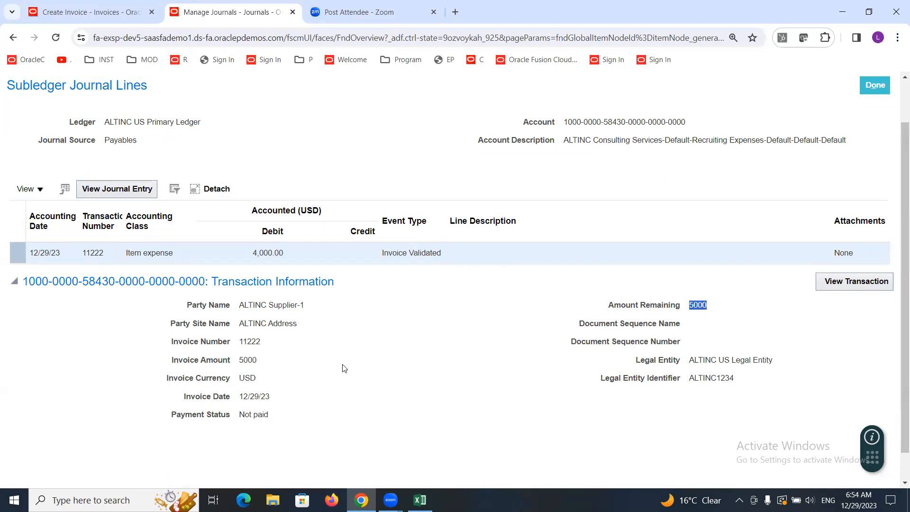
triple_click(713, 360)
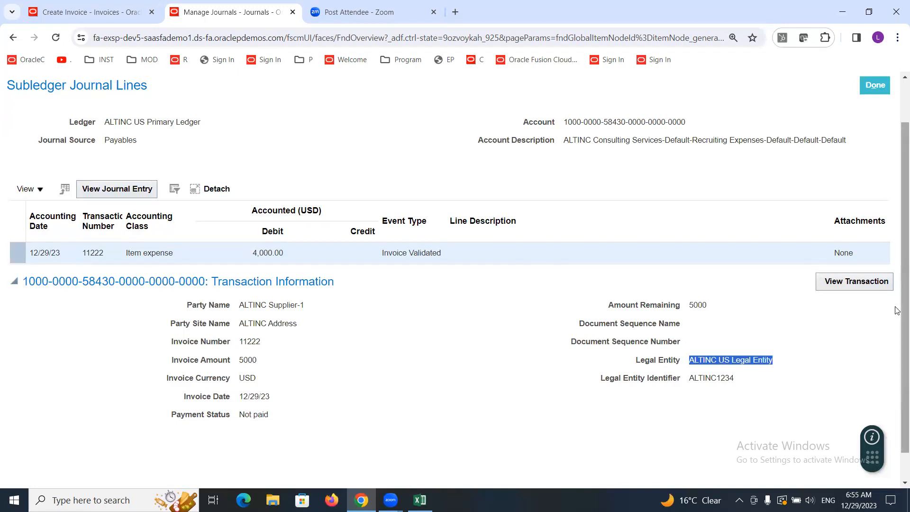
drag(901, 307, 896, 282)
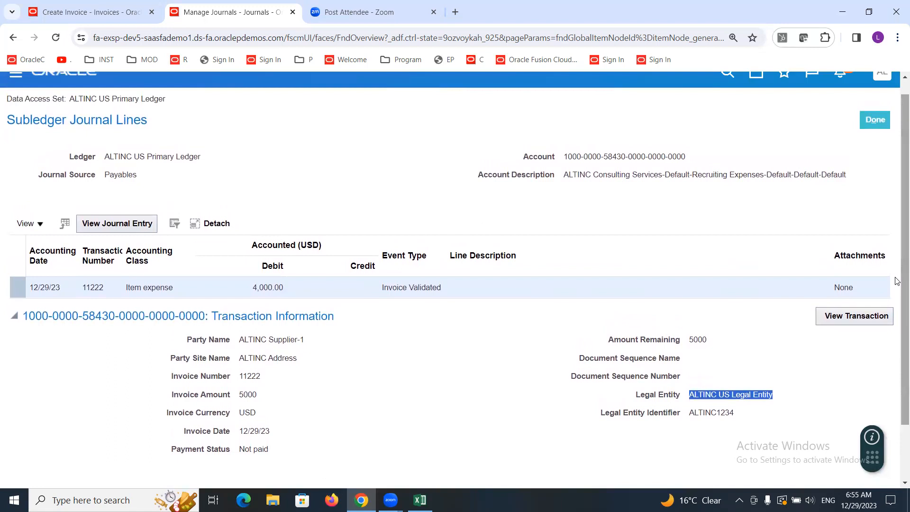
Step: Open the source invoice transaction and review its business unit, legal entity, supplier, invoice type and lines
click(837, 315)
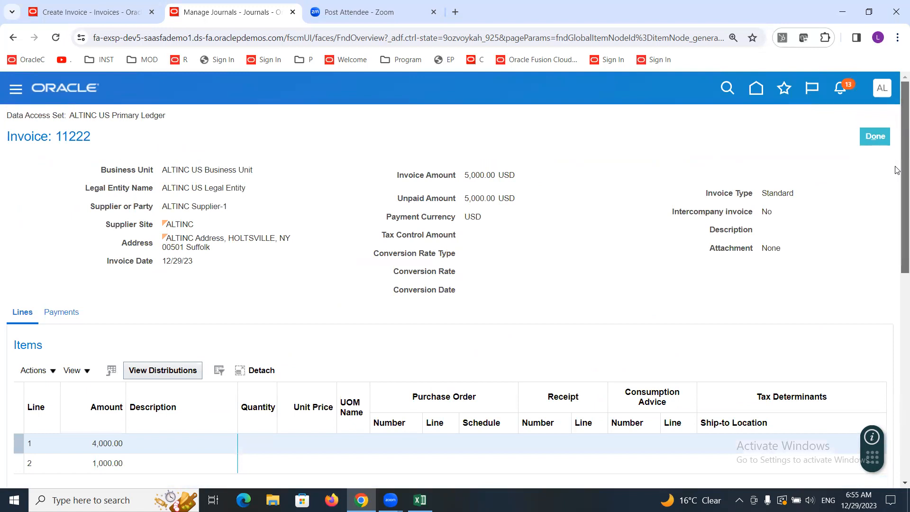
scroll(897, 170, down, 1)
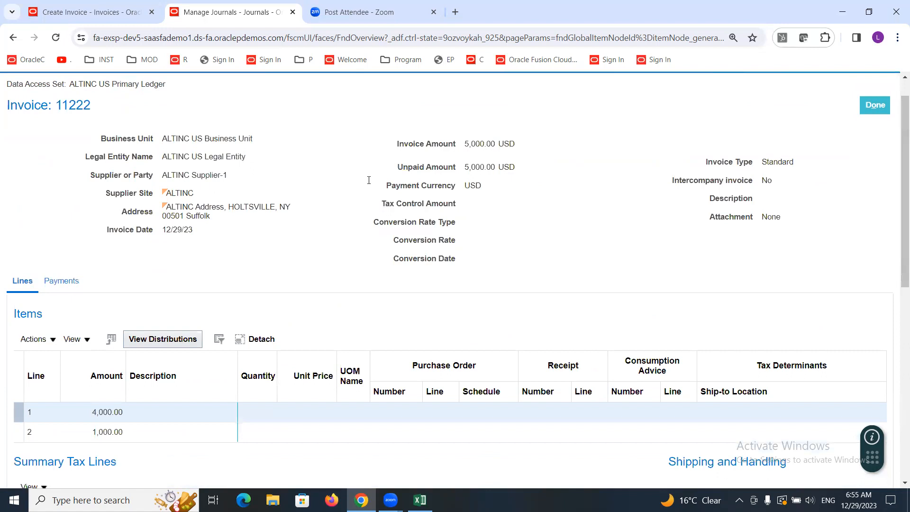
triple_click(187, 138)
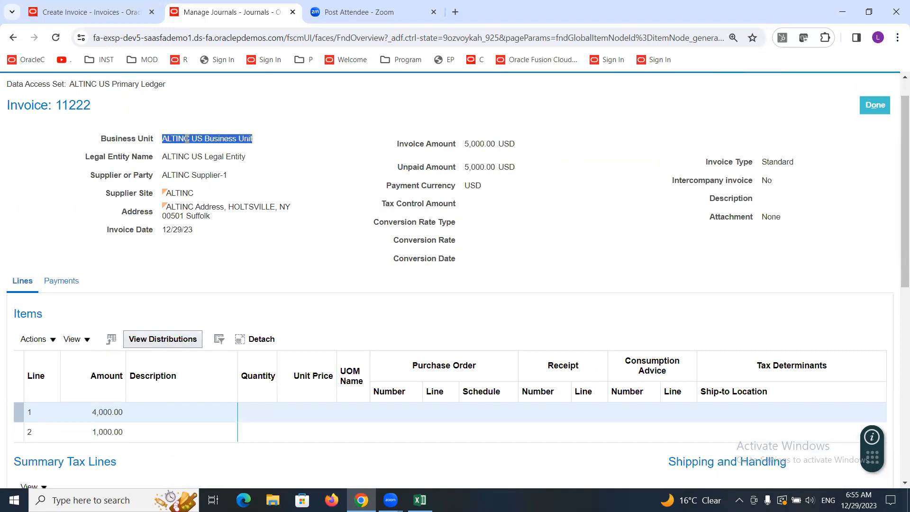
triple_click(182, 158)
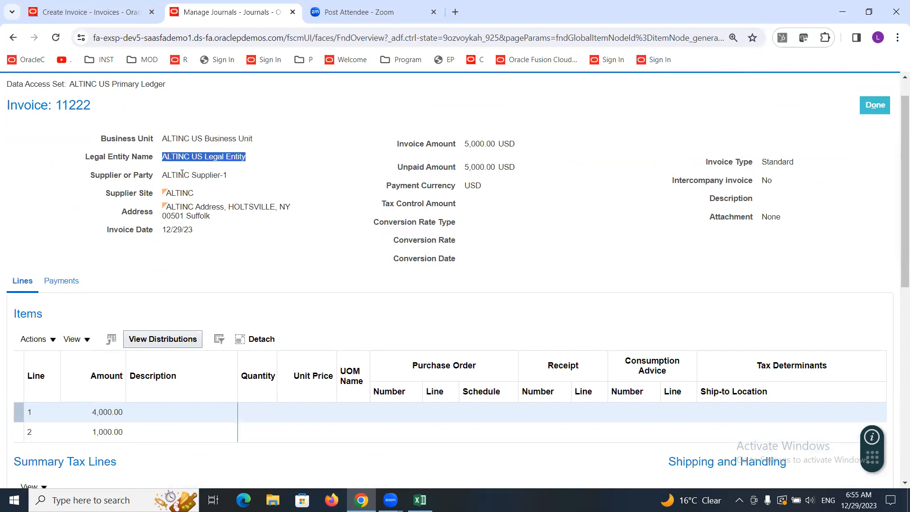
triple_click(182, 175)
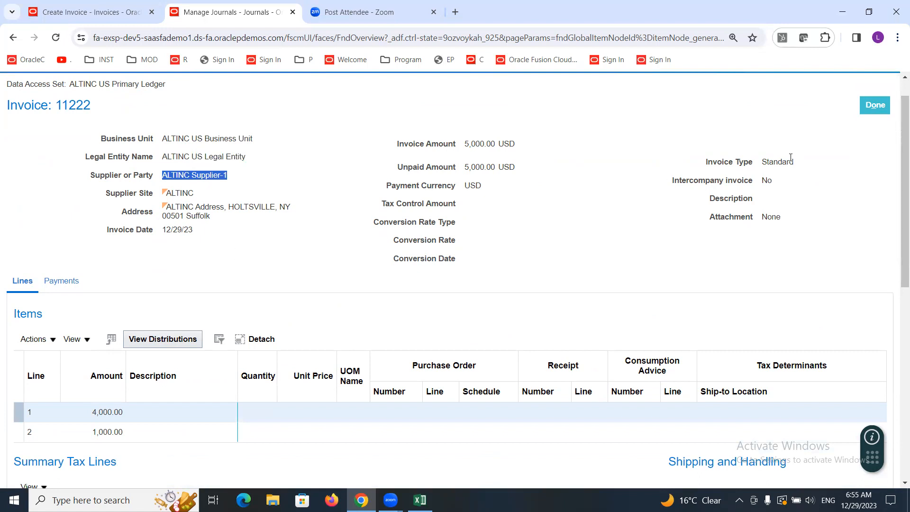
triple_click(787, 159)
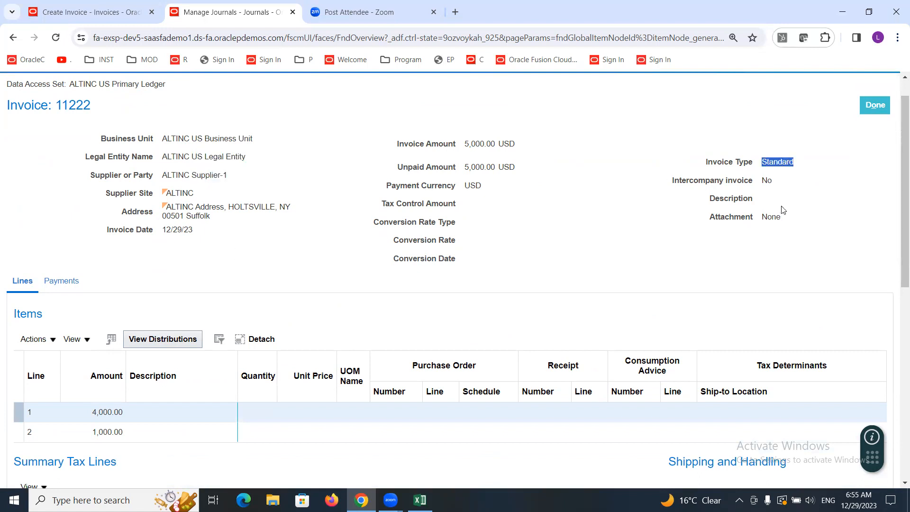
scroll(896, 179, down, 1)
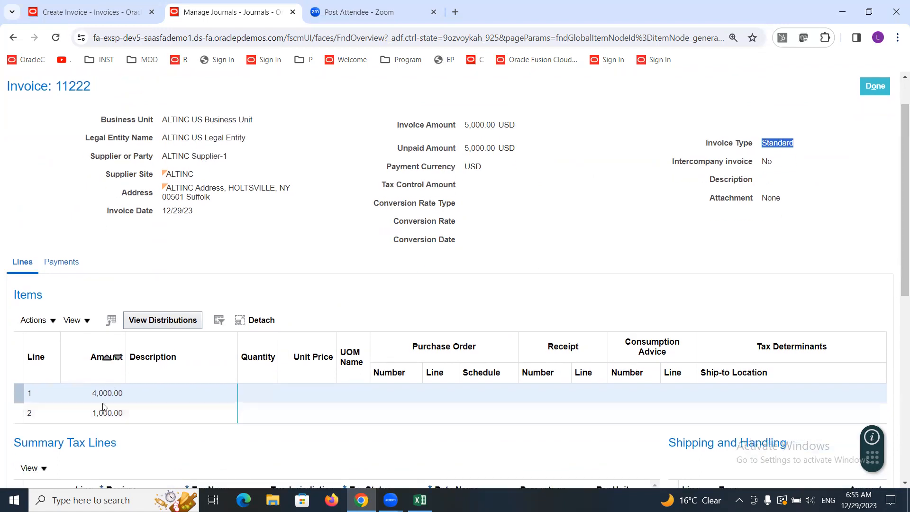
click(161, 322)
scroll(896, 259, up, 1)
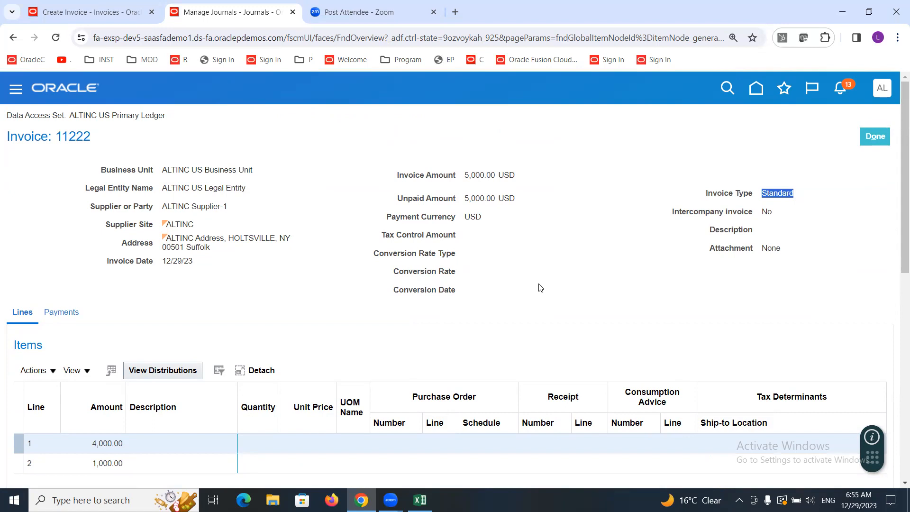
drag(71, 114, 163, 119)
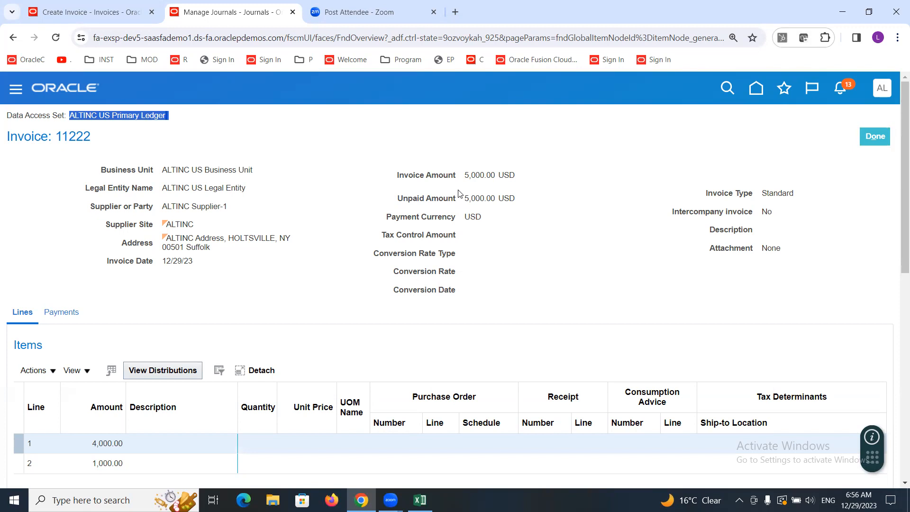
Step: Close the invoice view, the edited journal and the Manage Journals page to return to Journals
click(875, 138)
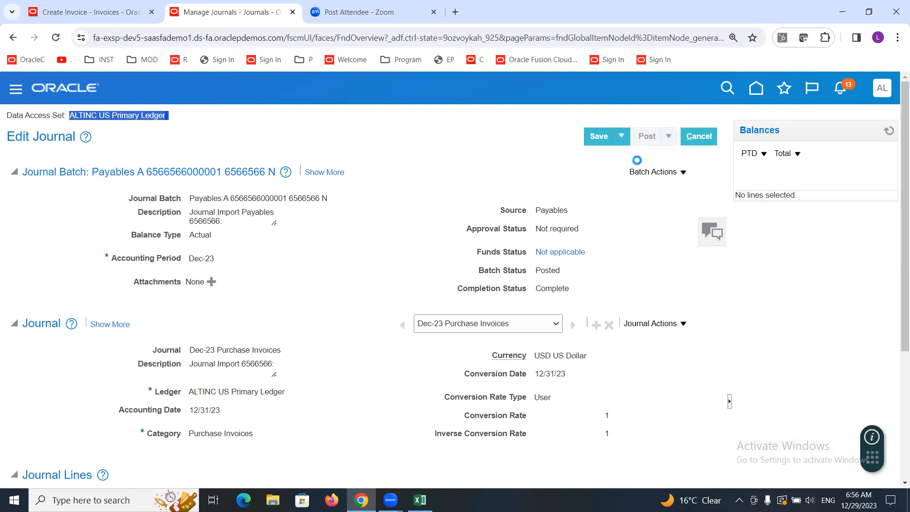
click(697, 137)
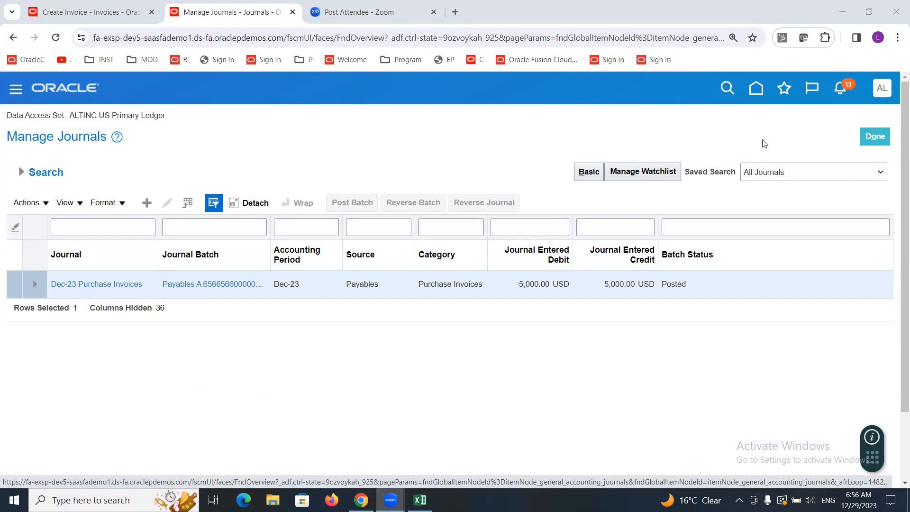
click(875, 138)
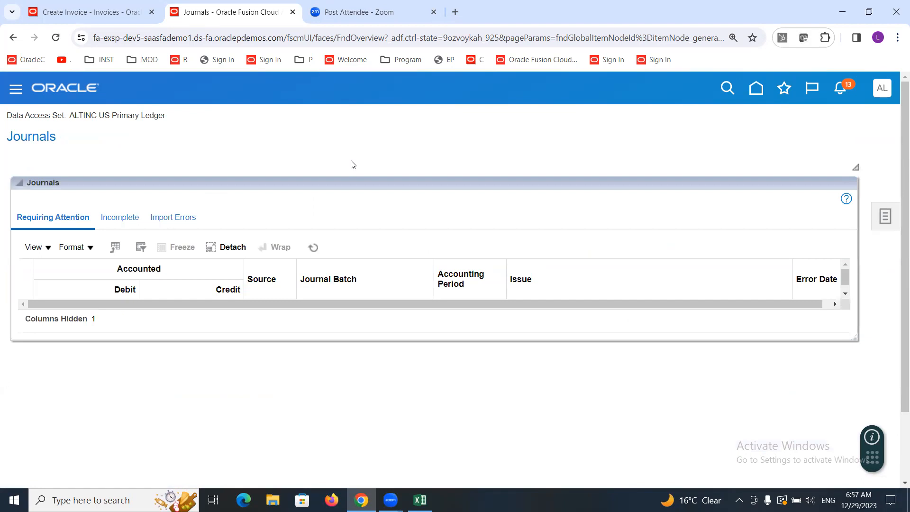
Step: Switch back to invoice 11222, cancel out of it, and start creating a new invoice
click(96, 14)
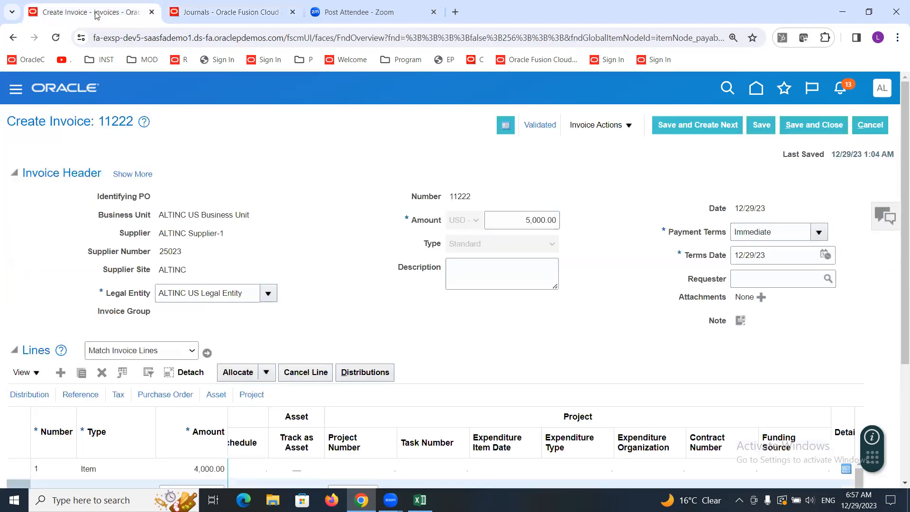
click(867, 125)
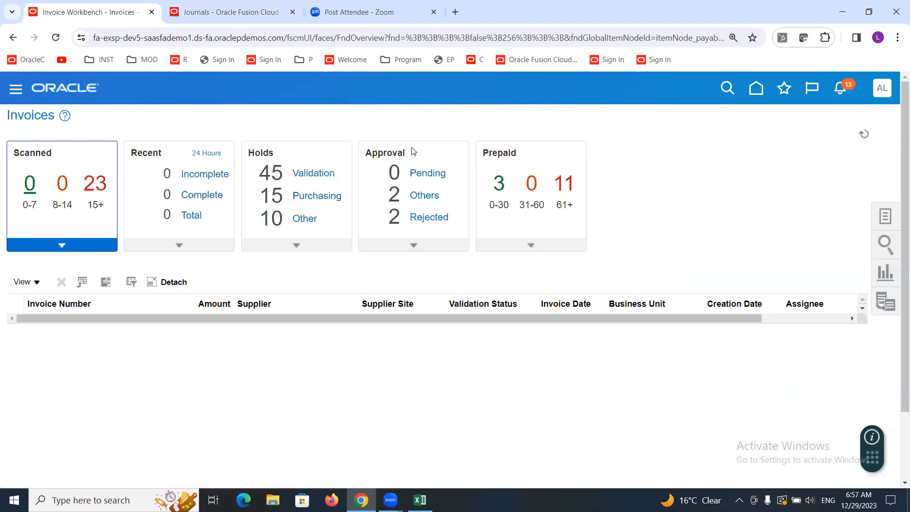
click(884, 217)
click(795, 135)
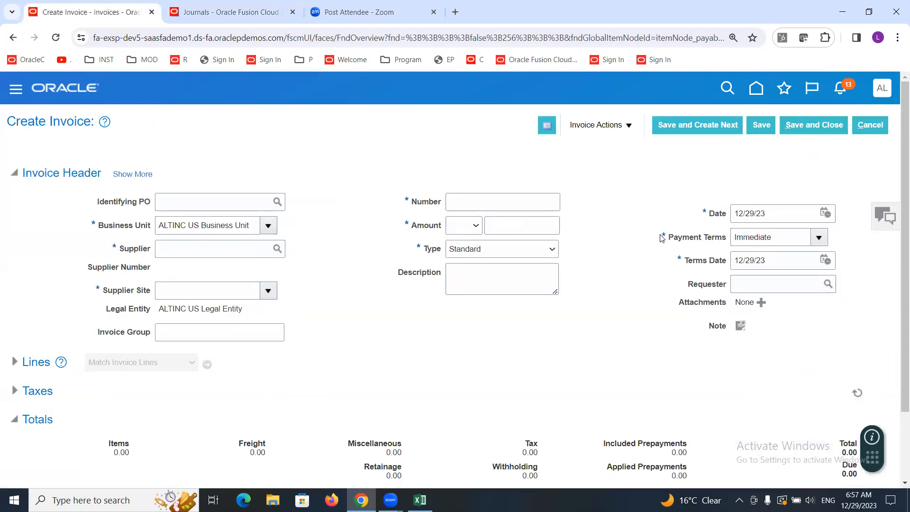
Step: Examine the new invoice header's default business unit and legal entity
click(201, 256)
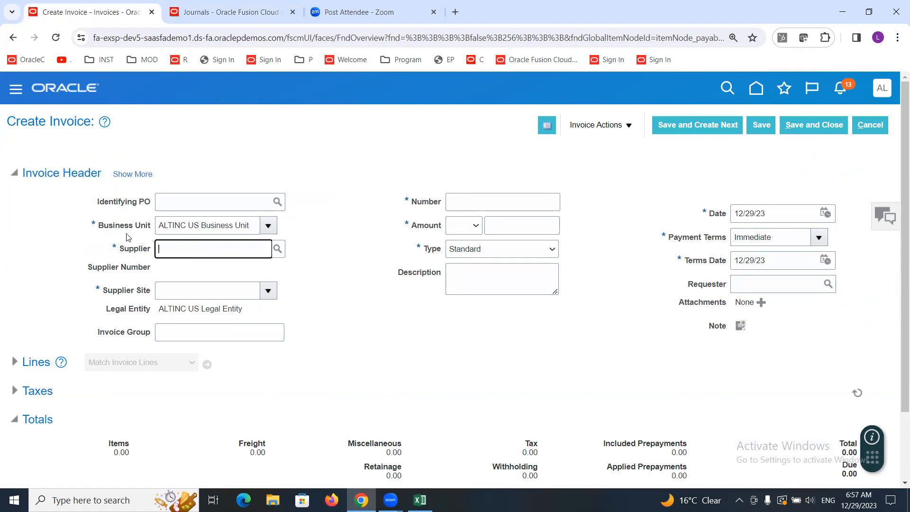
drag(99, 226, 252, 225)
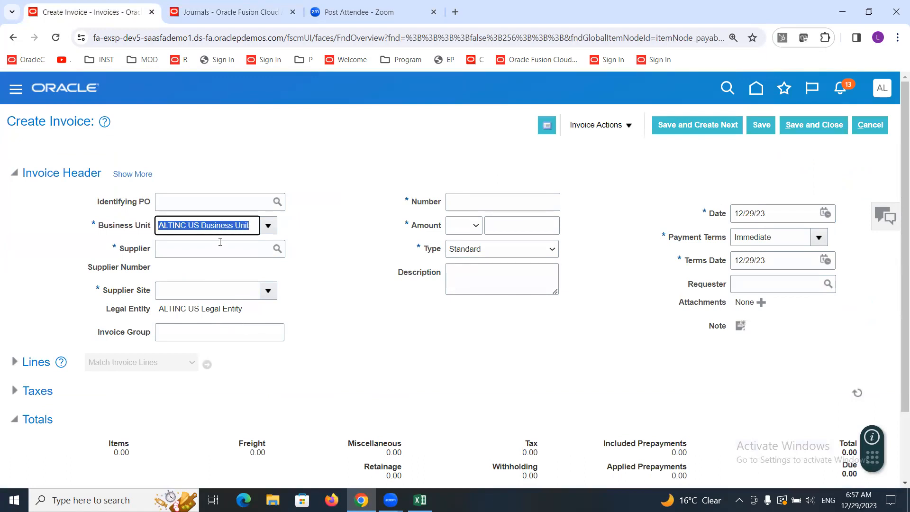
click(351, 297)
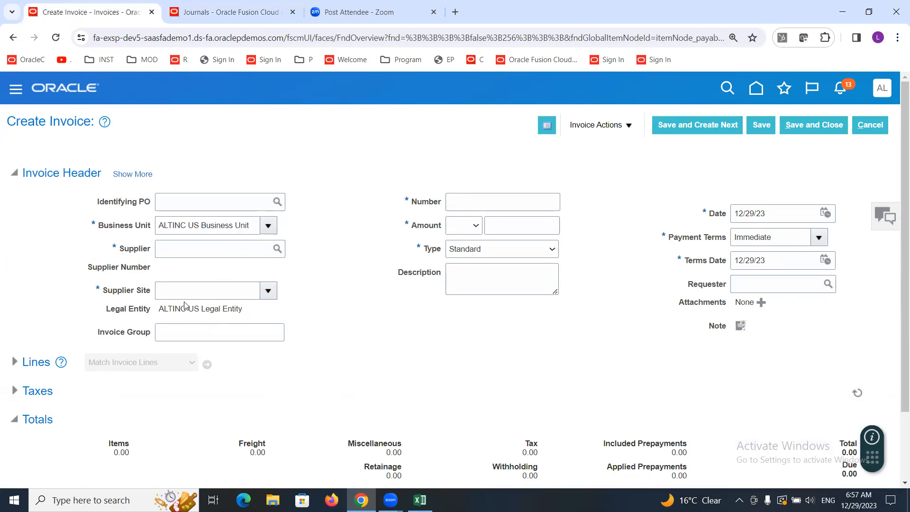
drag(166, 311, 325, 306)
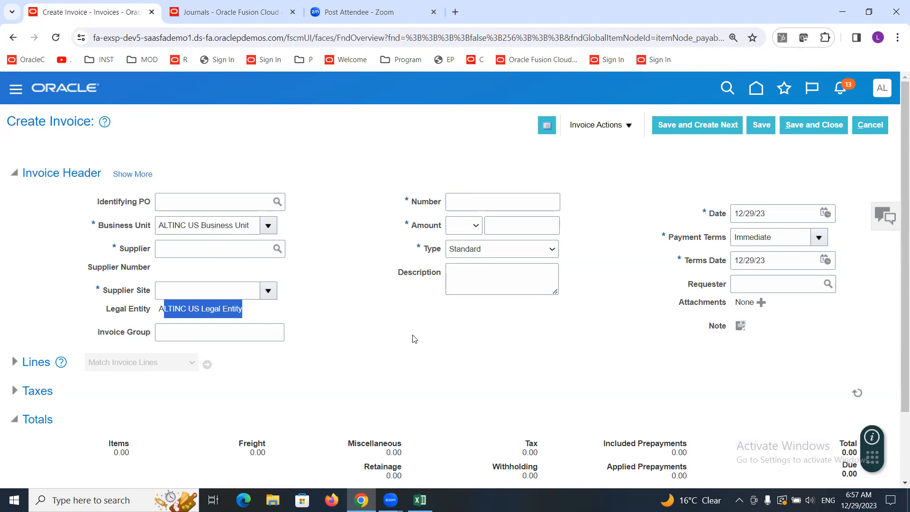
Step: Pick ALTINC Supplier-1 as the supplier on the new invoice
click(354, 280)
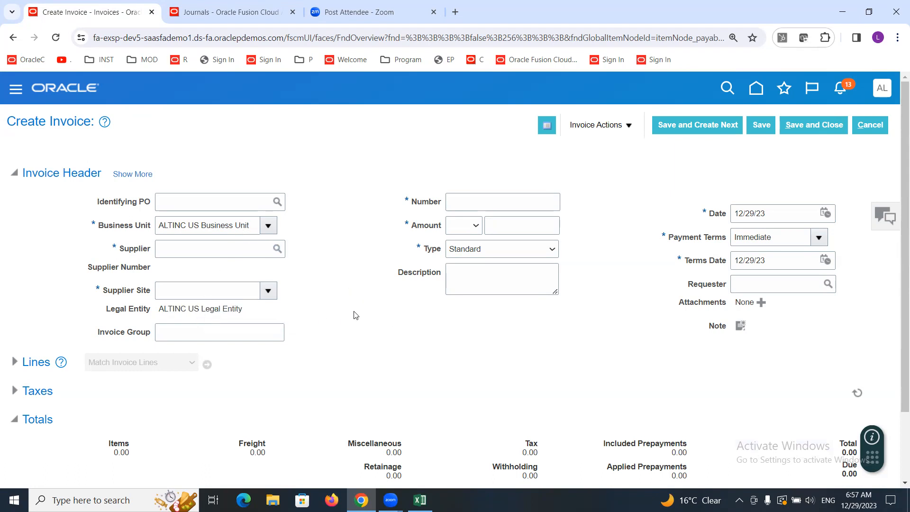
drag(159, 312, 245, 317)
click(246, 317)
drag(250, 226, 97, 231)
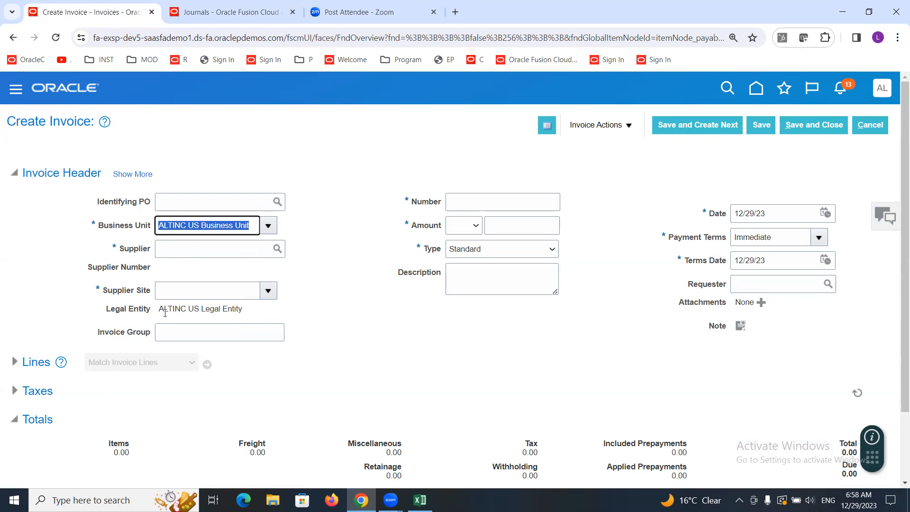
click(260, 316)
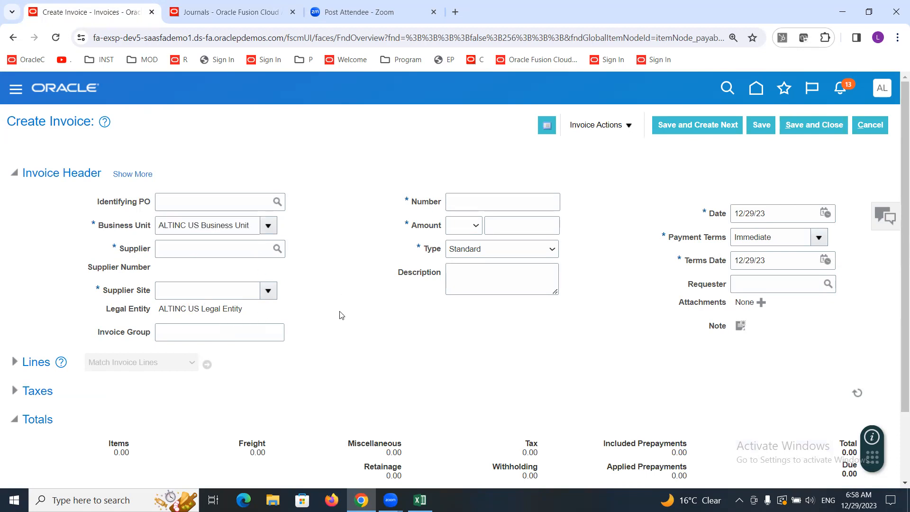
click(169, 250)
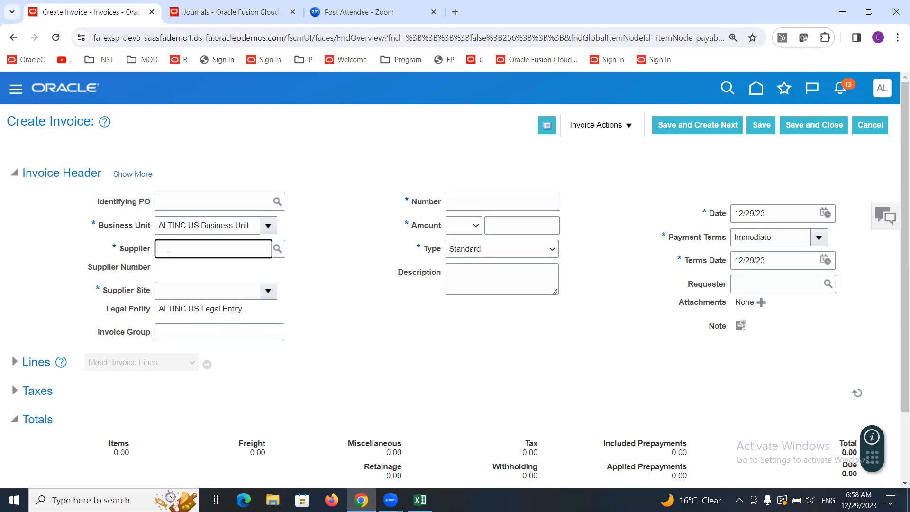
text(alt)
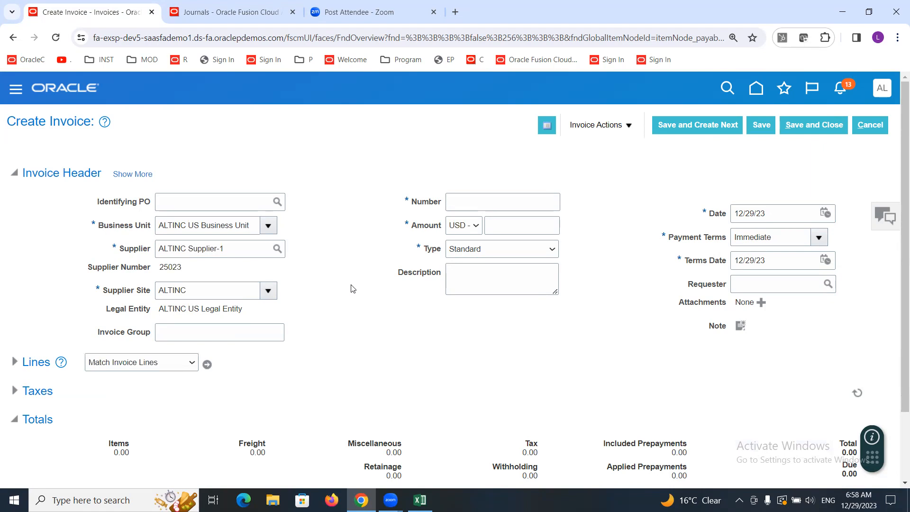
Step: Enter invoice number 2222 and an invoice amount of 100
click(487, 198)
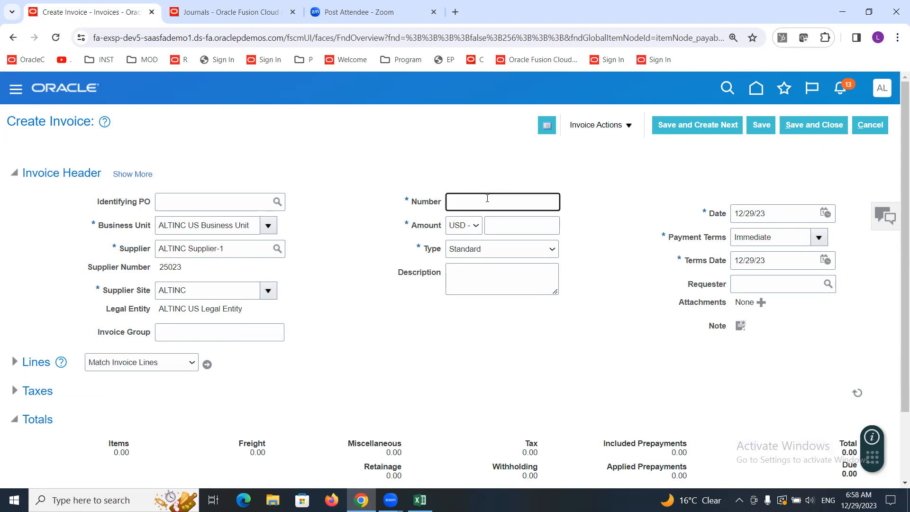
text(2222)
click(507, 225)
text(100)
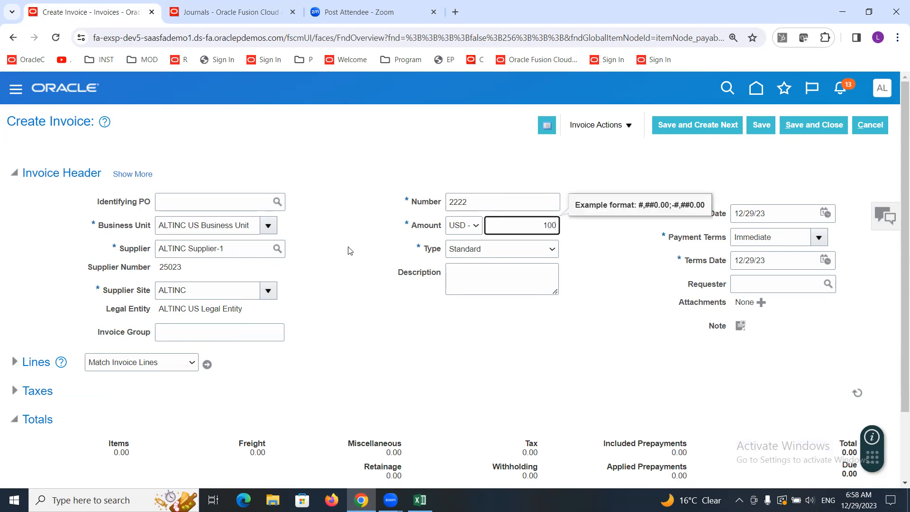
click(347, 247)
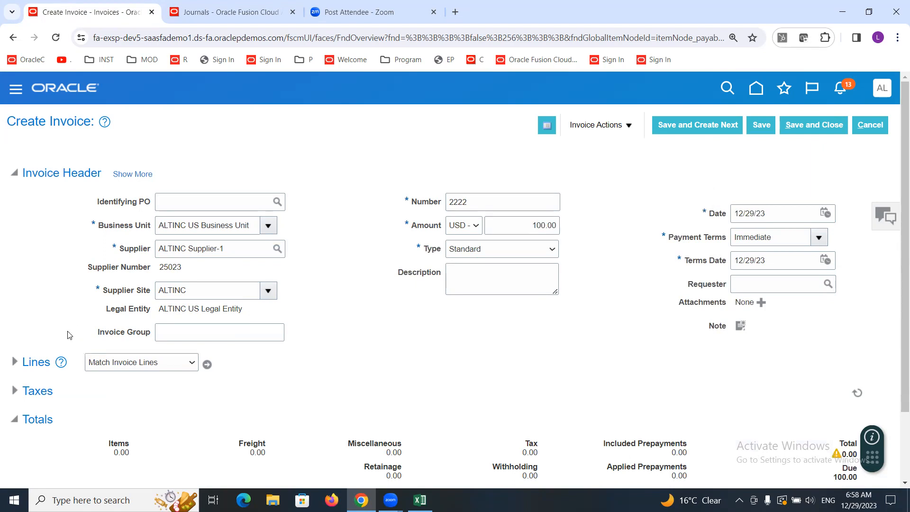
Step: Expand the invoice lines and set line 1's amount to 100
click(14, 362)
drag(902, 141, 902, 198)
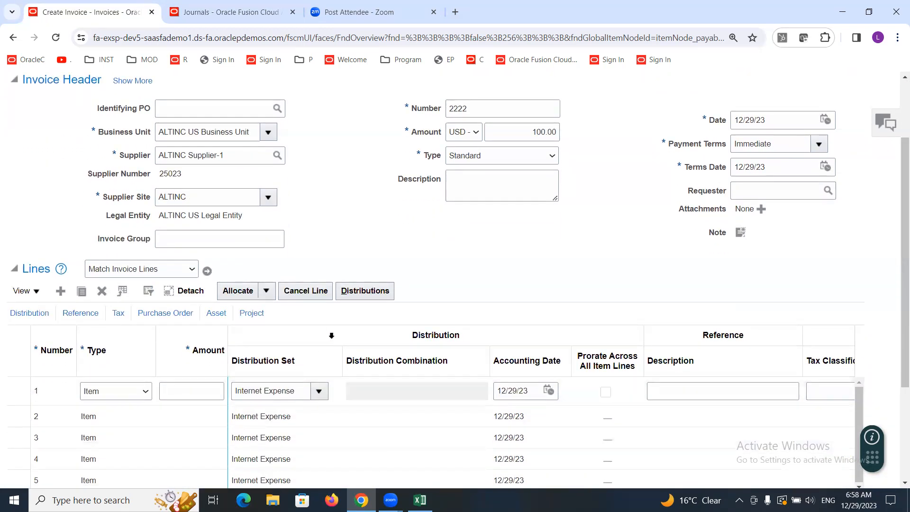
click(201, 389)
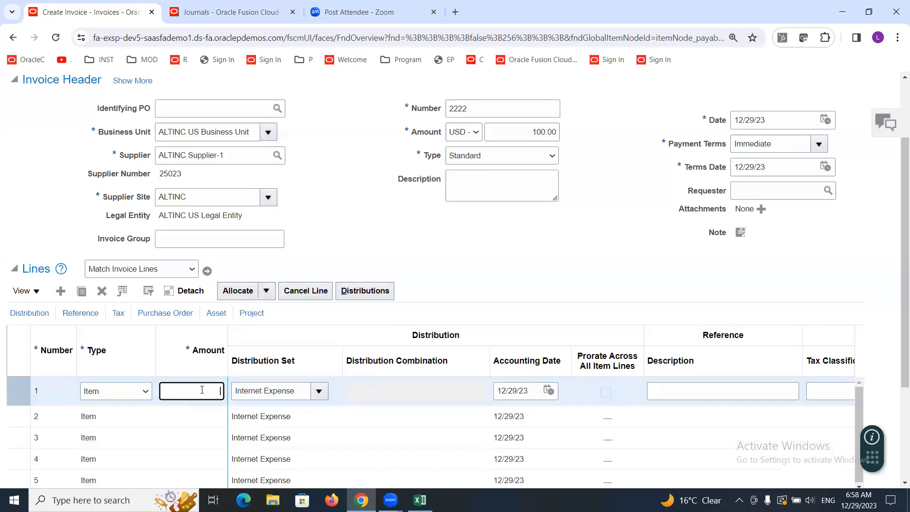
text(100)
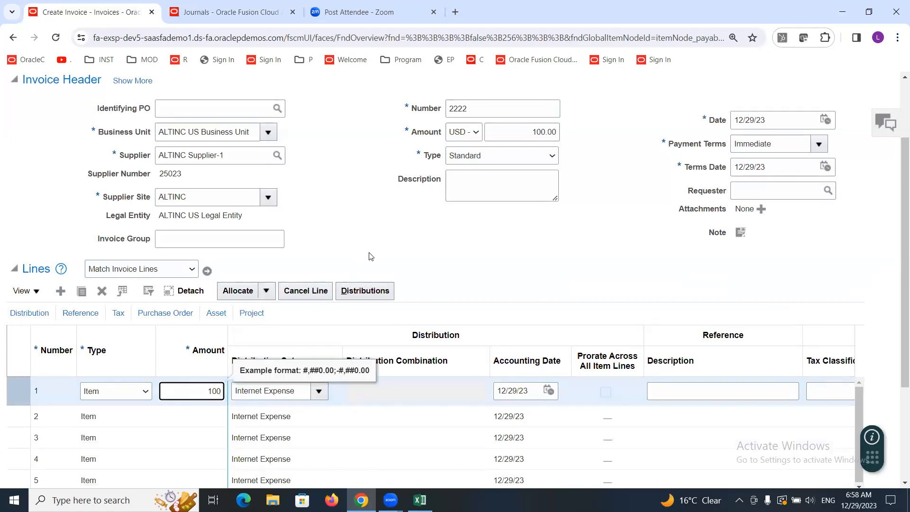
click(392, 240)
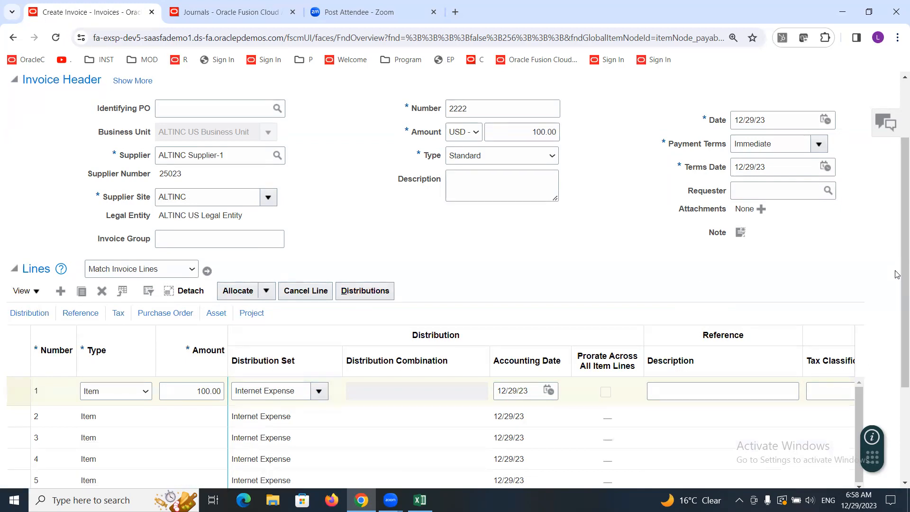
Step: Validate invoice 2222
scroll(800, 225, up, 2)
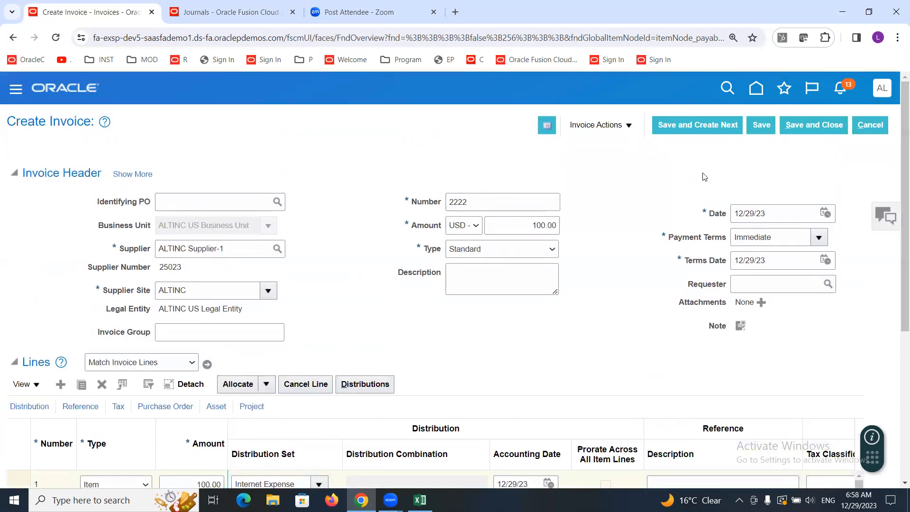
click(634, 130)
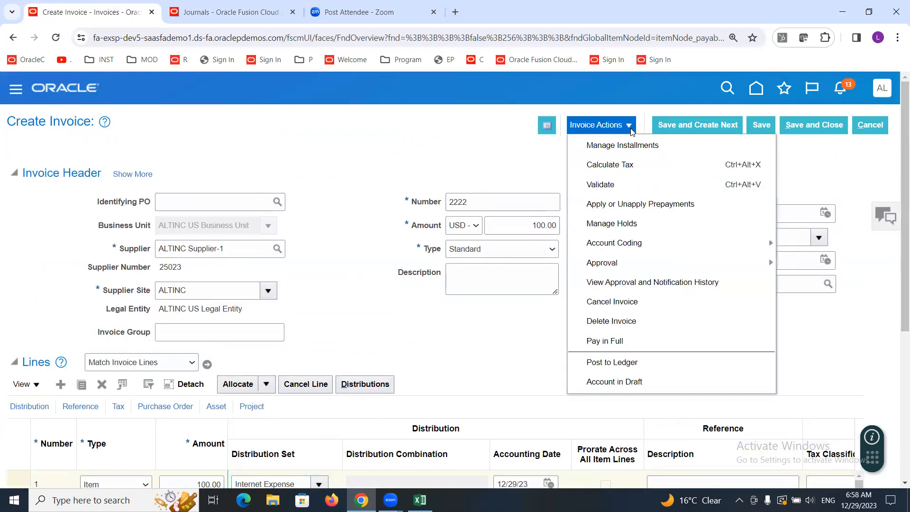
click(613, 183)
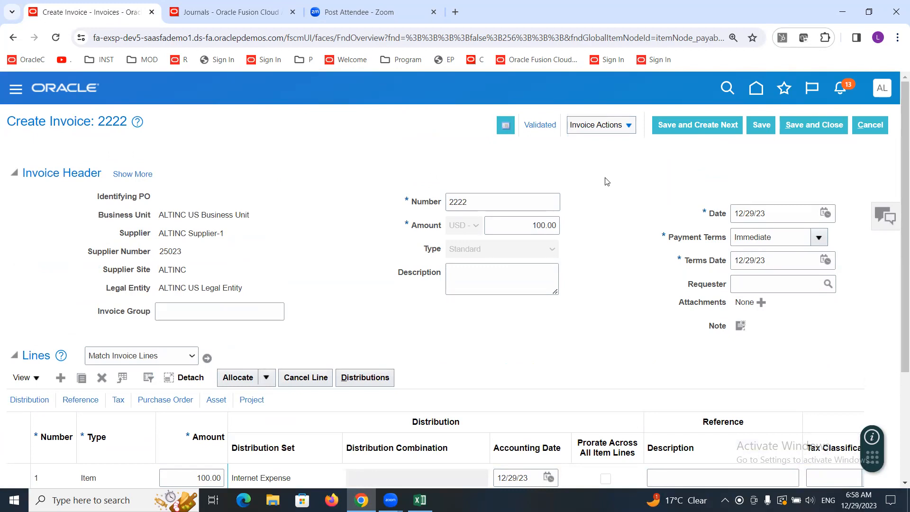
Step: Post invoice 2222 to the ledger, view its accounting lines, and close the accounting window
click(629, 126)
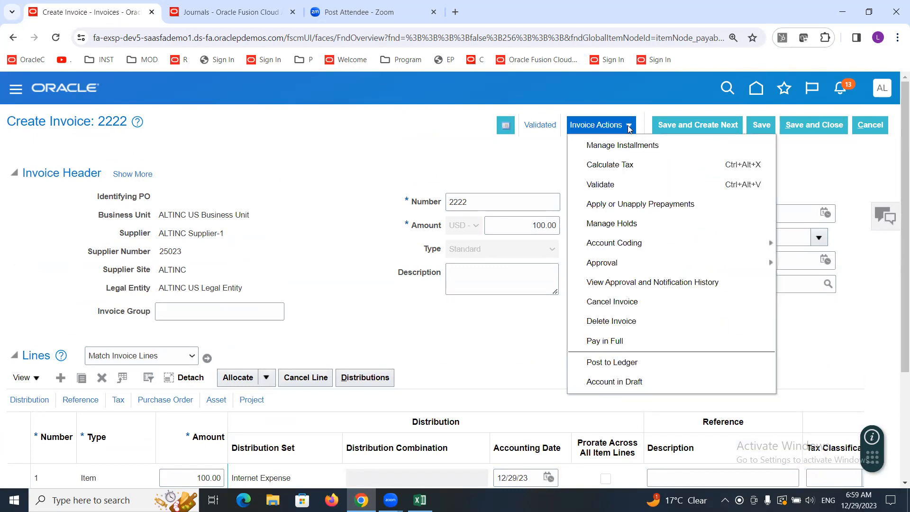
click(614, 361)
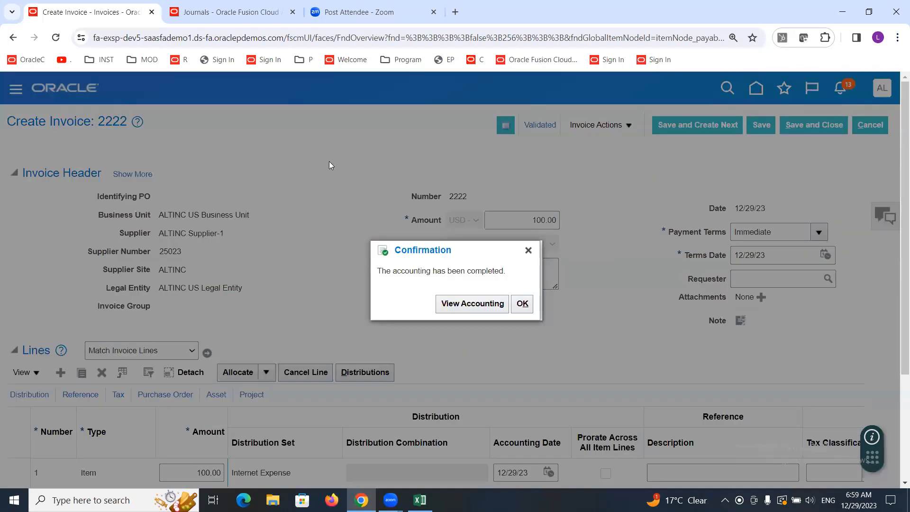
click(460, 304)
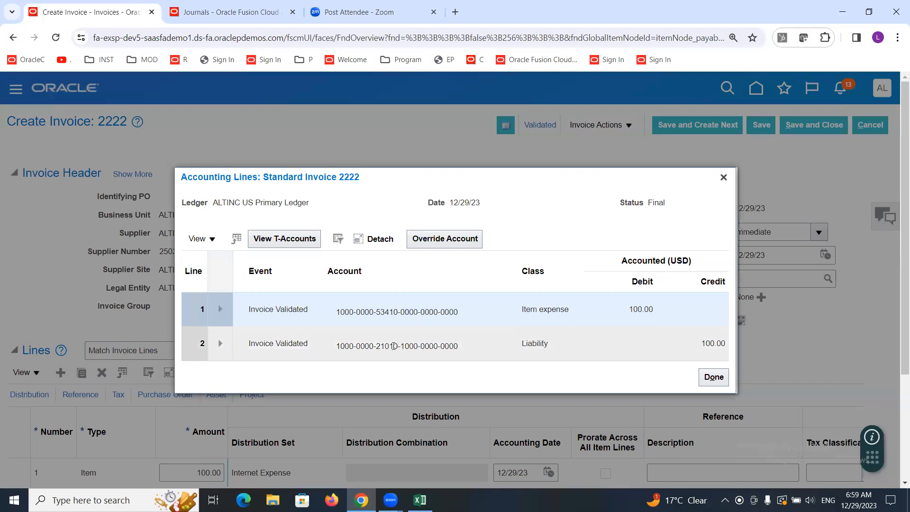
mouse_move(394, 345)
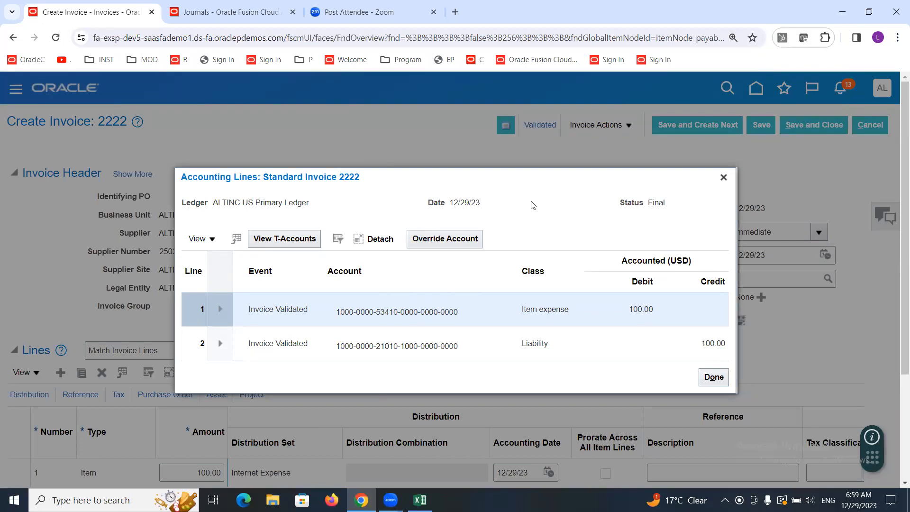
click(723, 178)
Step: Open the new 100.00 Payables journal in Manage Journals, inspect its batch status and journal line accounts, then cancel out
click(186, 14)
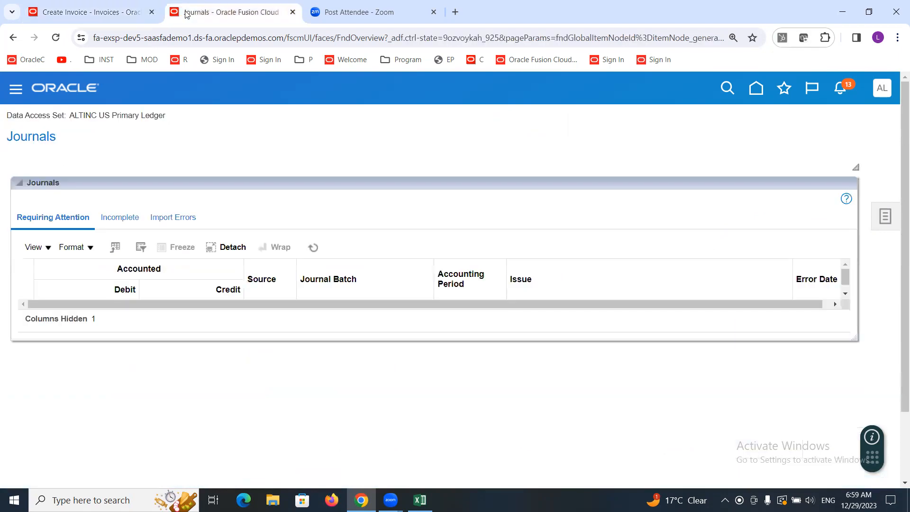
click(880, 221)
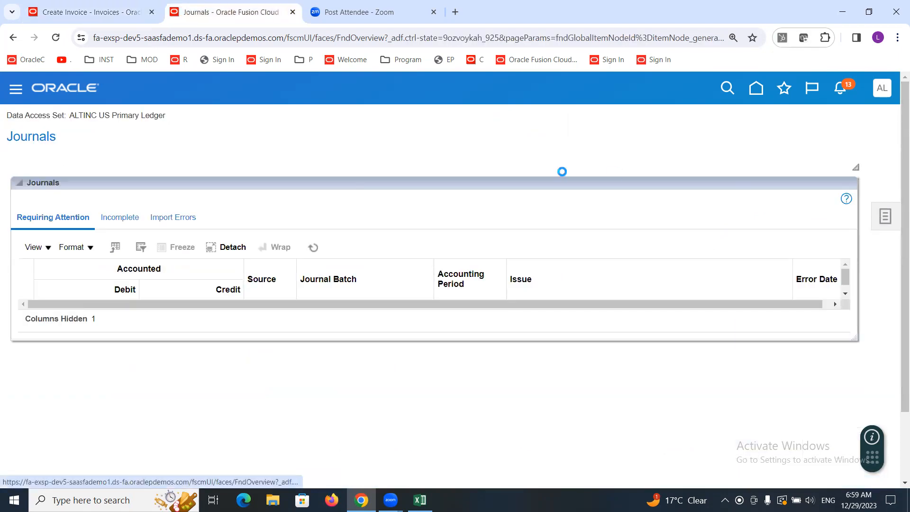
click(807, 133)
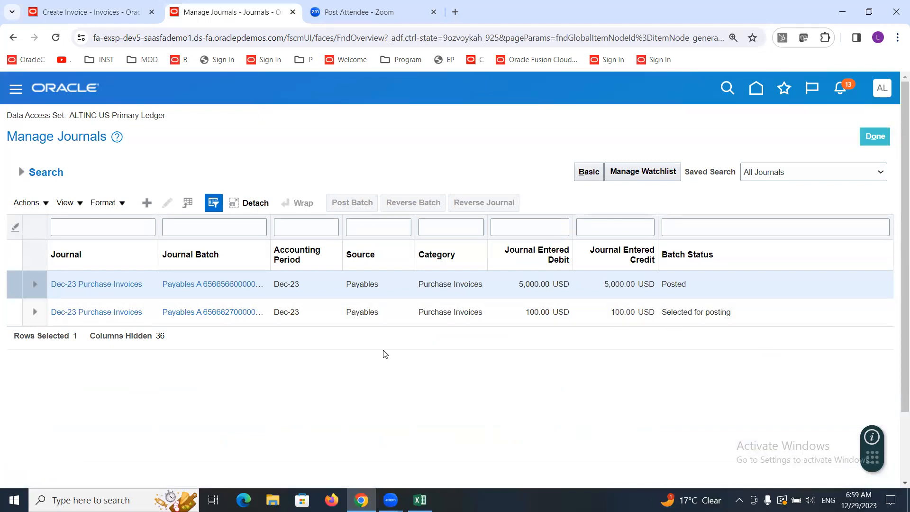
click(86, 310)
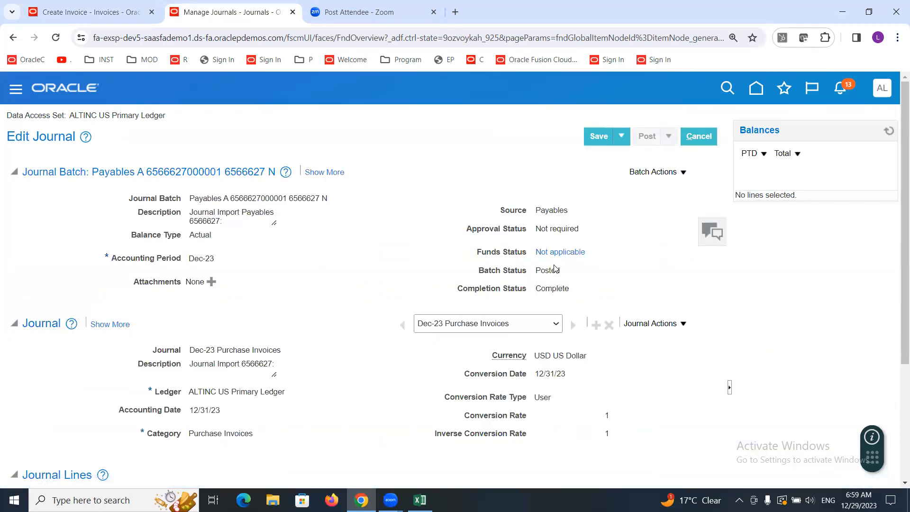
double_click(552, 270)
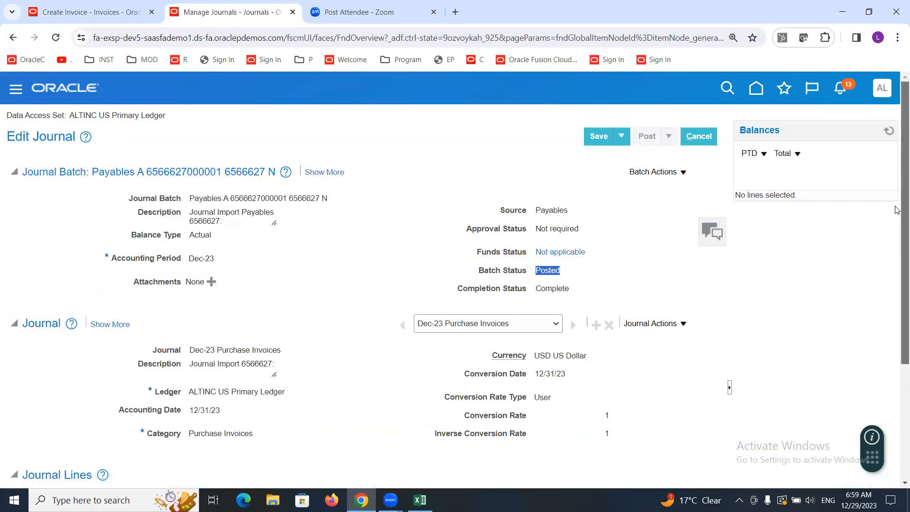
scroll(897, 210, down, 3)
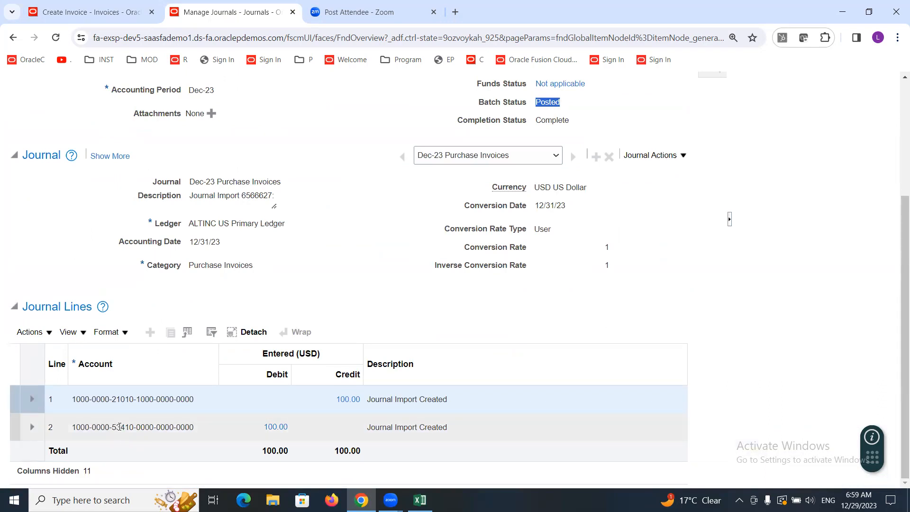
mouse_move(120, 426)
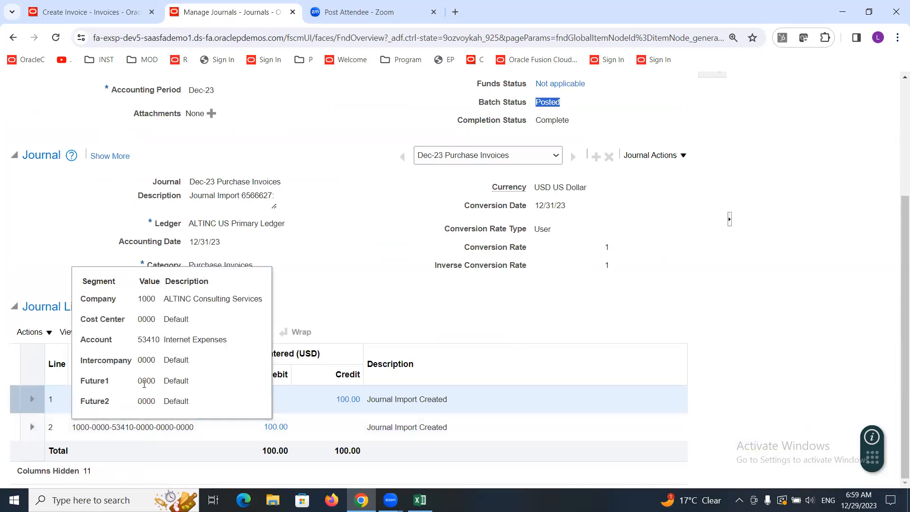
click(360, 260)
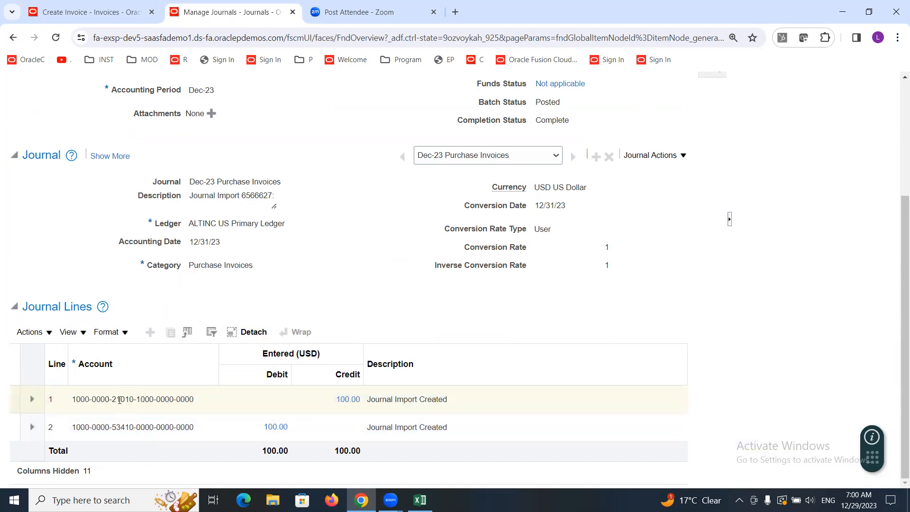
mouse_move(119, 400)
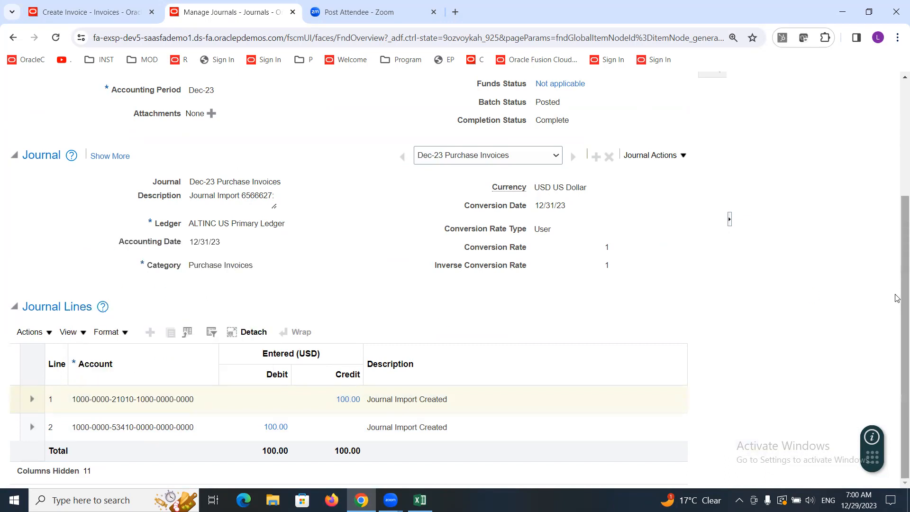
scroll(897, 298, up, 4)
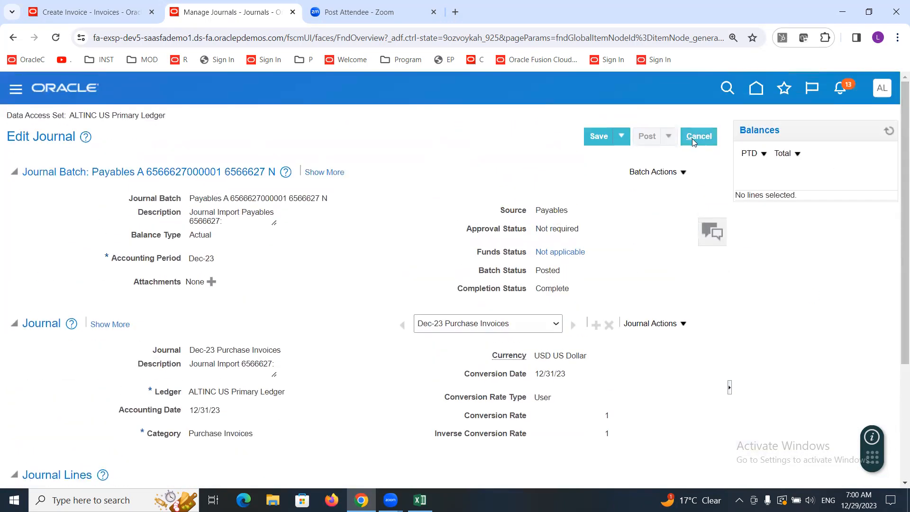
click(696, 137)
Step: Return to invoice 2222 and reopen its accounting lines to inspect the item expense account segments
click(90, 7)
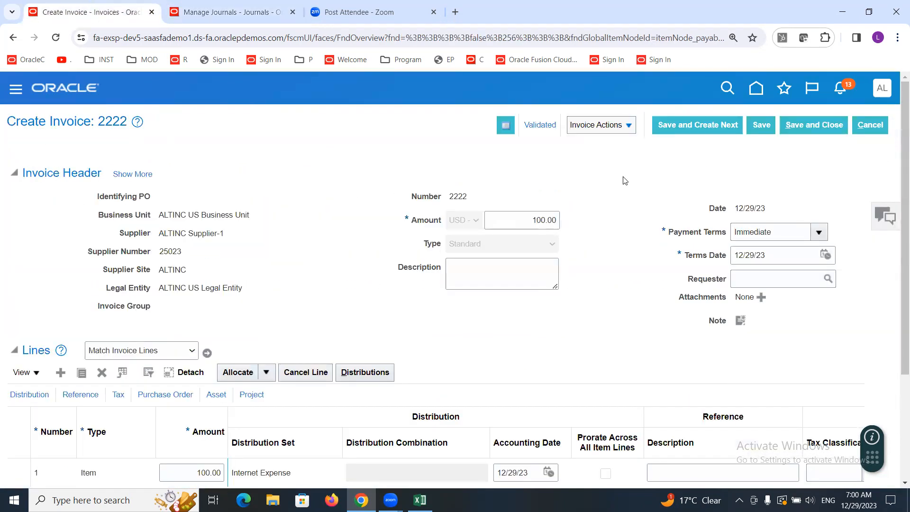
scroll(896, 210, down, 2)
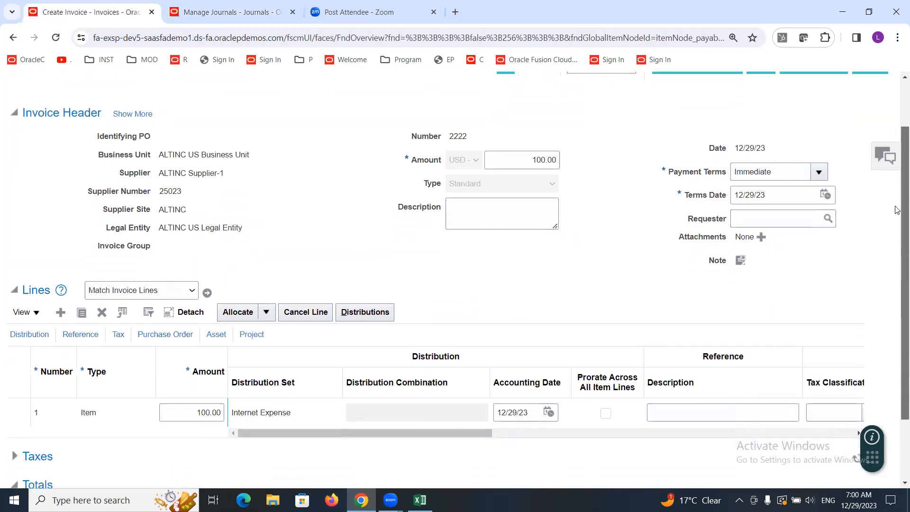
scroll(897, 210, down, 1)
scroll(897, 171, up, 3)
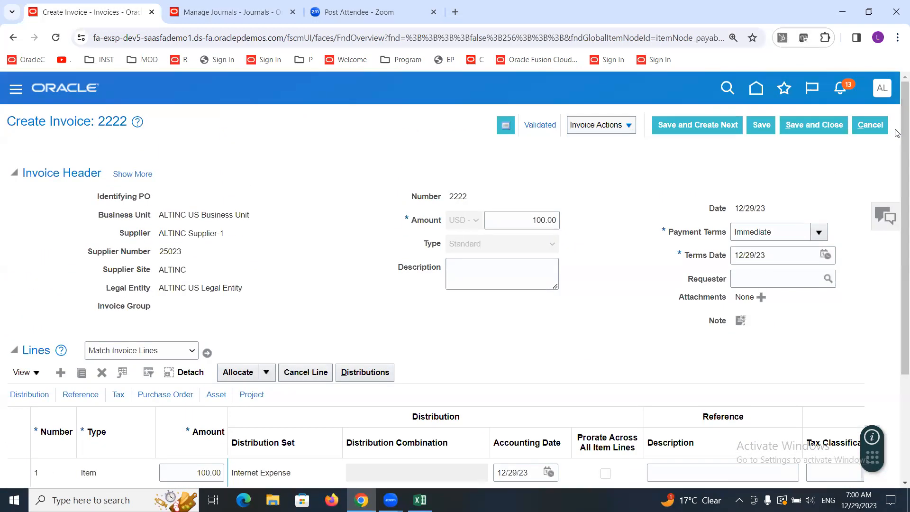
click(530, 126)
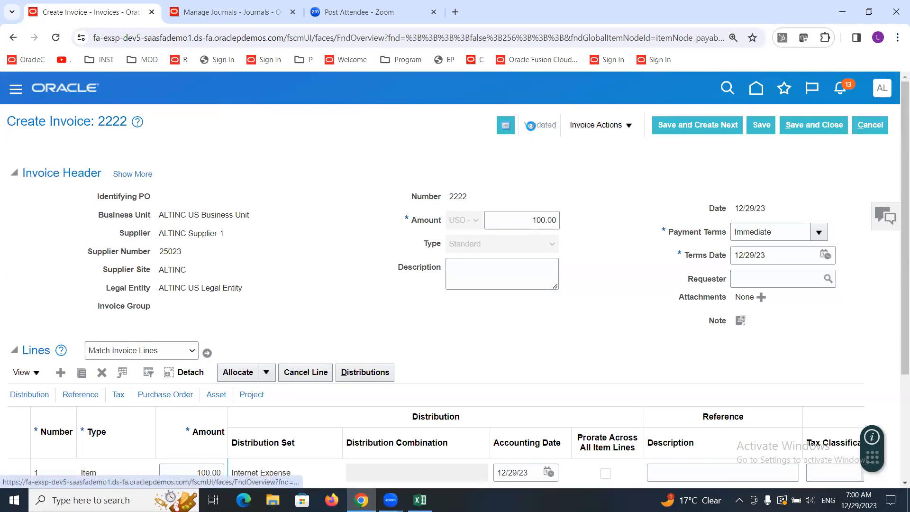
click(644, 217)
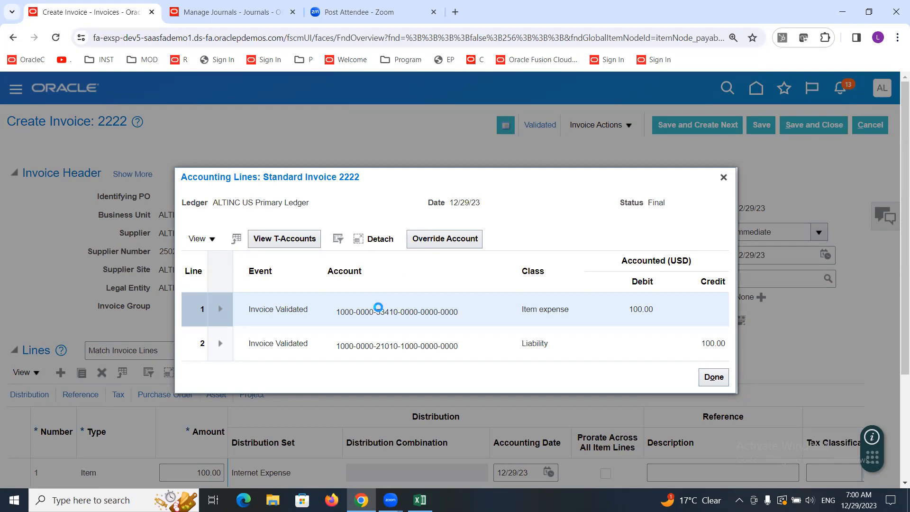
mouse_move(379, 308)
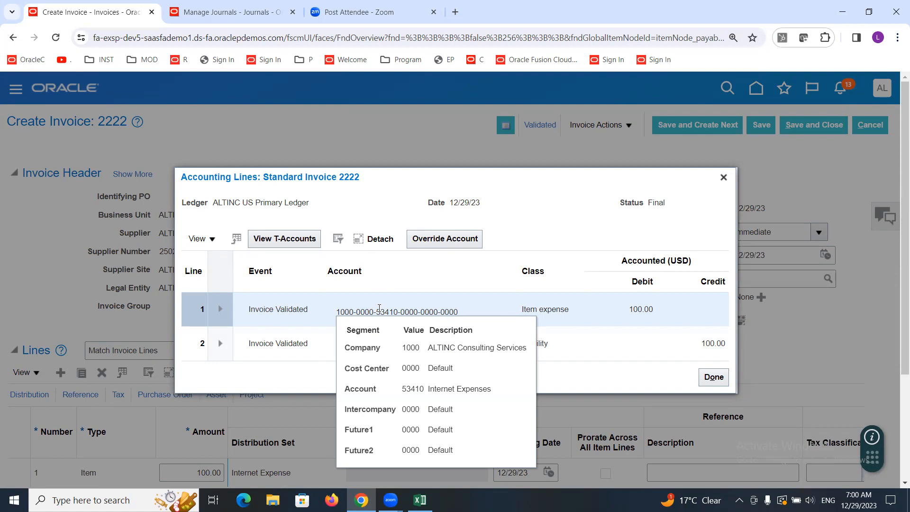
Step: Close the accounting lines window and review the available Invoice Actions options for invoice 2222
click(723, 177)
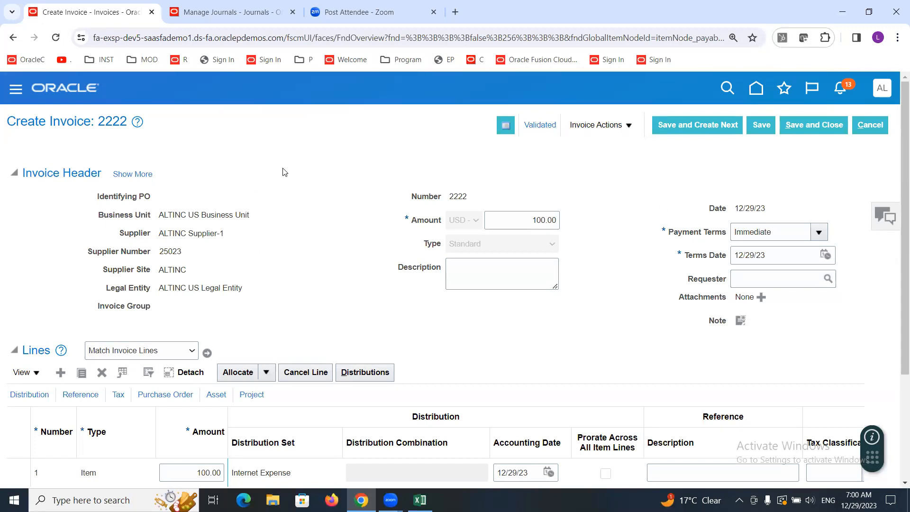
click(628, 127)
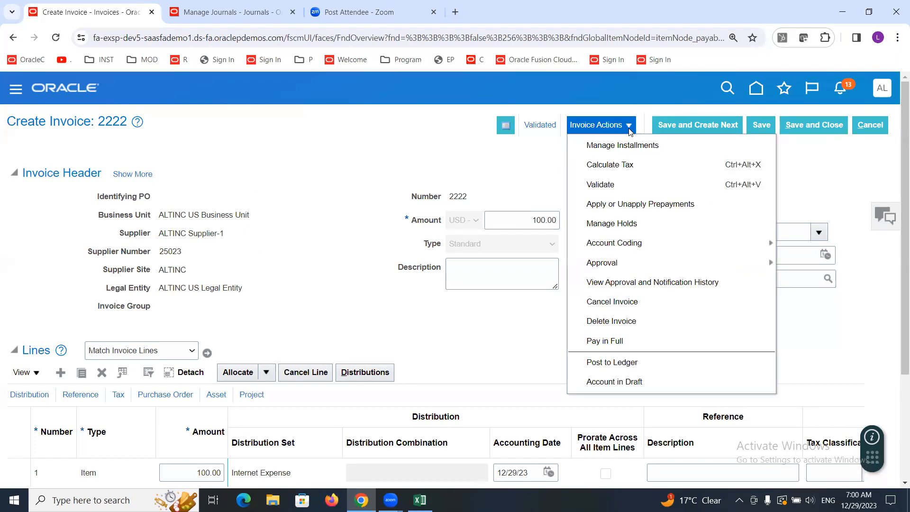
click(618, 322)
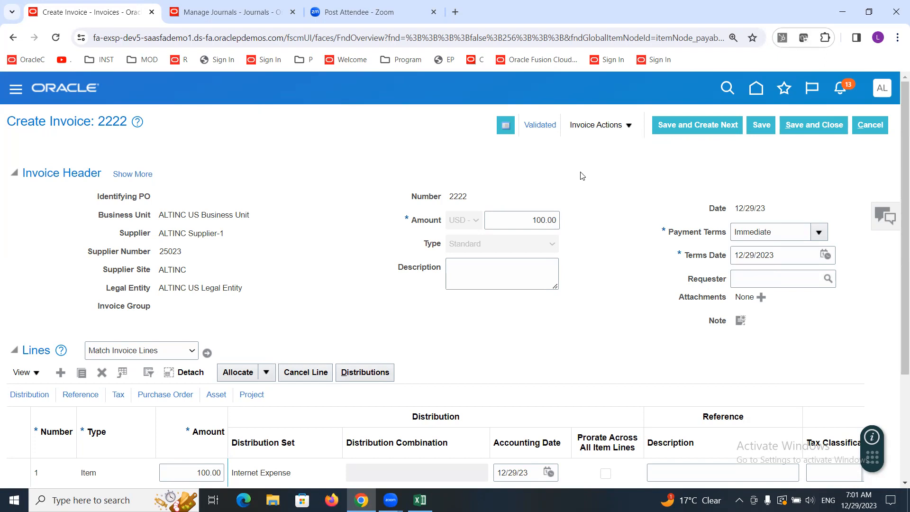
click(628, 126)
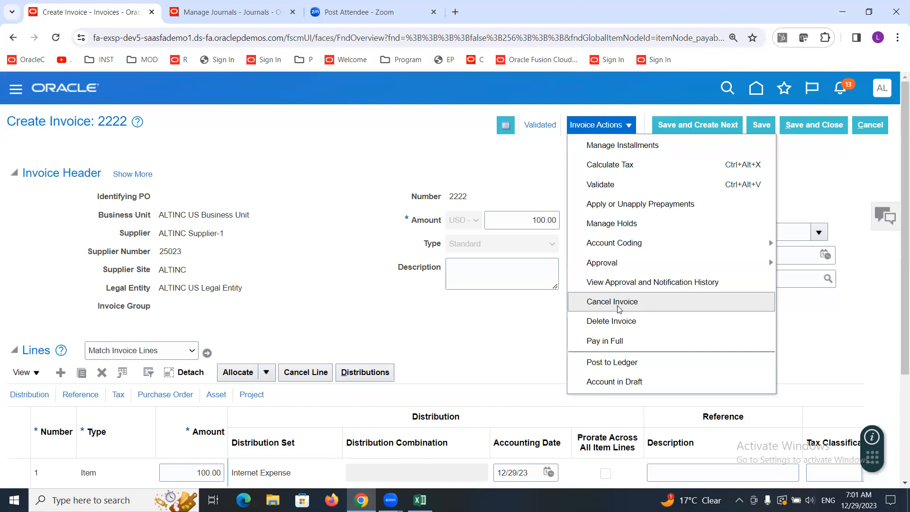
click(278, 185)
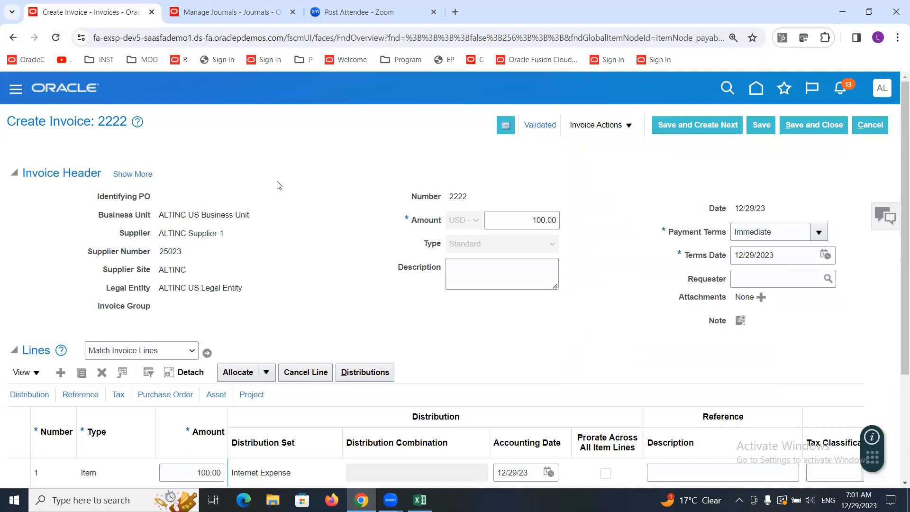
double_click(453, 197)
triple_click(189, 233)
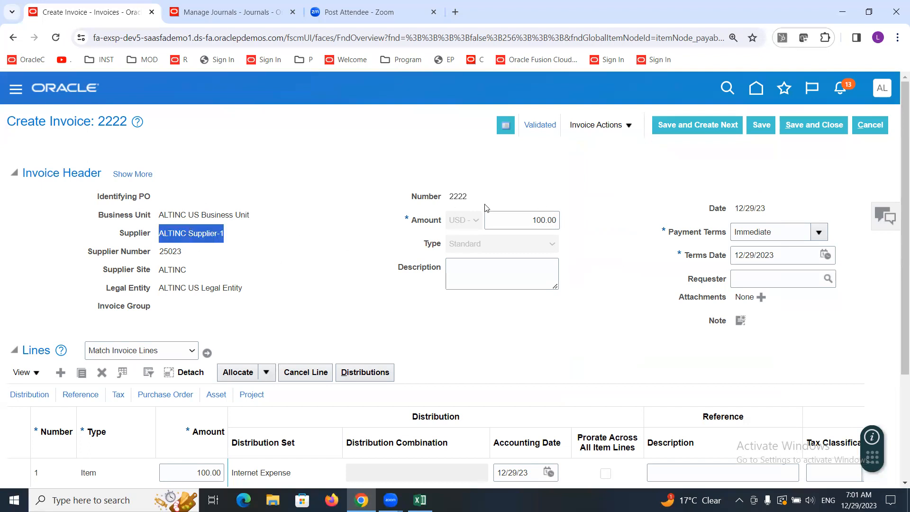
double_click(453, 195)
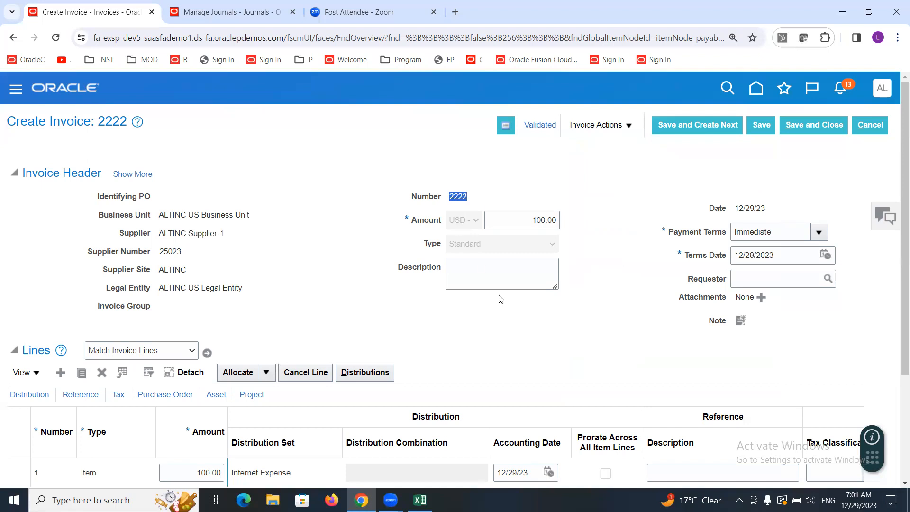
click(490, 194)
Step: Open the invoice summary from the validation status and view the item expense line's account segments in the accounting lines
click(535, 125)
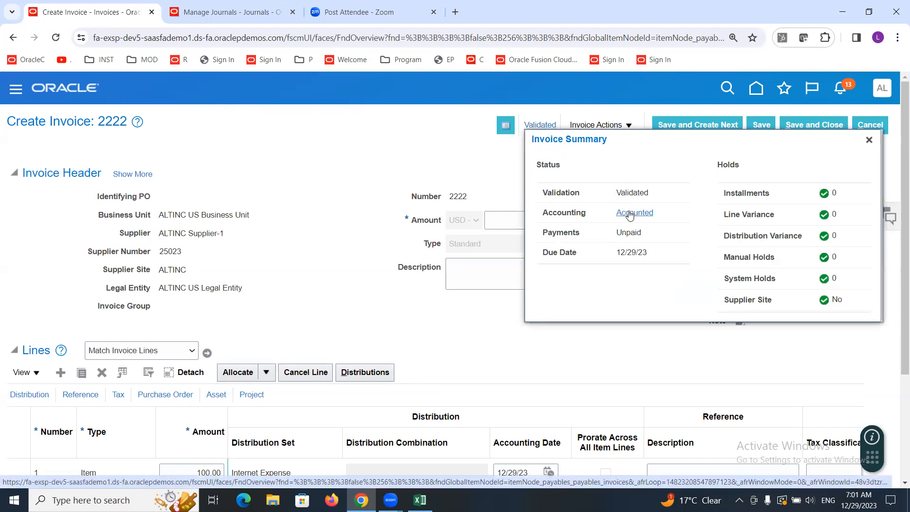
click(627, 212)
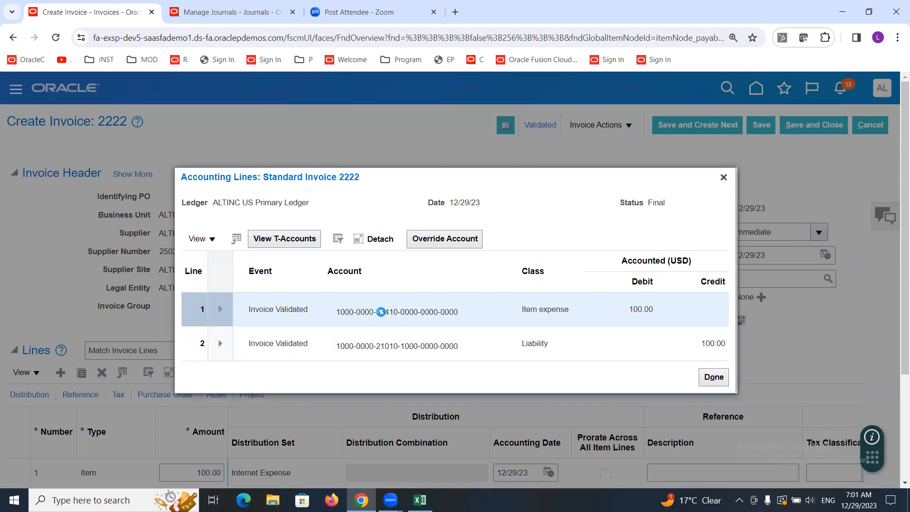
mouse_move(382, 312)
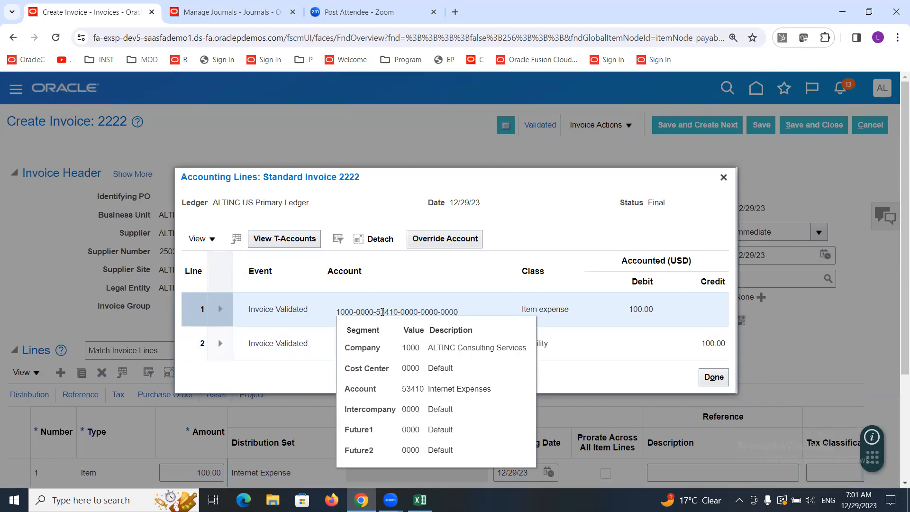
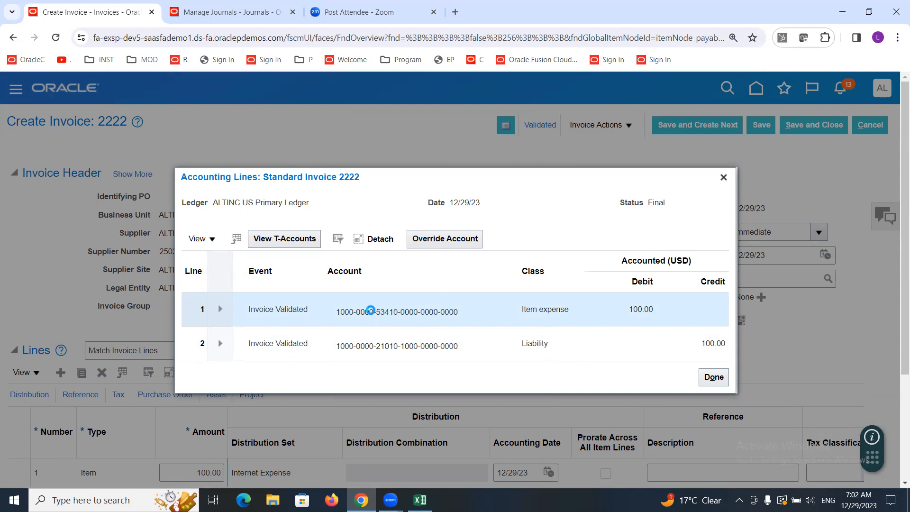
Step: Override the account on invoice 2222's item expense accounting line, searching descriptions for Misc and choosing account 60041 Miscellaneous Expenses
click(440, 240)
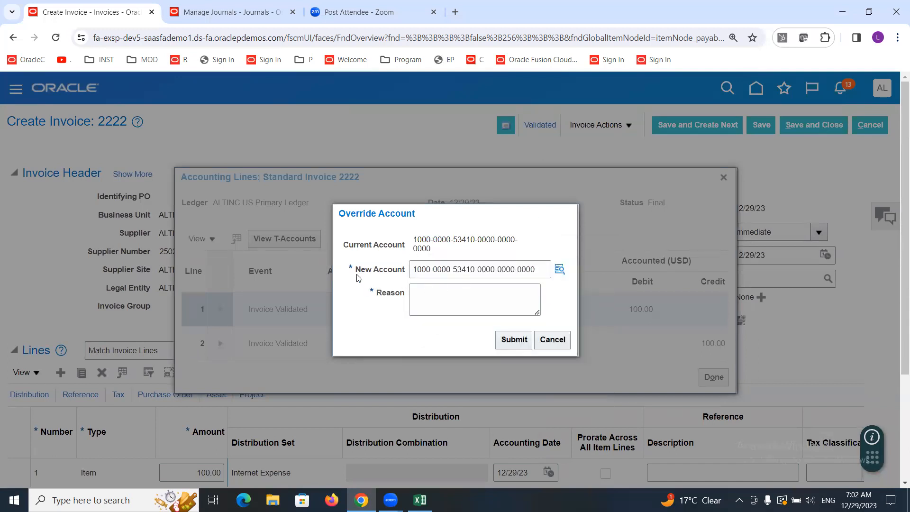
mouse_move(415, 241)
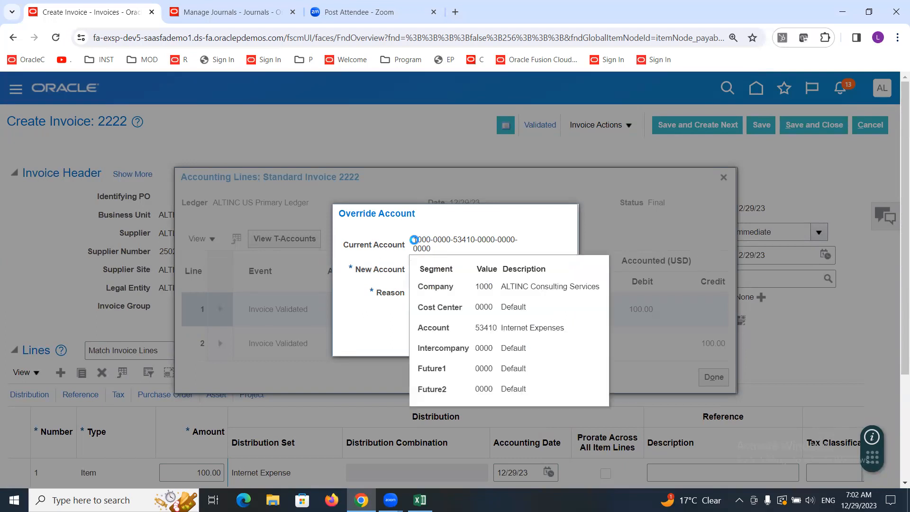
drag(416, 240, 438, 250)
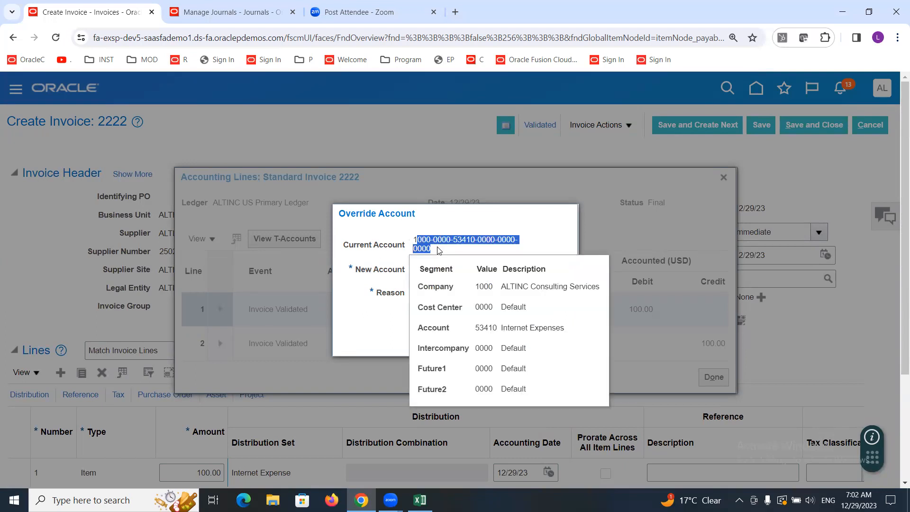
click(521, 228)
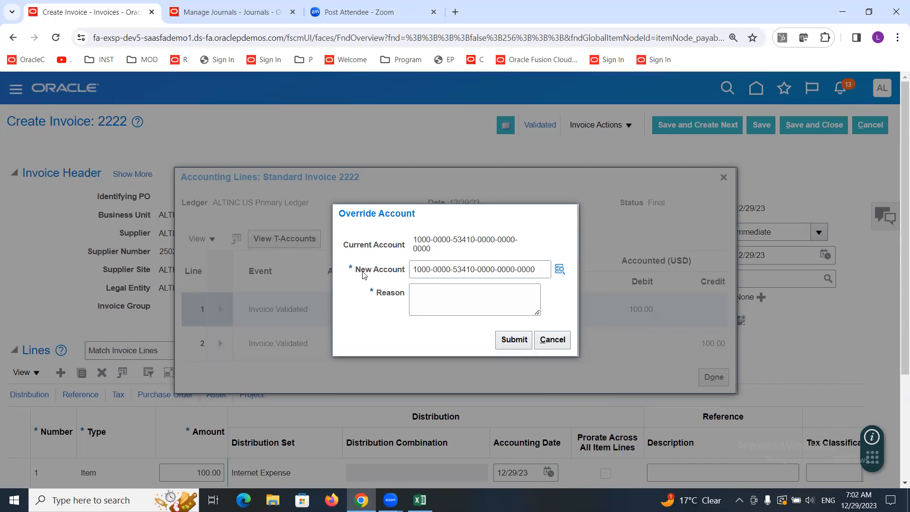
click(560, 268)
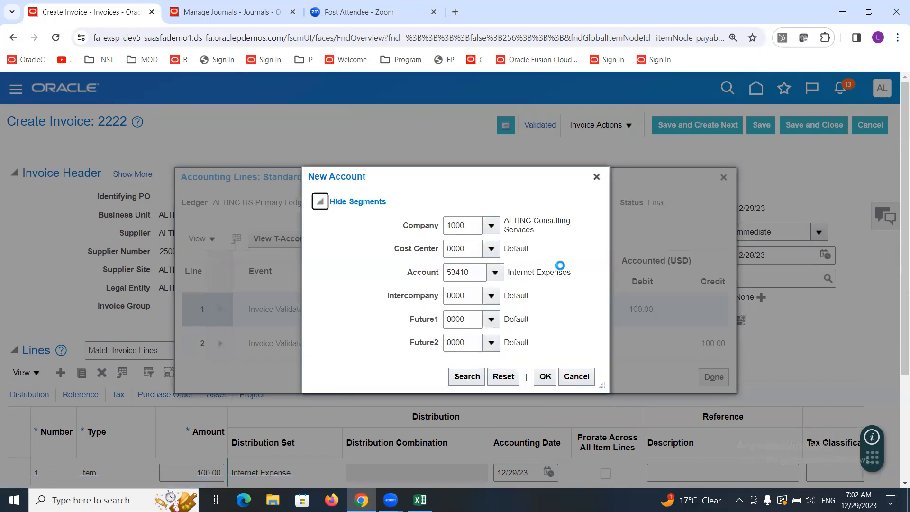
click(497, 272)
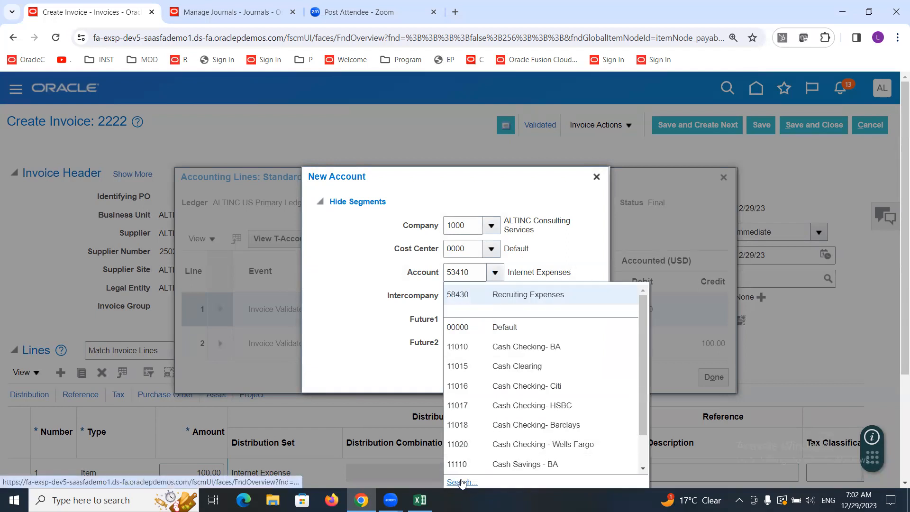
click(462, 482)
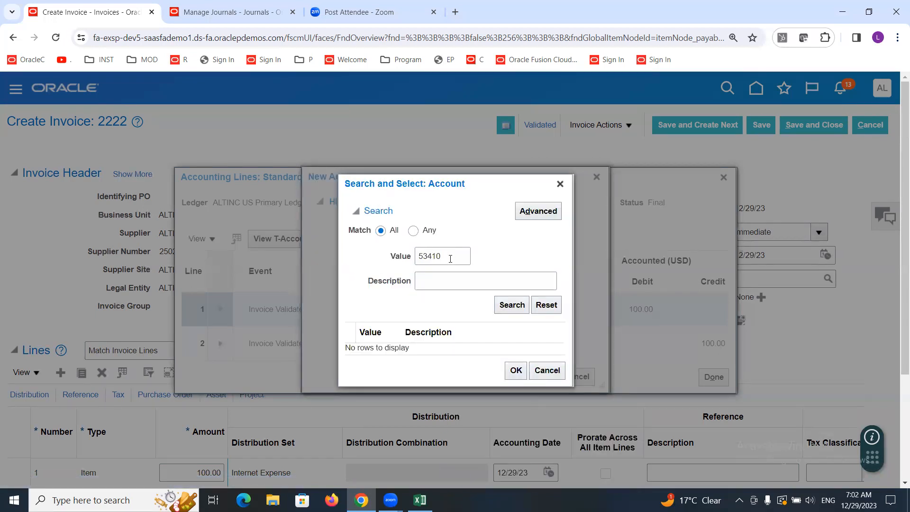
double_click(450, 259)
key(Tab)
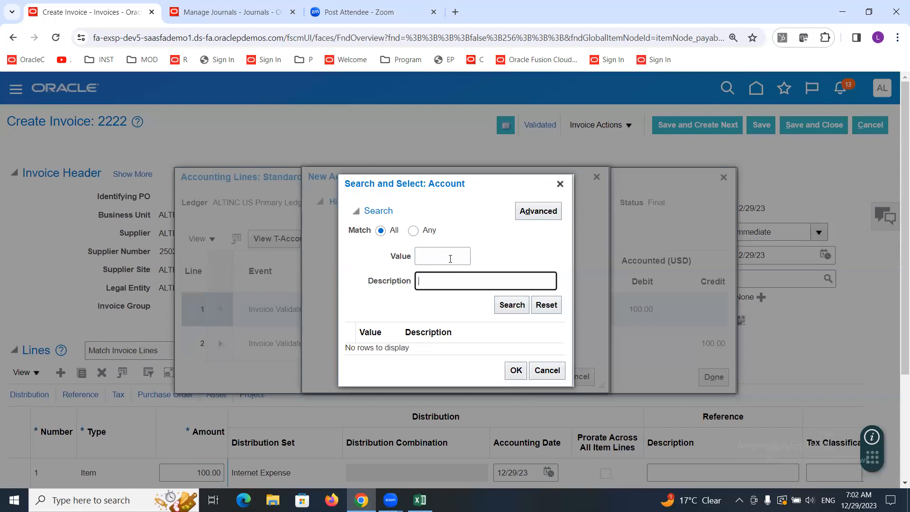
text(Misc)
click(507, 307)
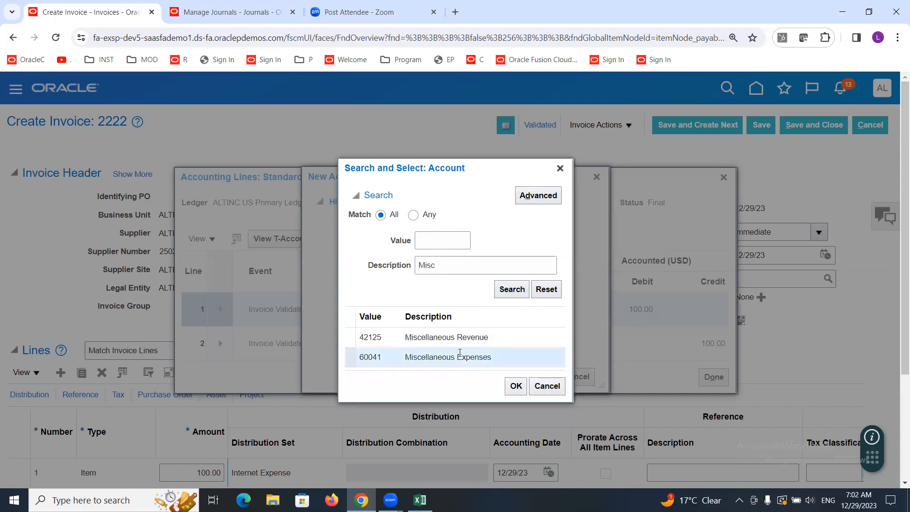
double_click(455, 357)
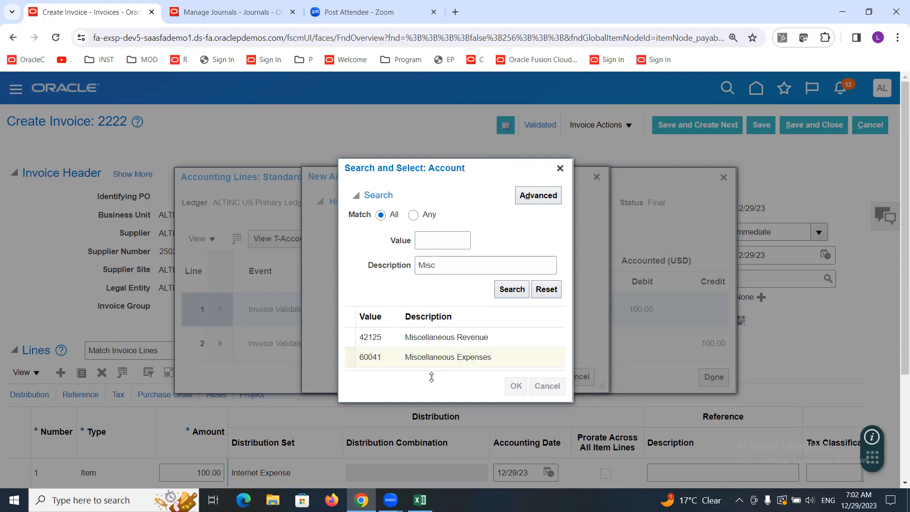
click(545, 376)
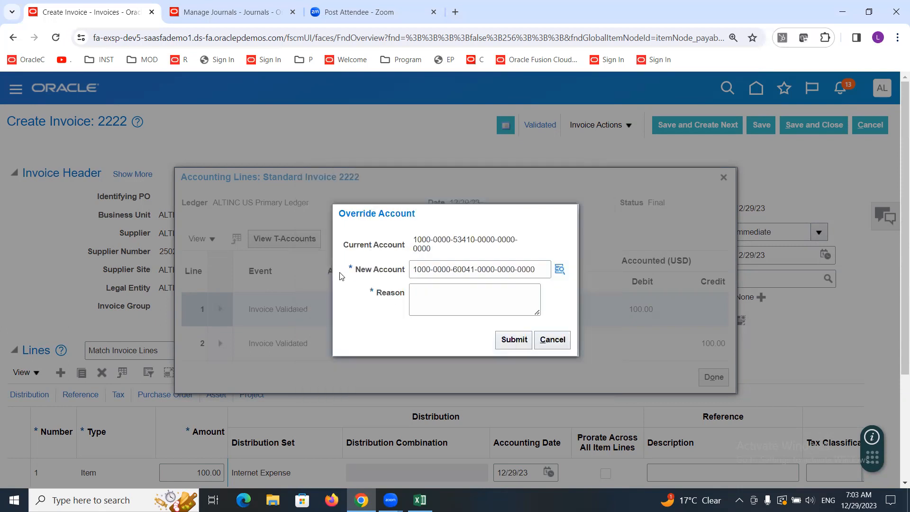
Step: Enter Correction as the override reason, submit the account override, and dismiss the confirmation
click(453, 306)
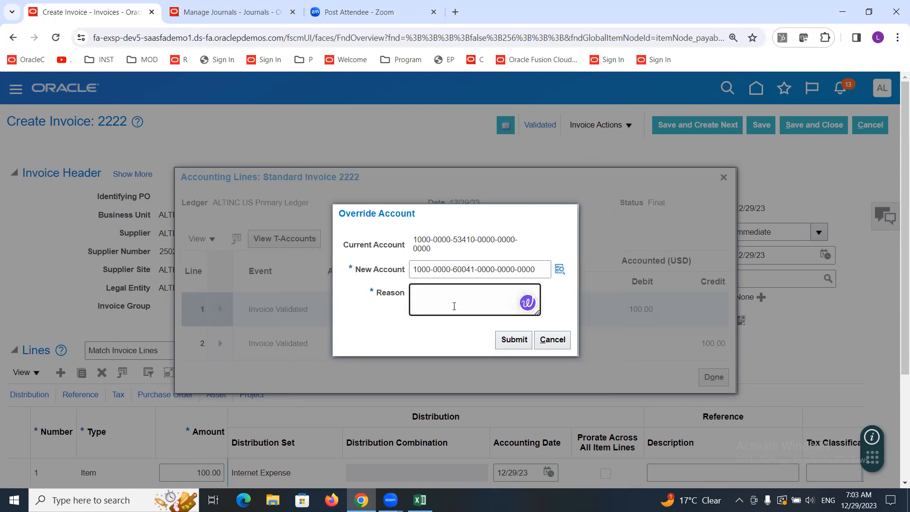
text(Correction)
click(370, 320)
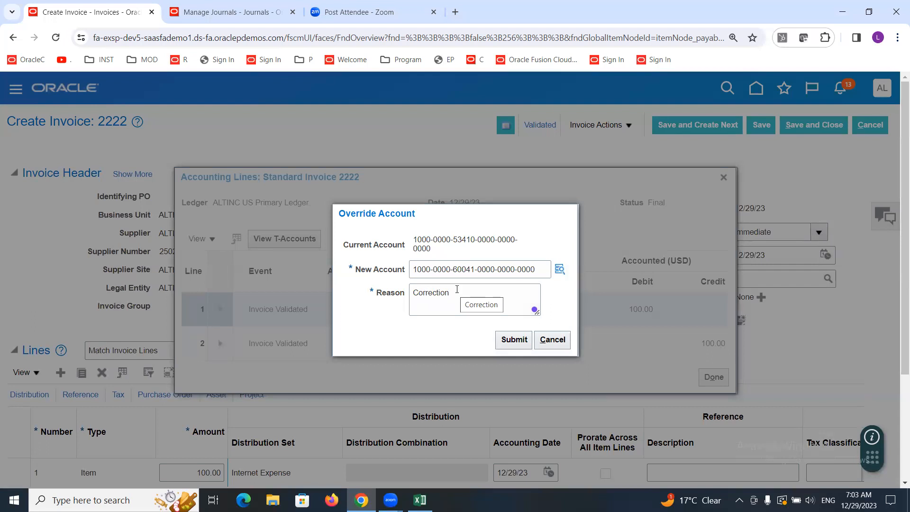
click(510, 342)
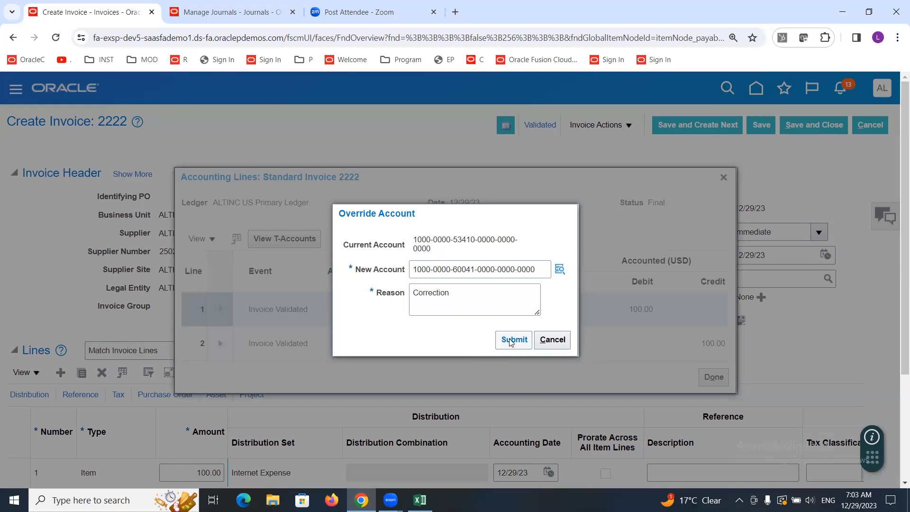
click(510, 341)
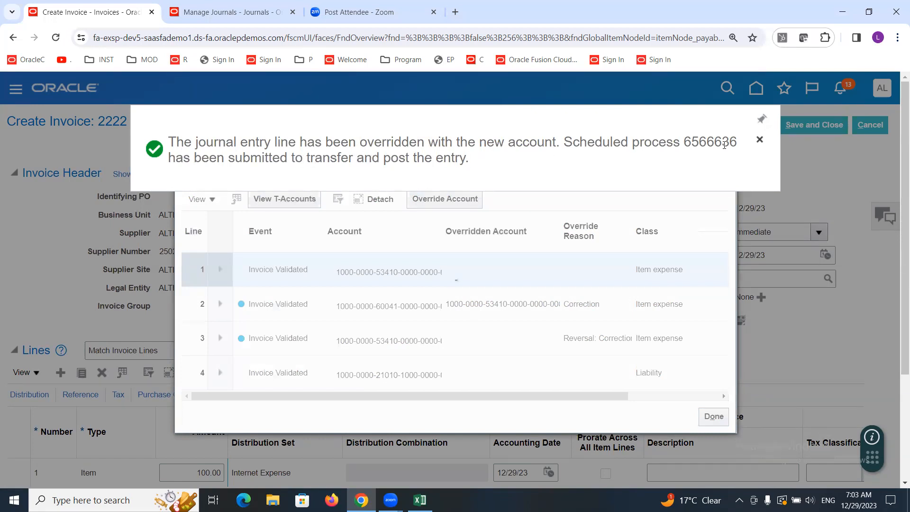
click(760, 140)
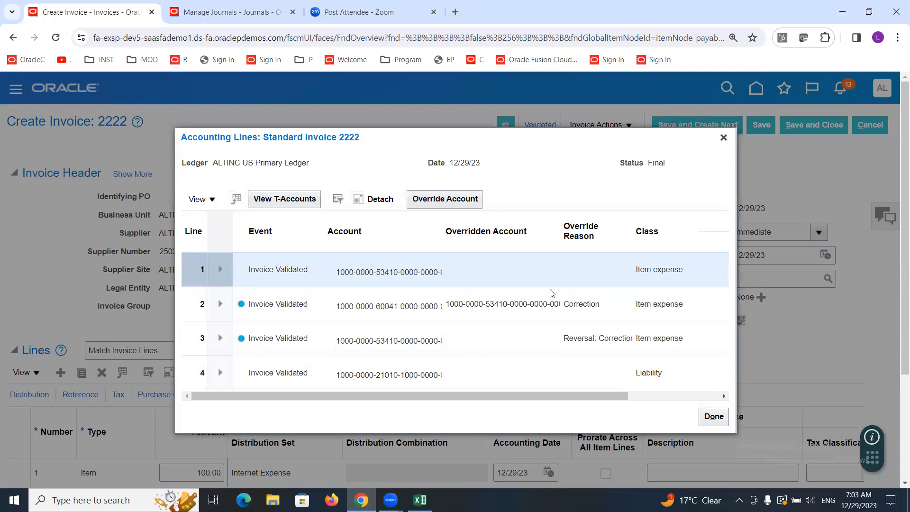
Step: Scroll through the accounting lines and inspect the account segments of the original item expense and liability lines
drag(462, 396, 582, 397)
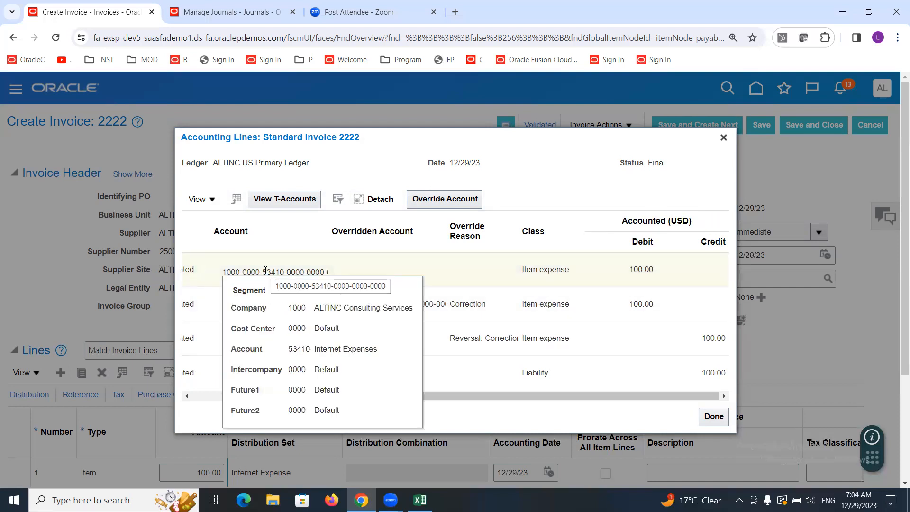
click(535, 370)
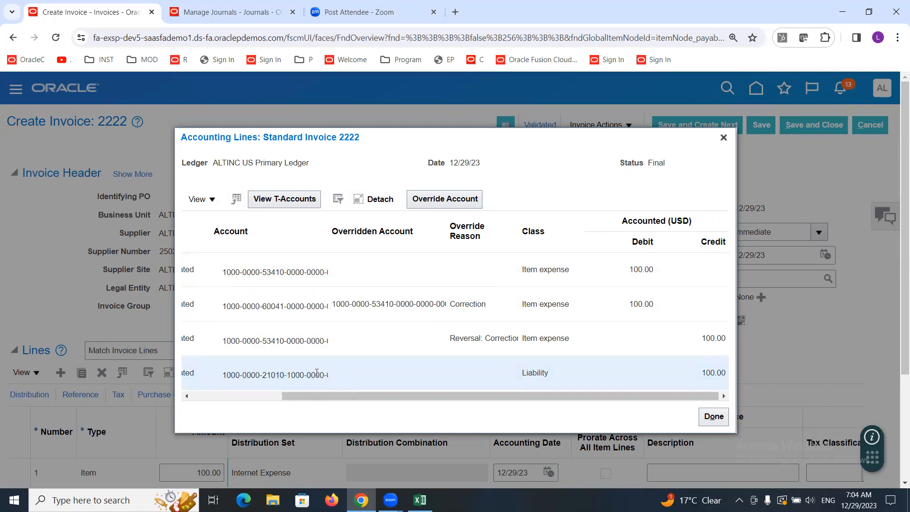
mouse_move(317, 372)
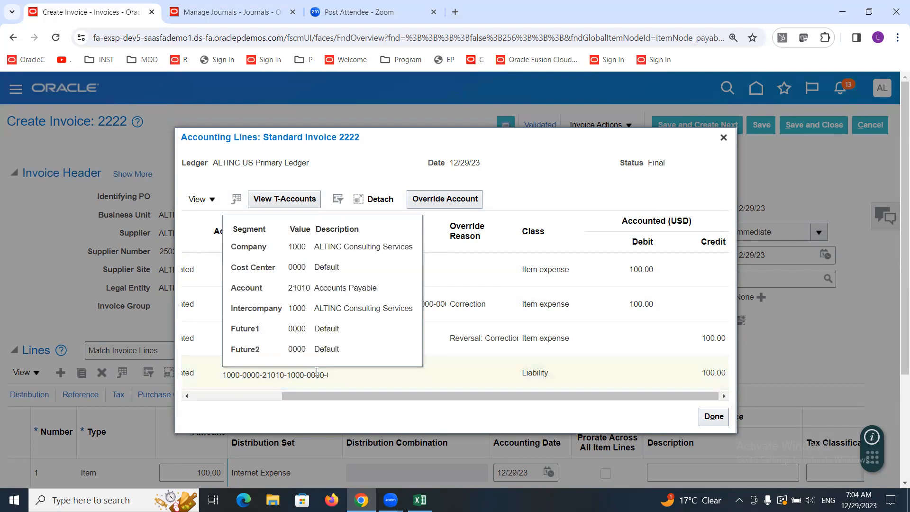
click(528, 269)
drag(562, 394, 479, 395)
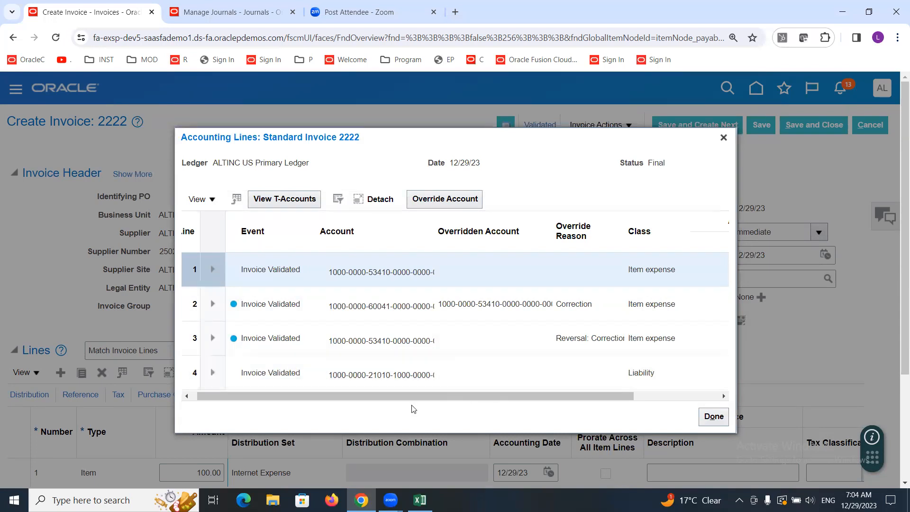
drag(403, 393, 490, 405)
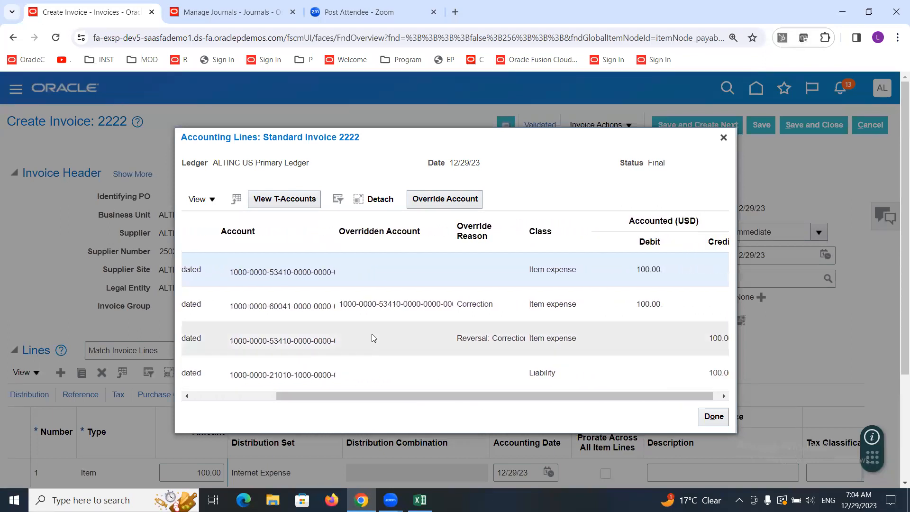
double_click(283, 272)
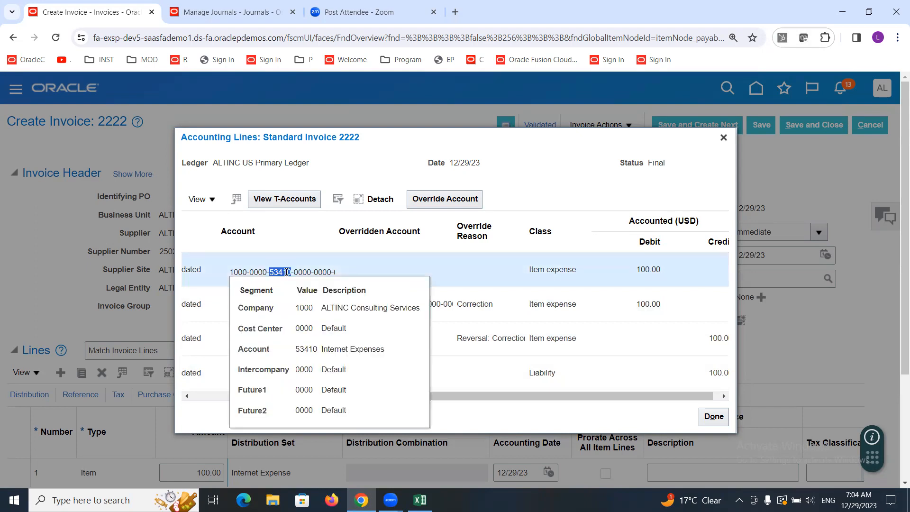
triple_click(286, 272)
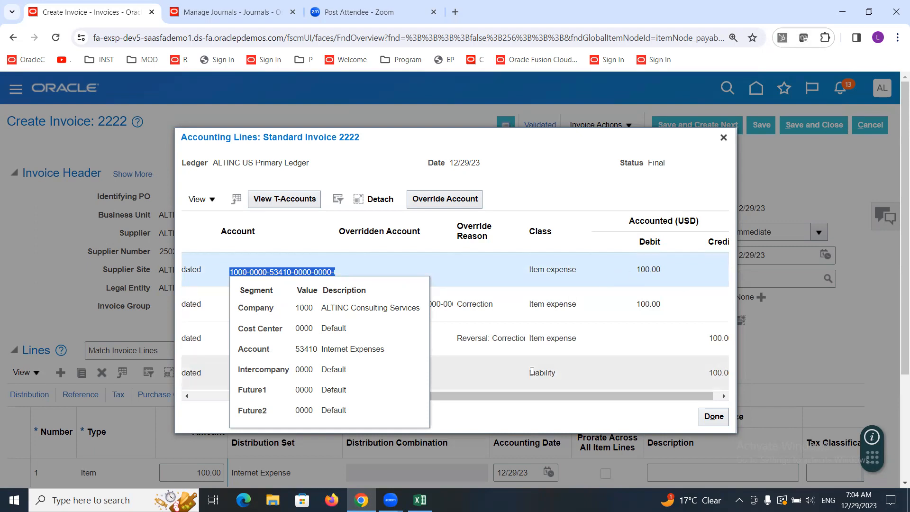
Step: Inspect the account segments of the reversal line and the corrected 60041 item expense line
click(488, 335)
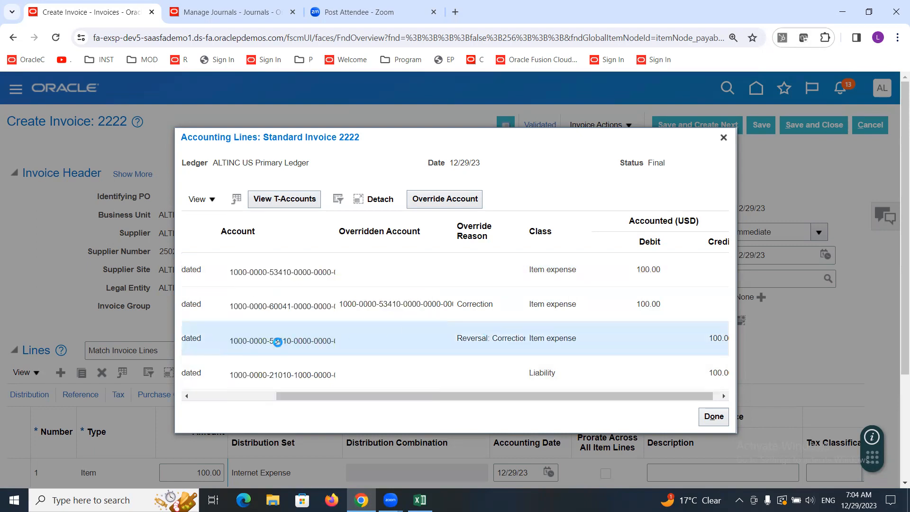
mouse_move(277, 341)
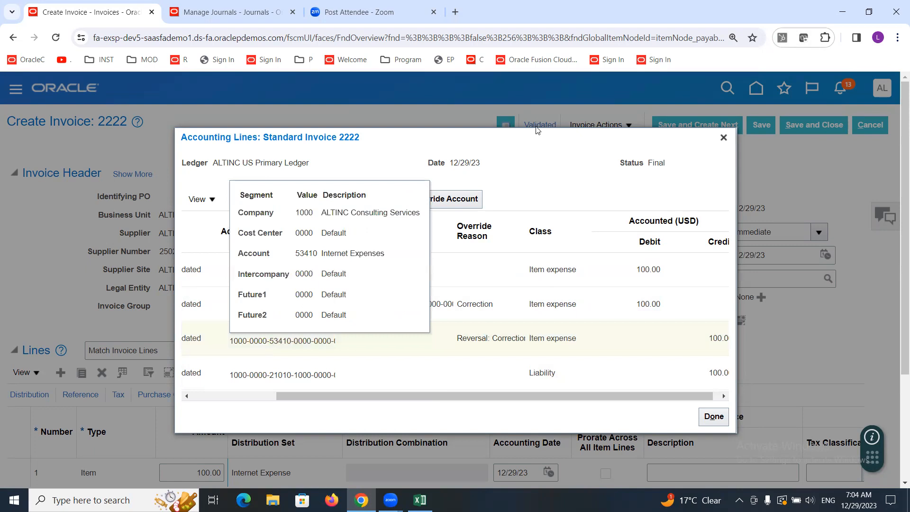
click(535, 181)
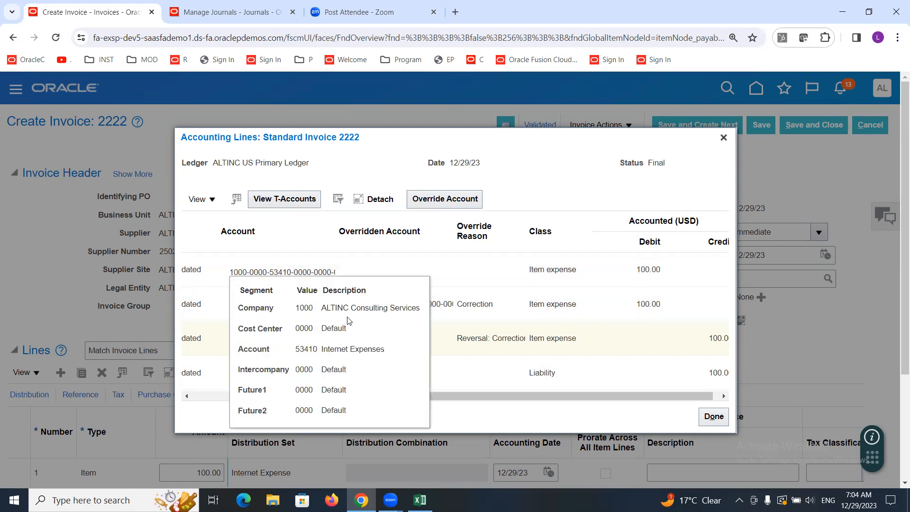
click(563, 159)
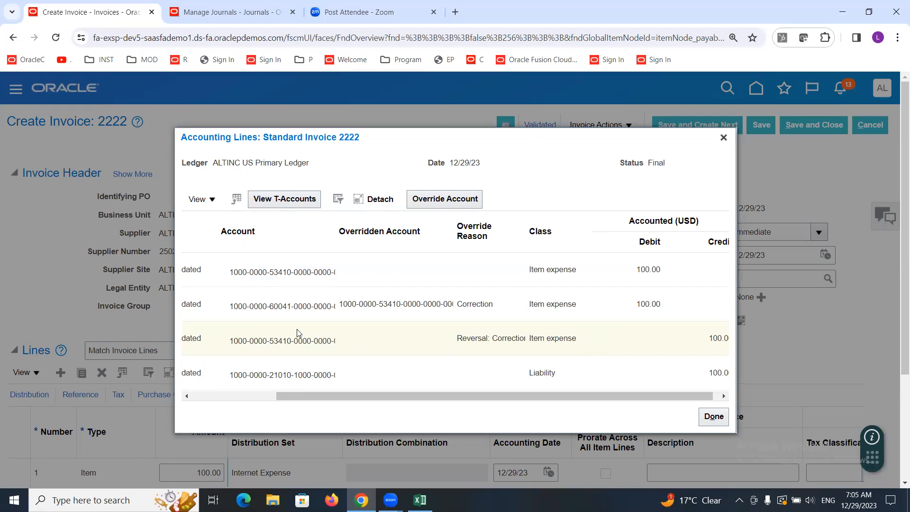
mouse_move(267, 307)
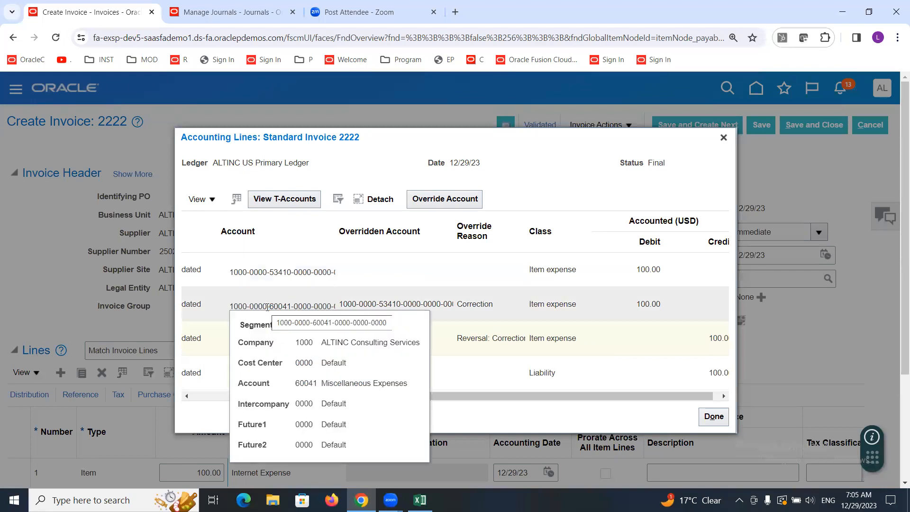
click(278, 271)
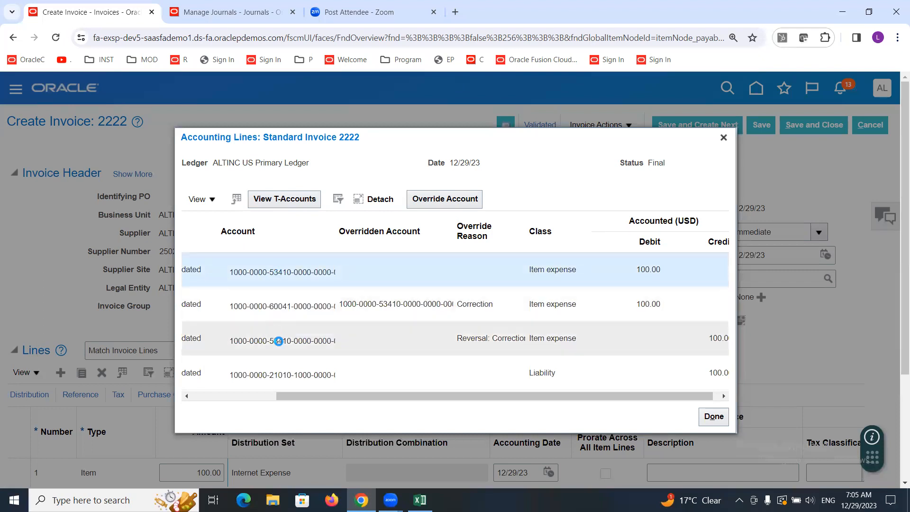
click(276, 340)
click(281, 274)
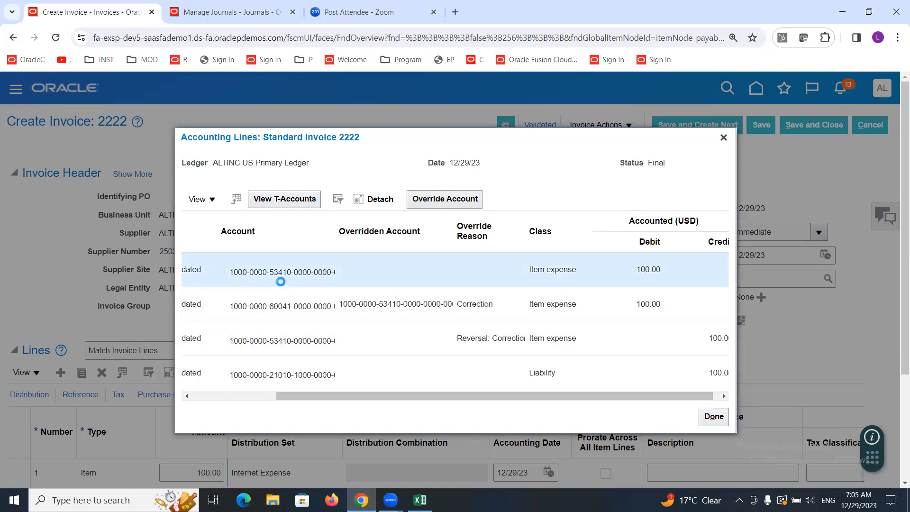
click(275, 343)
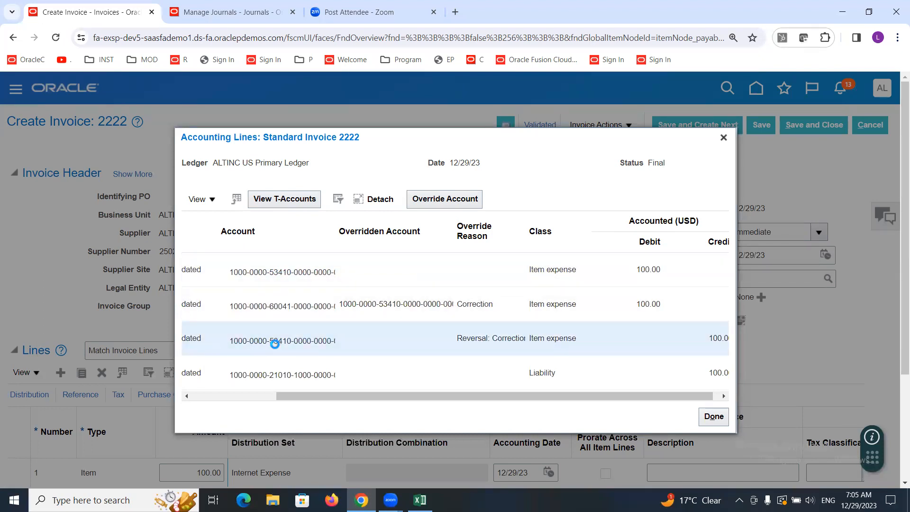
click(534, 188)
click(285, 305)
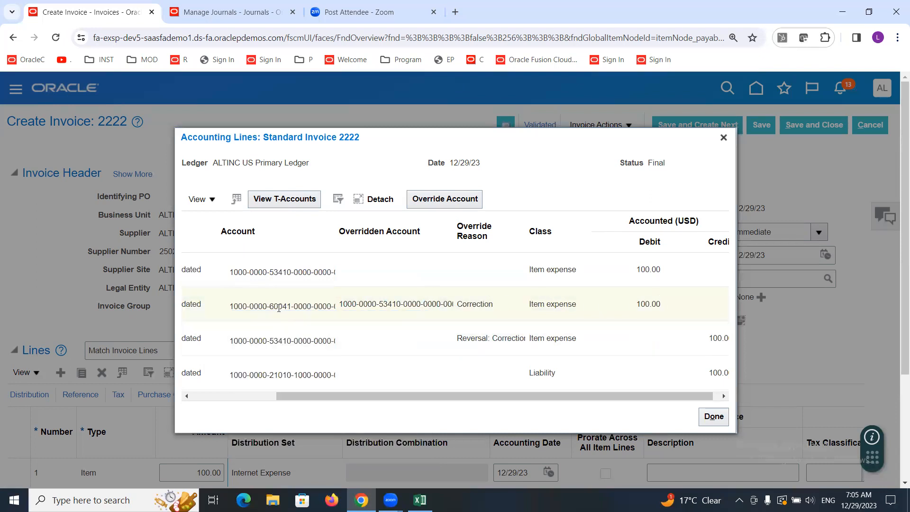
mouse_move(278, 308)
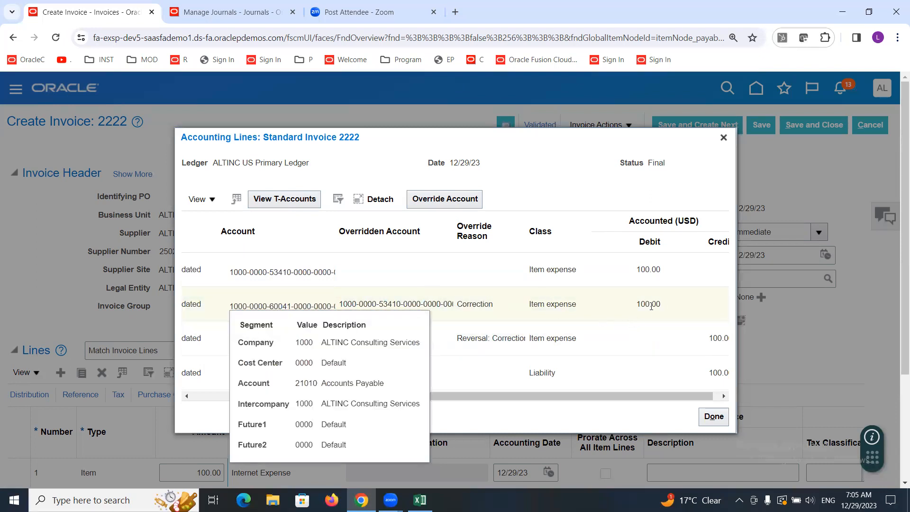
click(569, 375)
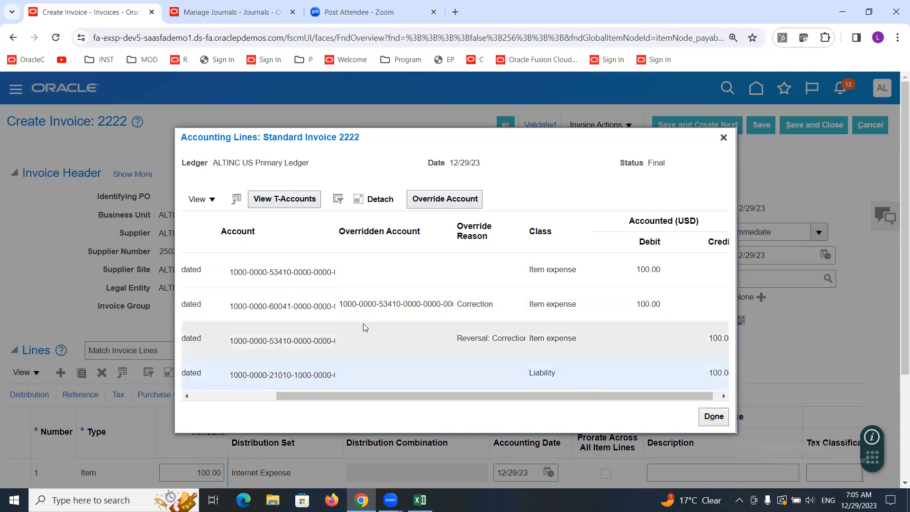
click(305, 299)
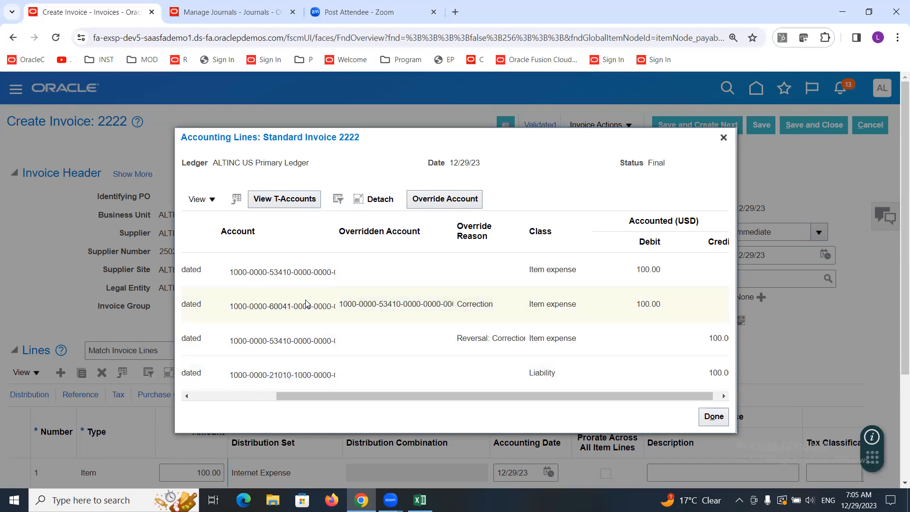
Step: Compare the reversal and corrected item expense lines, then close the accounting lines dialog
click(305, 340)
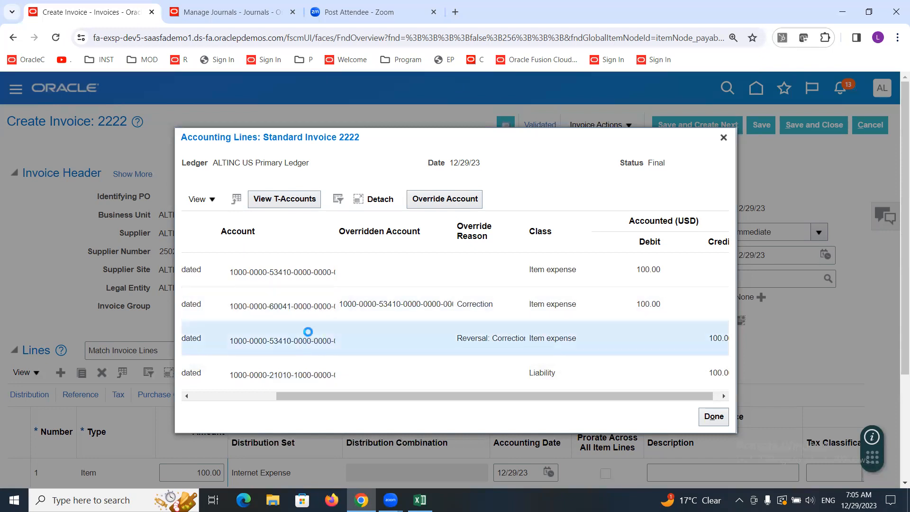
mouse_move(298, 276)
click(429, 305)
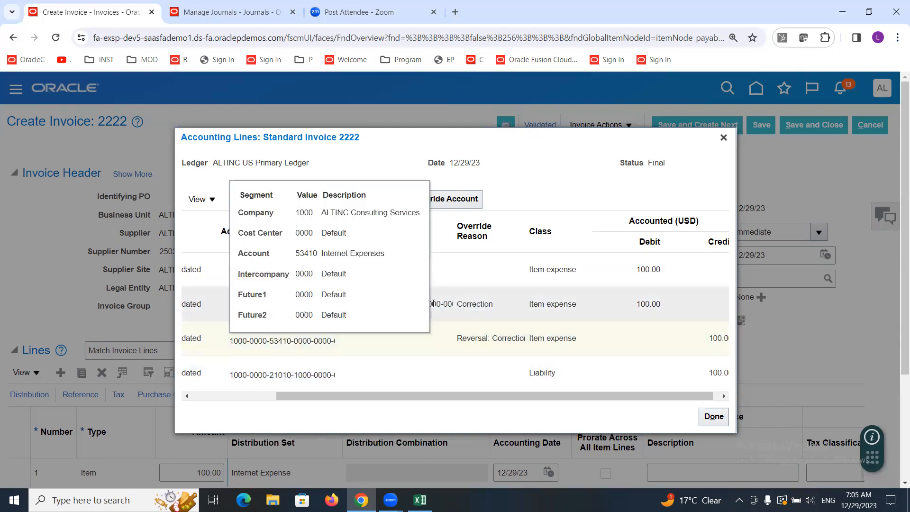
click(286, 338)
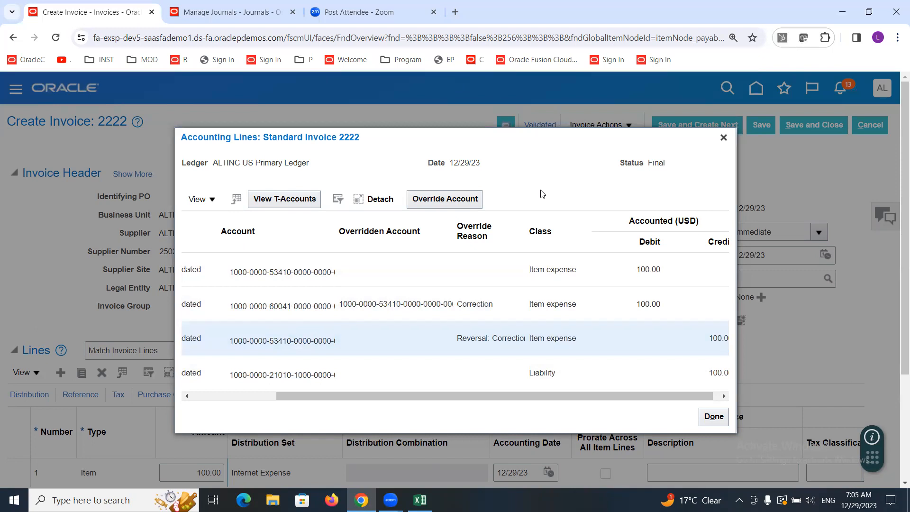
click(723, 138)
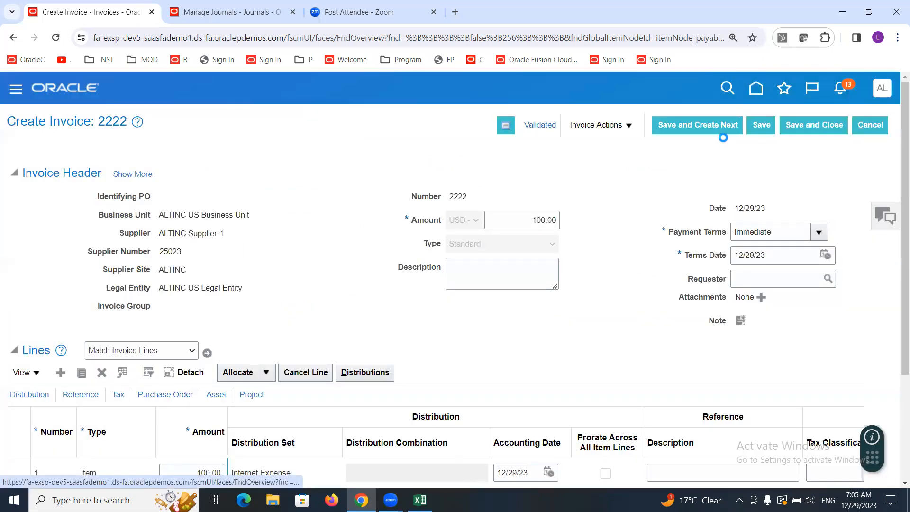
Step: Refresh the journal list, open the newest Dec-23 Purchase Invoices journal and review its journal line account segments
click(223, 13)
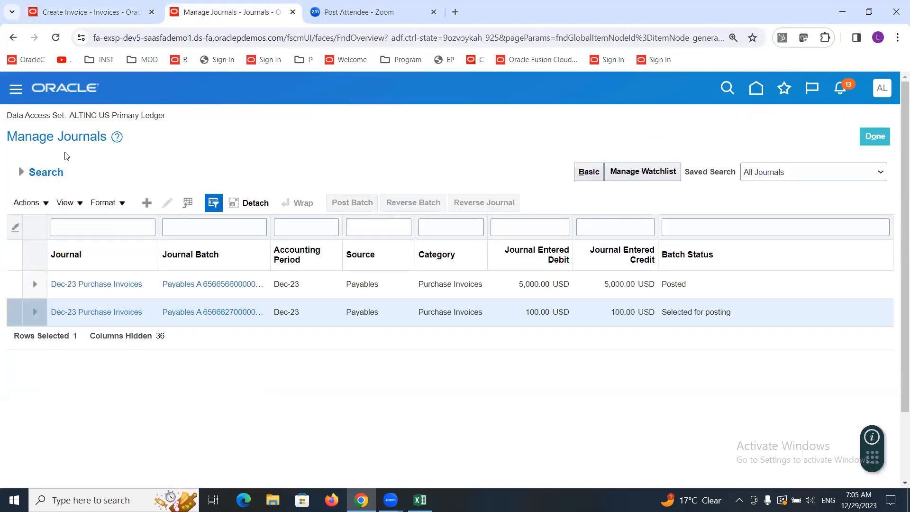
click(21, 172)
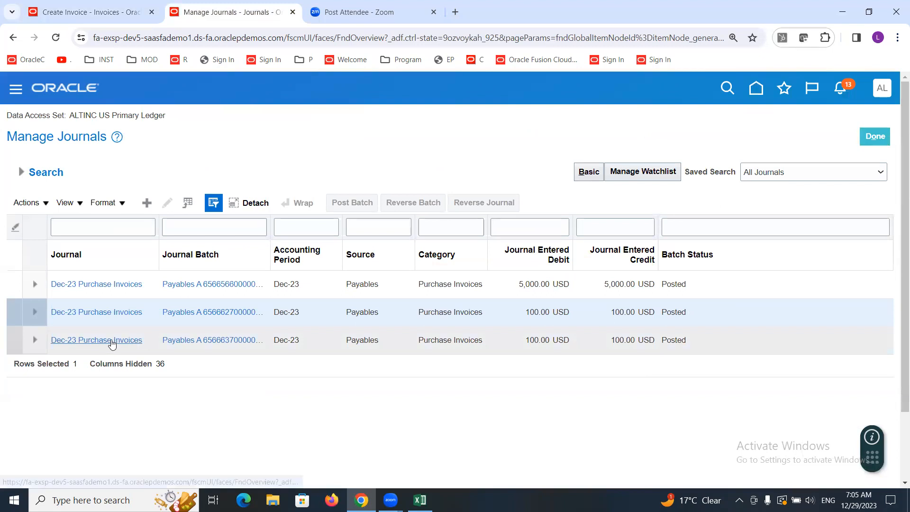
click(110, 340)
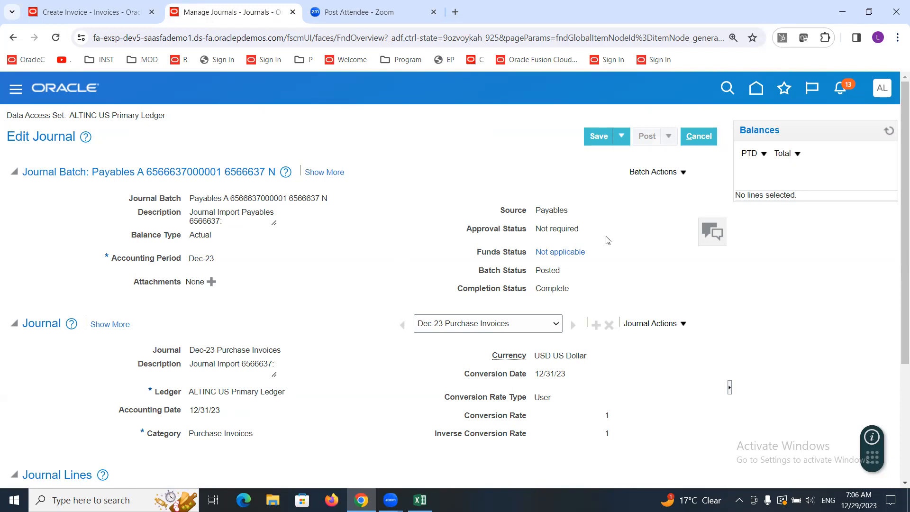
scroll(896, 186, down, 4)
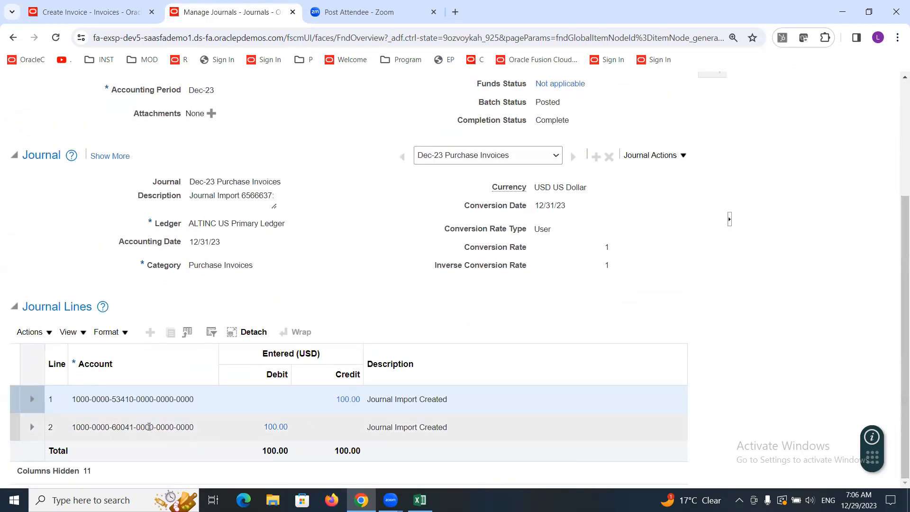
mouse_move(123, 426)
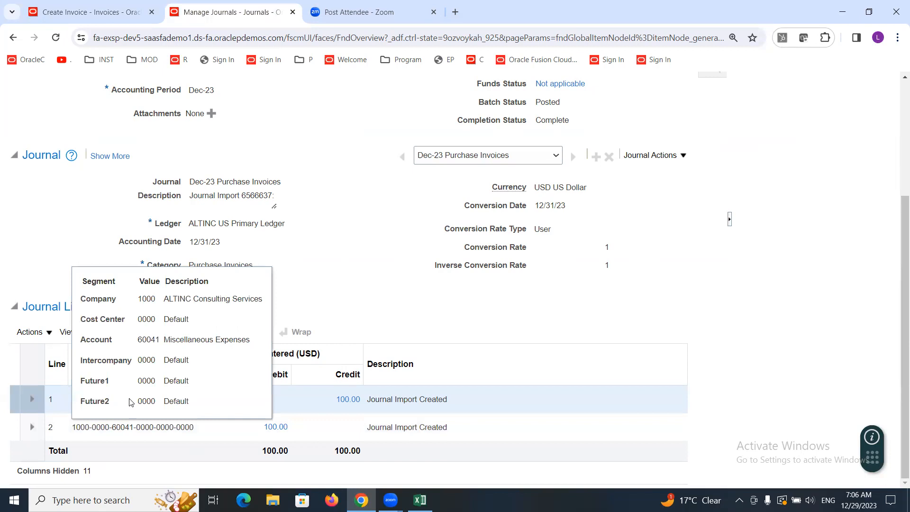
scroll(129, 399, up, 2)
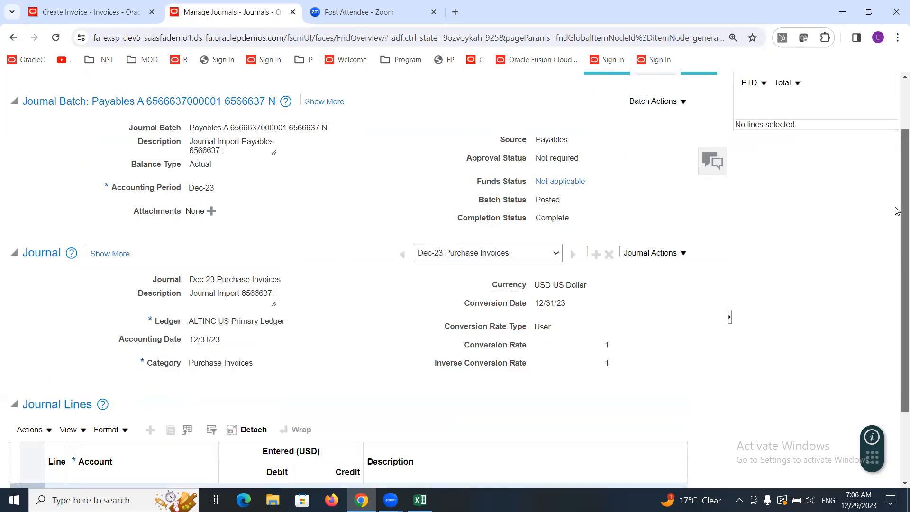
scroll(897, 214, down, 2)
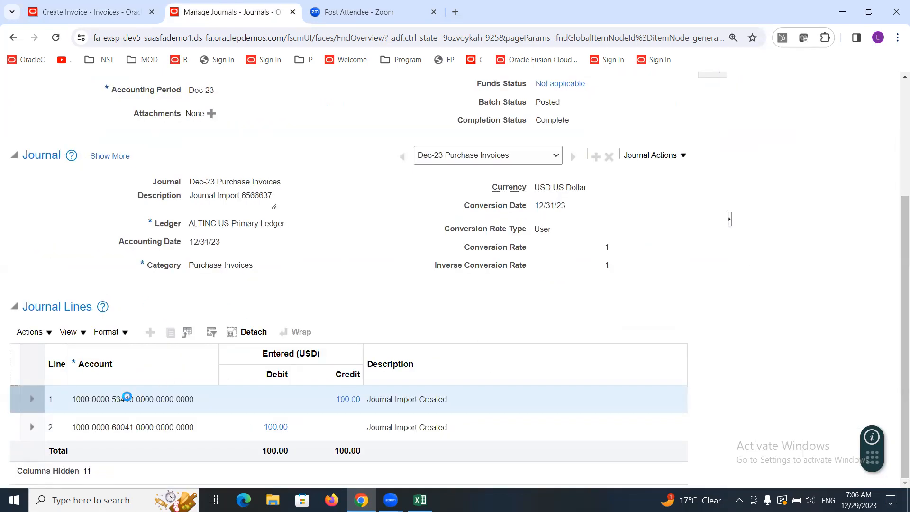
mouse_move(128, 396)
mouse_move(159, 397)
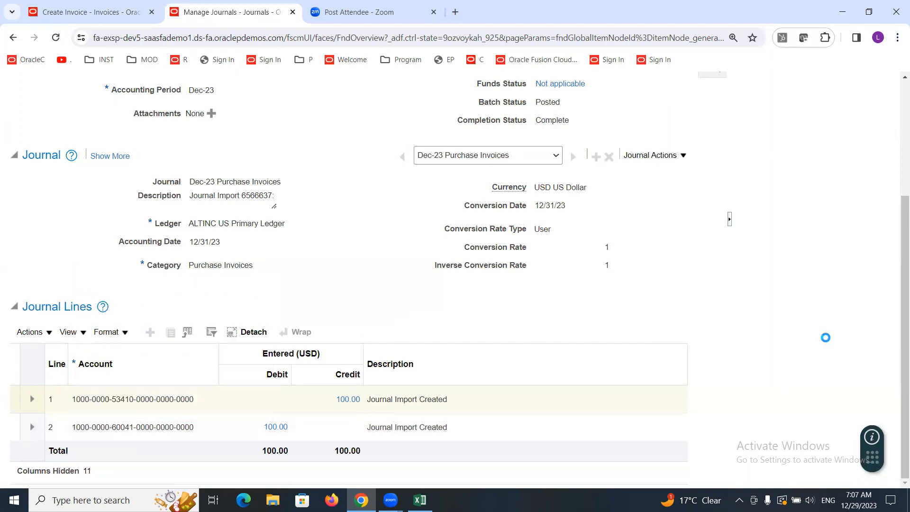
scroll(896, 309, up, 4)
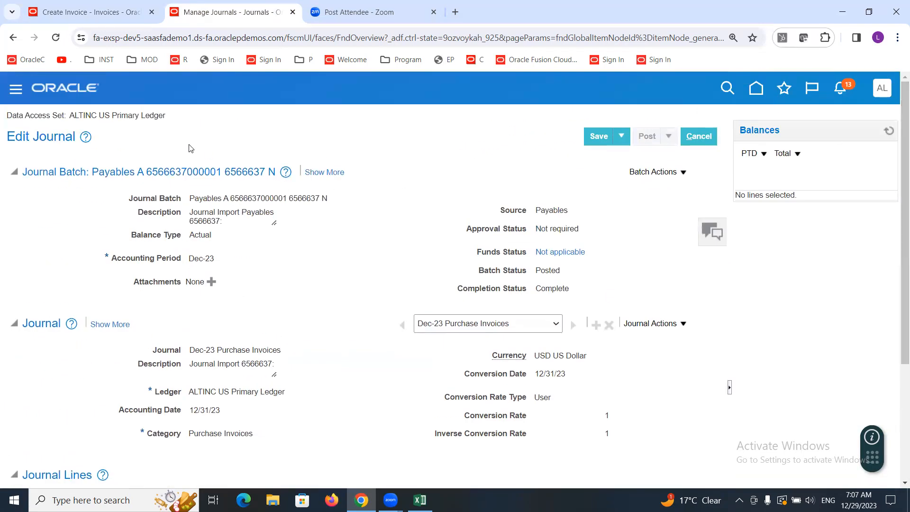
Step: Back on invoice 2222, open and close its invoice summary to review validation and accounting status
click(97, 11)
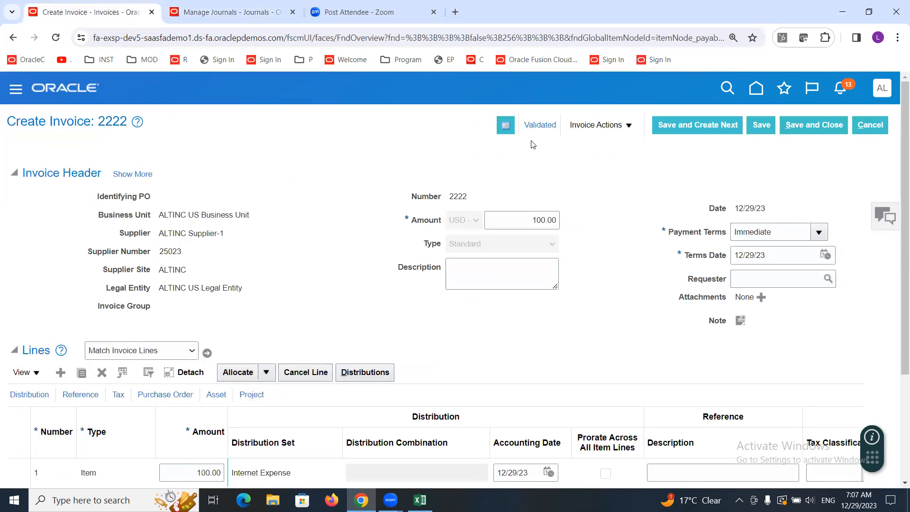
click(533, 126)
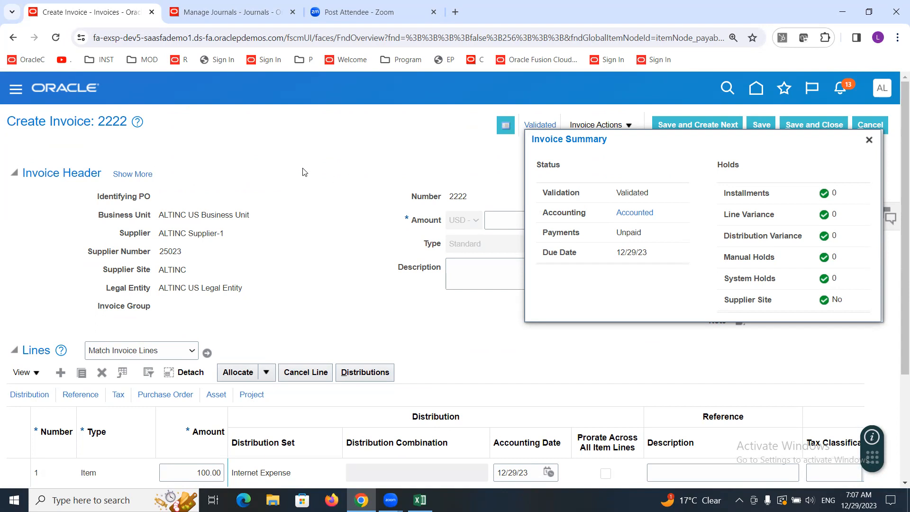
click(869, 141)
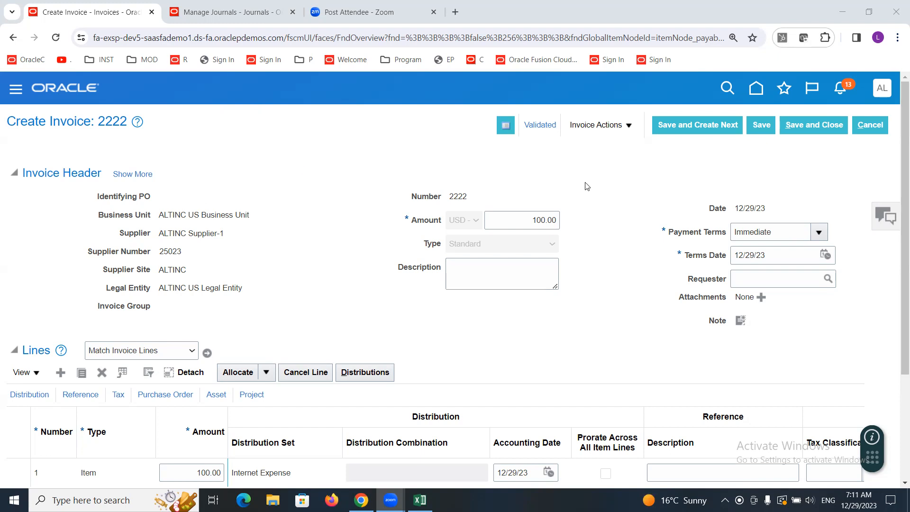
Step: Save and close invoice 2222, then briefly open and dismiss the invoices task list
click(815, 122)
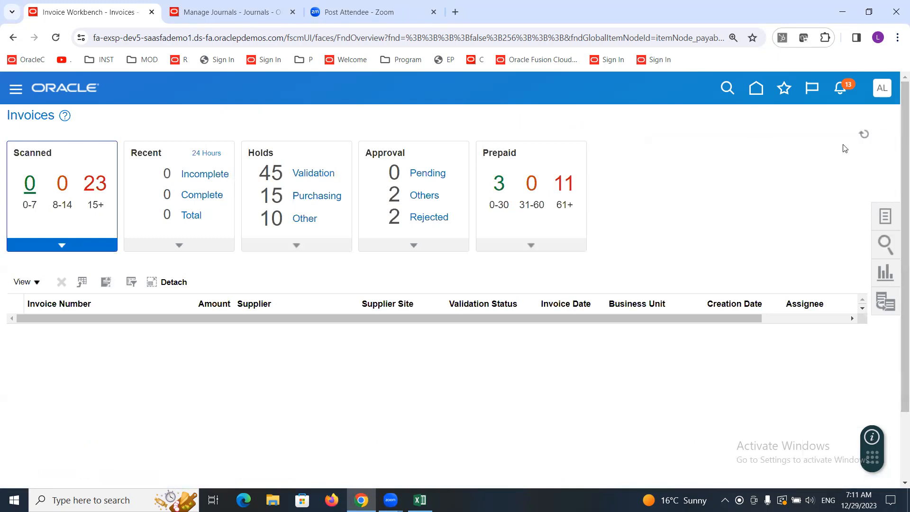
click(885, 218)
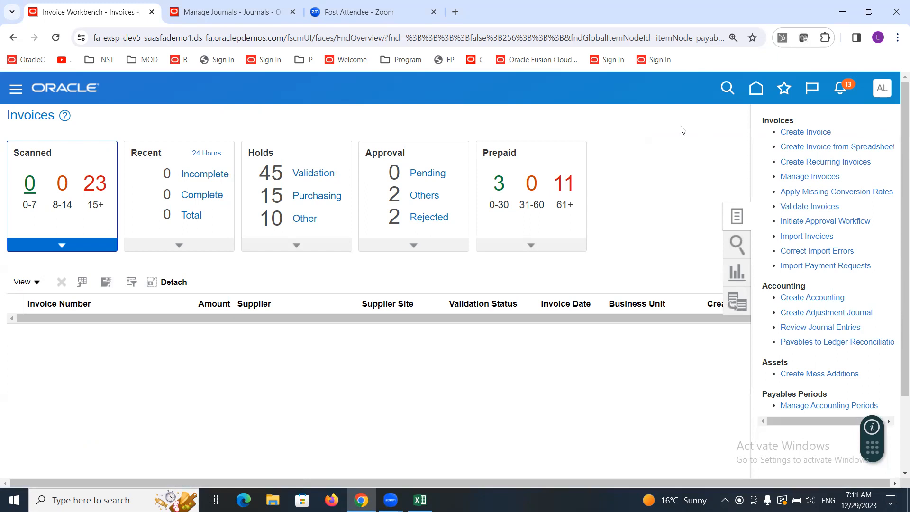
click(678, 124)
Step: Leave the journal editor without saving and exit Manage Journals
click(178, 8)
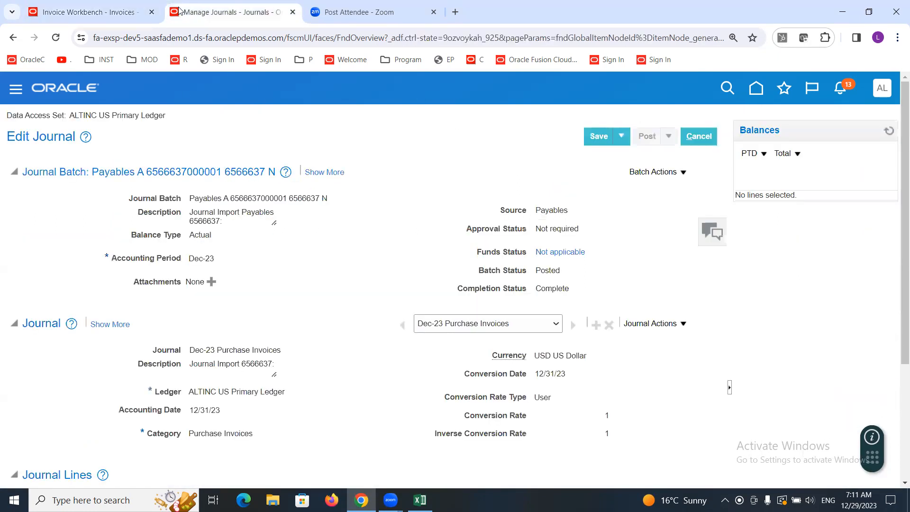
click(699, 136)
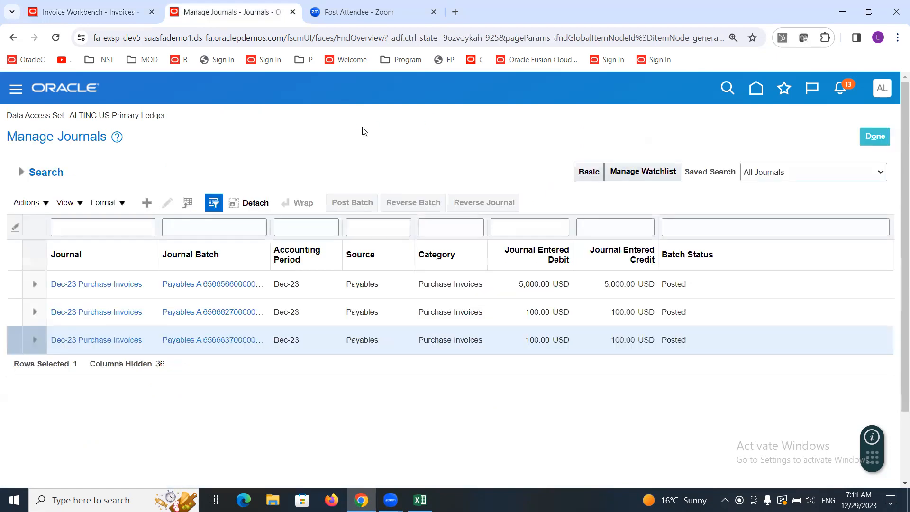
click(874, 138)
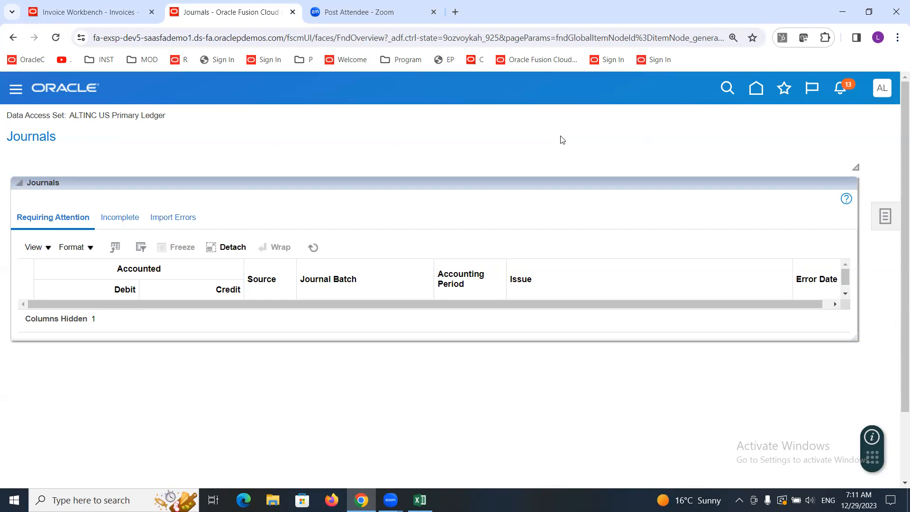
click(884, 87)
click(658, 286)
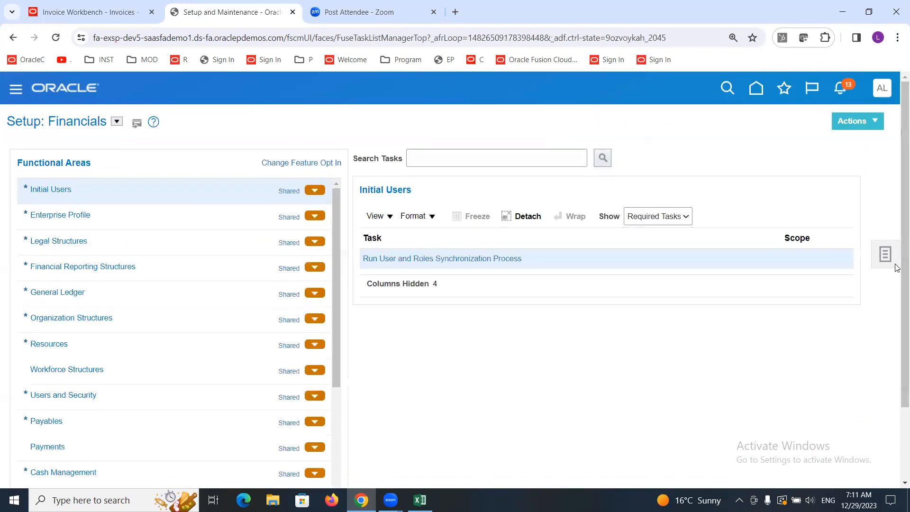
click(887, 254)
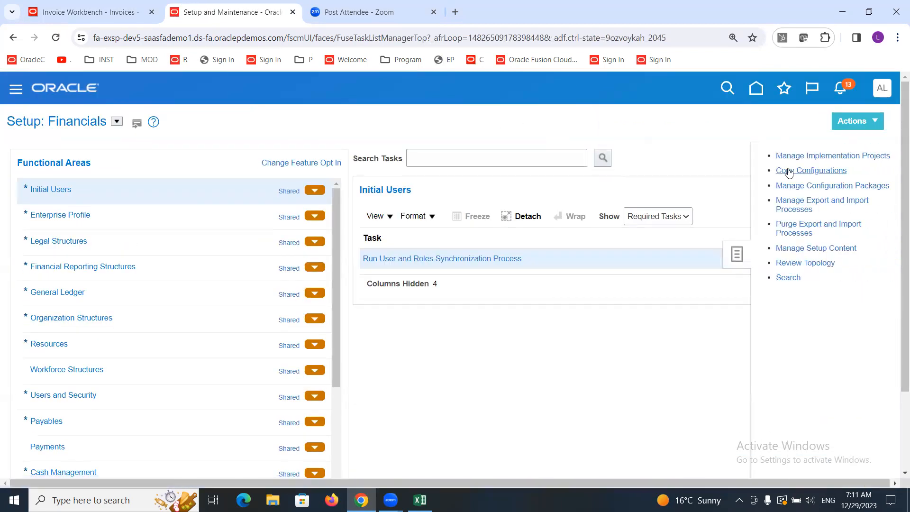
Step: Return to the Invoices workbench and start creating a new invoice
click(75, 16)
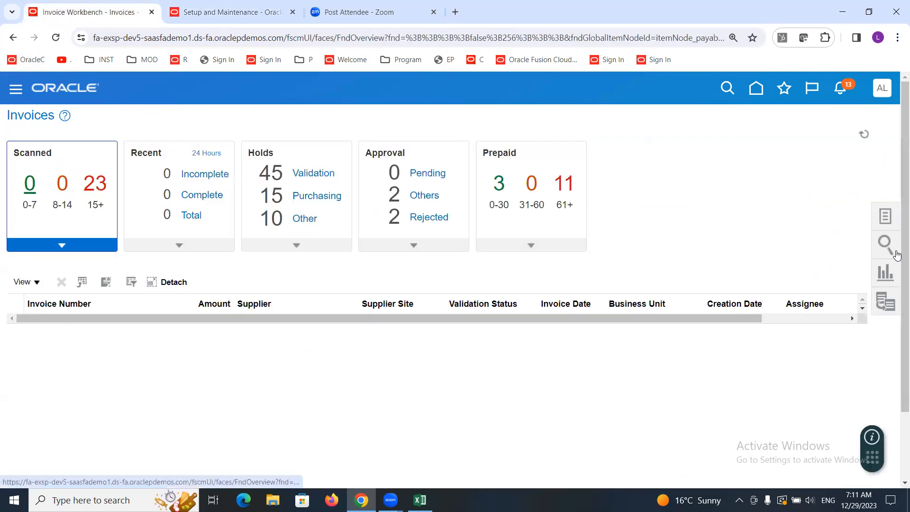
click(885, 219)
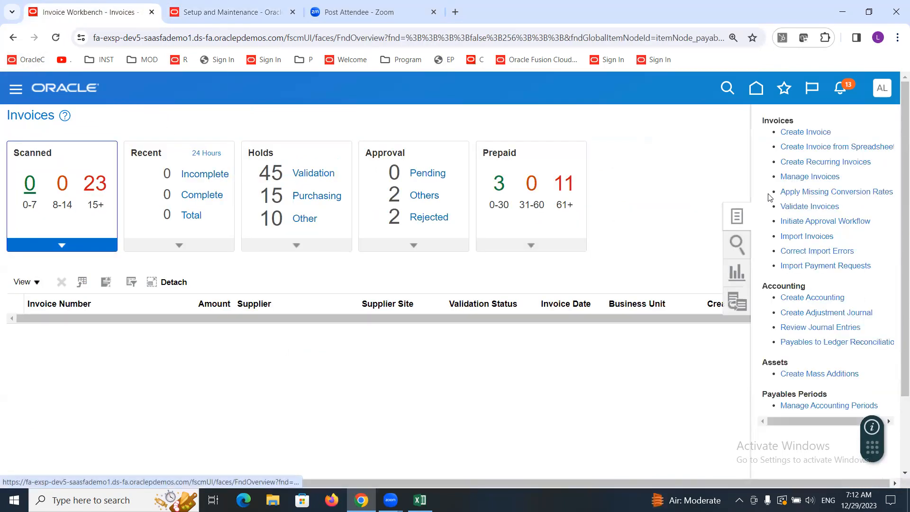
click(799, 131)
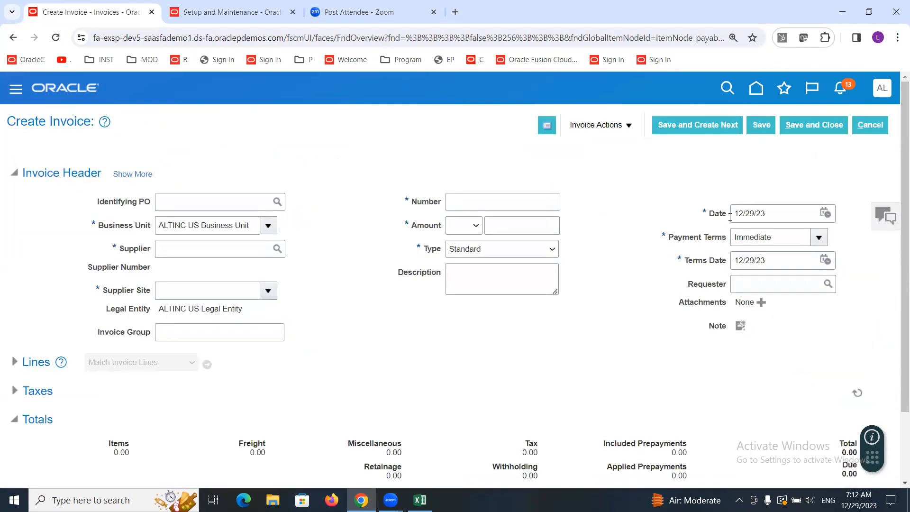
Step: Set the new invoice's date to 12/25/23 using the calendar
drag(707, 214, 730, 216)
click(771, 213)
click(604, 243)
click(829, 216)
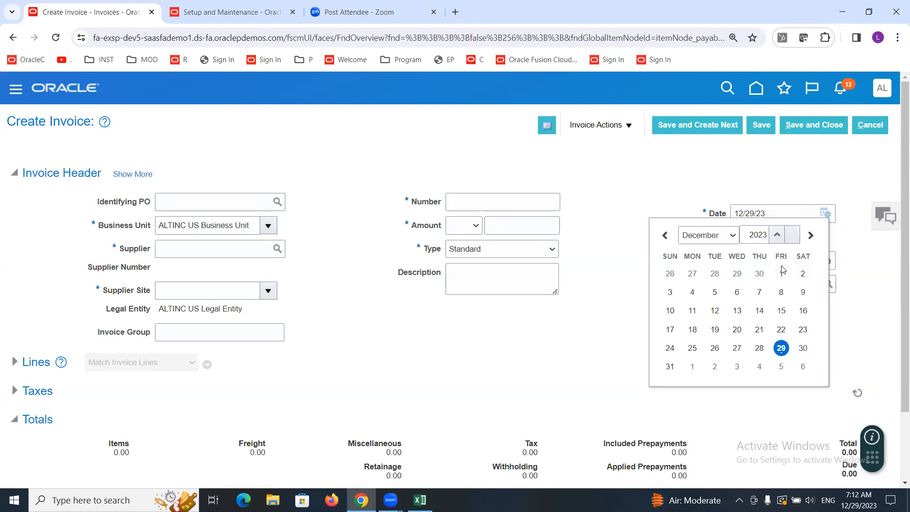
click(693, 349)
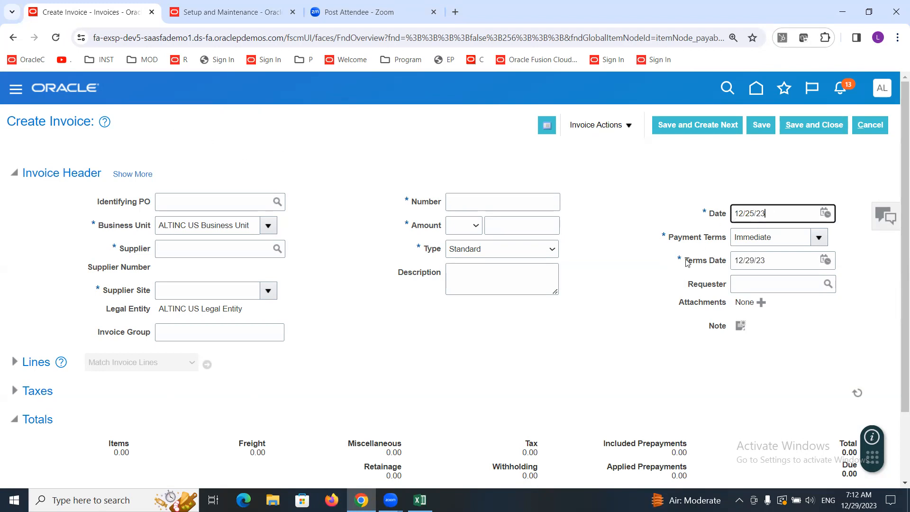
Step: Change the invoice's payment terms to Carrier Net 30
drag(688, 264, 727, 266)
click(666, 282)
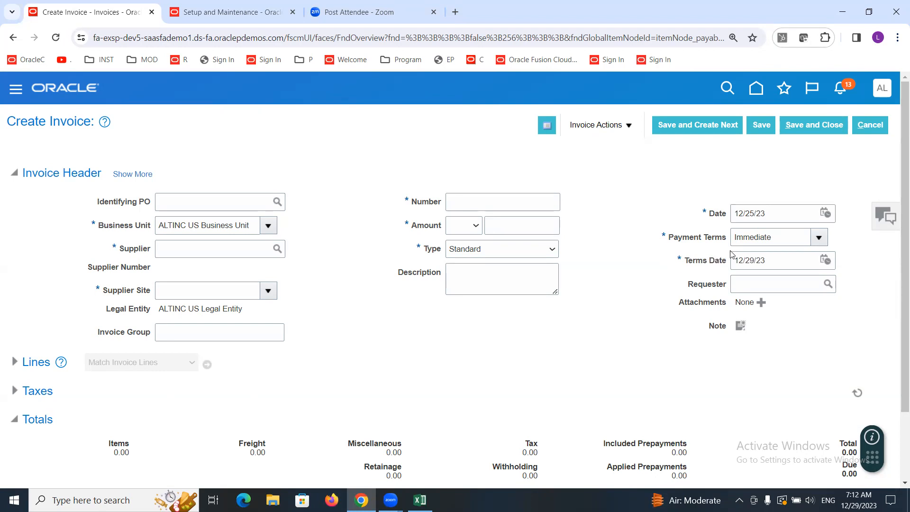
double_click(740, 237)
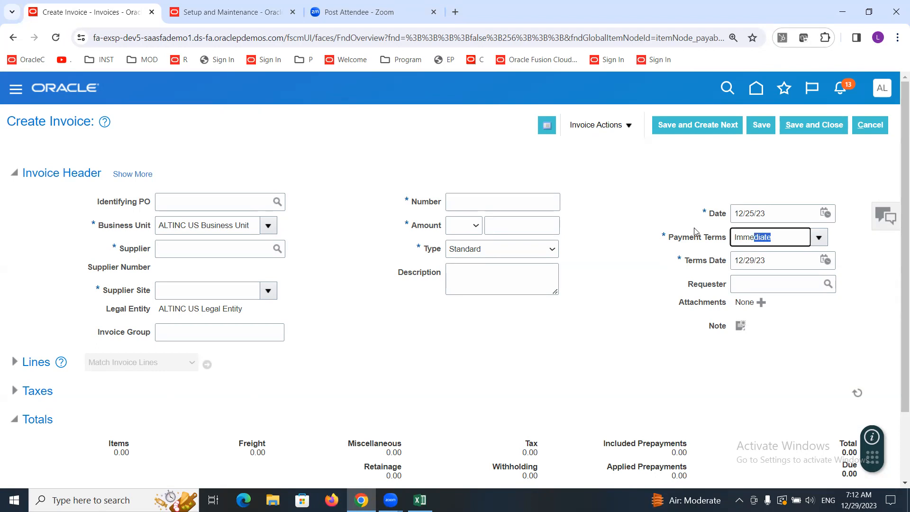
click(598, 279)
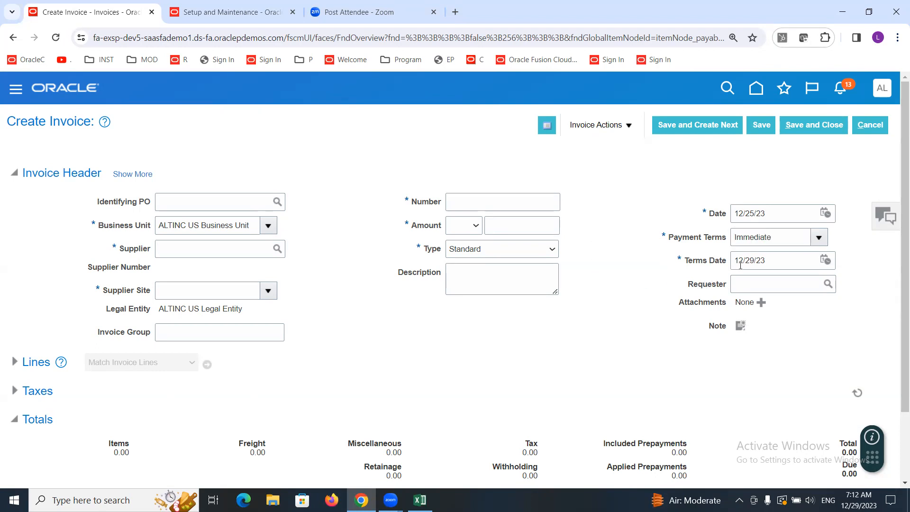
click(819, 239)
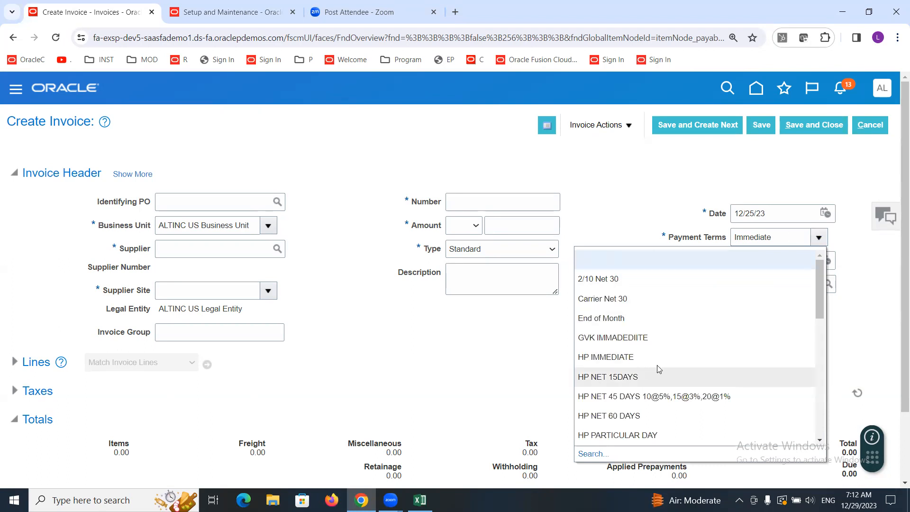
click(652, 300)
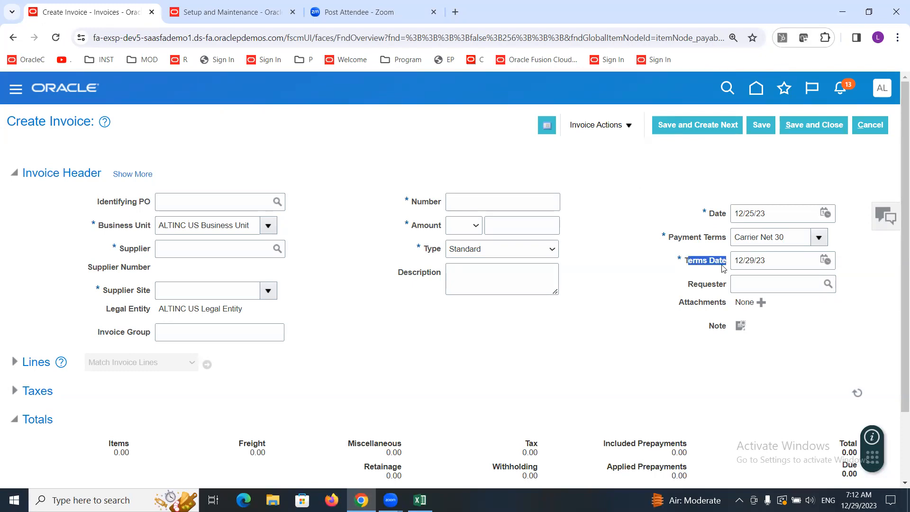
Step: Set the payment terms back to Immediate
click(681, 273)
click(817, 241)
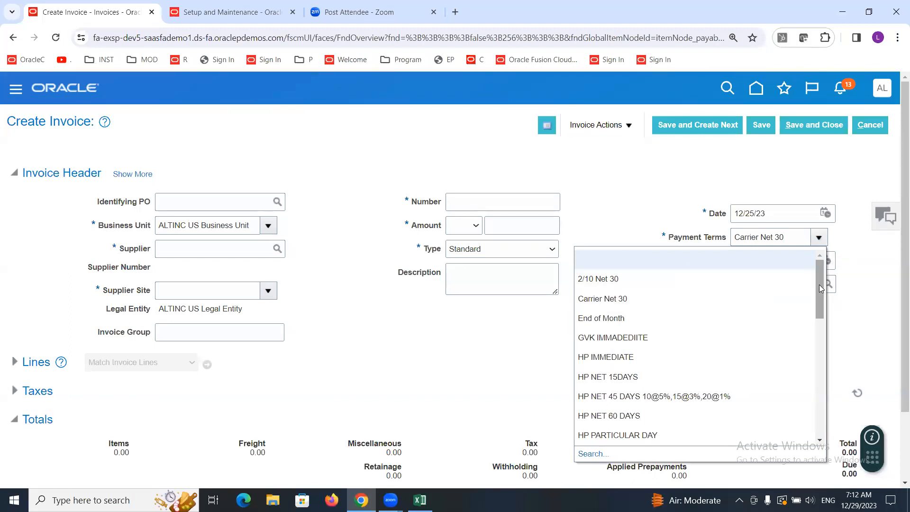
drag(816, 292, 816, 353)
click(608, 273)
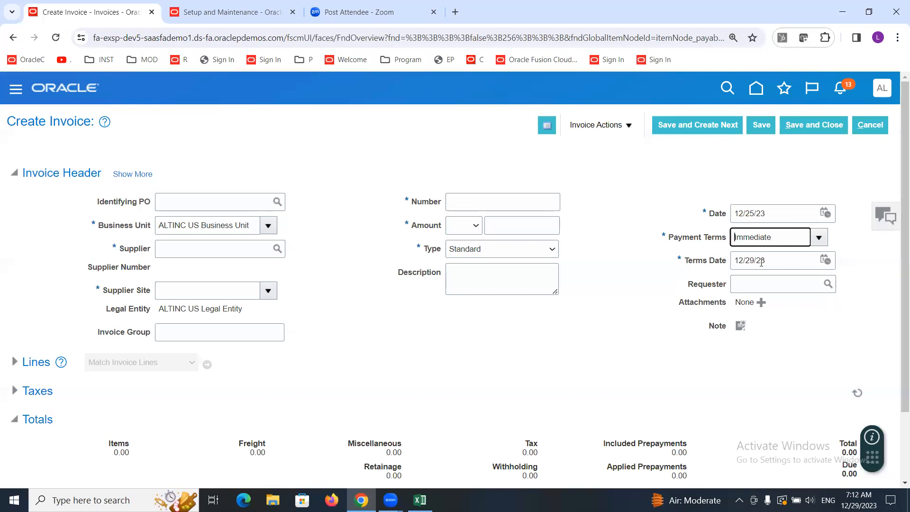
Step: Change the invoice's terms date to 12/26/23
drag(768, 261, 725, 264)
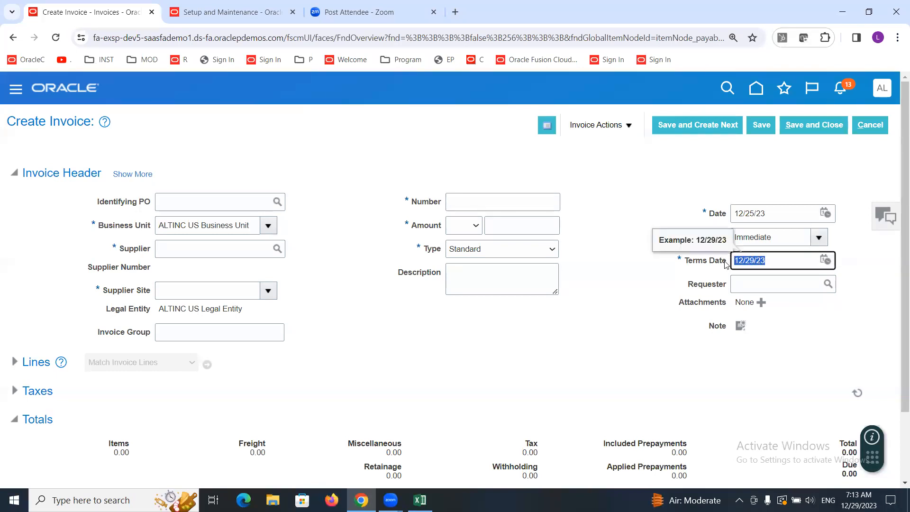
click(767, 259)
drag(756, 260, 752, 260)
text(6)
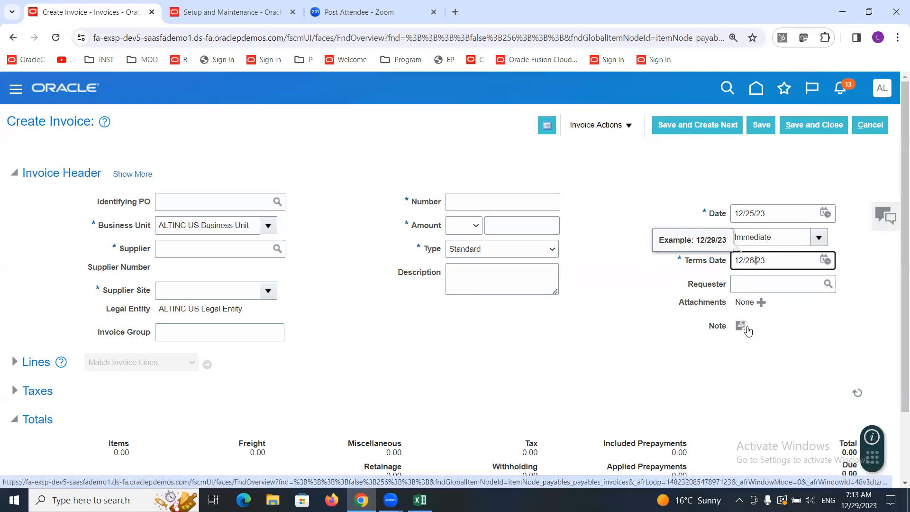
click(641, 295)
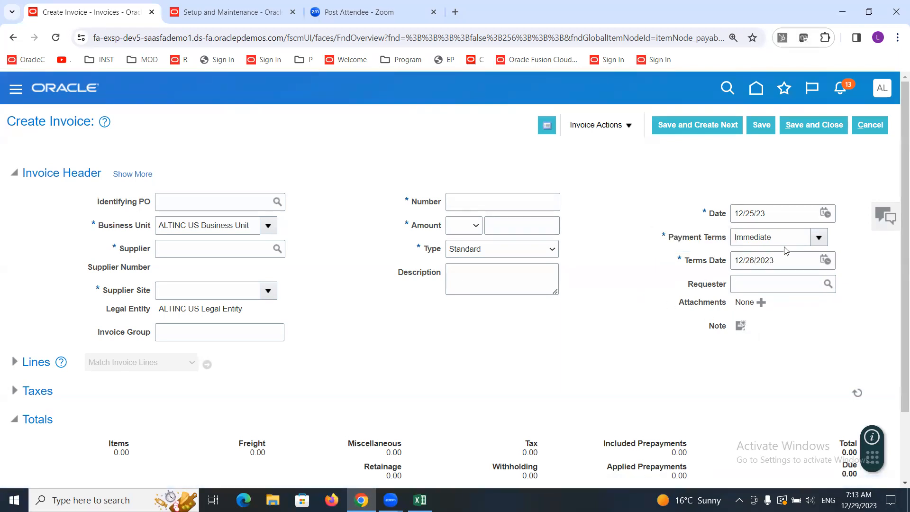
Step: Expand the invoice header to review its additional General and Accounting fields, then collapse it
drag(784, 234, 697, 238)
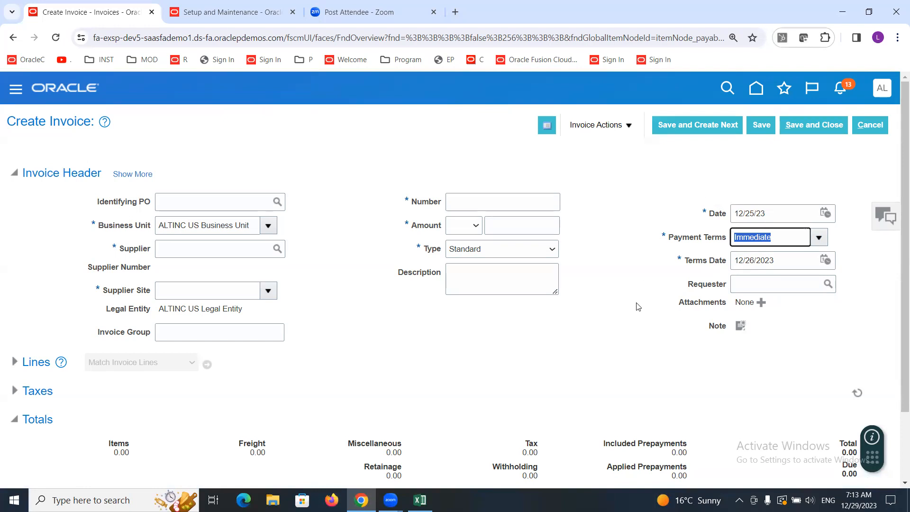
click(136, 175)
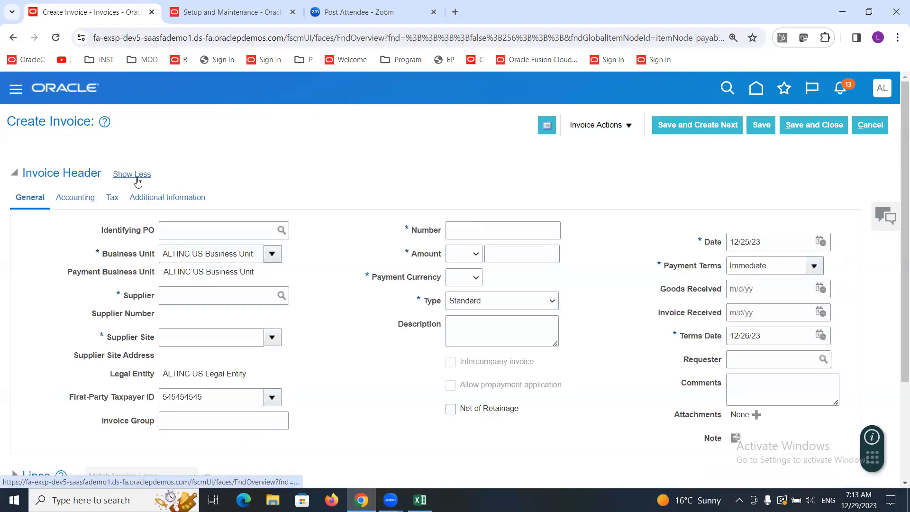
click(75, 199)
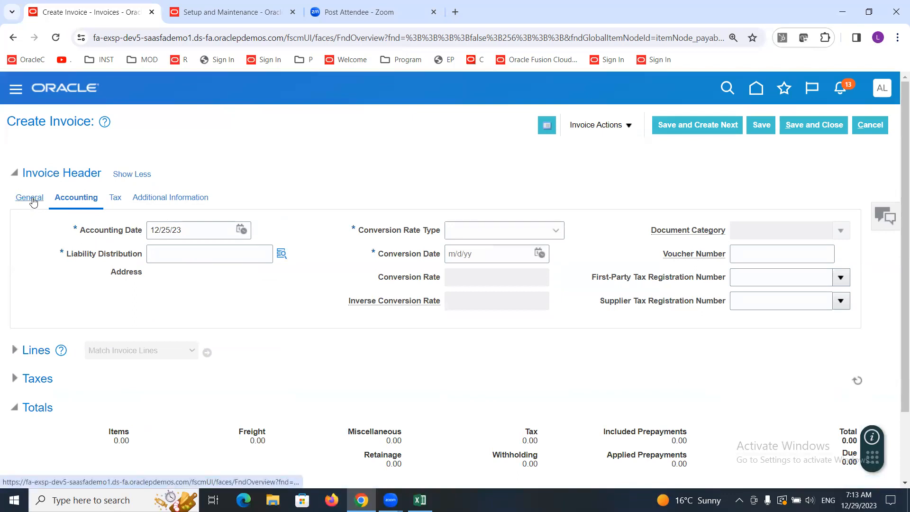
click(136, 178)
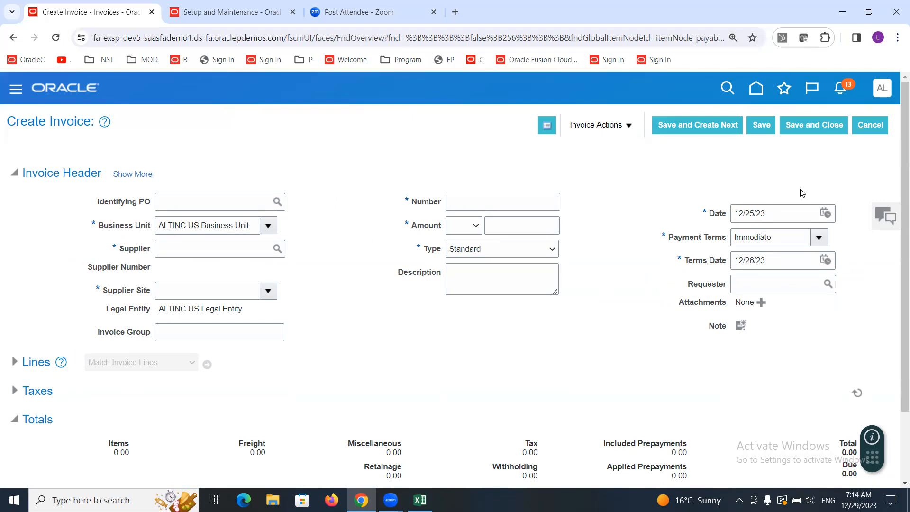
Step: In Setup and Maintenance, open the ALTINC Implementation Project and search its tasks for Invoice O
click(180, 2)
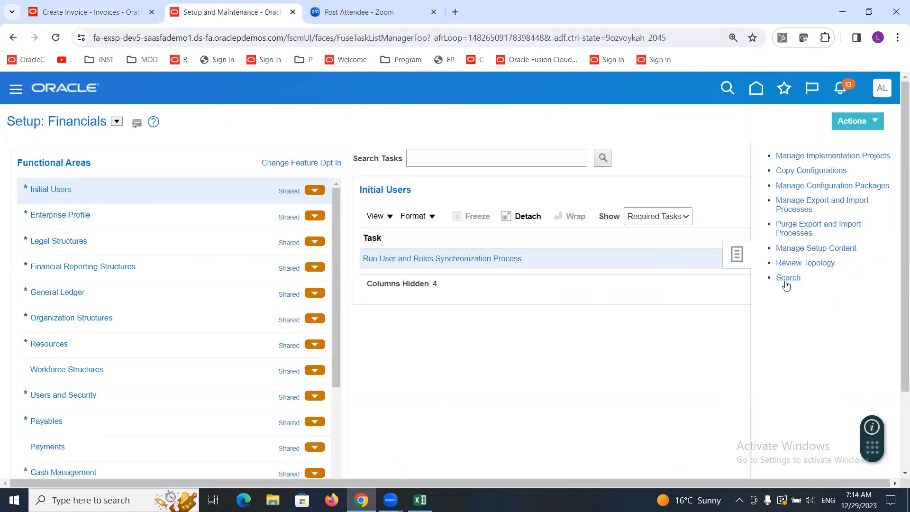
click(806, 158)
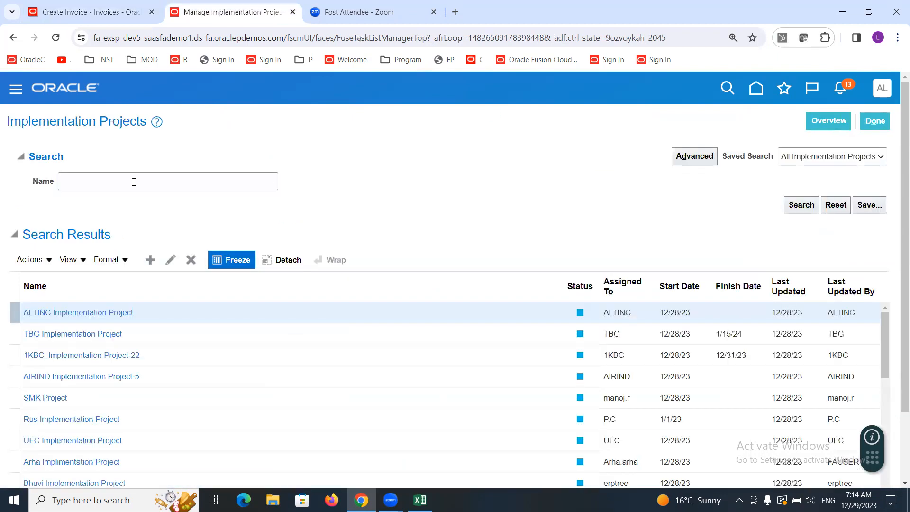
click(827, 121)
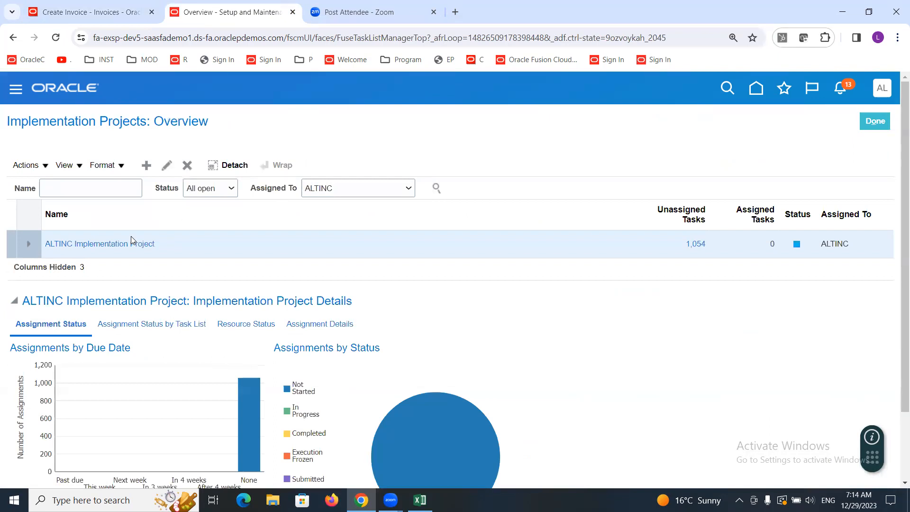
click(132, 244)
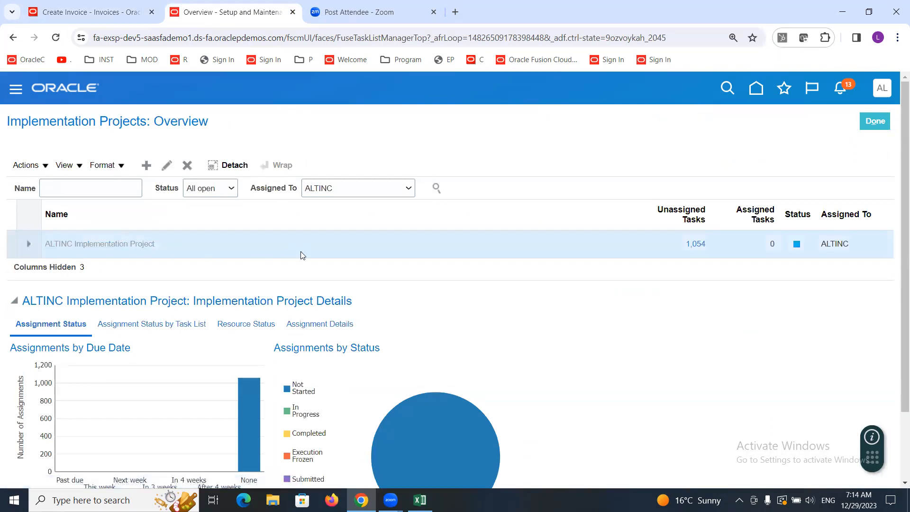
click(123, 281)
text(Invoice O)
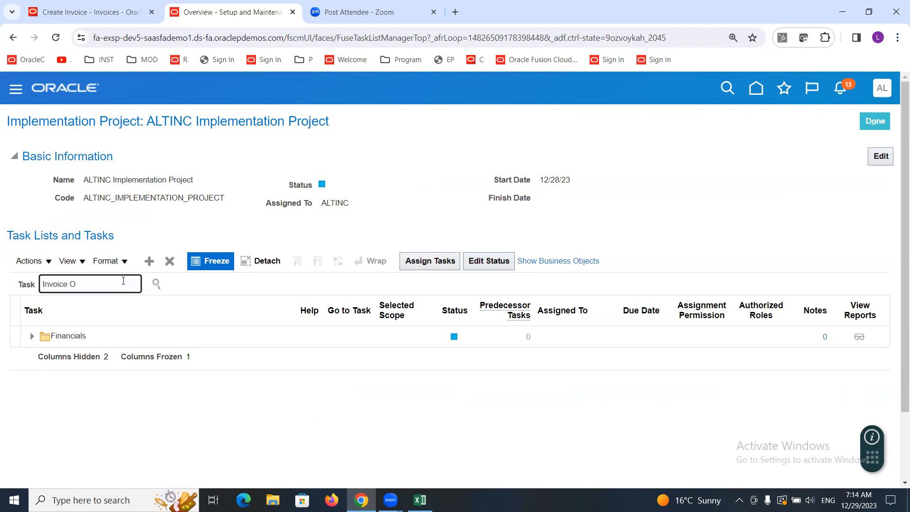
key(Return)
click(77, 326)
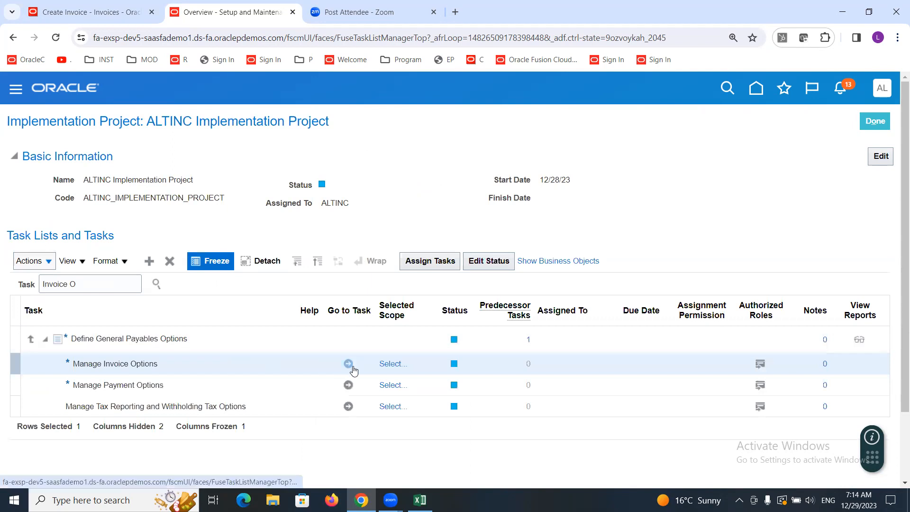
Step: Go to the Manage Invoice Options task and choose to select and add a business unit scope
click(348, 364)
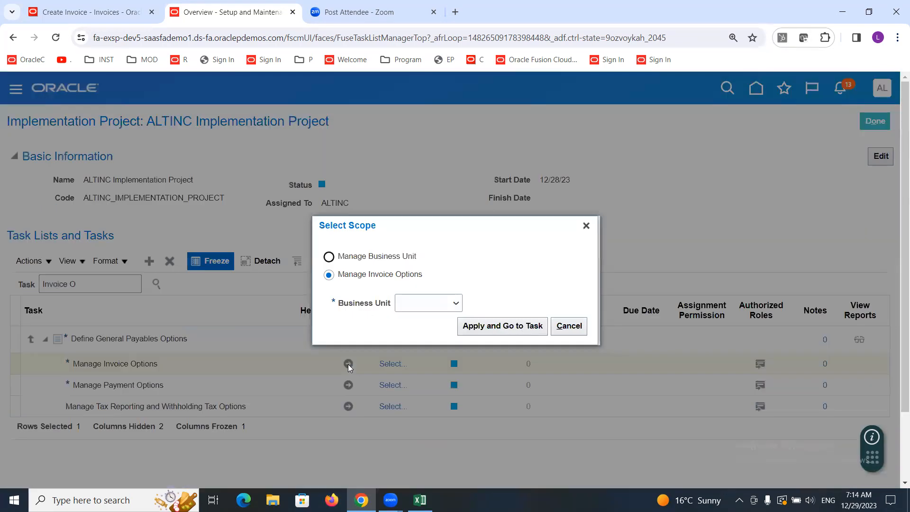
click(410, 306)
click(424, 338)
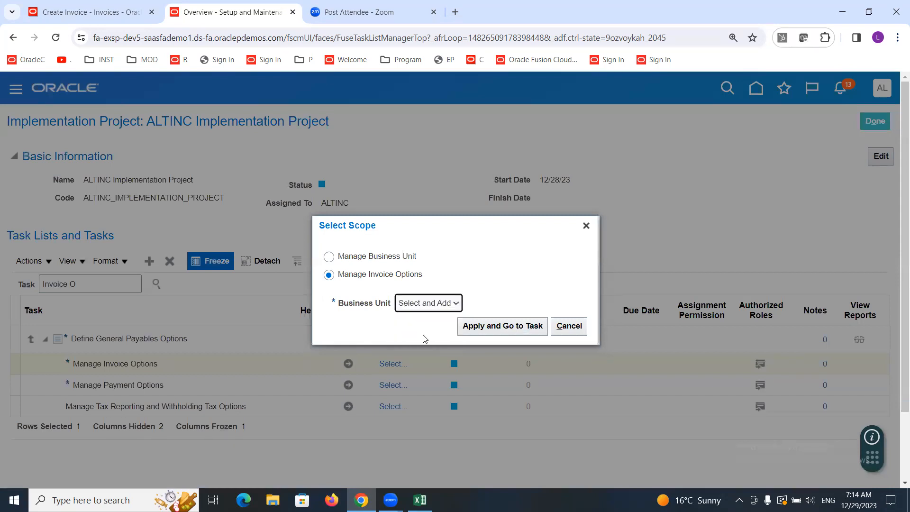
click(483, 325)
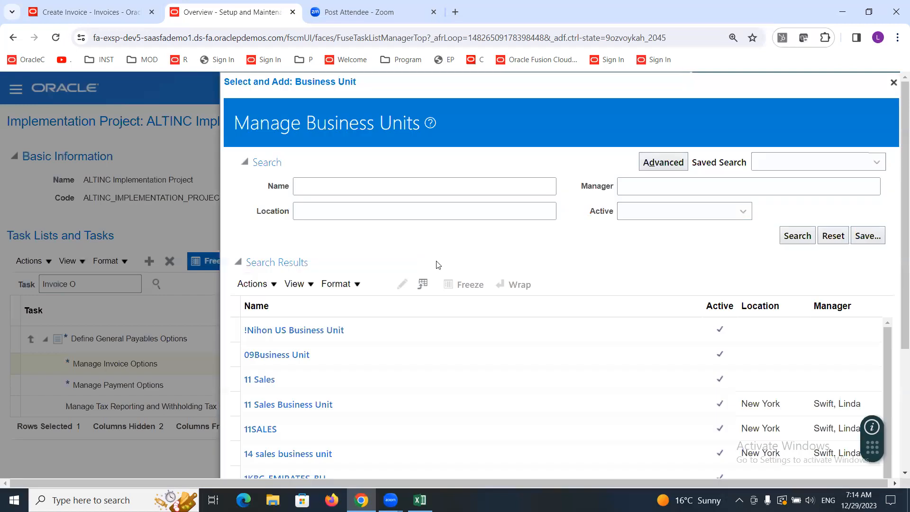
Step: Search business units for ALT and select ALTINC US Business Unit as the scope for invoice options
click(337, 192)
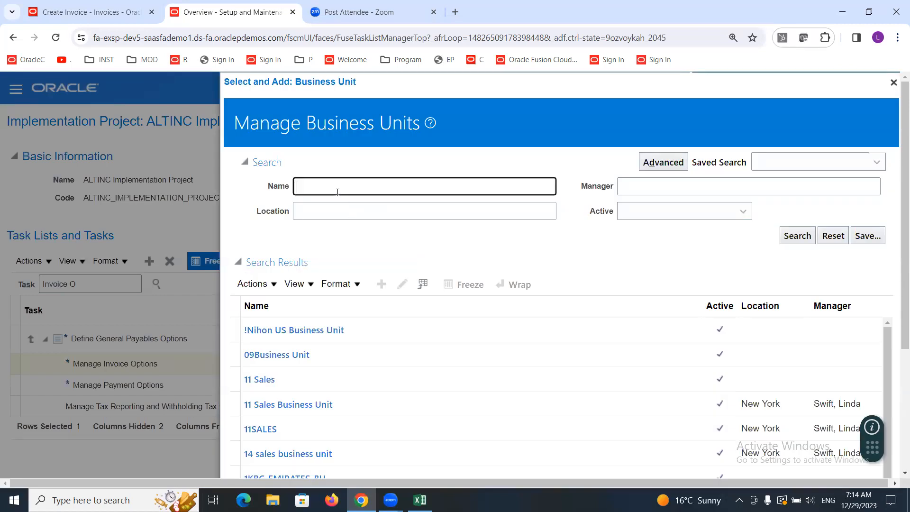
text(alt)
key(BackSpace)
key(BackSpace)
key(BackSpace)
text(ALT)
key(Return)
click(390, 332)
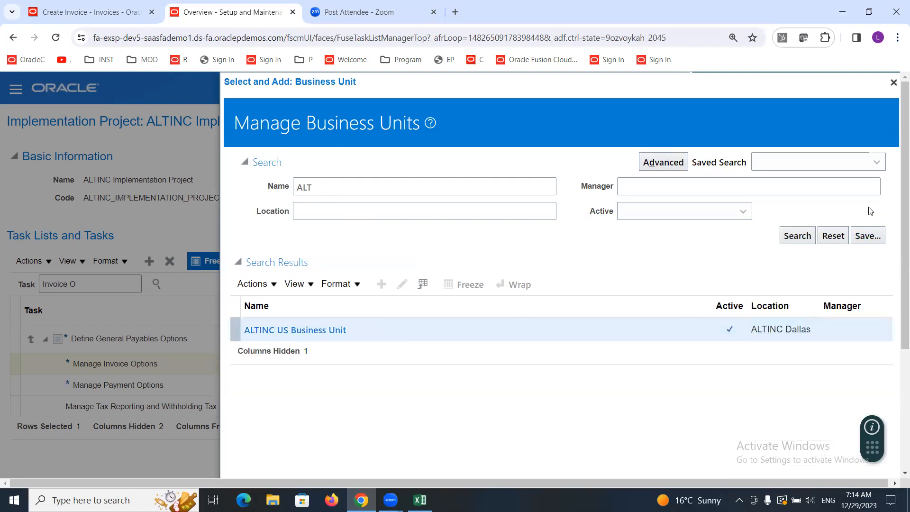
scroll(897, 243, down, 4)
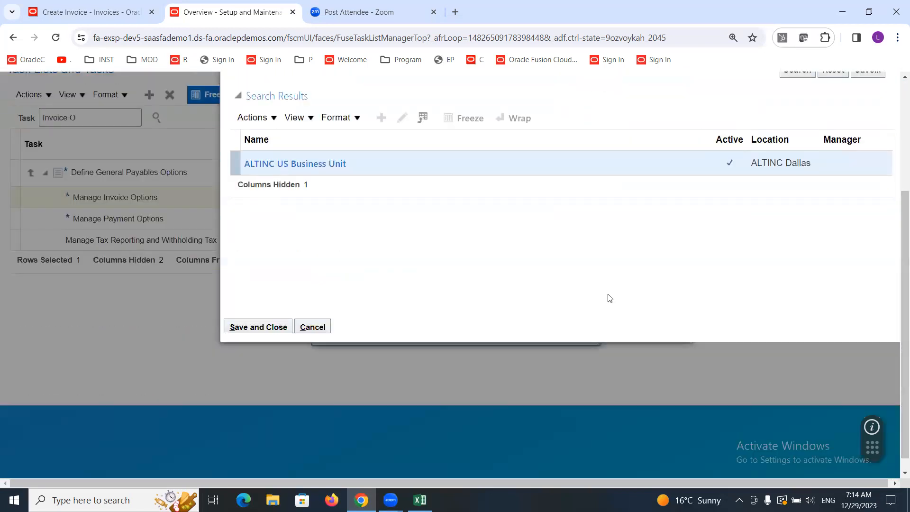
click(267, 328)
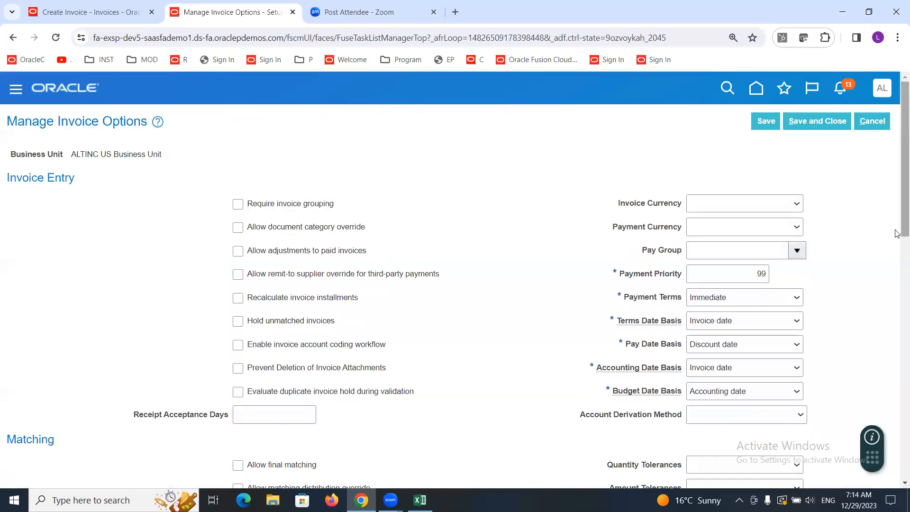
Step: Compare the Terms Date Basis invoice option with the dates on the open invoice
scroll(897, 237, down, 3)
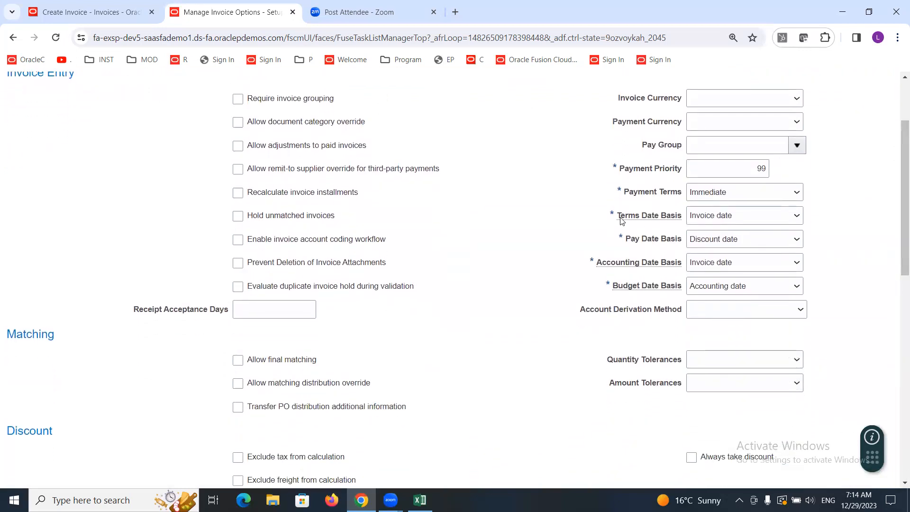
drag(617, 218, 679, 220)
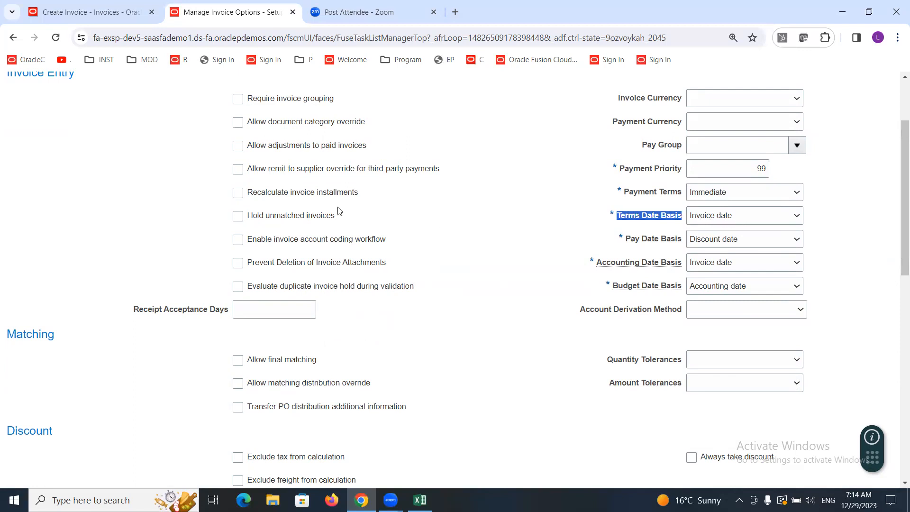
click(102, 13)
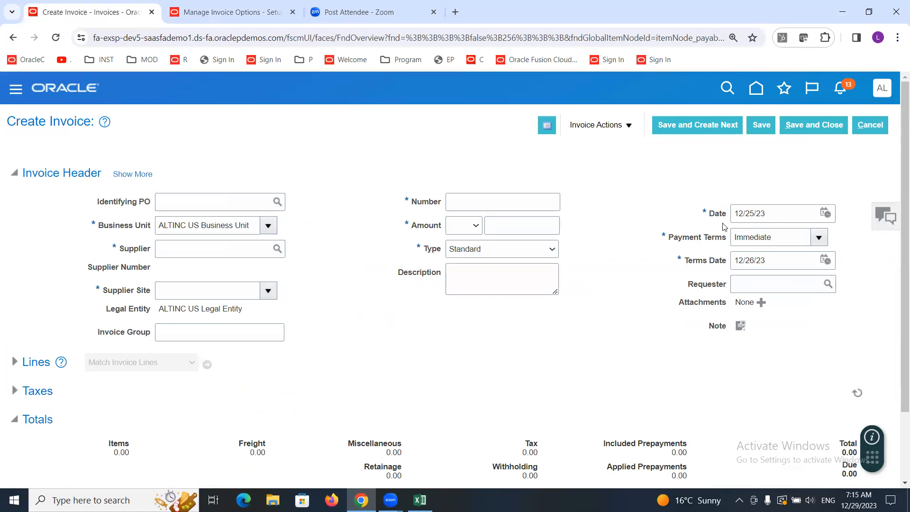
triple_click(777, 214)
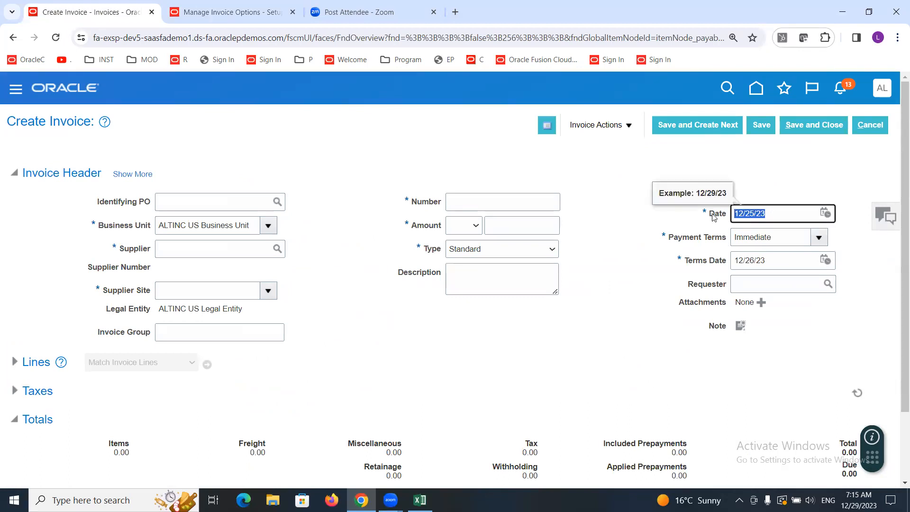
click(192, 10)
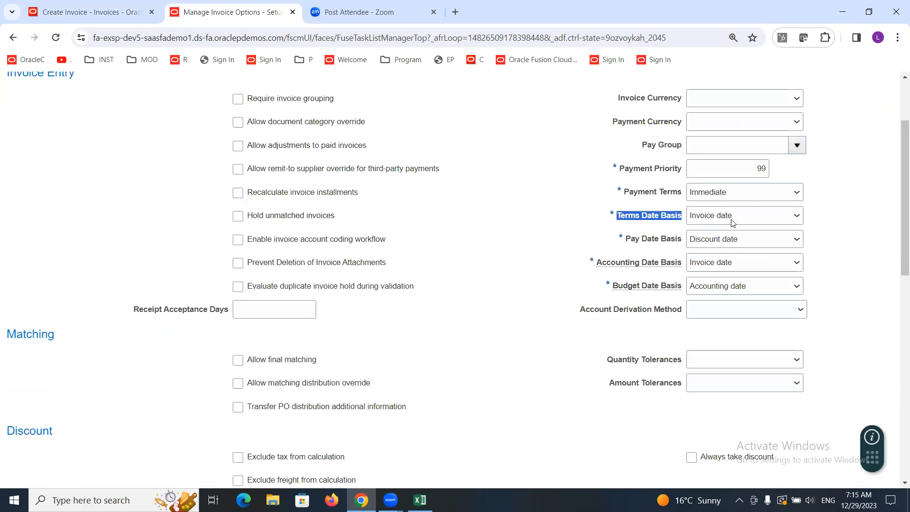
click(90, 12)
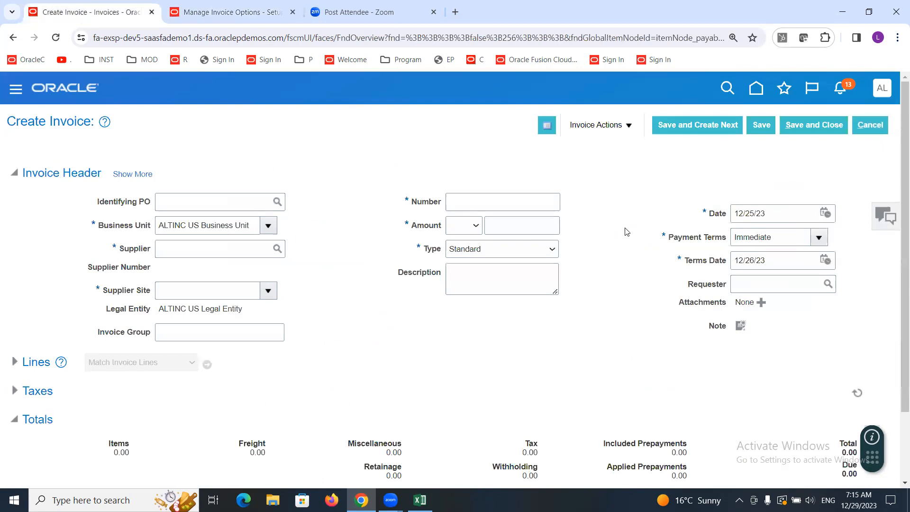
Step: Cancel the current invoice and start a new invoice from the workbench
click(880, 128)
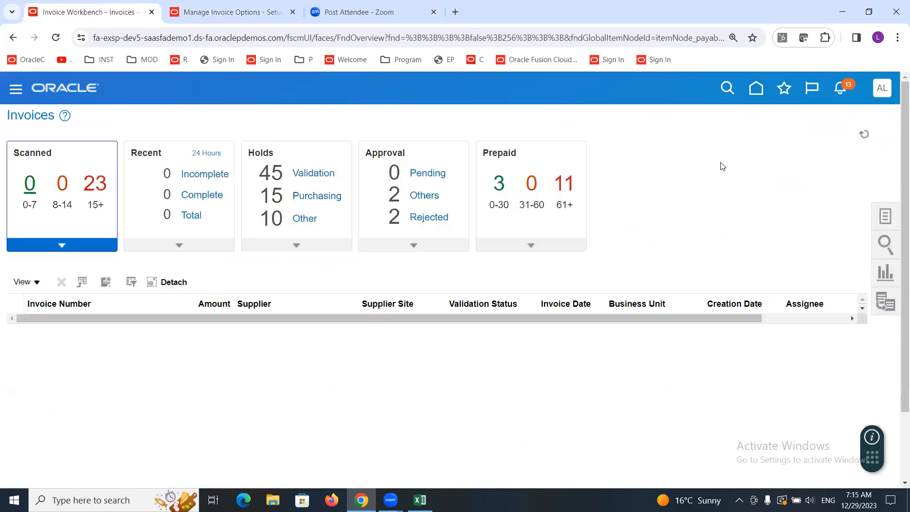
click(880, 214)
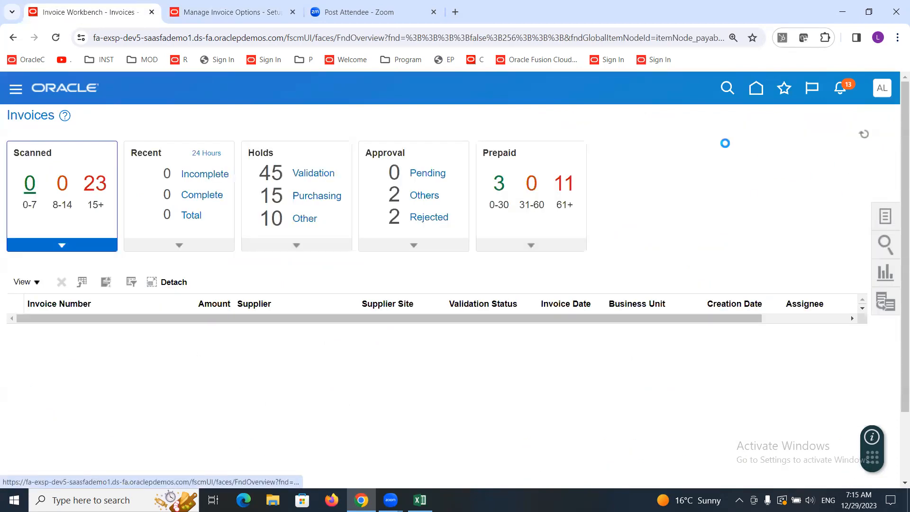
click(798, 133)
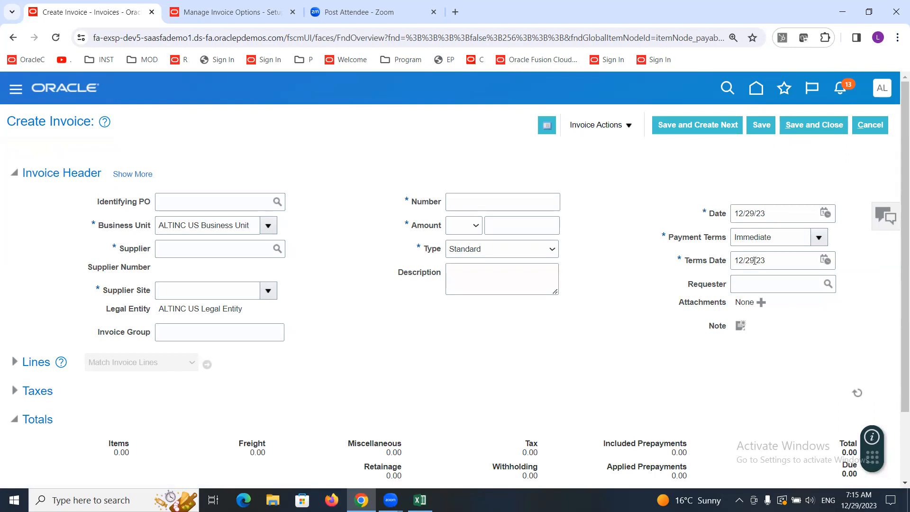
Step: Set the invoice options' Terms Date Basis to Goods received date
click(191, 14)
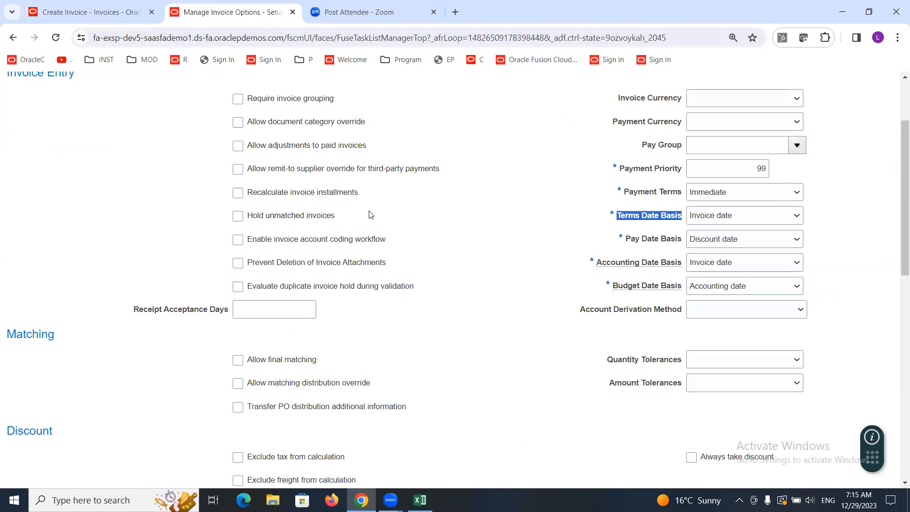
click(728, 217)
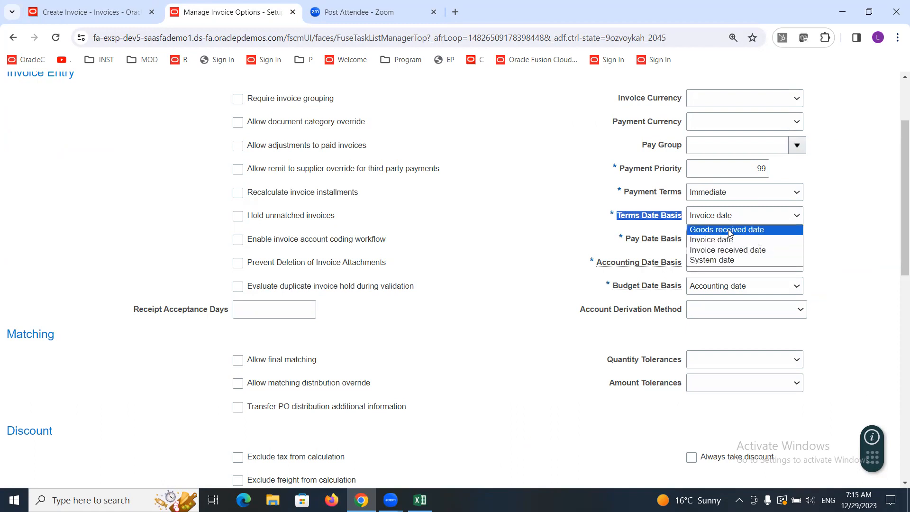
click(728, 230)
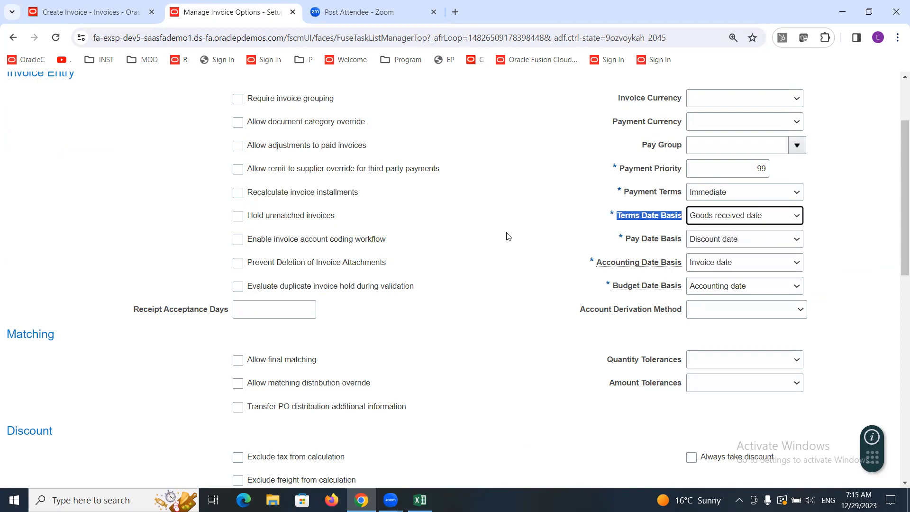
click(507, 236)
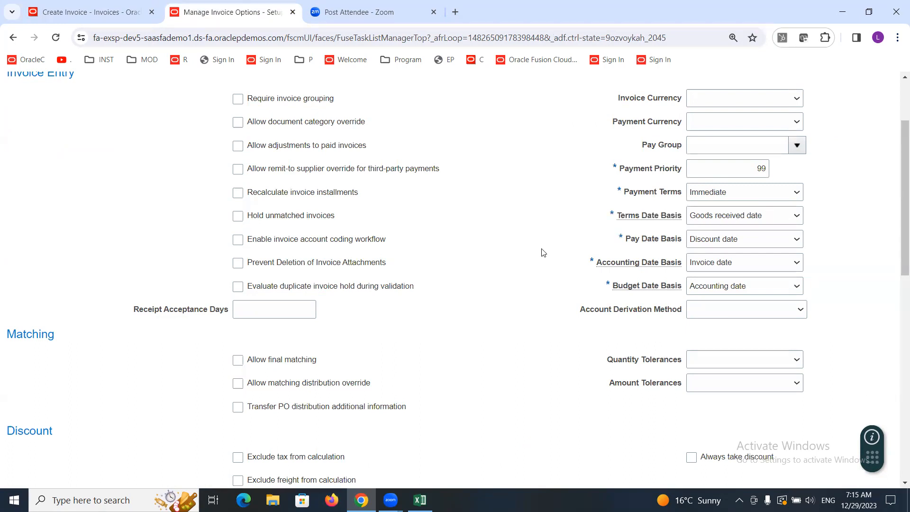
Step: Compare the new invoice's terms date with the Terms Date Basis in the invoice options
click(121, 13)
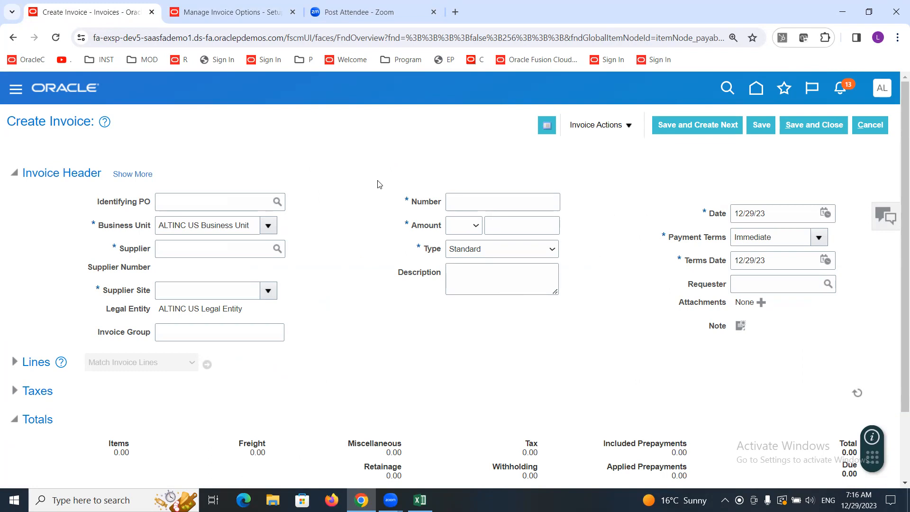
drag(773, 265, 683, 262)
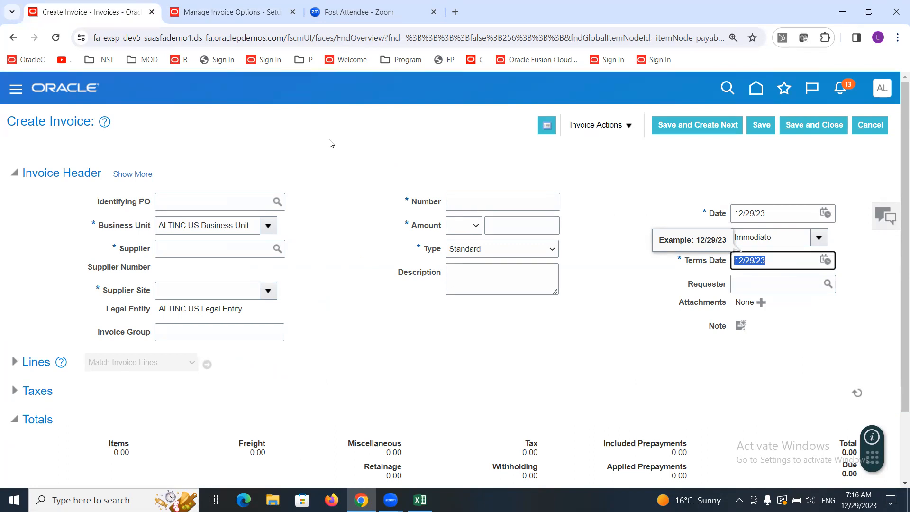
click(784, 259)
click(179, 10)
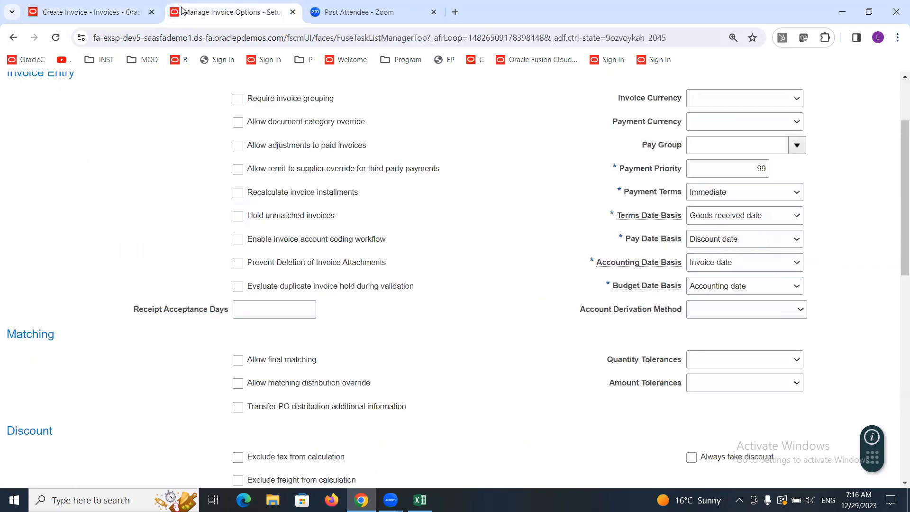
Step: Set the Terms Date Basis to Invoice received date and check the invoice's date and terms date
click(759, 216)
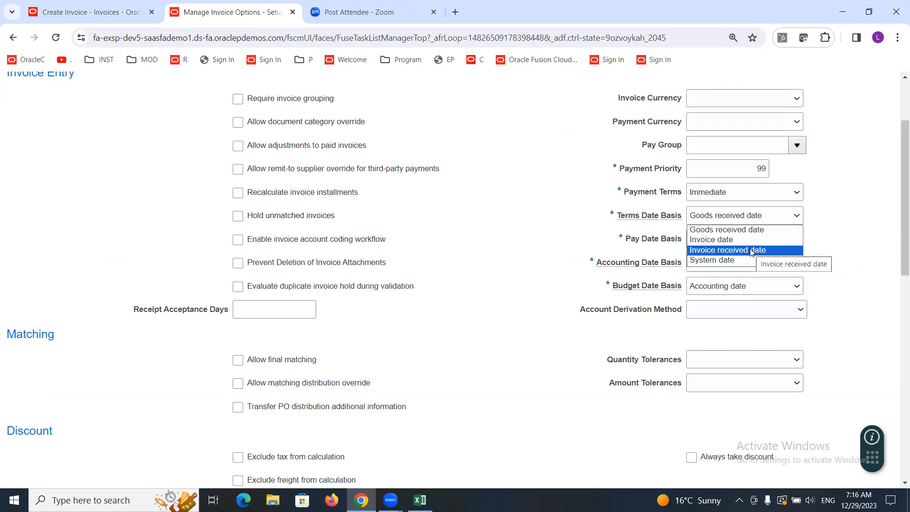
click(732, 250)
click(111, 14)
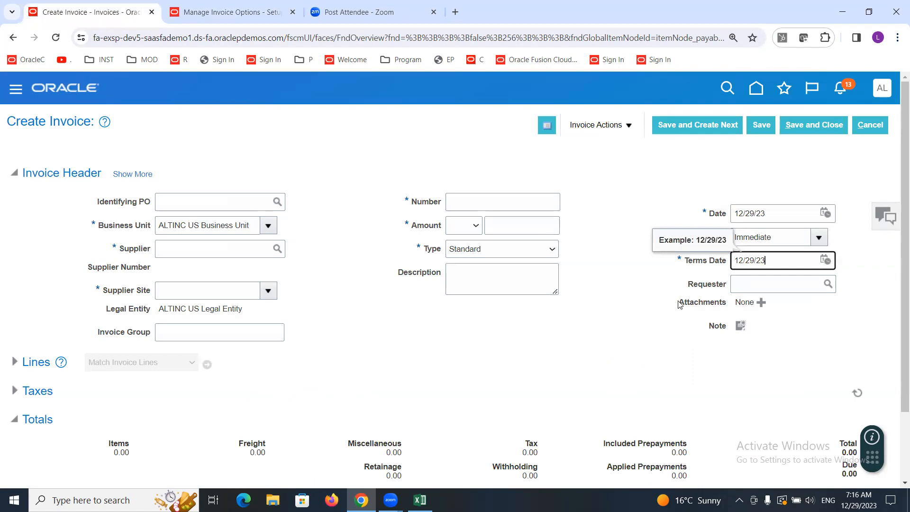
click(606, 343)
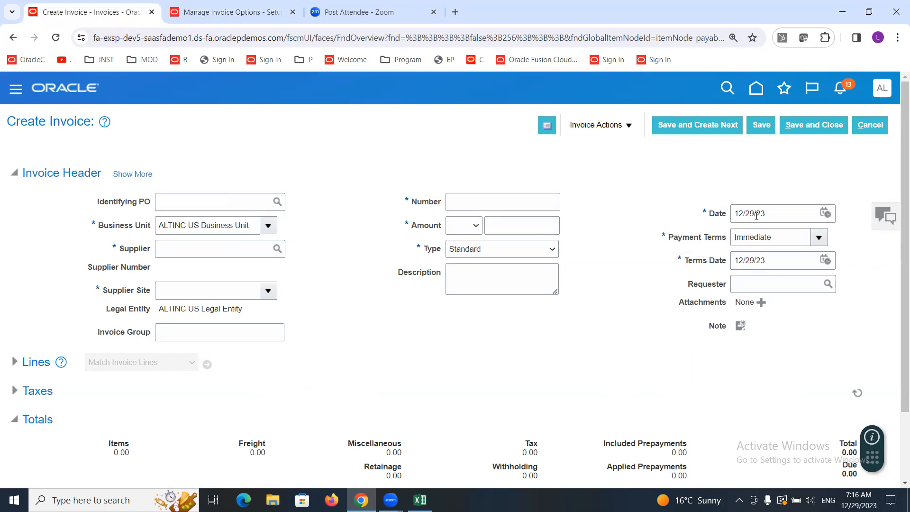
click(776, 213)
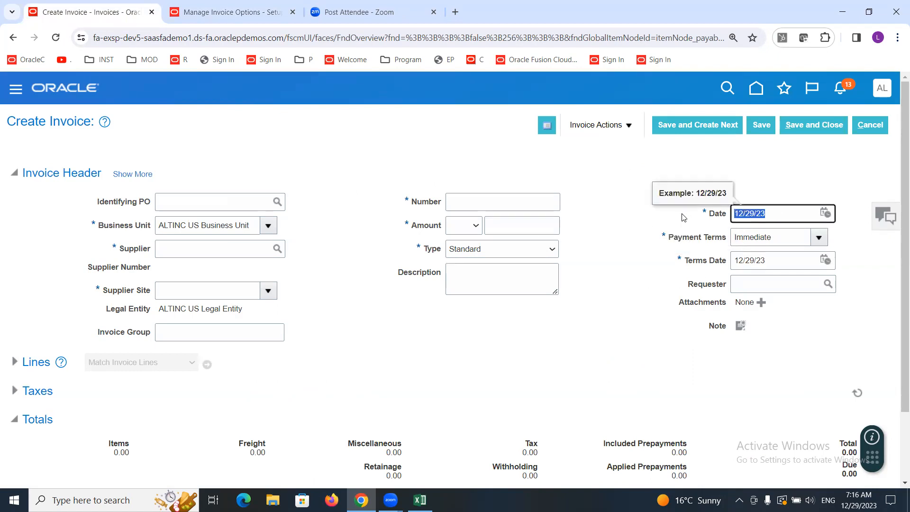
click(826, 215)
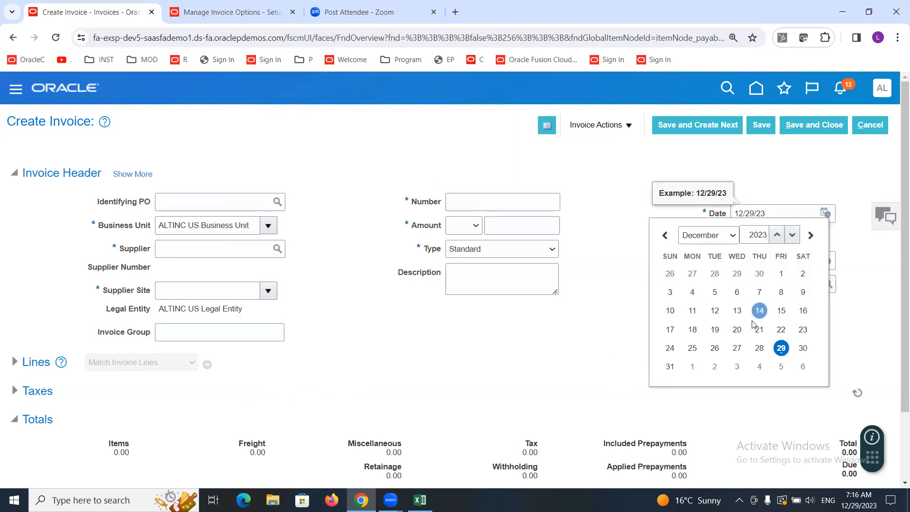
click(609, 193)
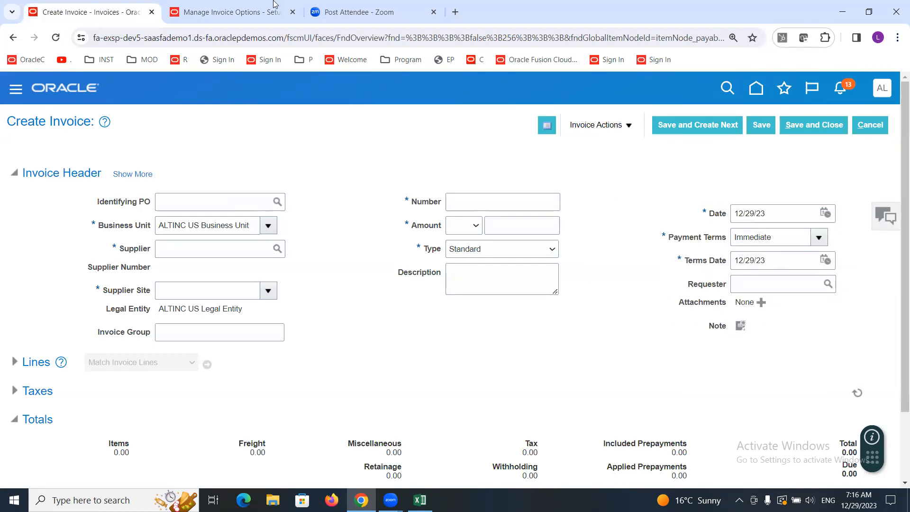
Step: Change the invoice options' Terms Date Basis to System date
click(231, 9)
click(730, 219)
click(732, 260)
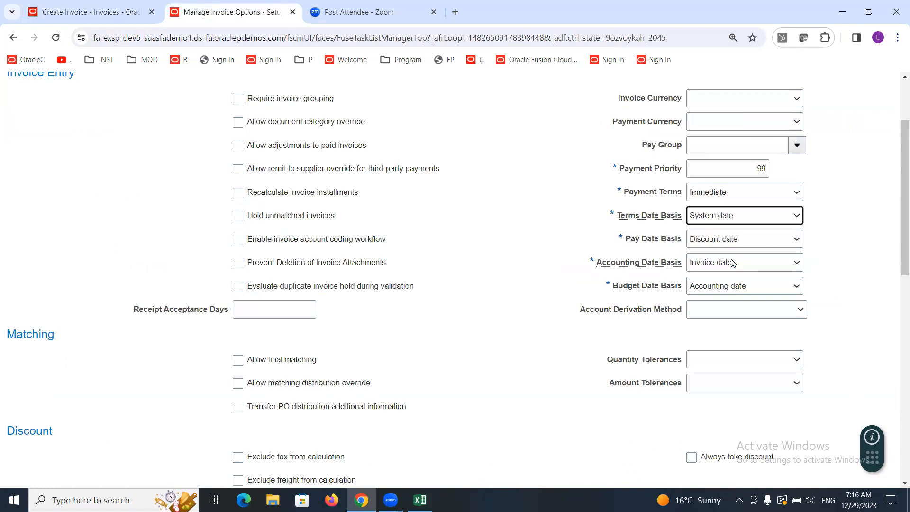
Step: Compare the invoice's date and terms date with the Terms Date Basis option
click(75, 17)
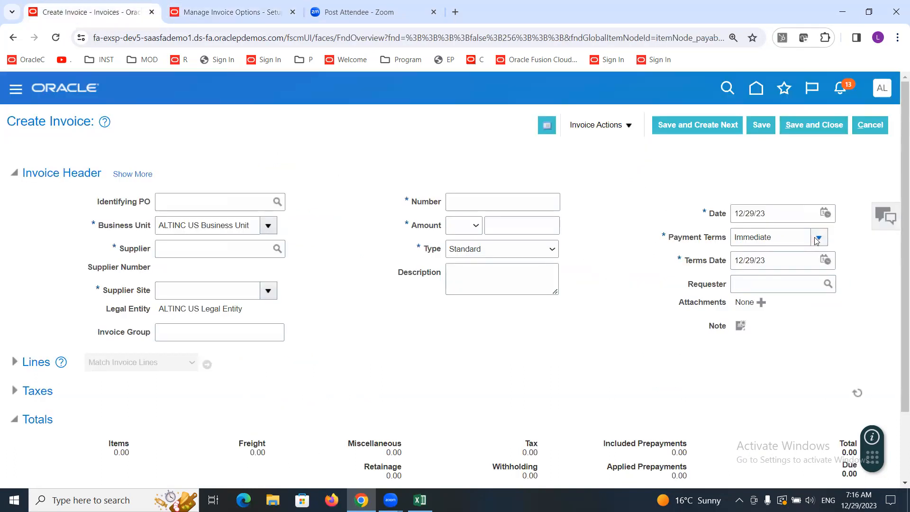
click(825, 213)
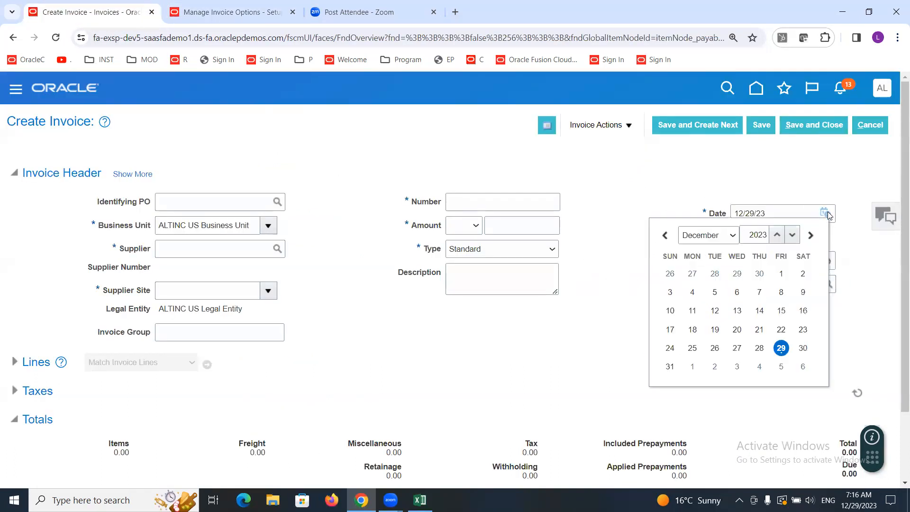
click(730, 183)
drag(687, 261, 726, 263)
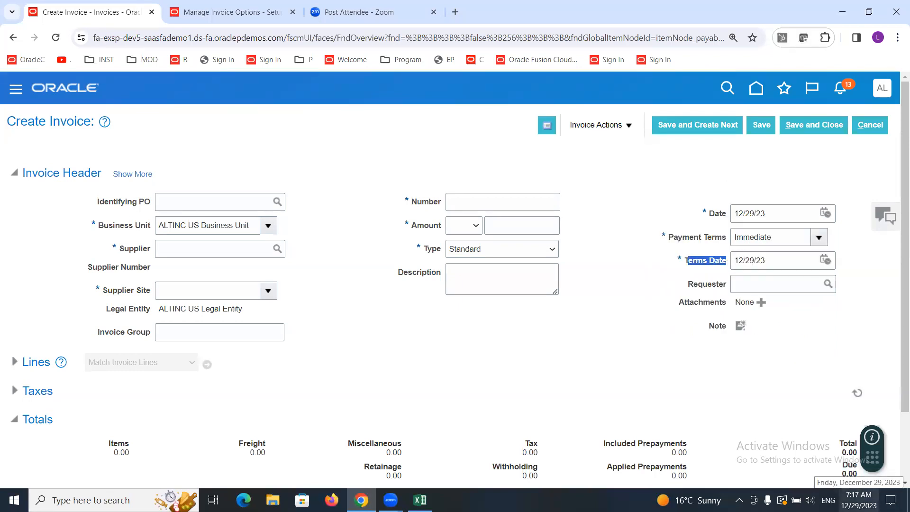
click(666, 197)
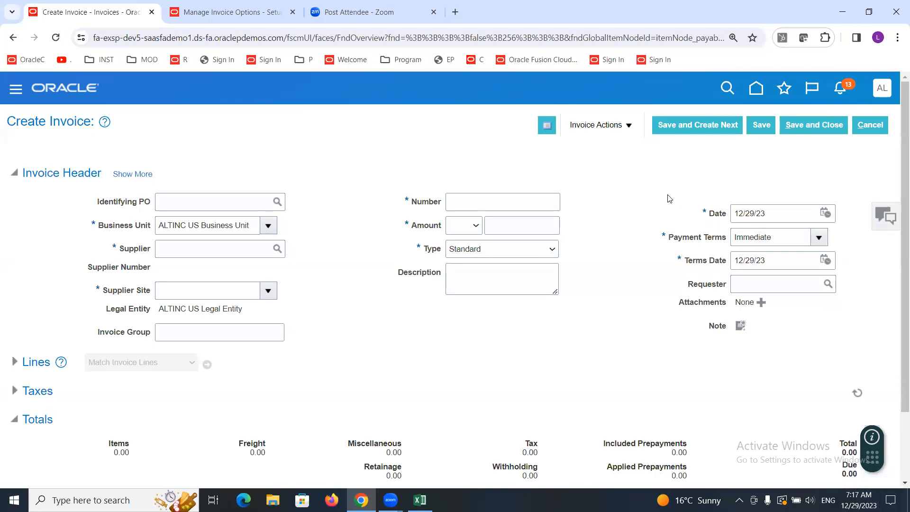
click(220, 3)
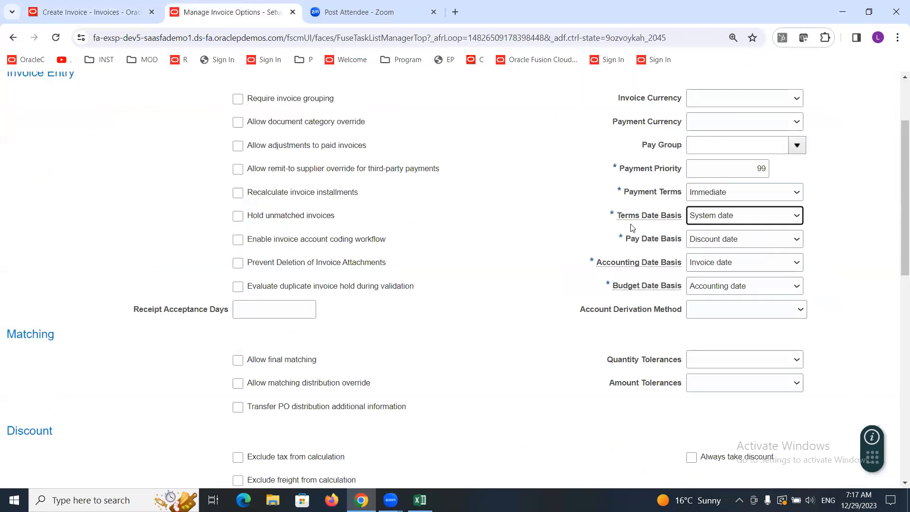
drag(621, 217, 659, 221)
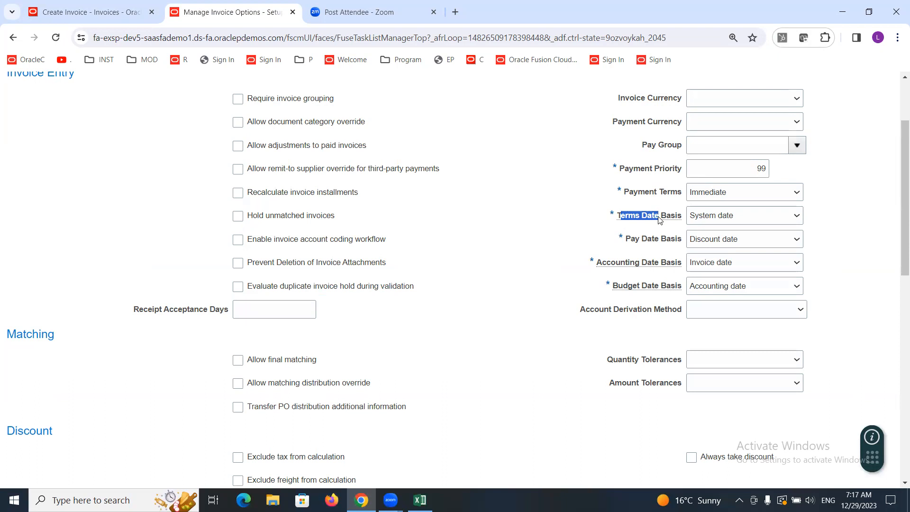
click(168, 152)
Step: Expand the invoice header to view its accounting date, and set the Accounting Date Basis to System date
click(730, 265)
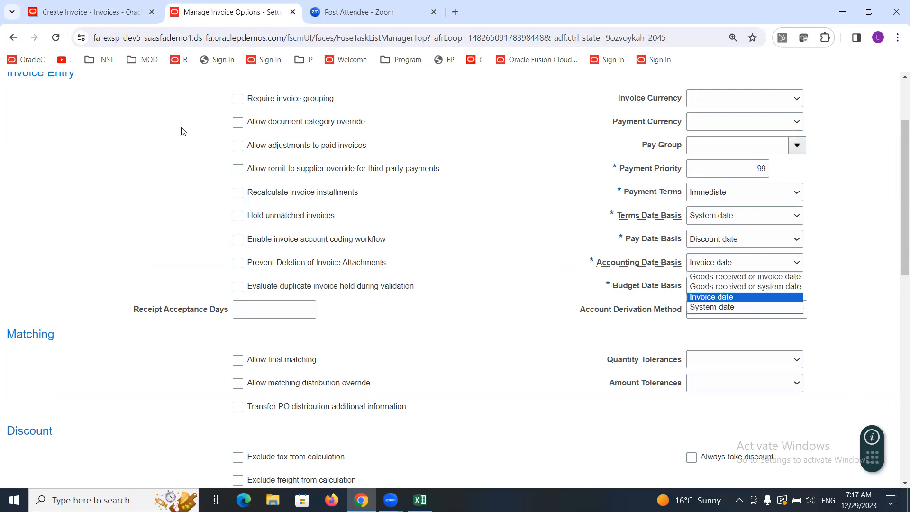
click(86, 14)
click(764, 214)
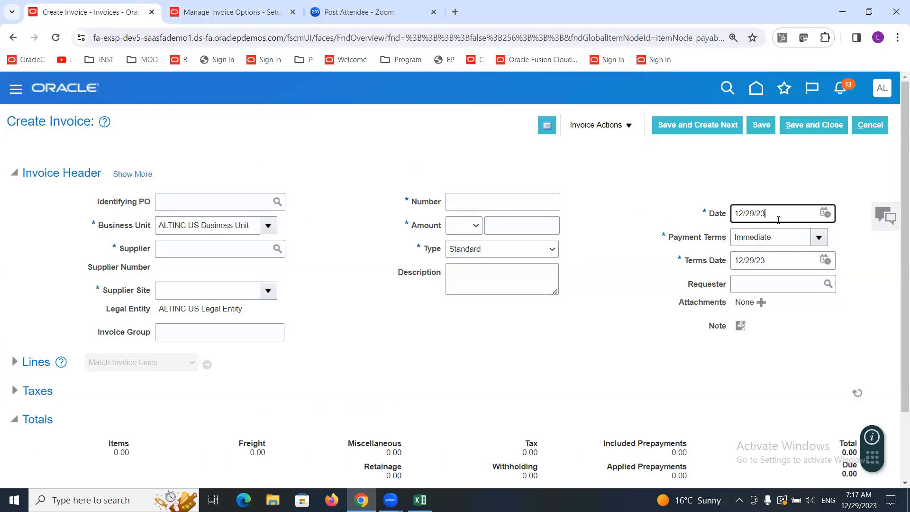
click(135, 175)
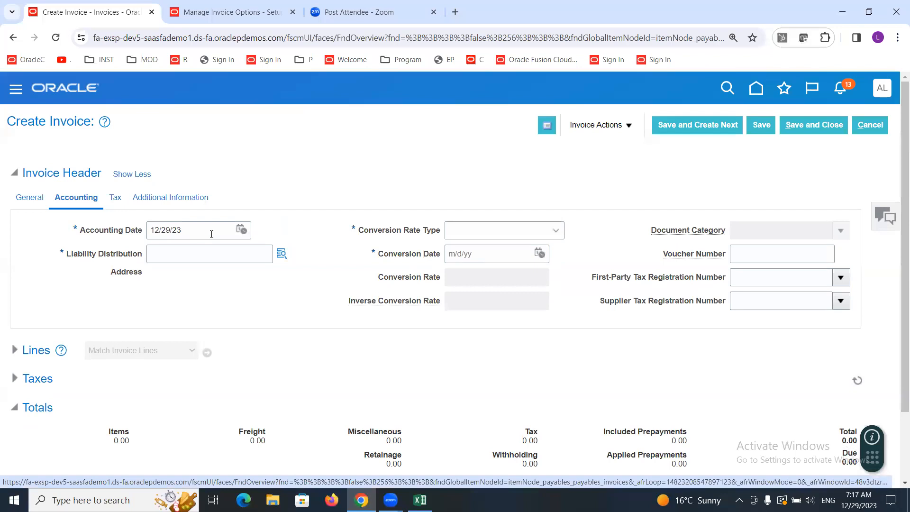
click(25, 197)
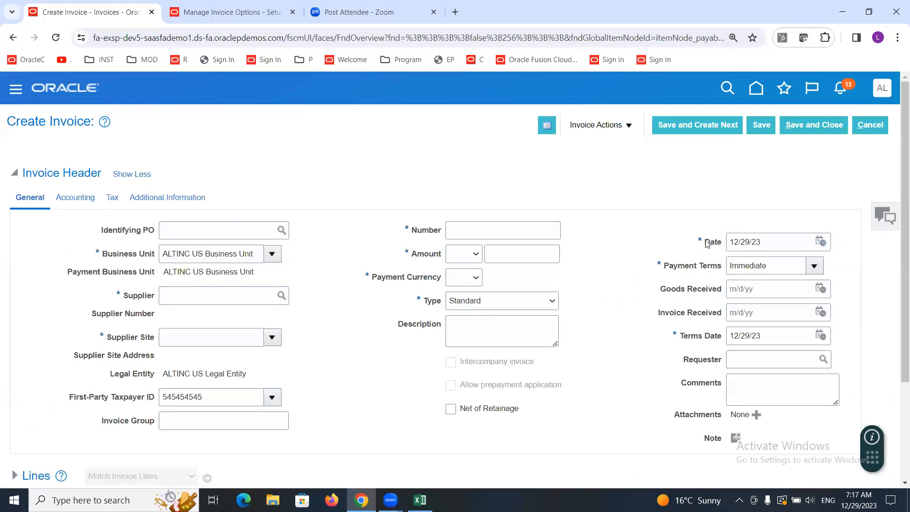
click(74, 197)
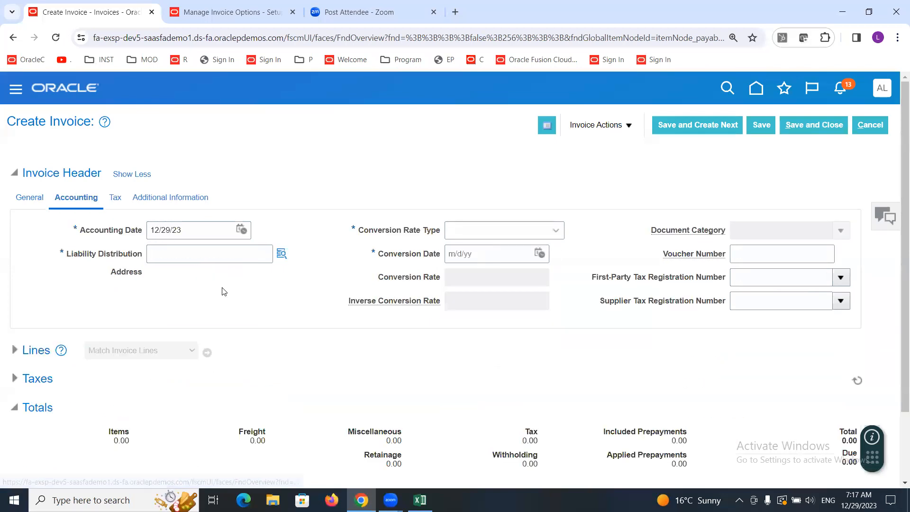
click(192, 229)
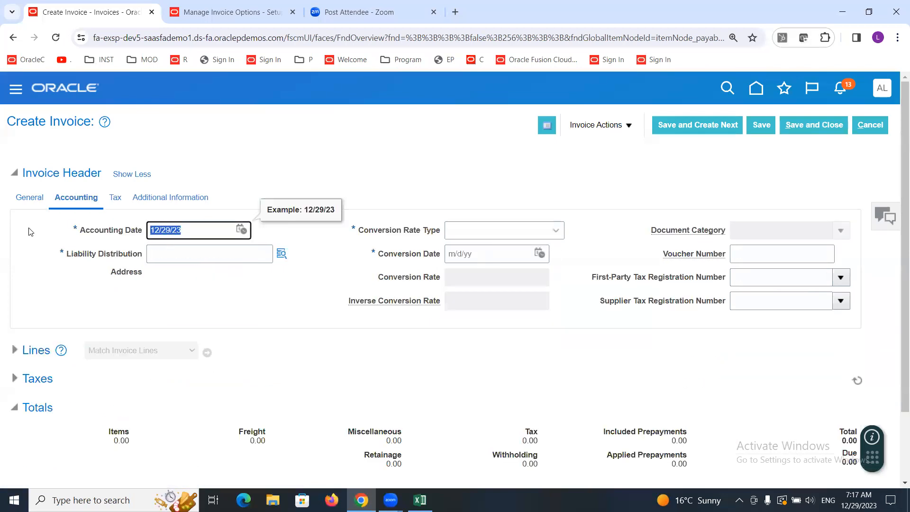
click(249, 7)
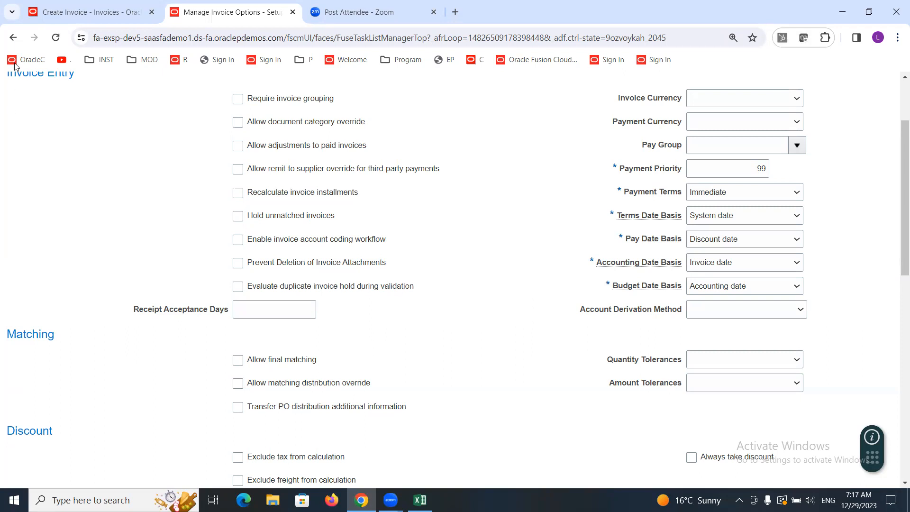
click(82, 11)
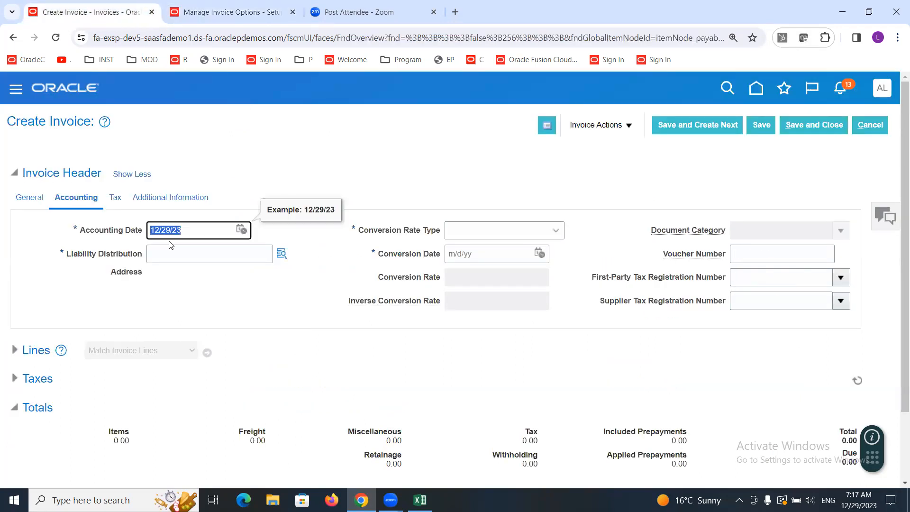
click(203, 10)
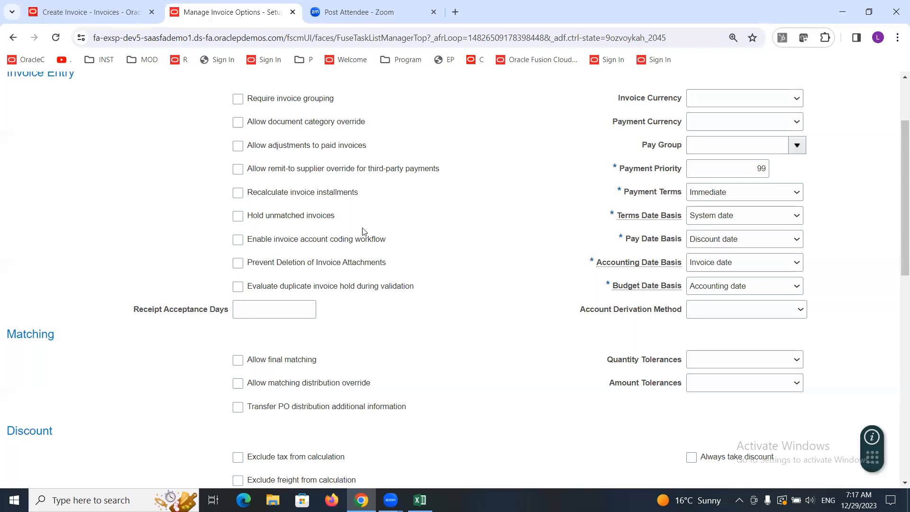
click(708, 264)
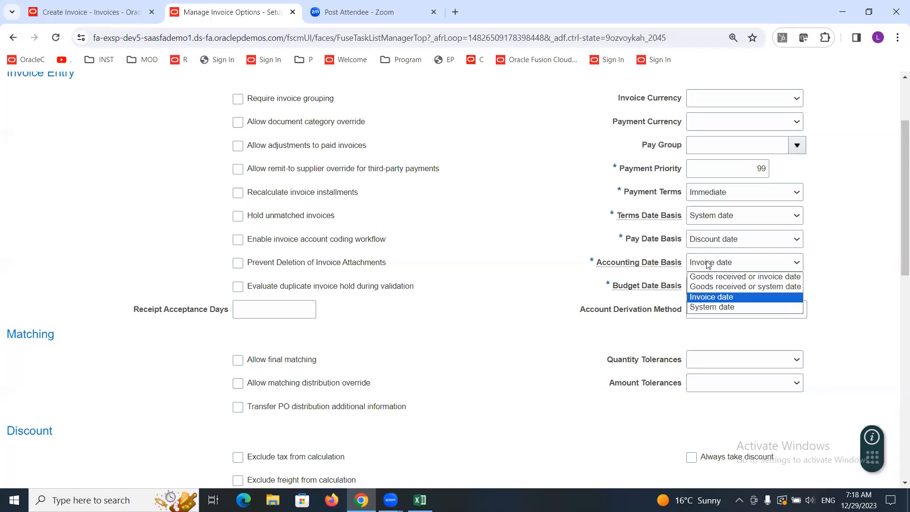
click(713, 307)
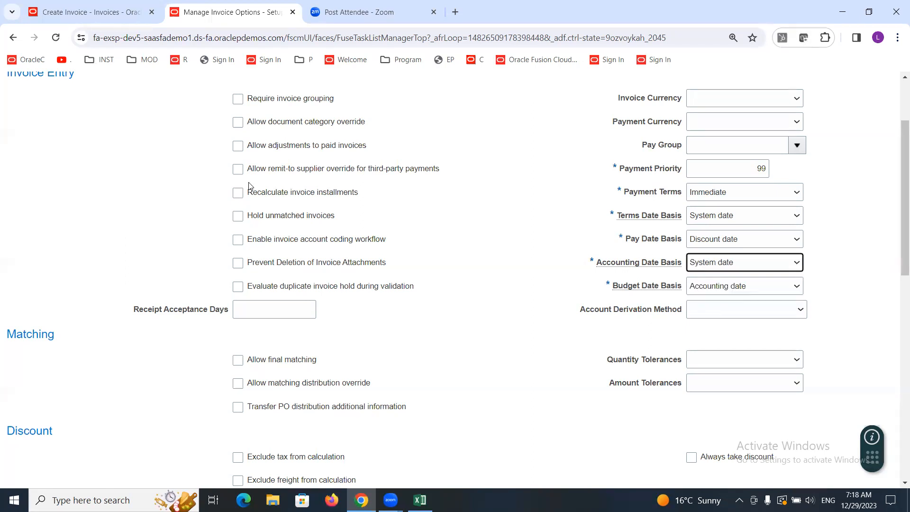
Step: Compare the new invoice's date with its accounting date under the System date accounting basis
click(86, 17)
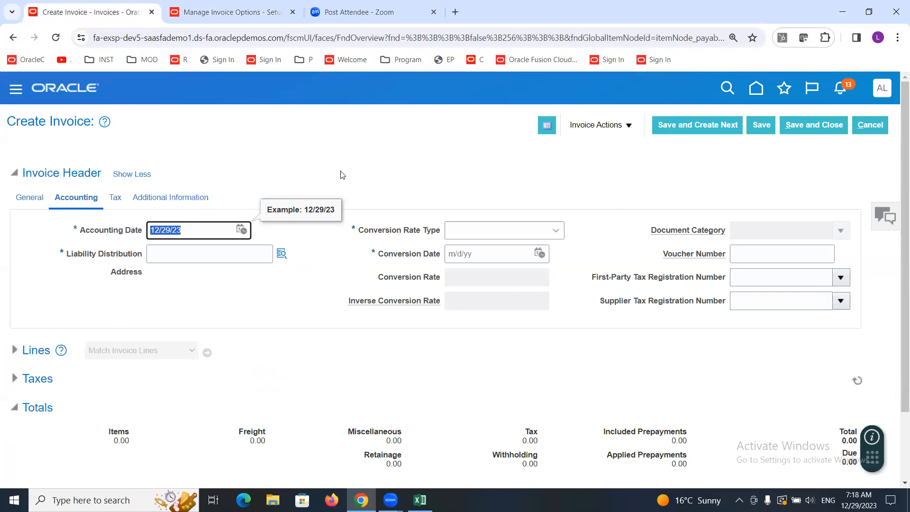
click(40, 196)
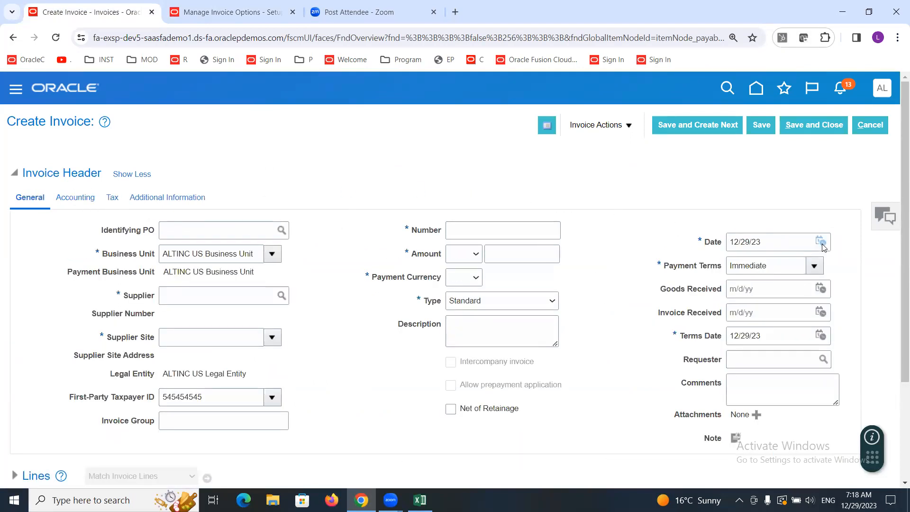
click(821, 243)
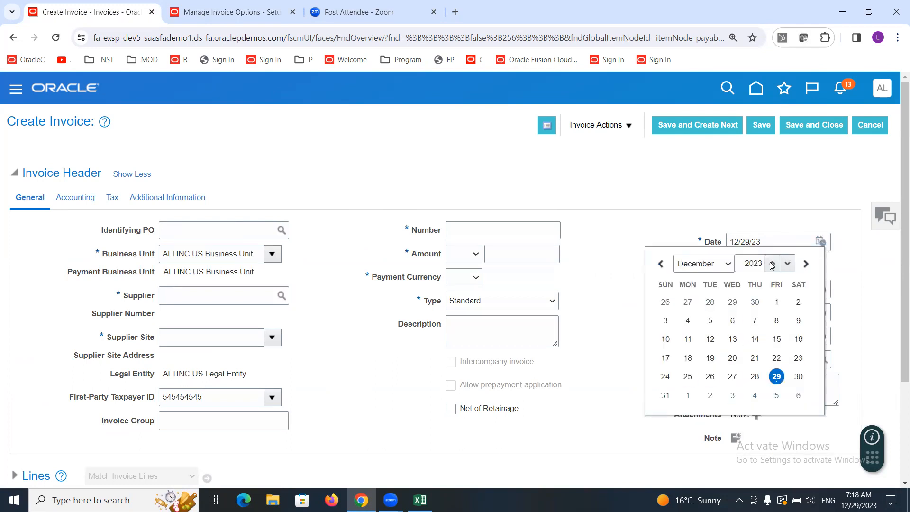
click(65, 196)
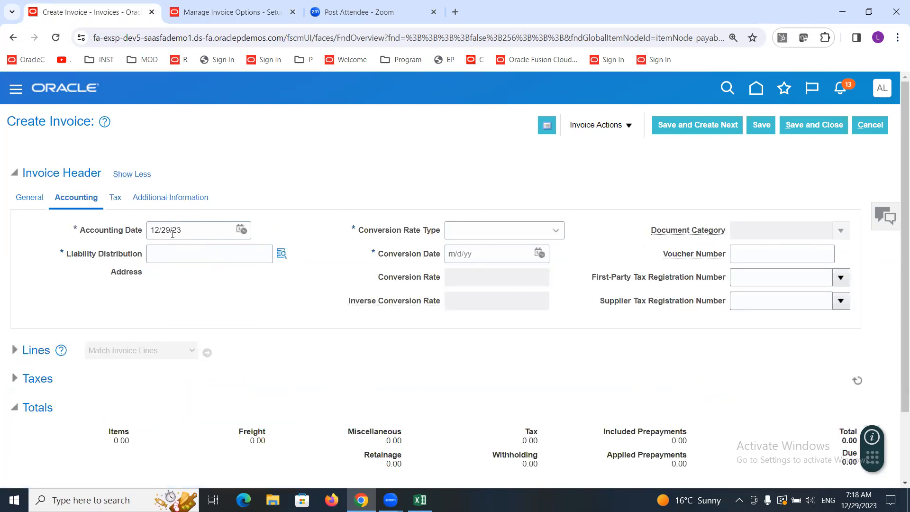
click(226, 11)
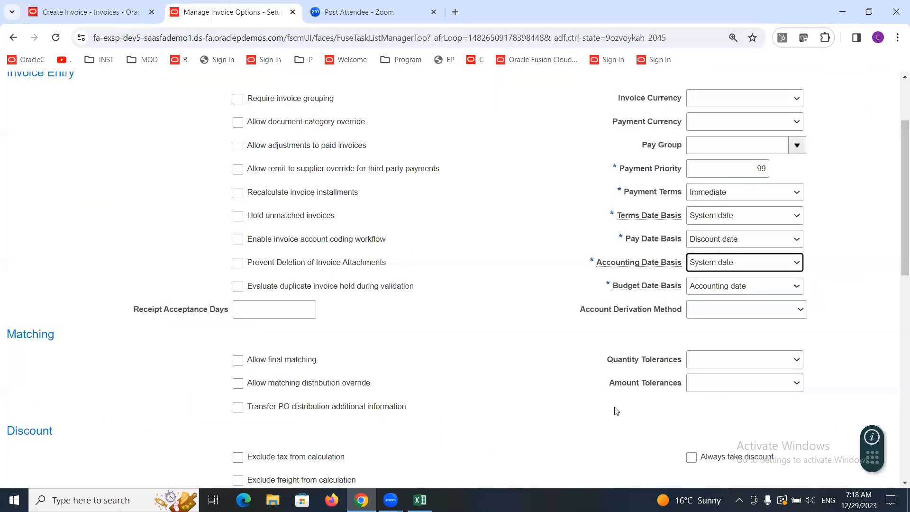
Step: Set the Accounting Date Basis to Goods received or invoice date and check the invoice's accounting date
click(592, 293)
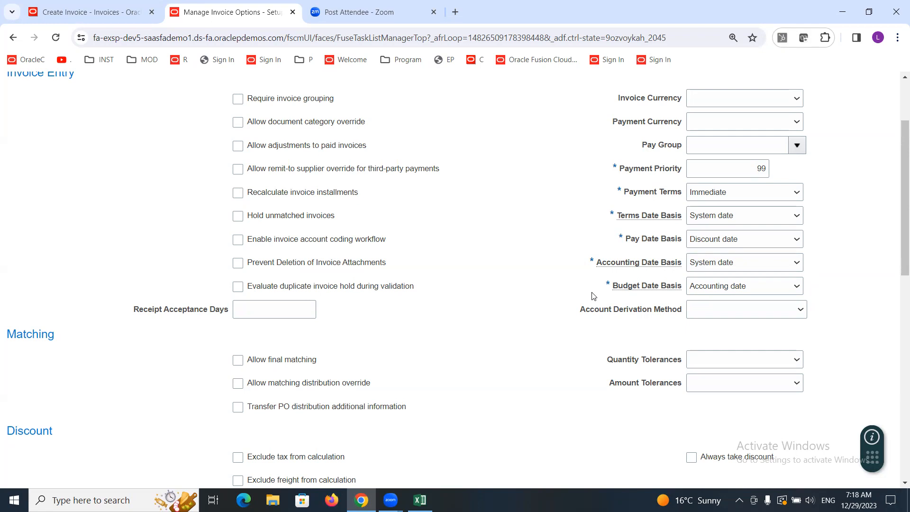
click(728, 267)
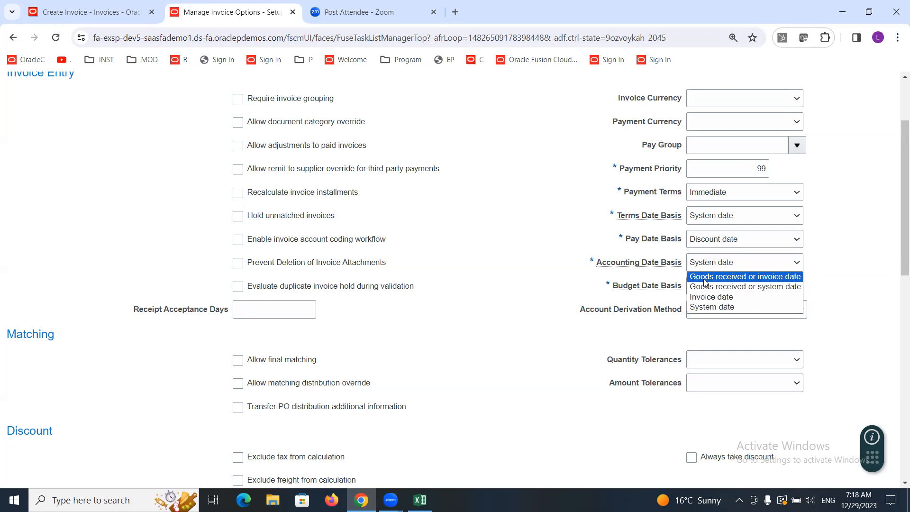
click(744, 278)
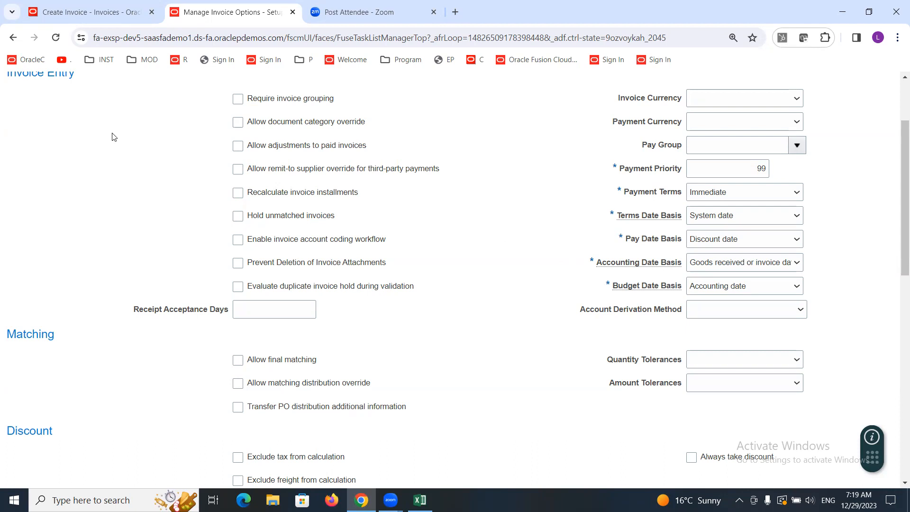
click(84, 13)
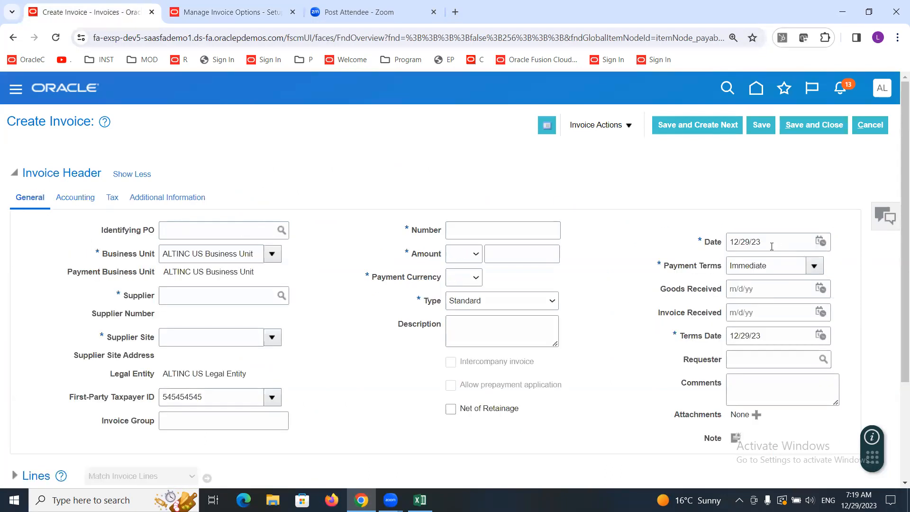
click(75, 197)
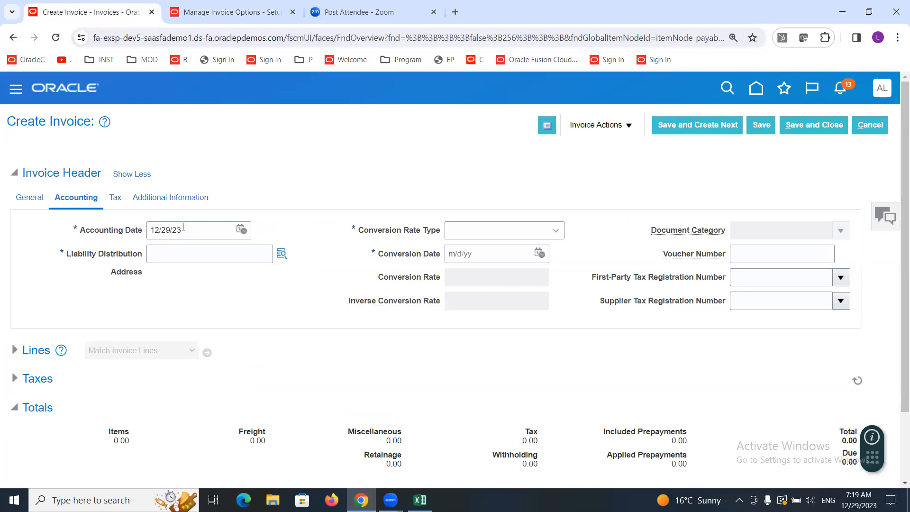
click(180, 7)
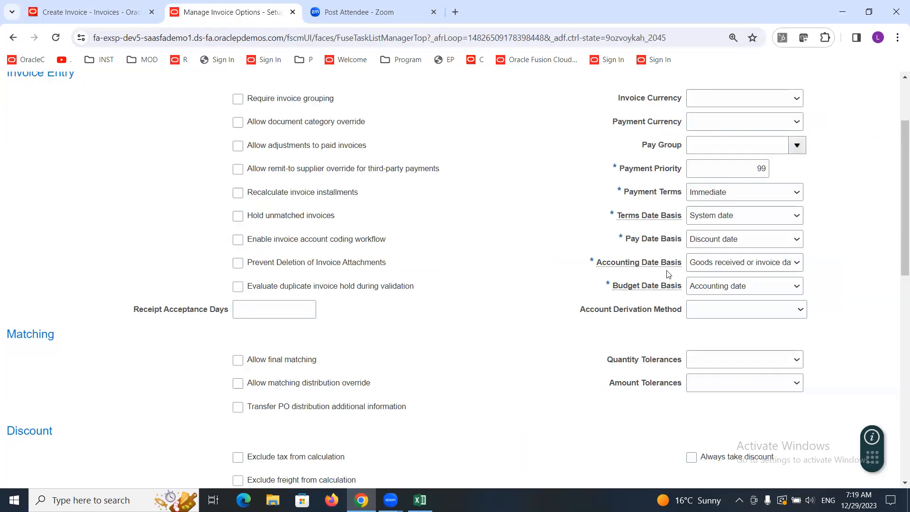
Step: Set the Accounting Date Basis to Invoice date and cancel the unsaved invoice
click(702, 263)
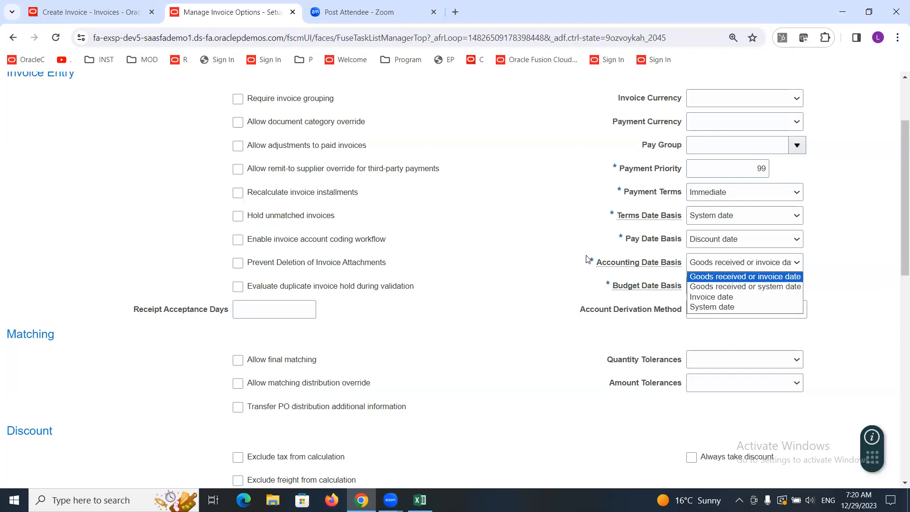
click(706, 297)
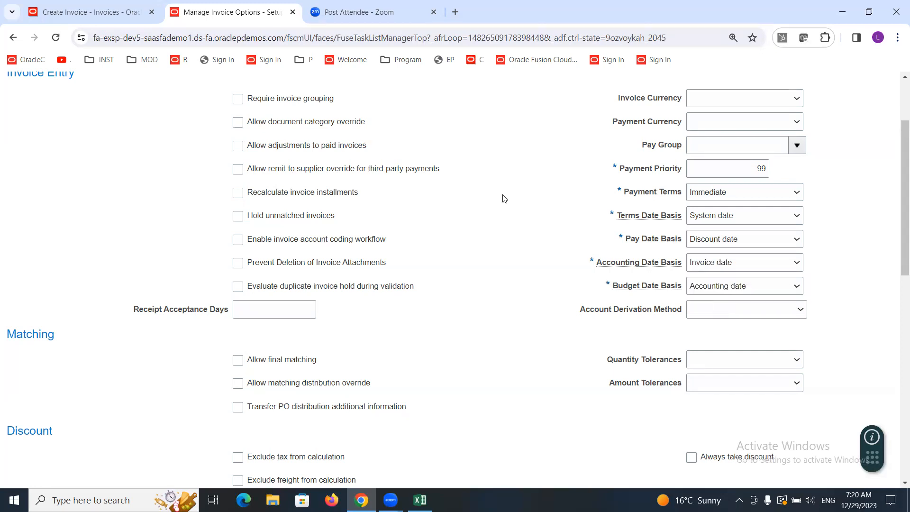
click(117, 11)
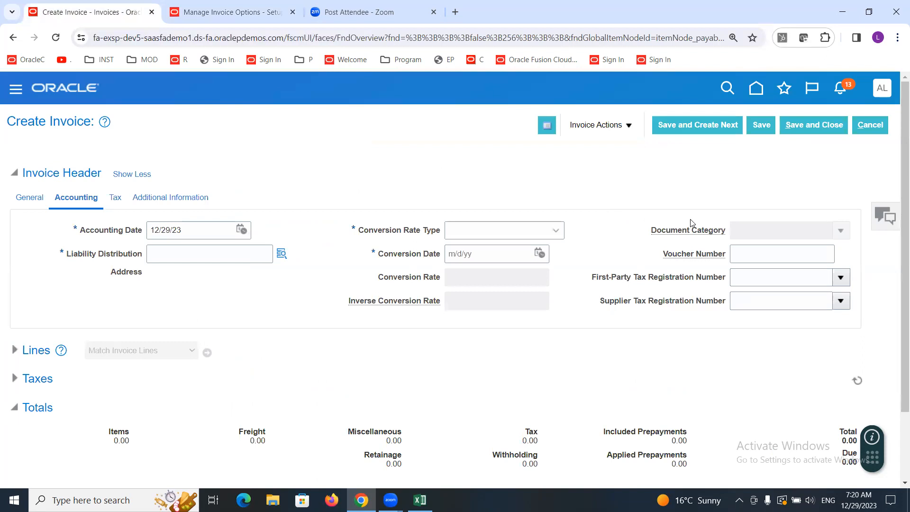
click(872, 125)
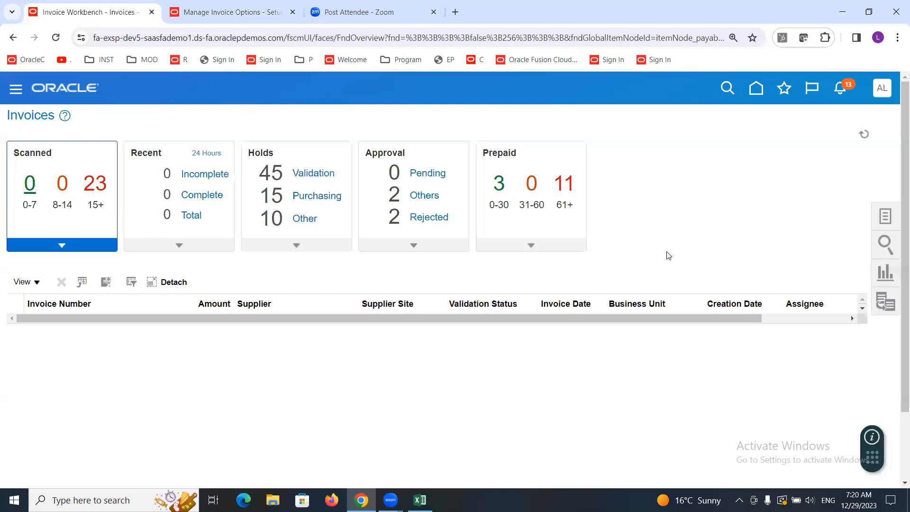
Step: Switch the Recent invoices tile to 3 Days and scroll across the listed invoices' details
click(205, 154)
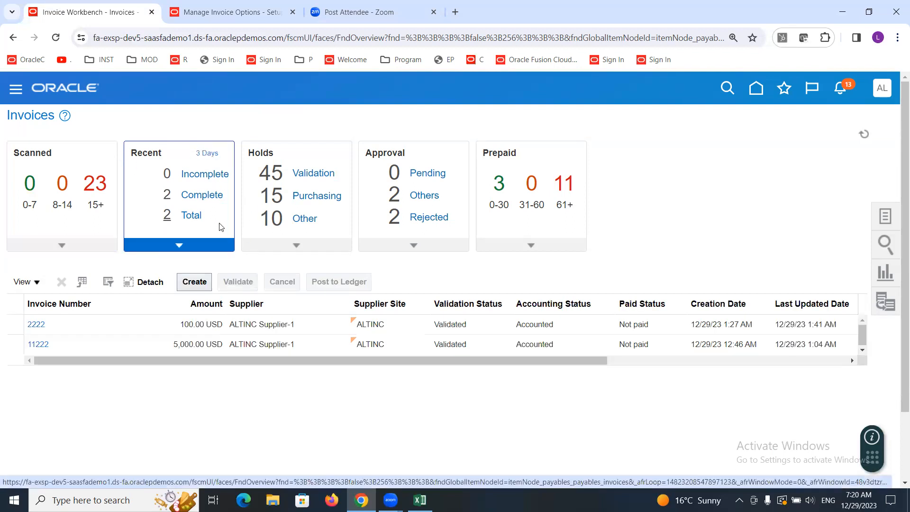
drag(206, 359, 545, 392)
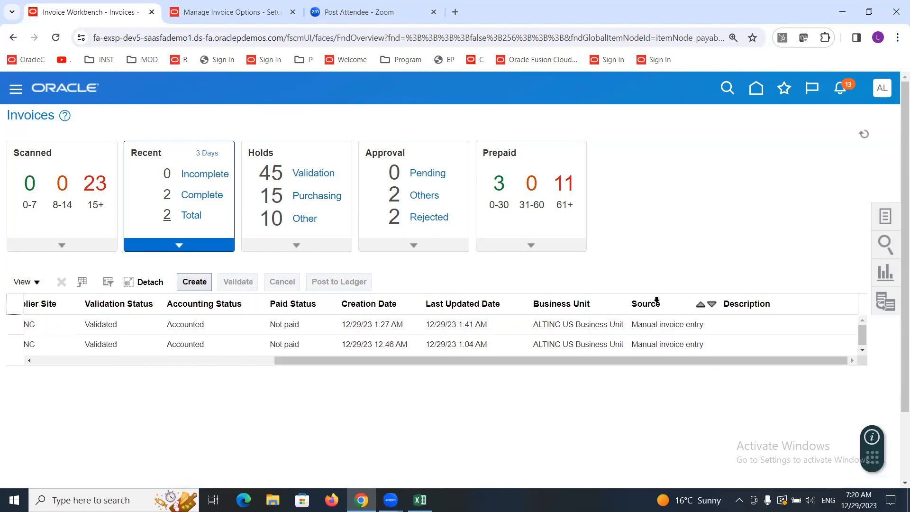
click(657, 302)
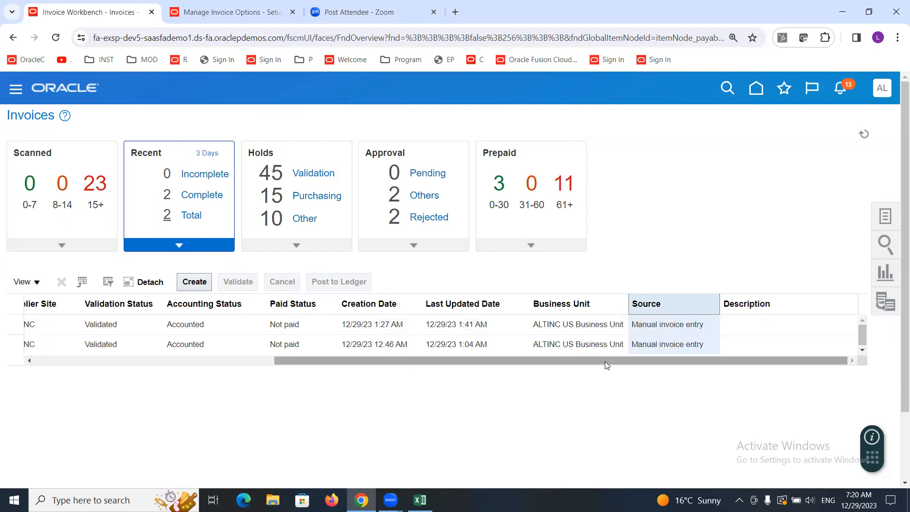
drag(592, 360, 189, 364)
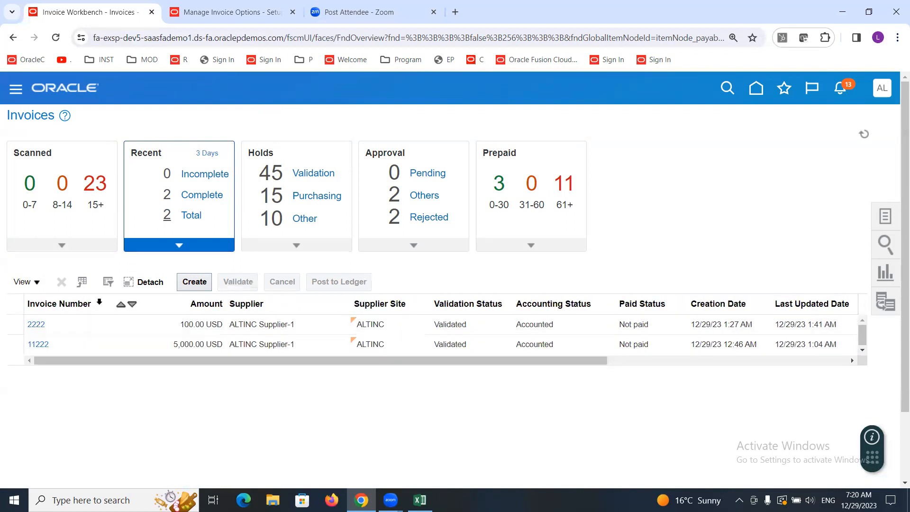
Step: Show all columns in the recent invoices table and scroll through them
click(37, 282)
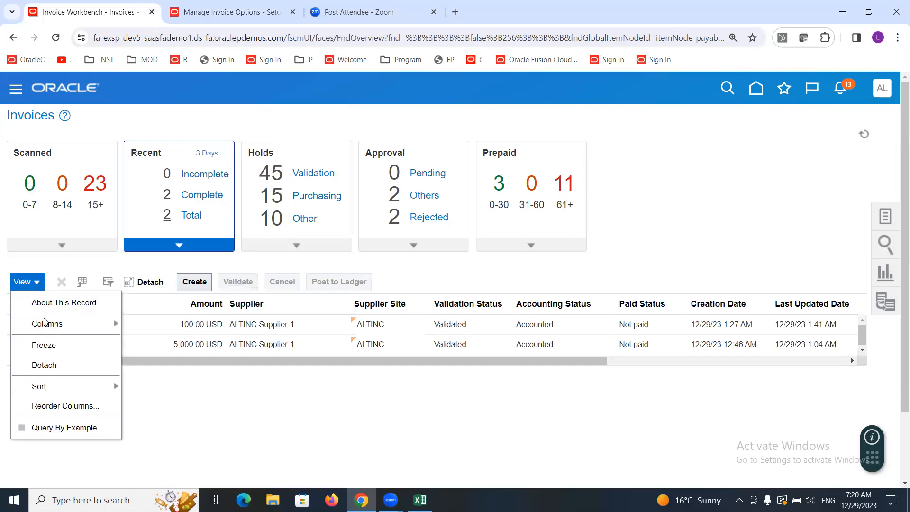
mouse_move(48, 327)
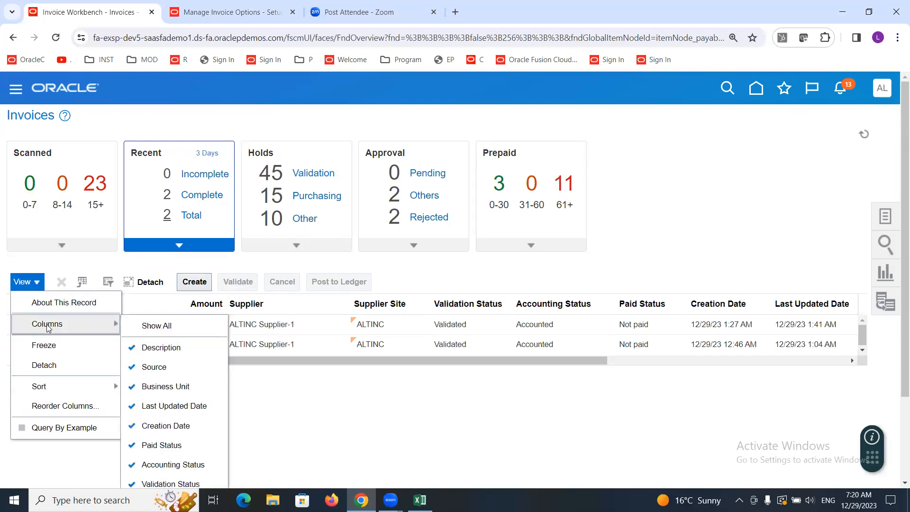
click(153, 326)
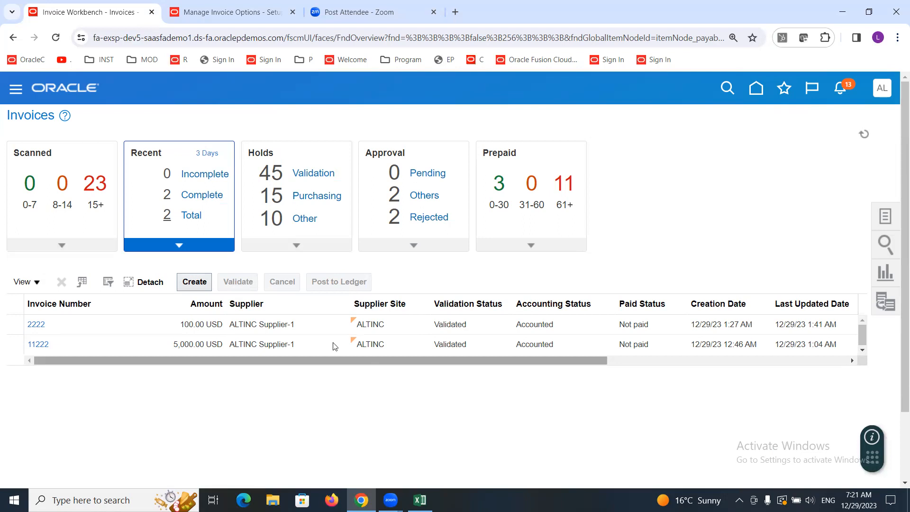
drag(264, 358, 189, 400)
click(37, 284)
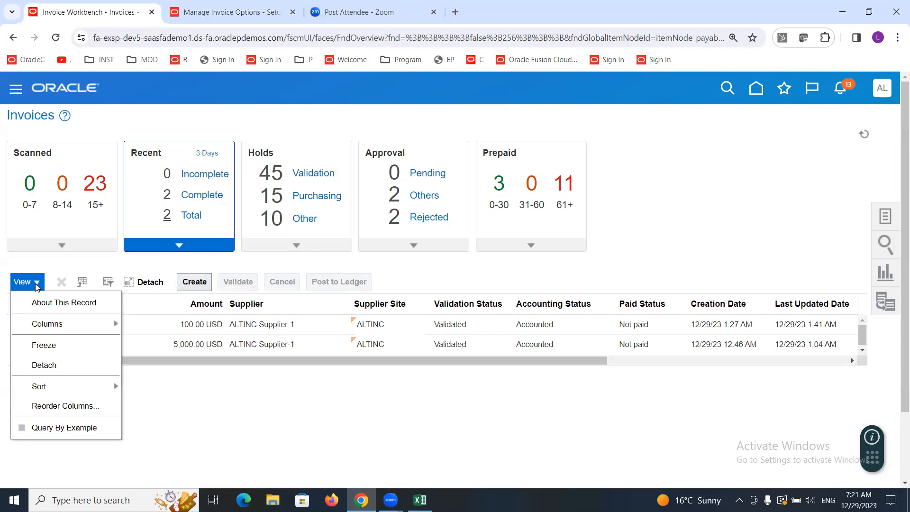
mouse_move(55, 327)
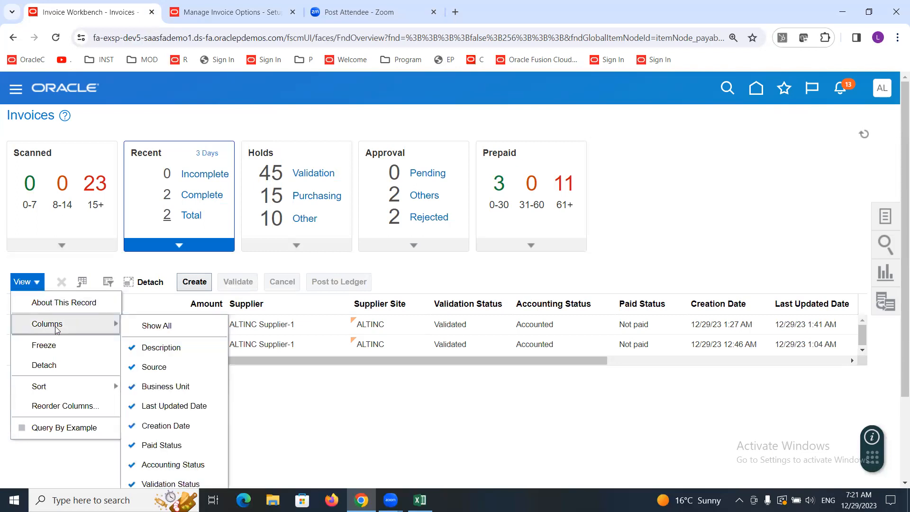
click(179, 327)
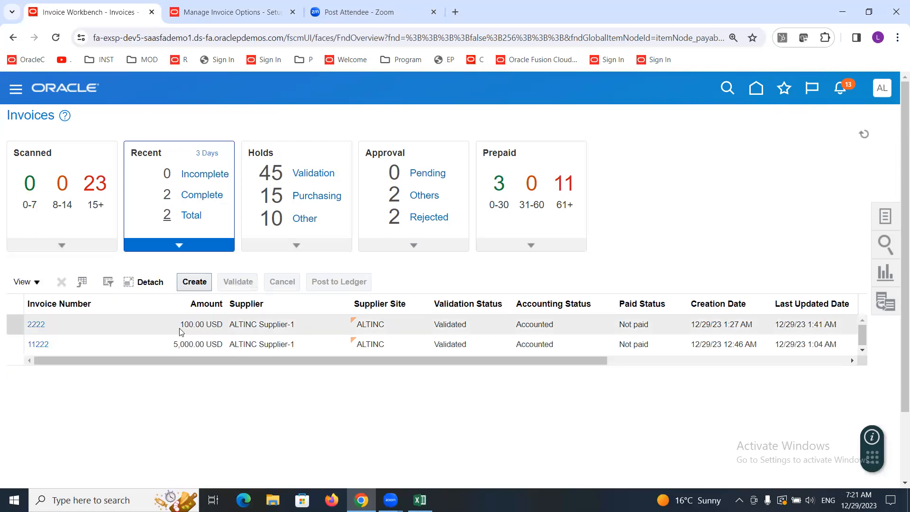
drag(192, 359, 635, 374)
drag(224, 393, 134, 403)
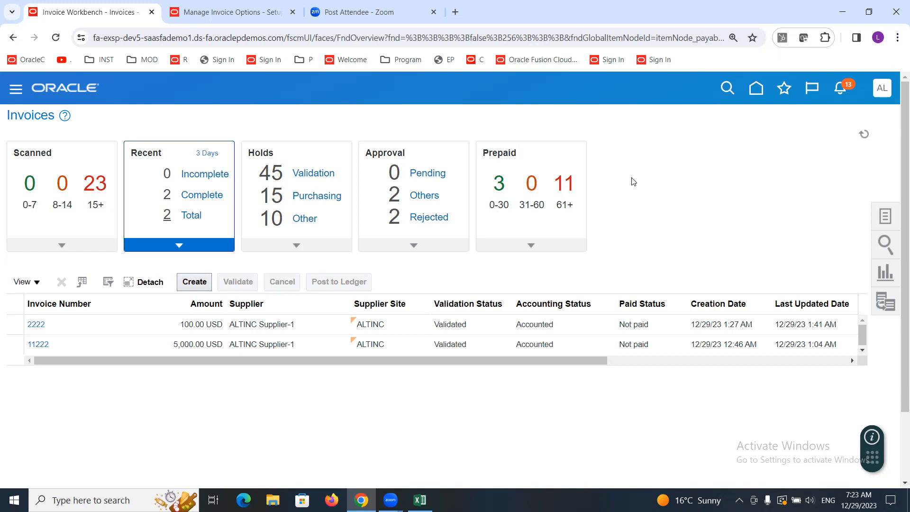
Step: Search Manage Invoices for invoice 2222 from supplier ALTINC Supplier-1
click(886, 216)
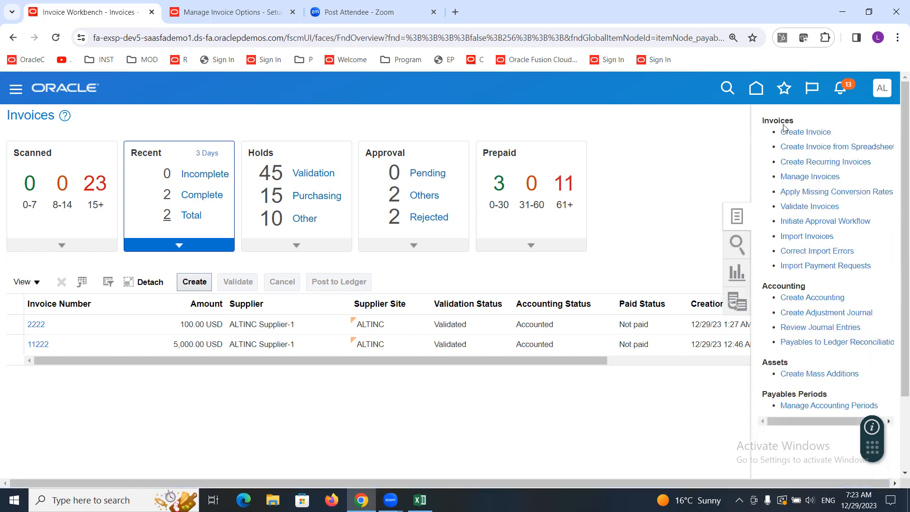
click(803, 178)
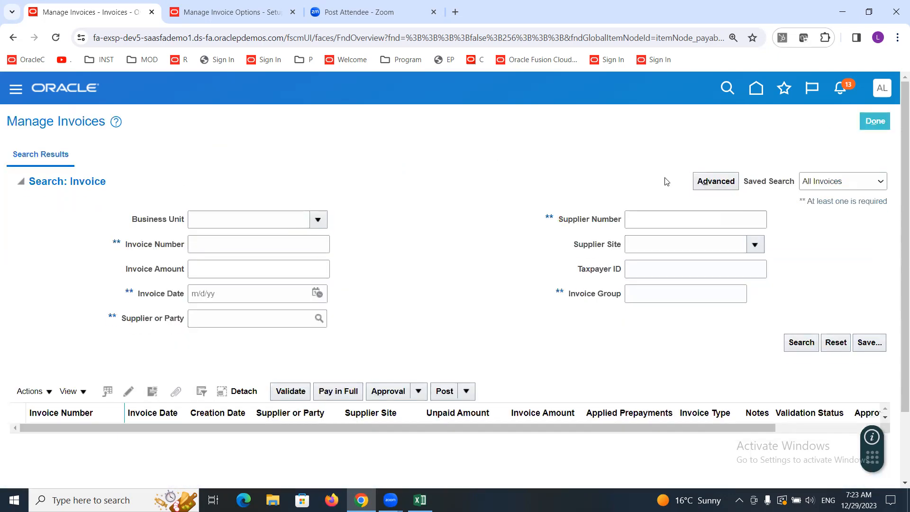
click(208, 242)
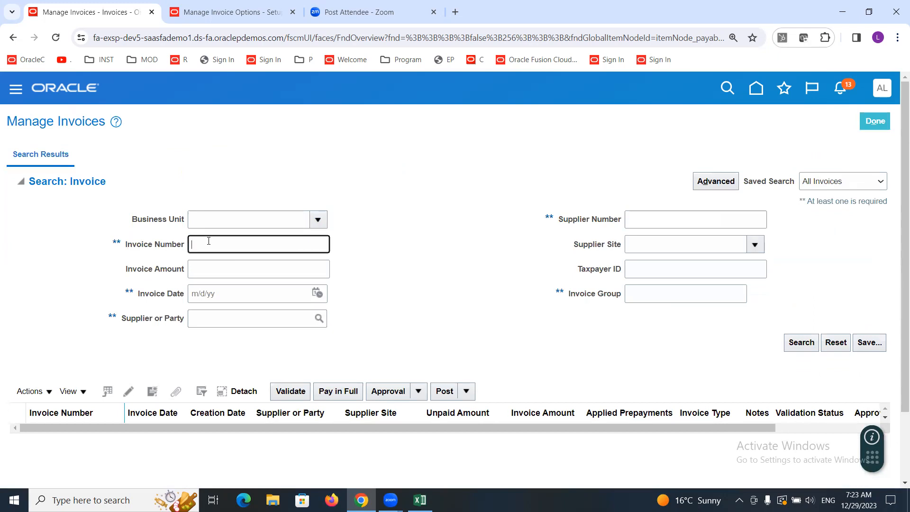
text(2222)
click(229, 315)
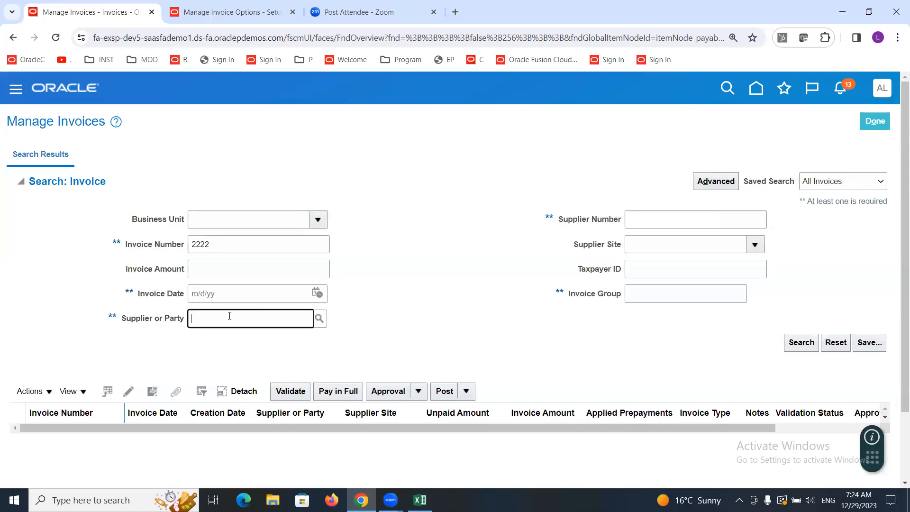
text(ALTINC Supplier-1)
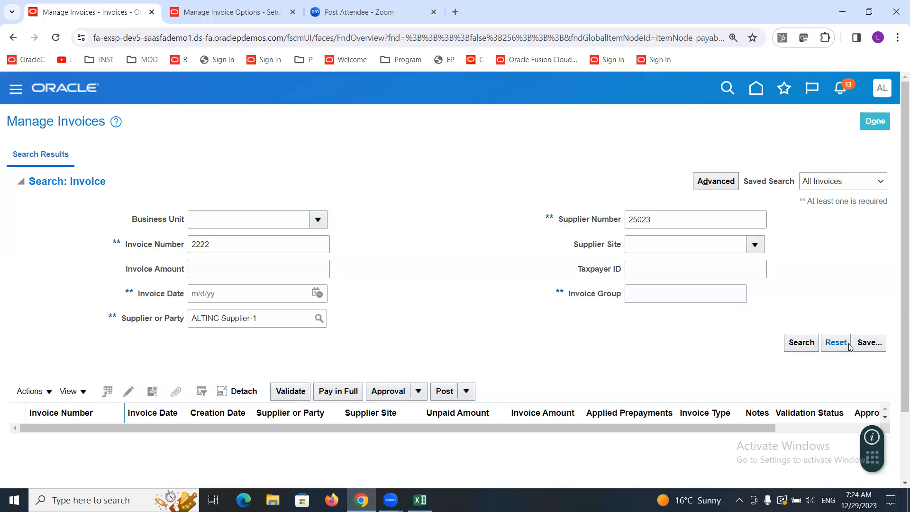
click(791, 344)
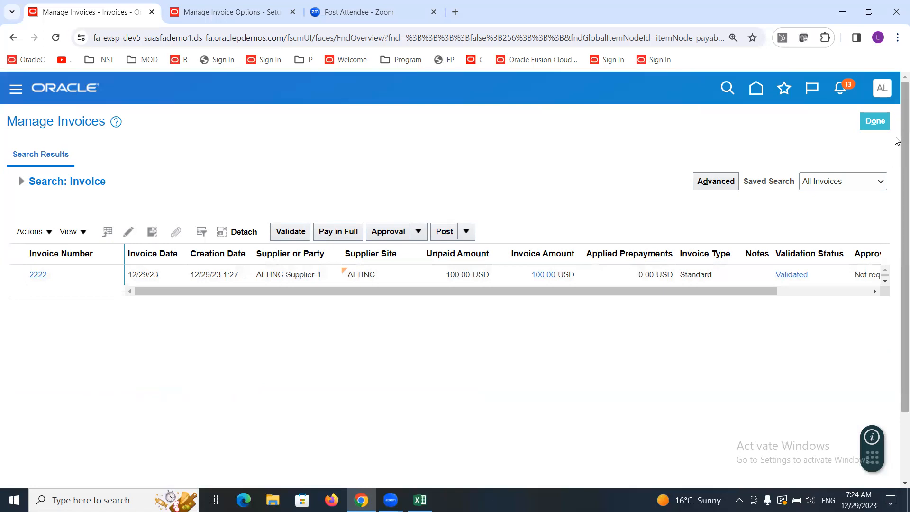
Step: Return to the Invoices workbench and set the Recent tile's period back to 24 Hours
click(880, 121)
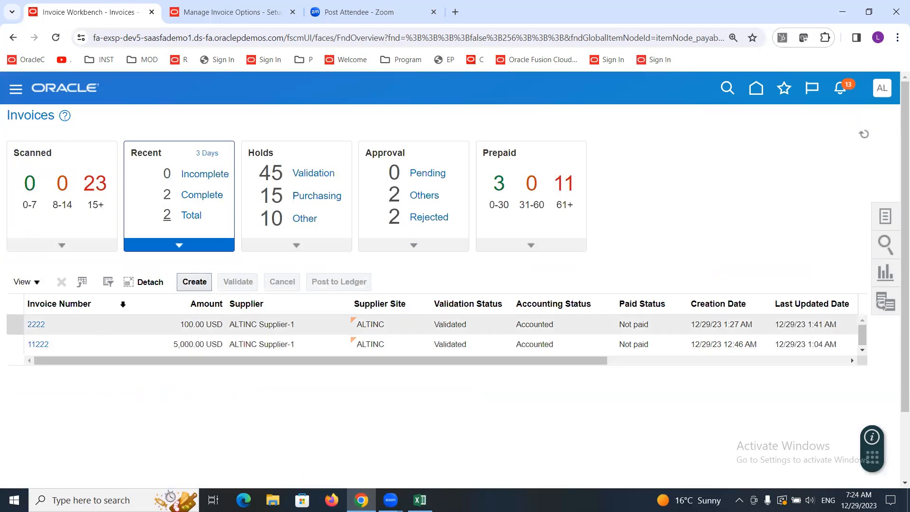
double_click(143, 152)
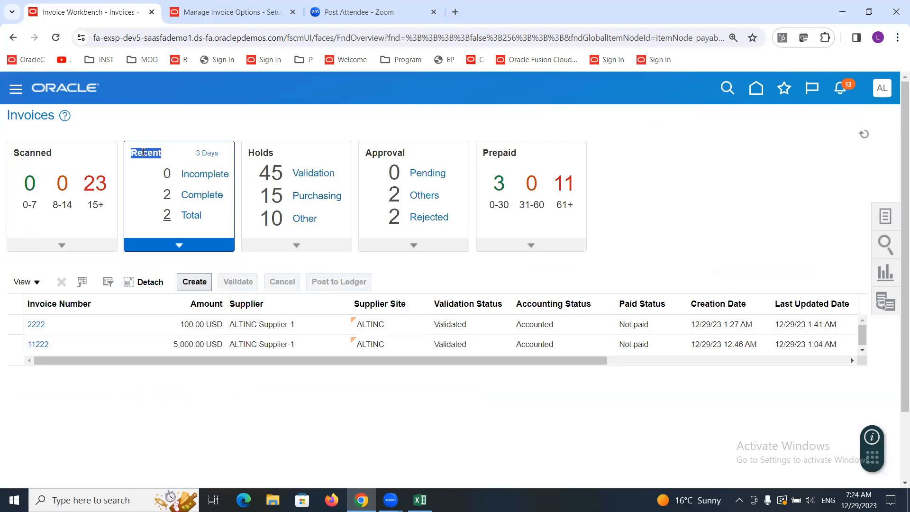
click(211, 154)
click(212, 154)
click(212, 154)
click(138, 185)
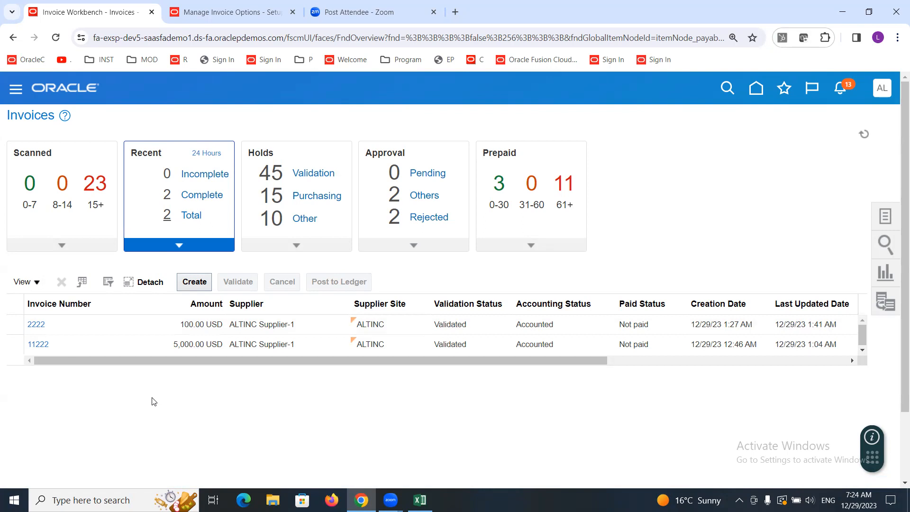
Step: Open invoice 2222 from the recent invoices list for editing
click(80, 324)
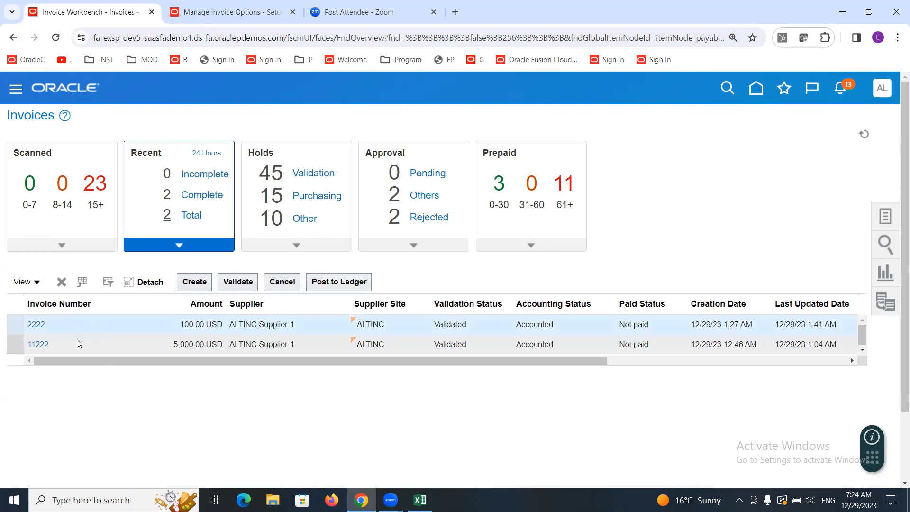
click(77, 343)
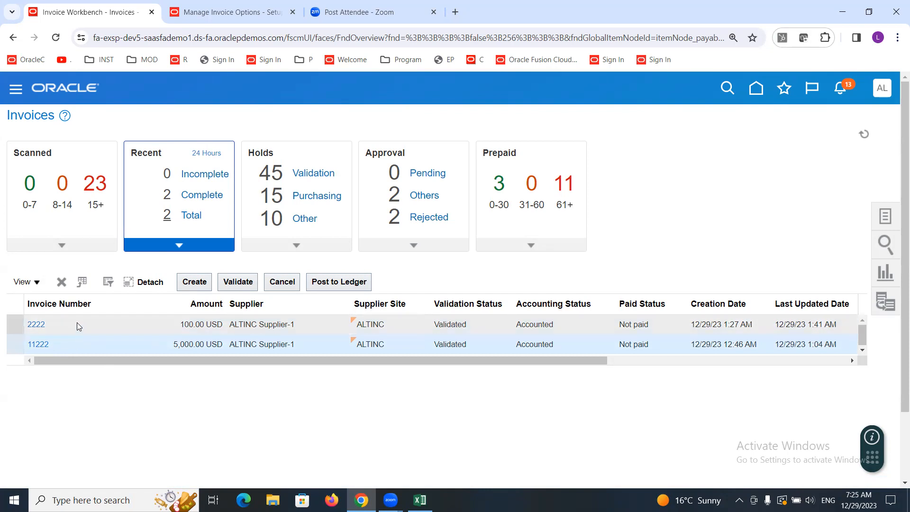
click(77, 324)
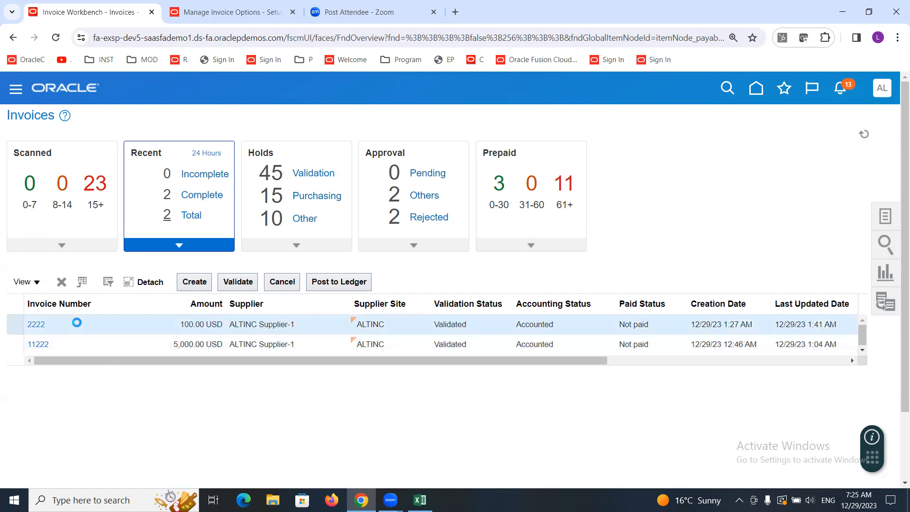
click(217, 67)
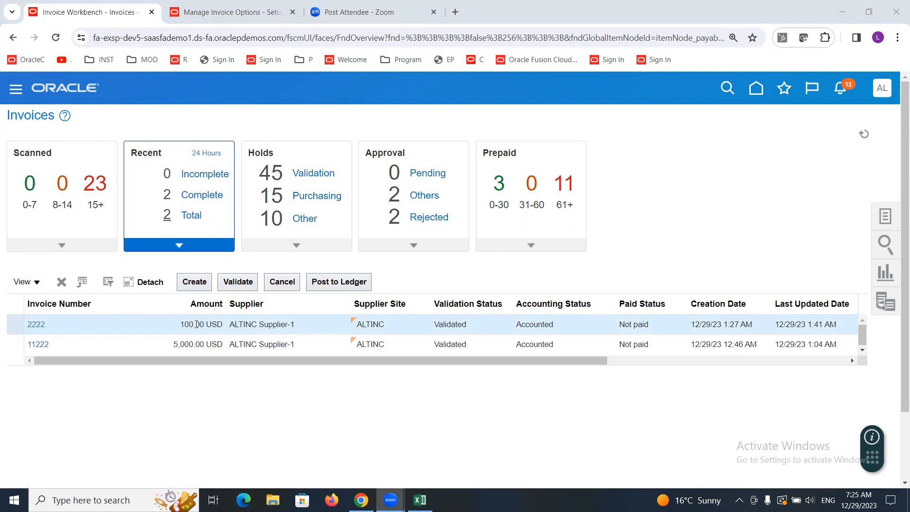
click(38, 324)
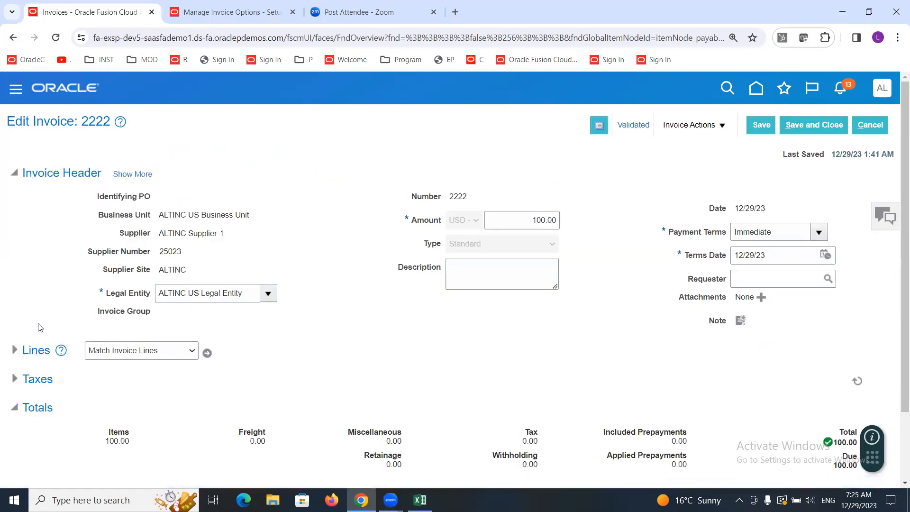
Step: Open the invoice actions list for invoice 2222
click(719, 126)
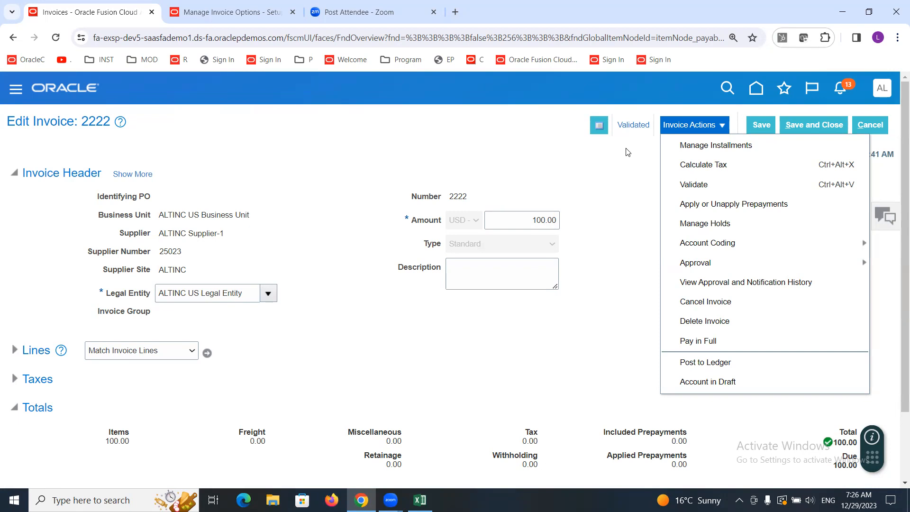
Step: Open the Pay in Full dialog for invoice 2222, review its payment fields, and close it without submitting
click(723, 343)
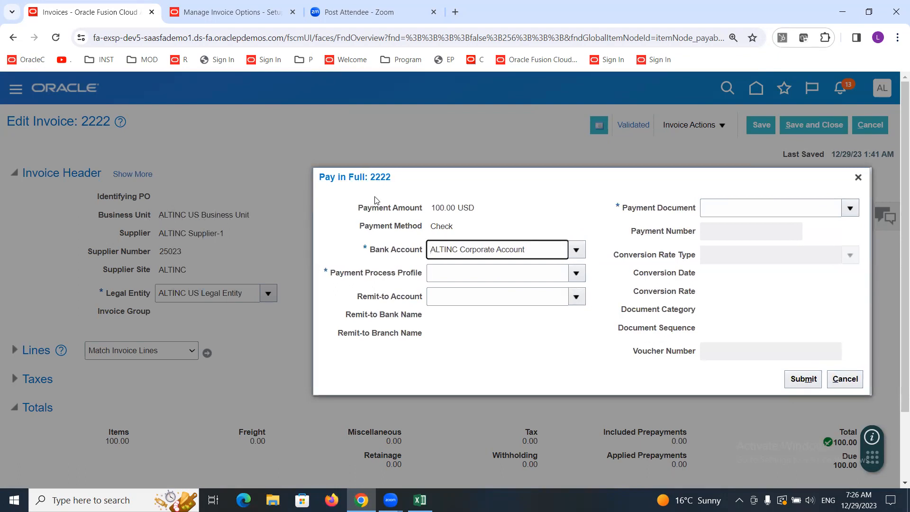
drag(506, 181, 430, 148)
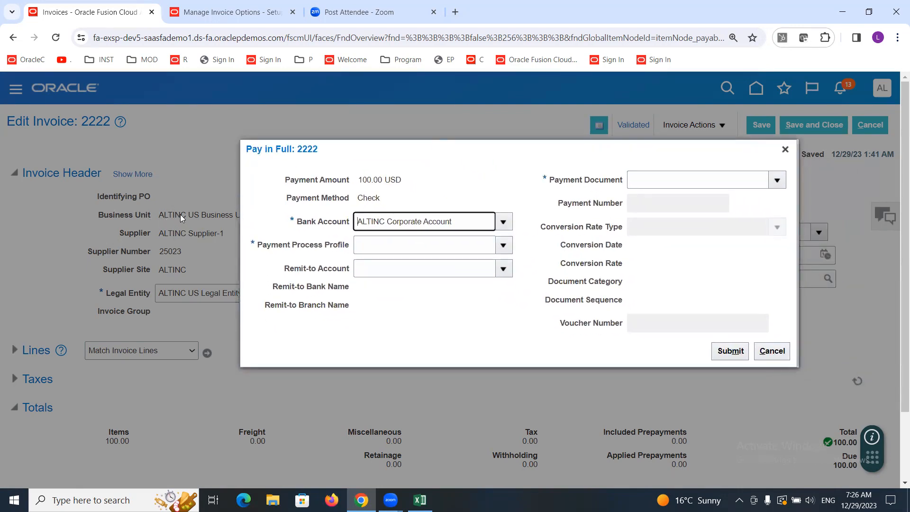
click(296, 221)
drag(298, 224, 352, 223)
double_click(369, 180)
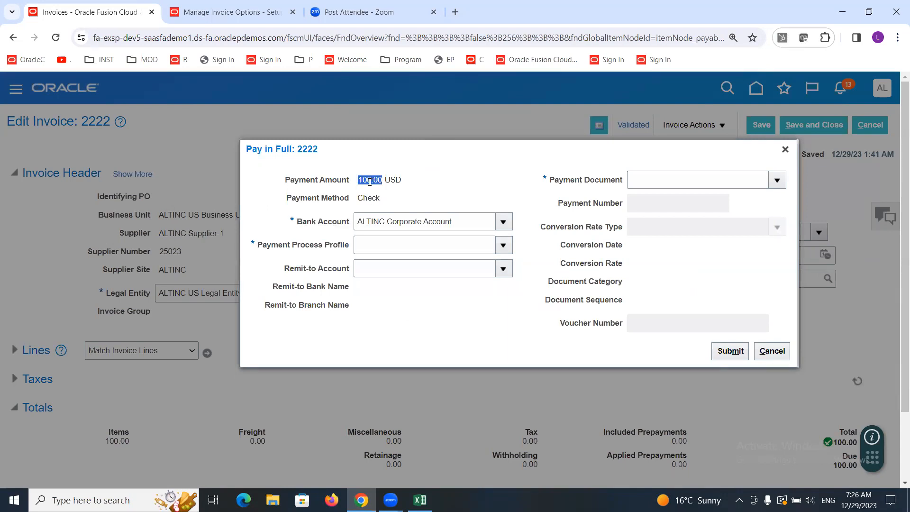
triple_click(316, 225)
double_click(365, 198)
click(317, 161)
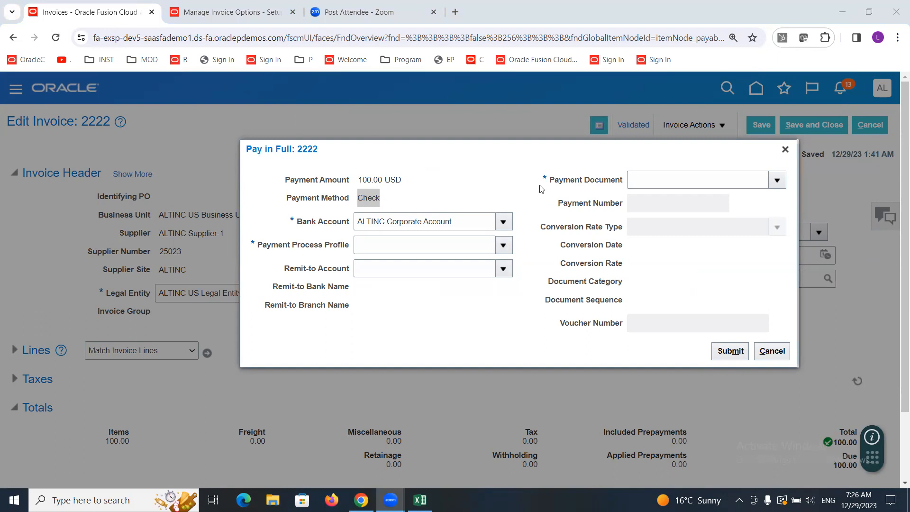
click(482, 324)
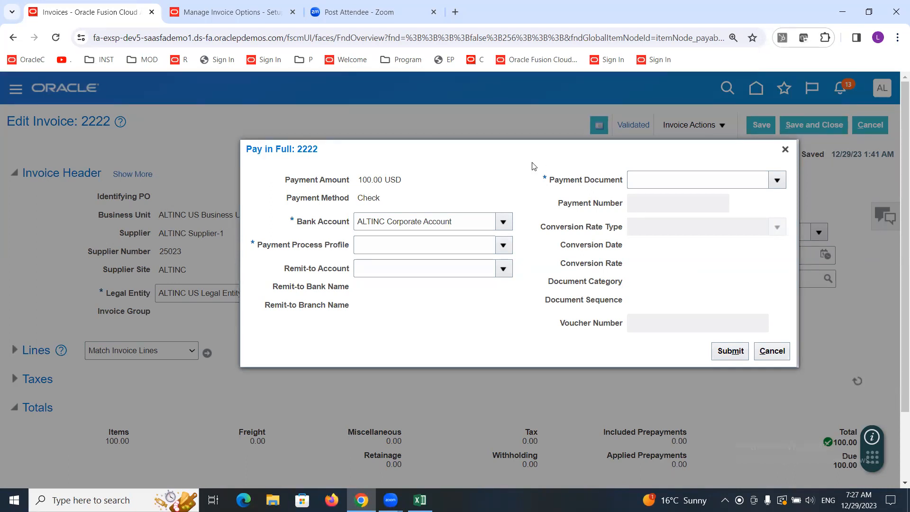
double_click(370, 198)
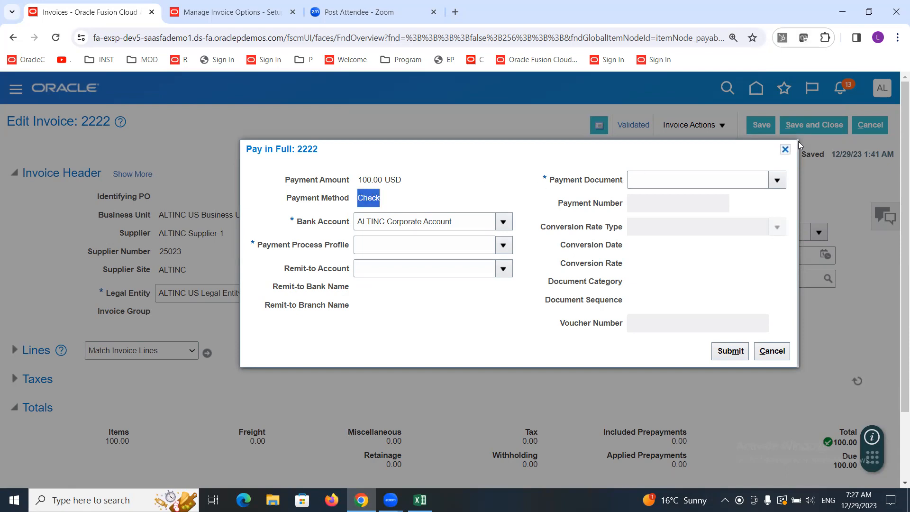
click(784, 149)
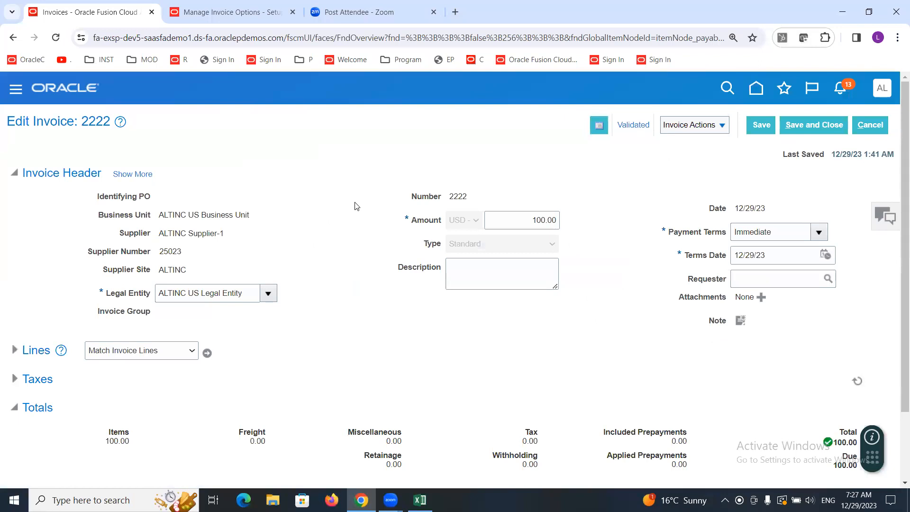
Step: Set installment 1's due date to 12/31/23 in Manage Installments for invoice 2222 and save
click(721, 130)
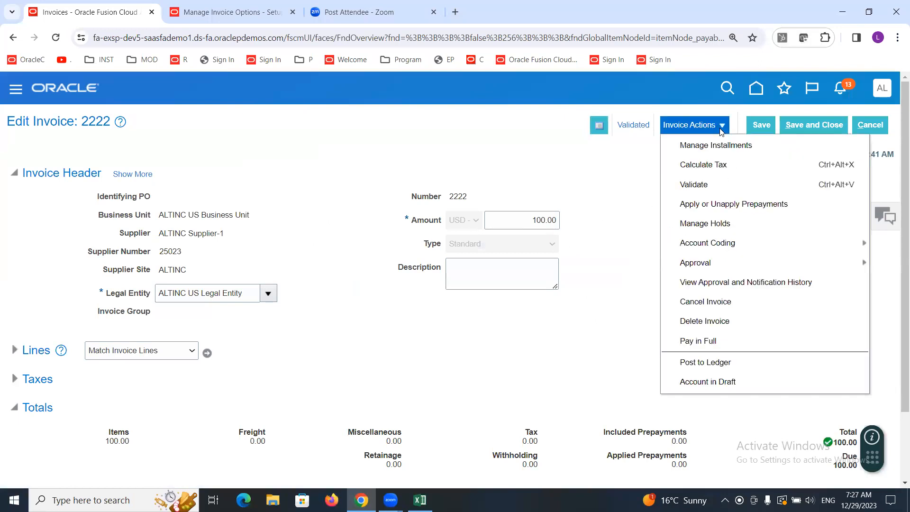
click(694, 146)
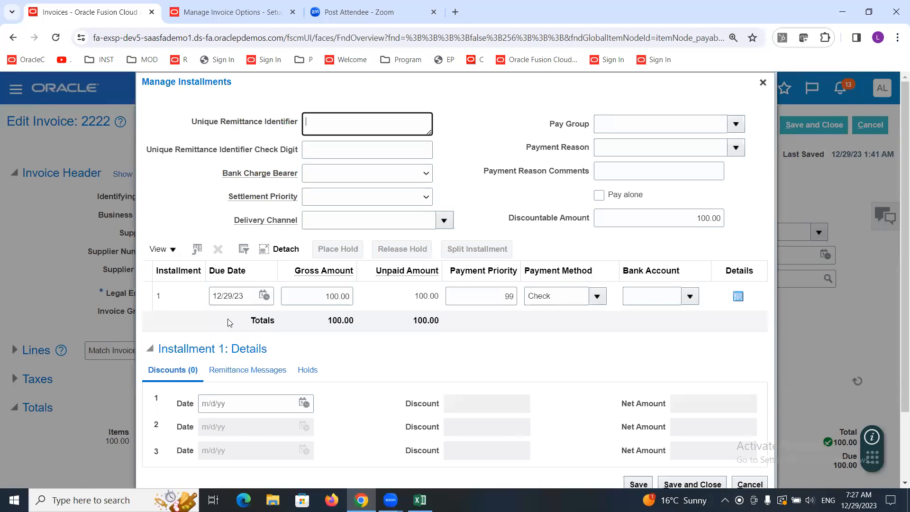
click(243, 297)
triple_click(243, 296)
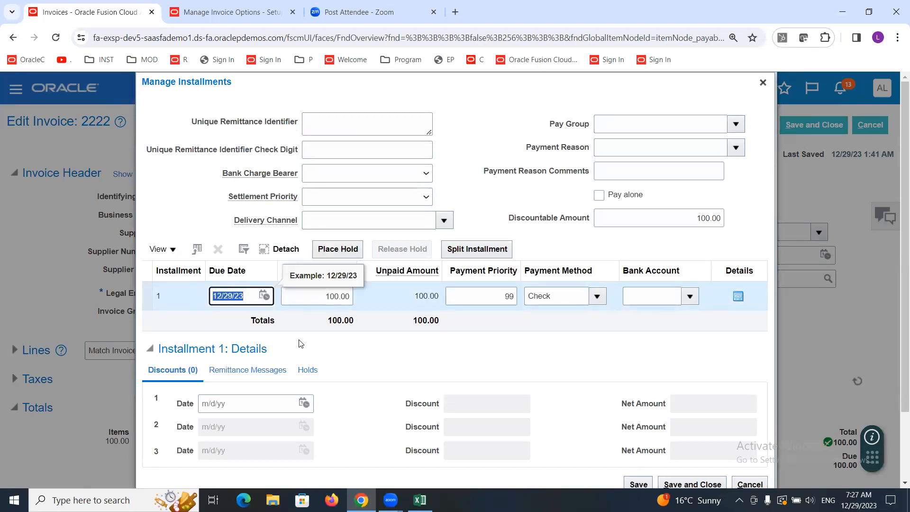
click(246, 292)
drag(246, 292, 191, 292)
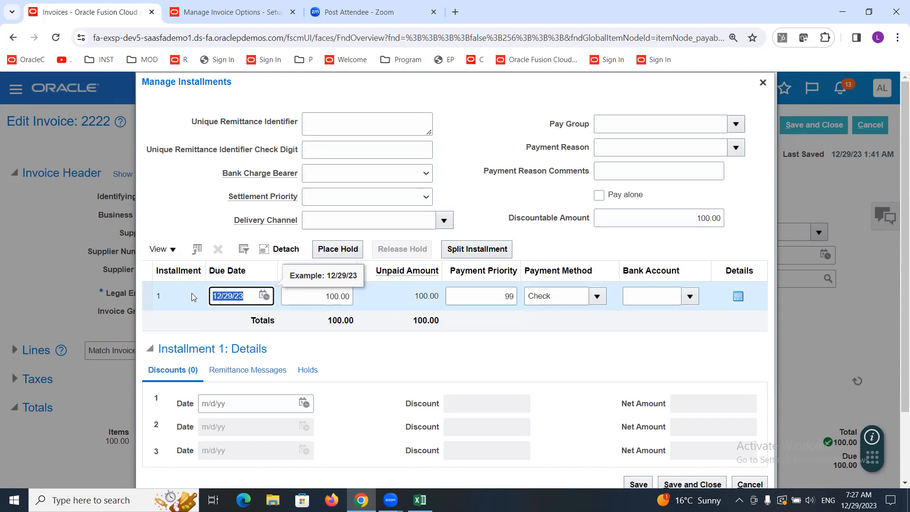
click(266, 297)
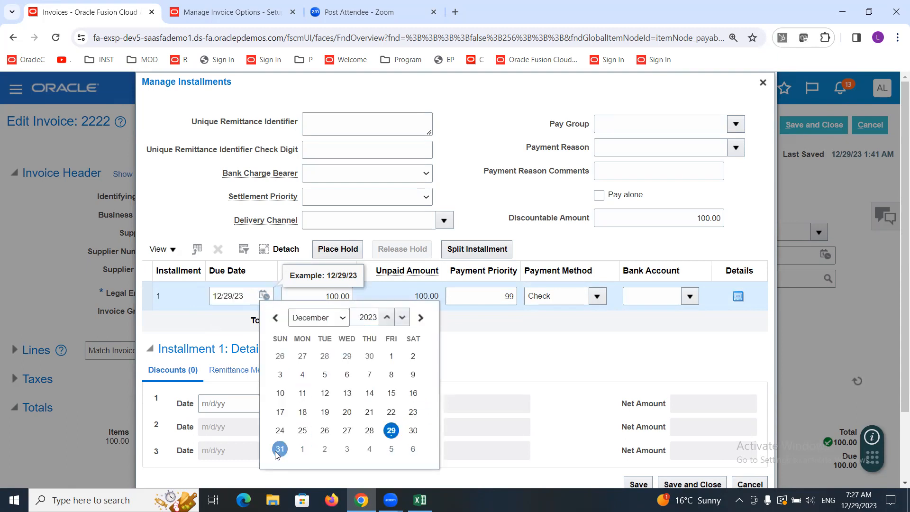
click(279, 449)
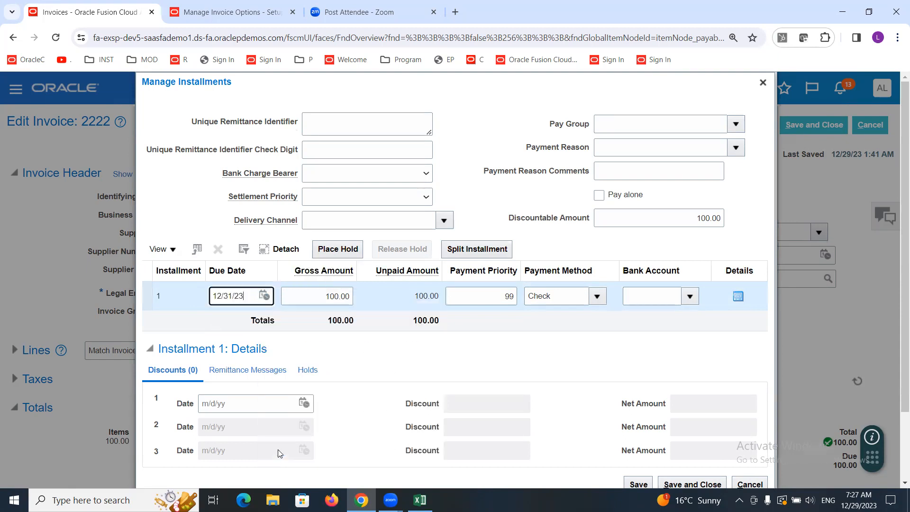
click(477, 339)
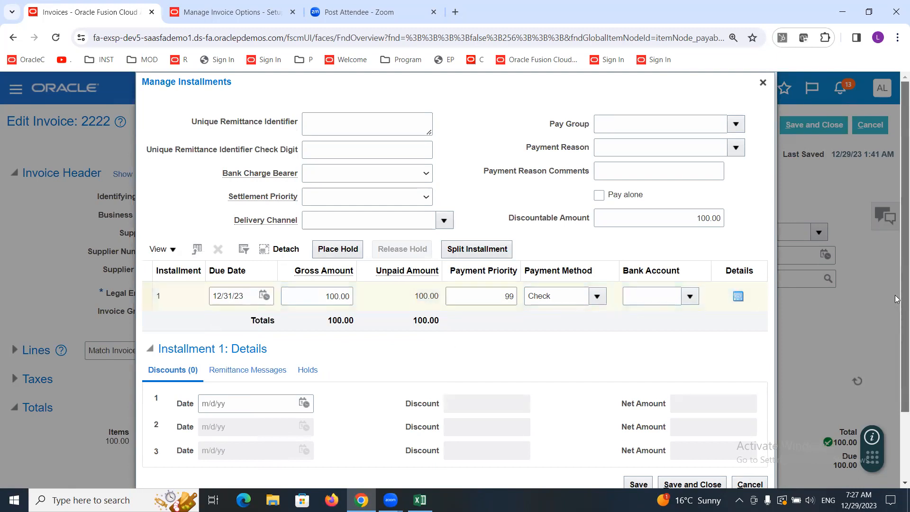
scroll(896, 428, down, 2)
click(691, 401)
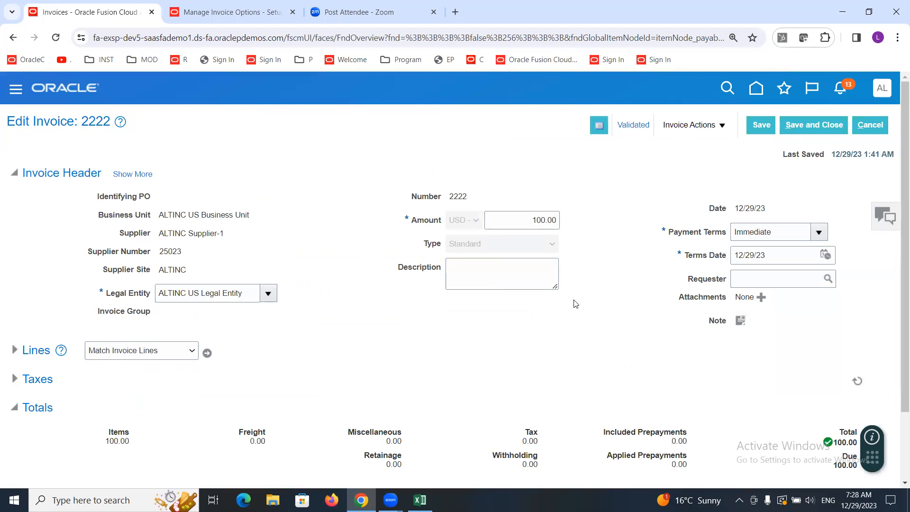
Step: Pay invoice 2222 in full with ALTINC Payment Process Profile and the ALTINC Check payment document, then acknowledge the confirmation
click(722, 130)
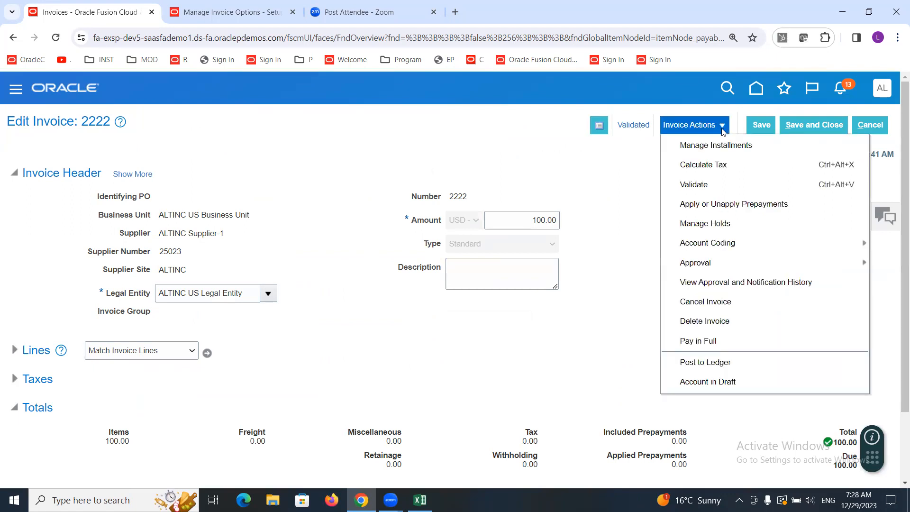
click(706, 342)
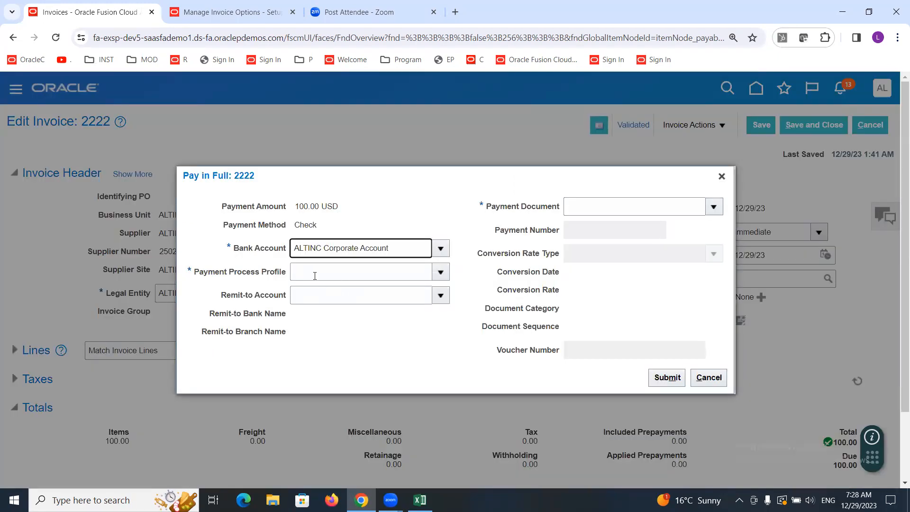
drag(196, 280, 285, 278)
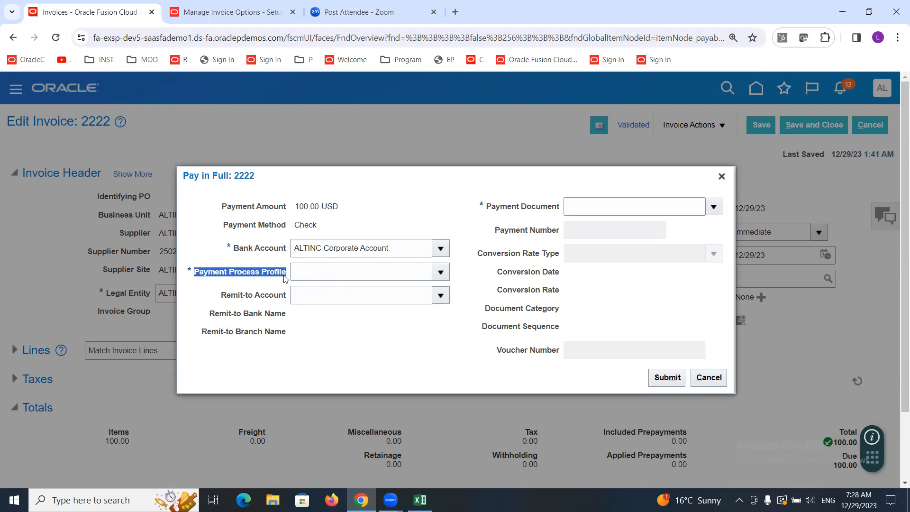
click(353, 272)
text(ALTINC)
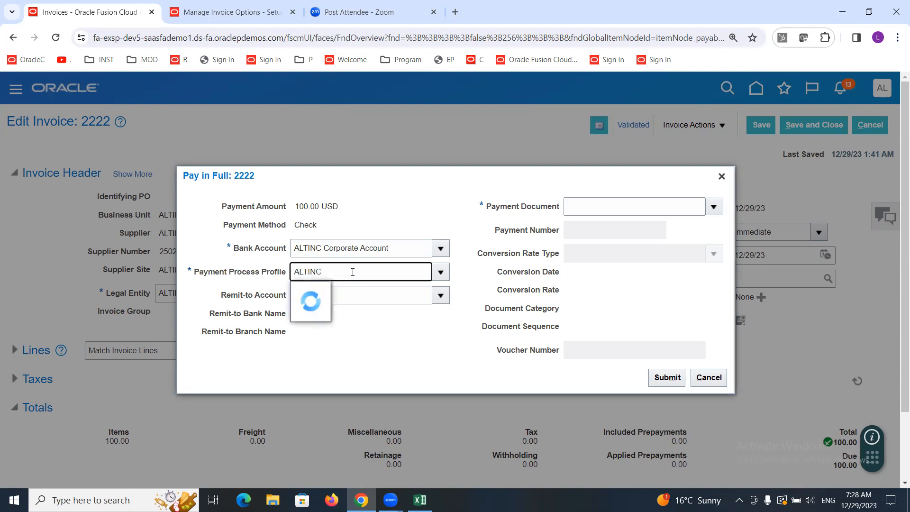
click(345, 292)
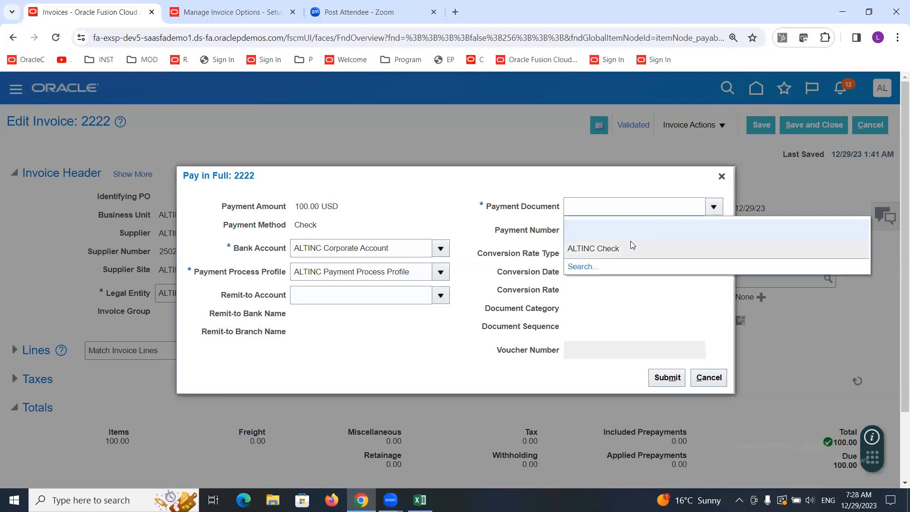
click(618, 248)
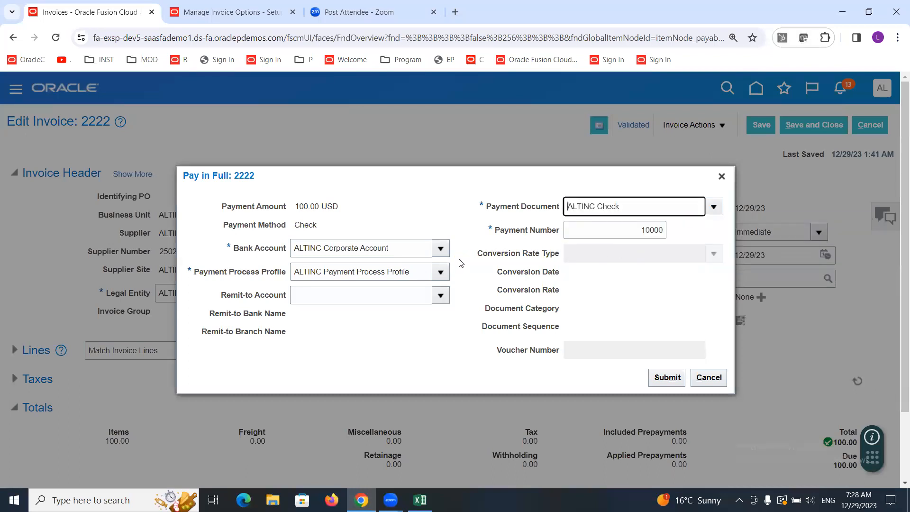
drag(494, 230, 684, 235)
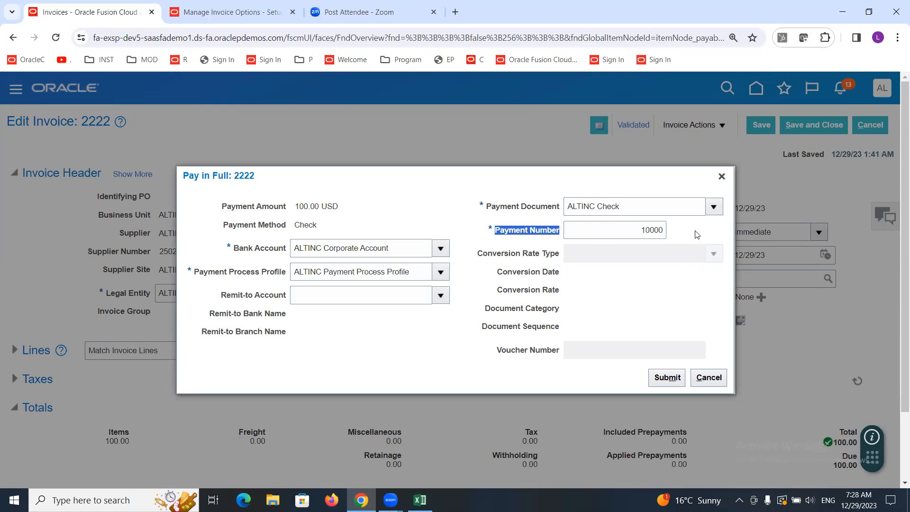
drag(630, 206, 462, 208)
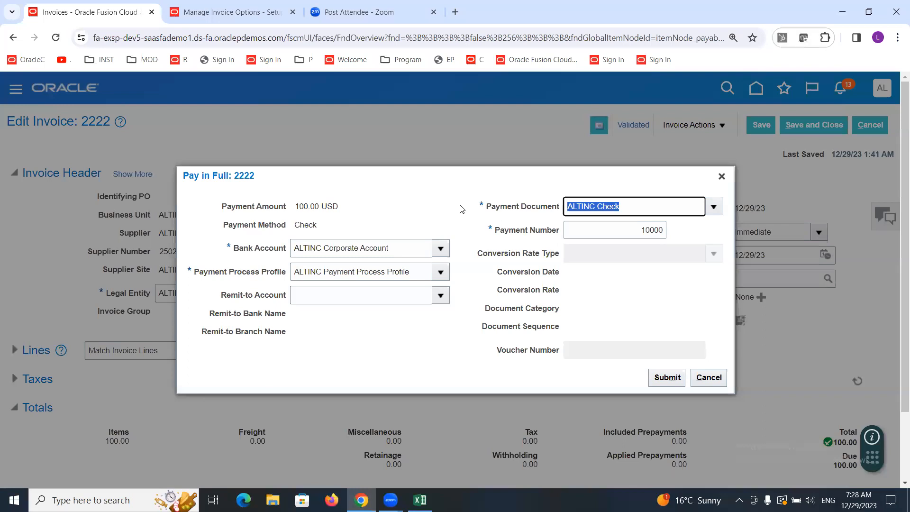
click(417, 205)
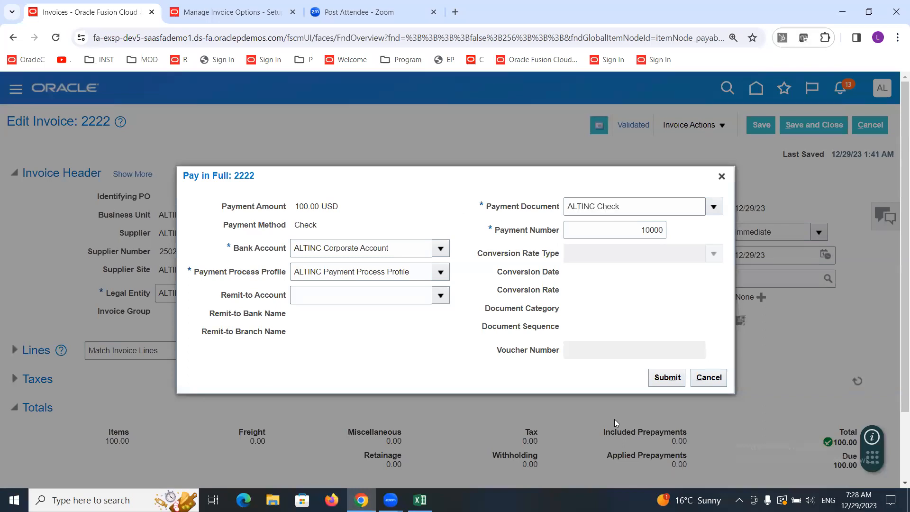
click(662, 383)
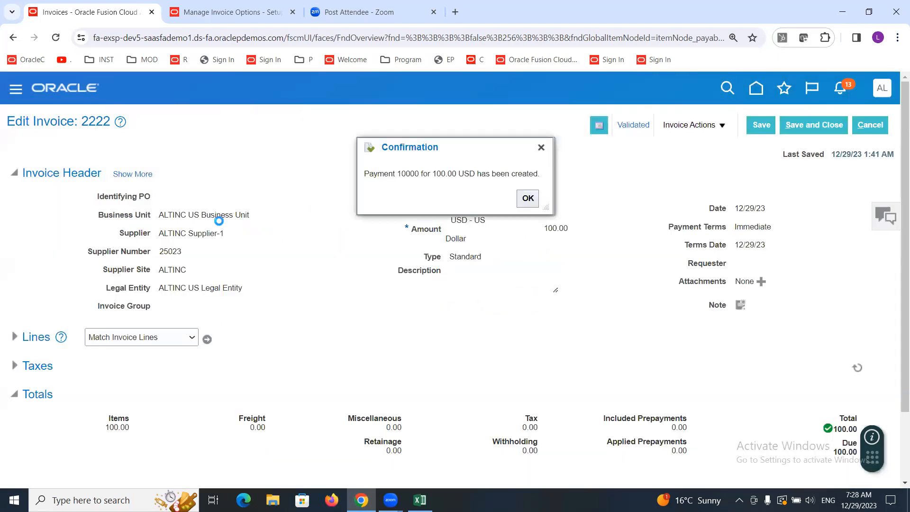
click(526, 199)
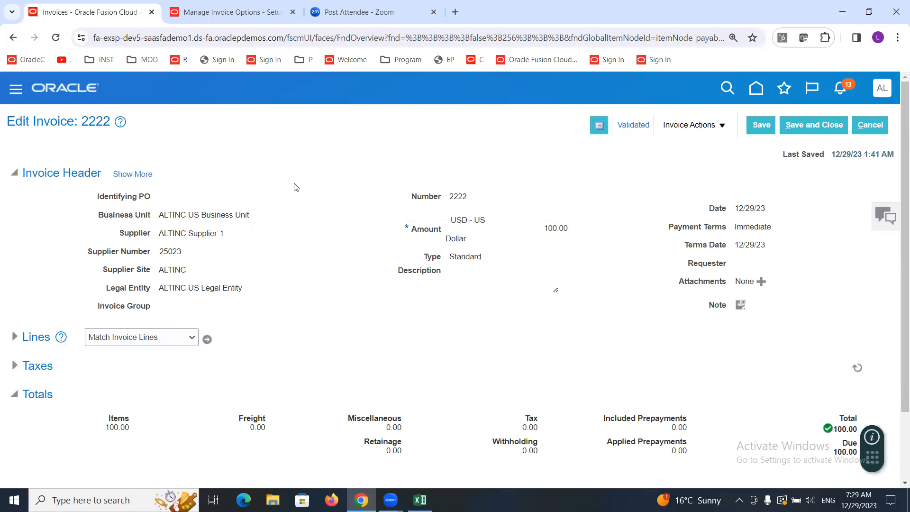
Step: Switch to the Manage Invoice Options tab and open Scheduled Processes from the navigator's Tools group
click(181, 16)
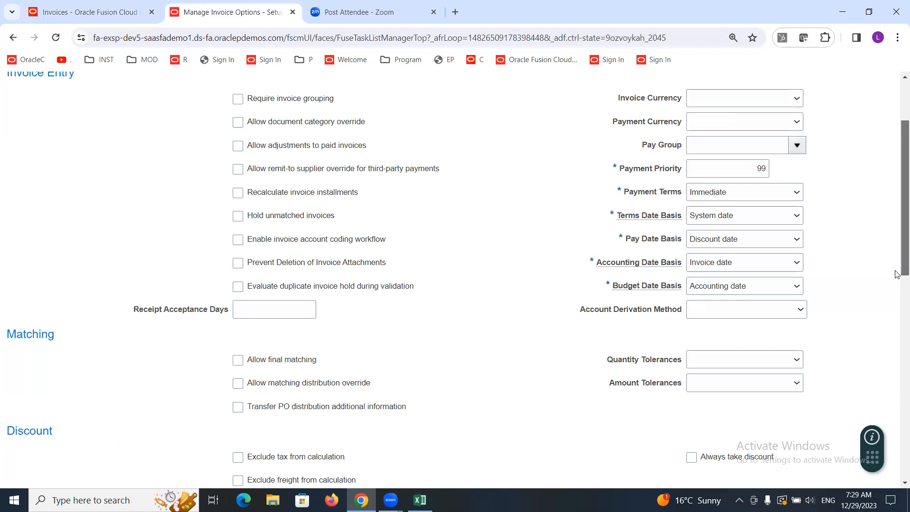
scroll(897, 274, up, 3)
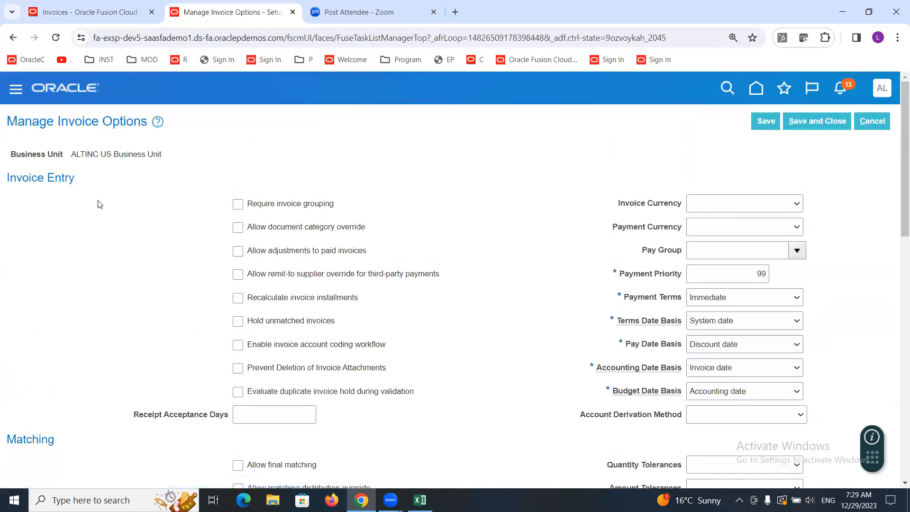
drag(502, 168, 490, 290)
scroll(492, 293, down, 2)
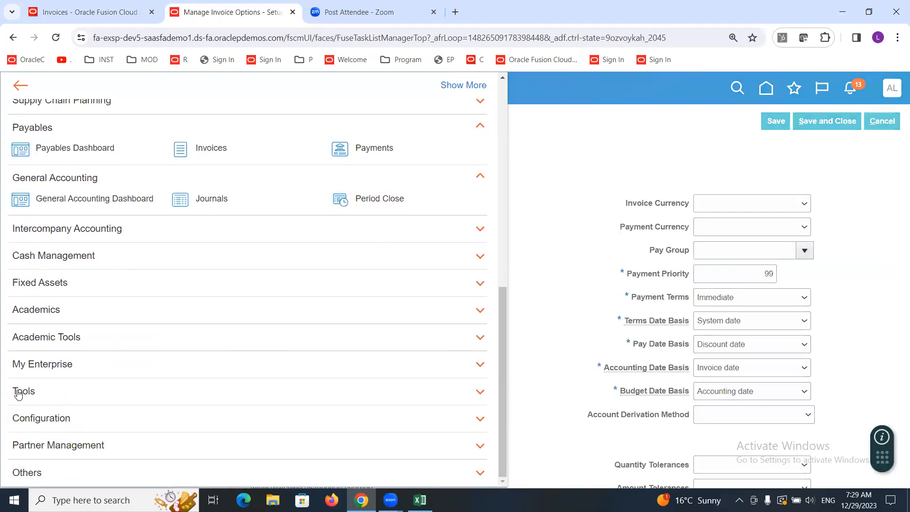
click(18, 393)
scroll(19, 394, down, 2)
click(96, 411)
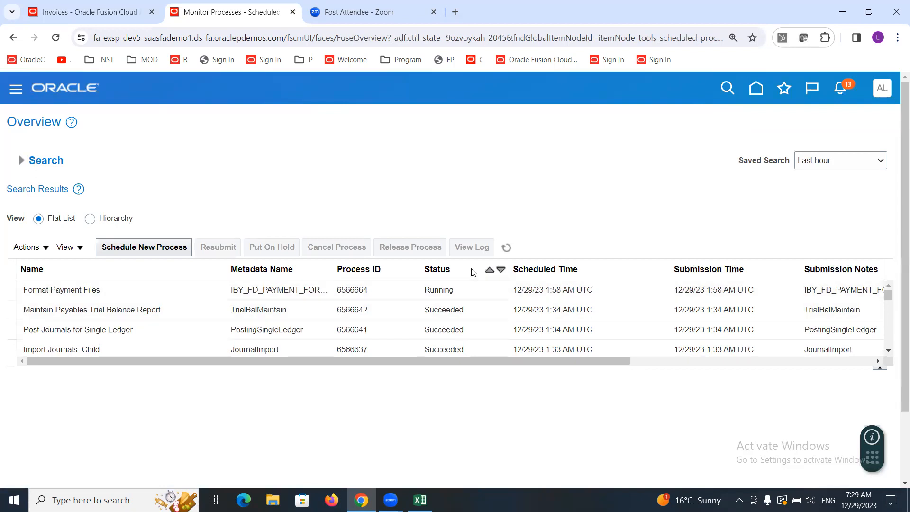
Step: Refresh the scheduled processes list and select the Format Payment Files process to view its details
click(504, 249)
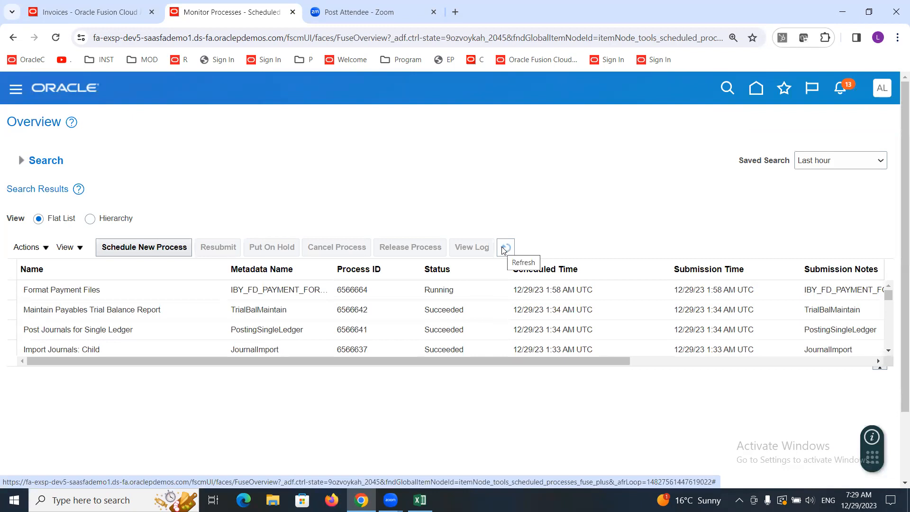
click(503, 249)
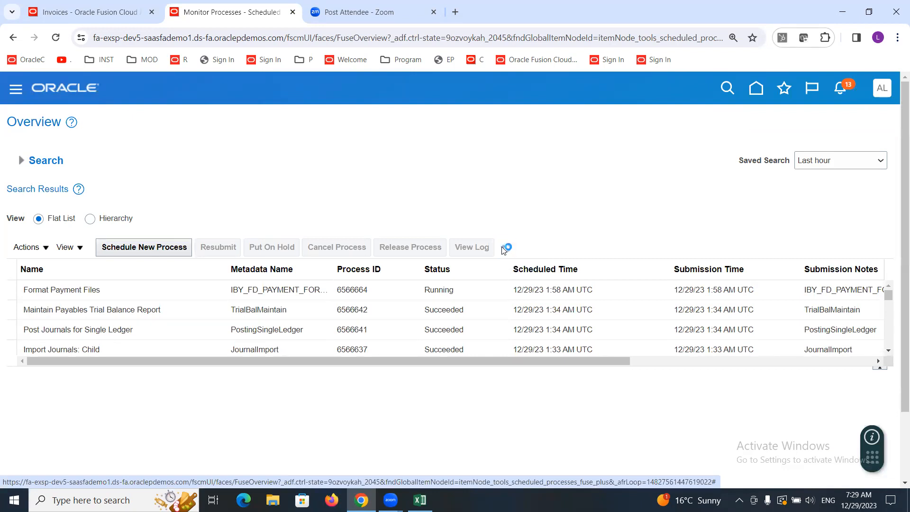
click(116, 291)
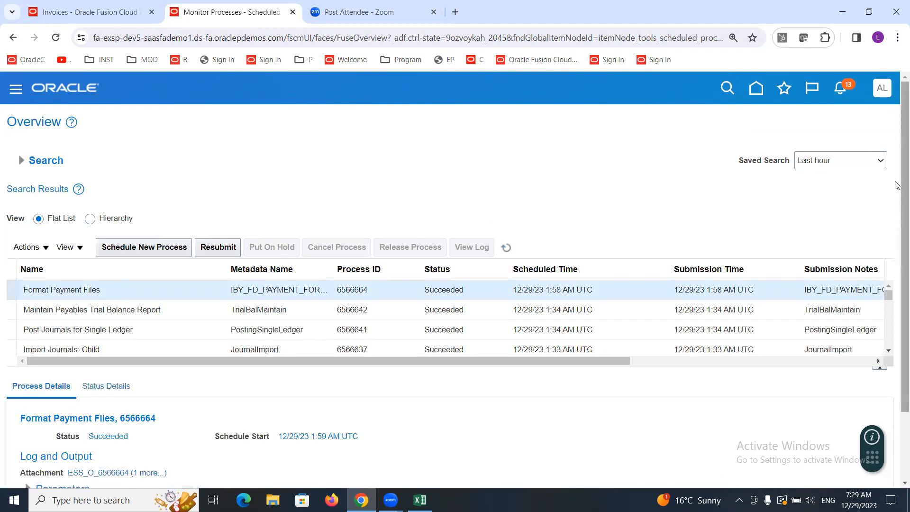
Step: Open the Format Payment Files output attachment 6566664.pdf and dismiss the reader's side panels
drag(896, 187, 897, 276)
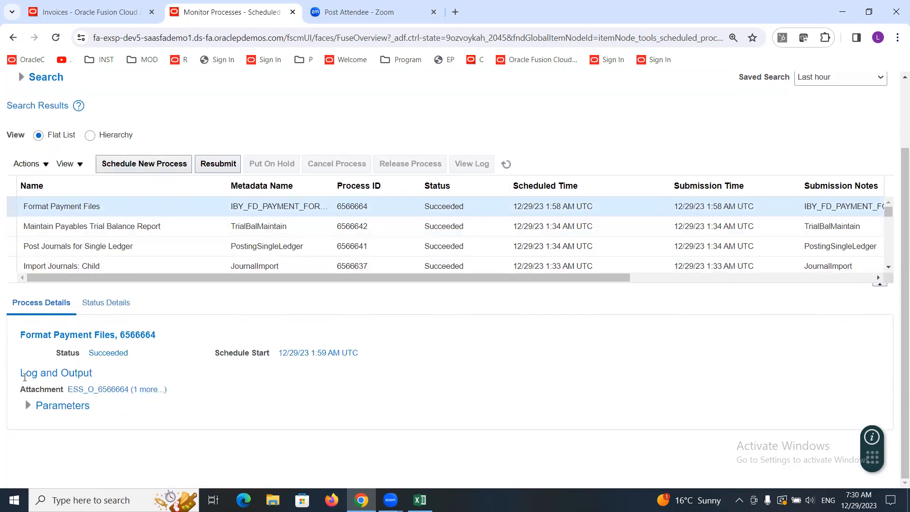
click(145, 391)
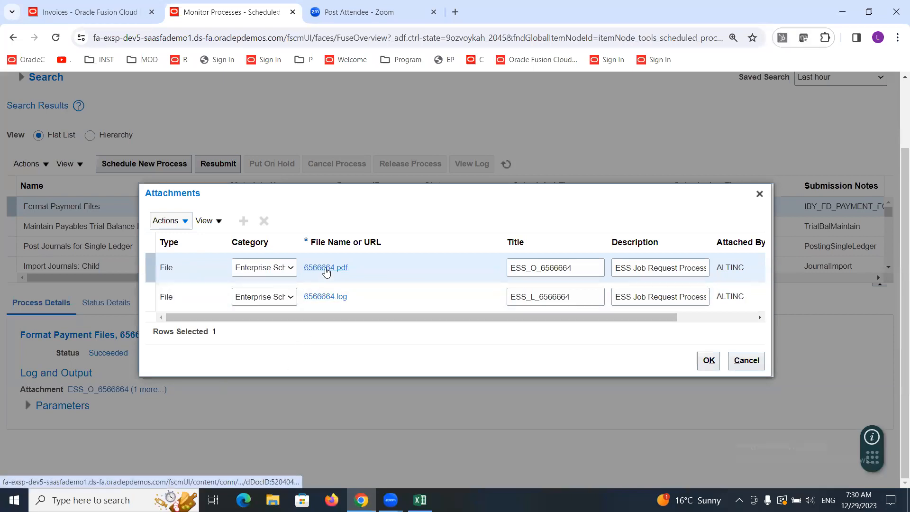
click(326, 268)
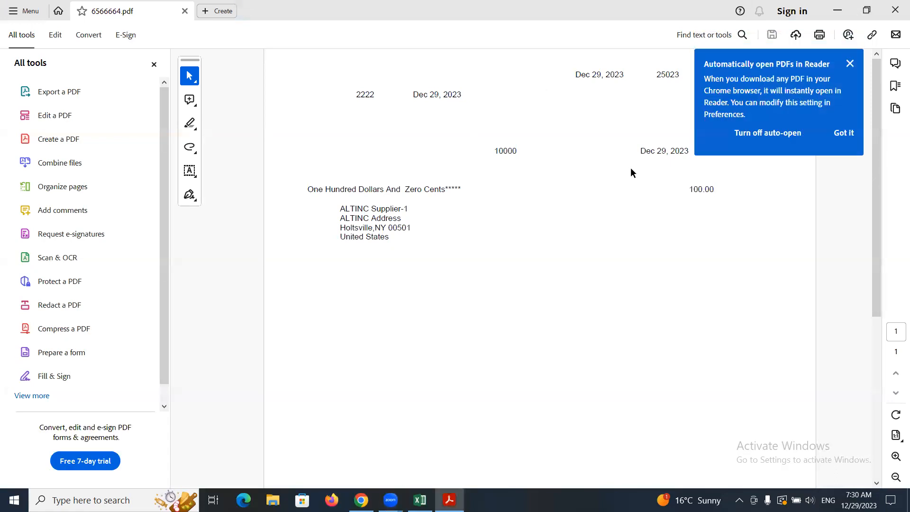
click(848, 64)
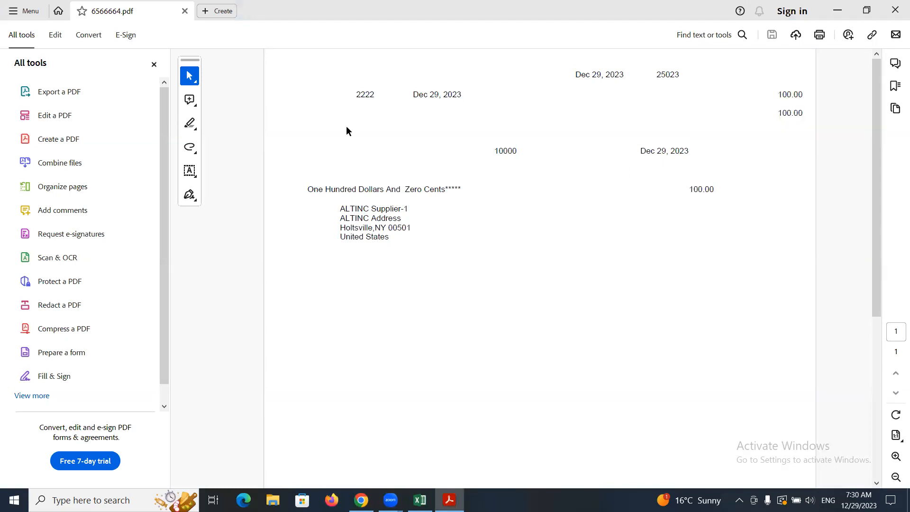
click(153, 65)
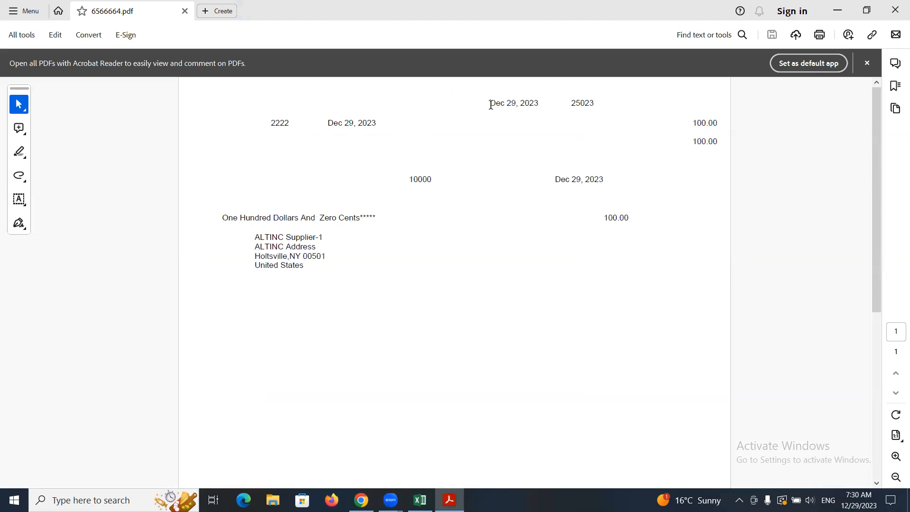
Step: Examine the check's dates, payment number, amount and payee, then close the PDF and the attachments dialog
drag(490, 103, 528, 105)
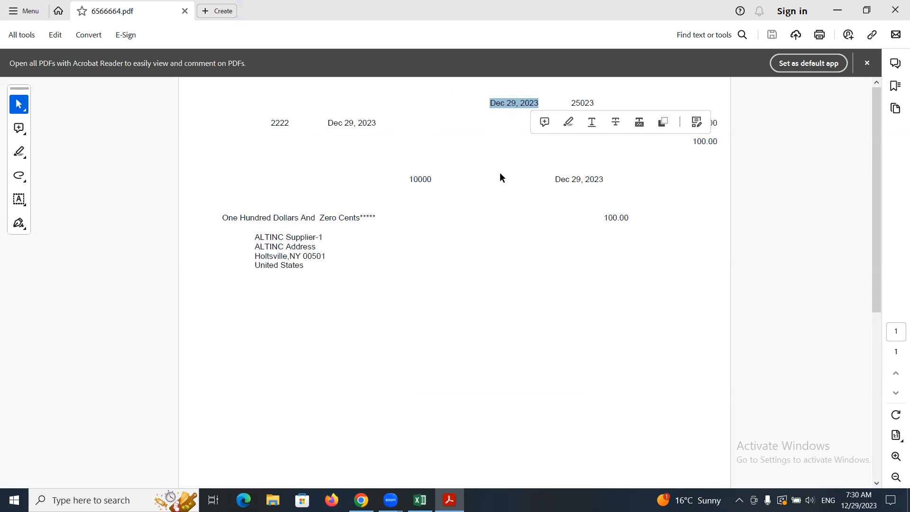
double_click(426, 180)
click(264, 228)
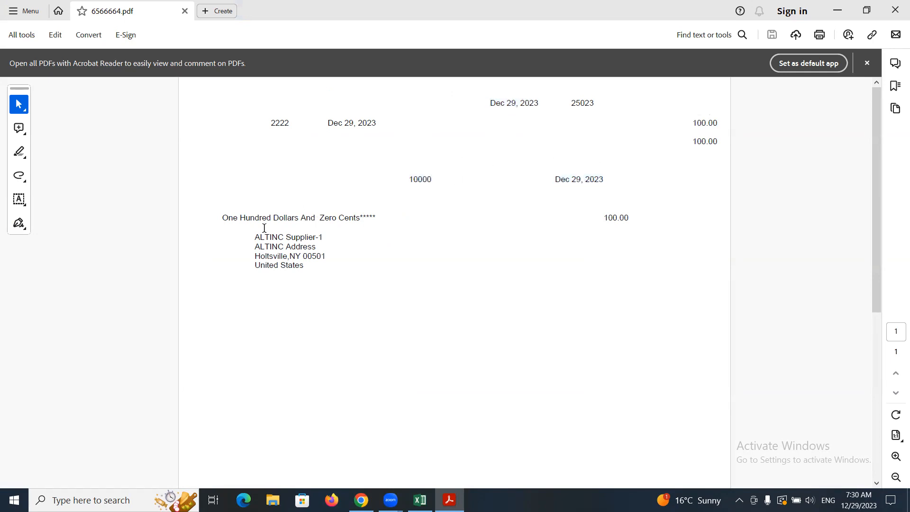
triple_click(264, 218)
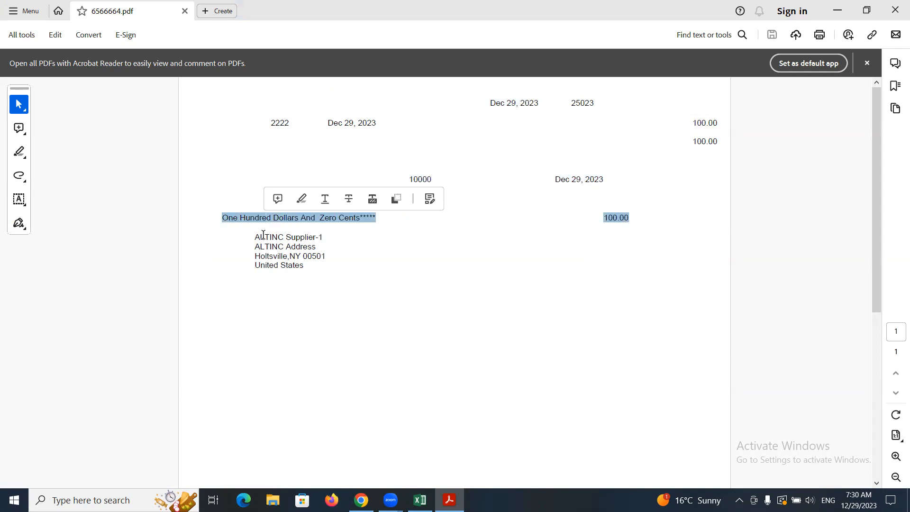
triple_click(264, 236)
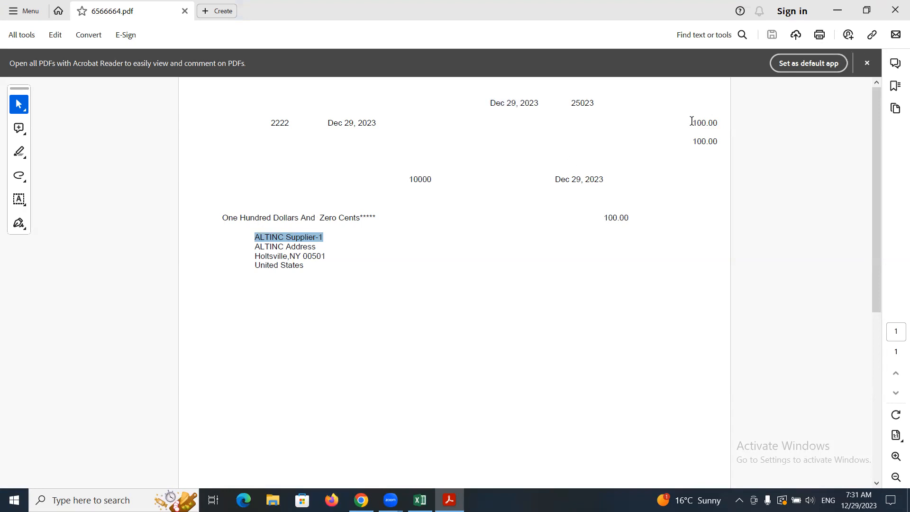
click(893, 10)
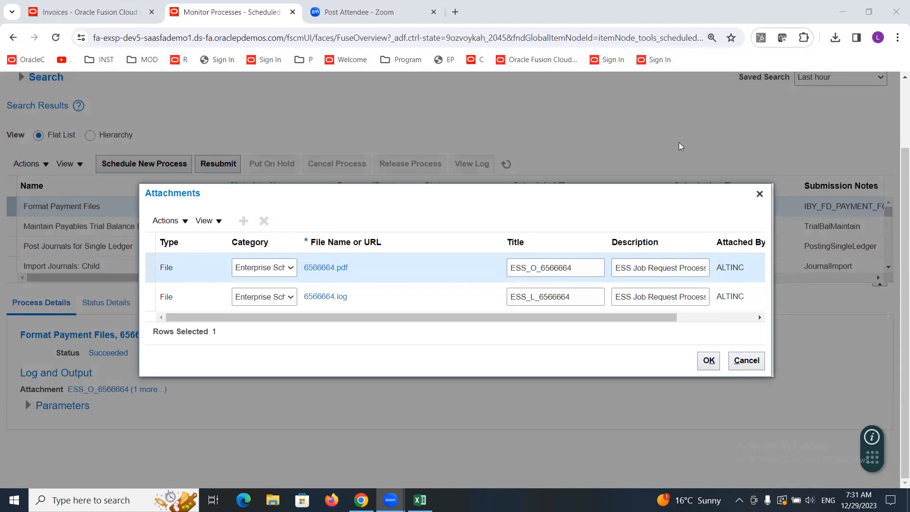
click(759, 193)
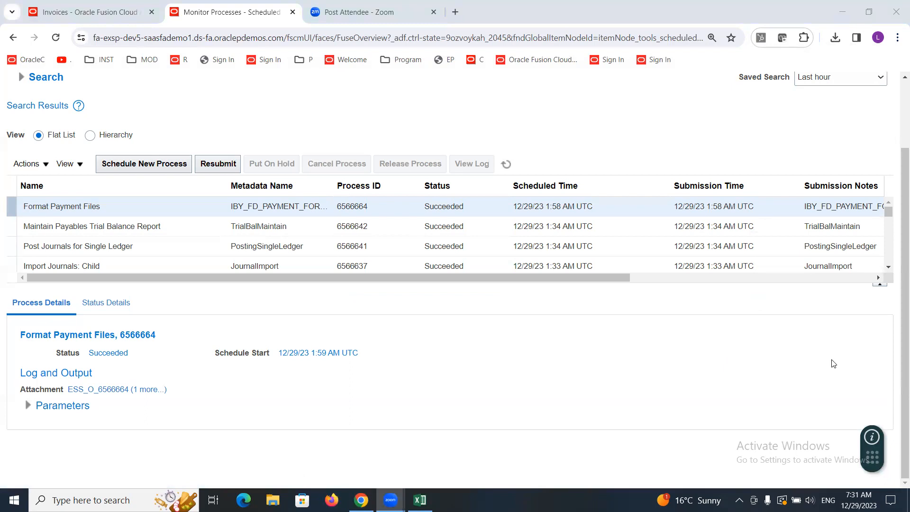
Step: Return to invoice 2222, save it, and open its invoice summary status before closing it
click(75, 13)
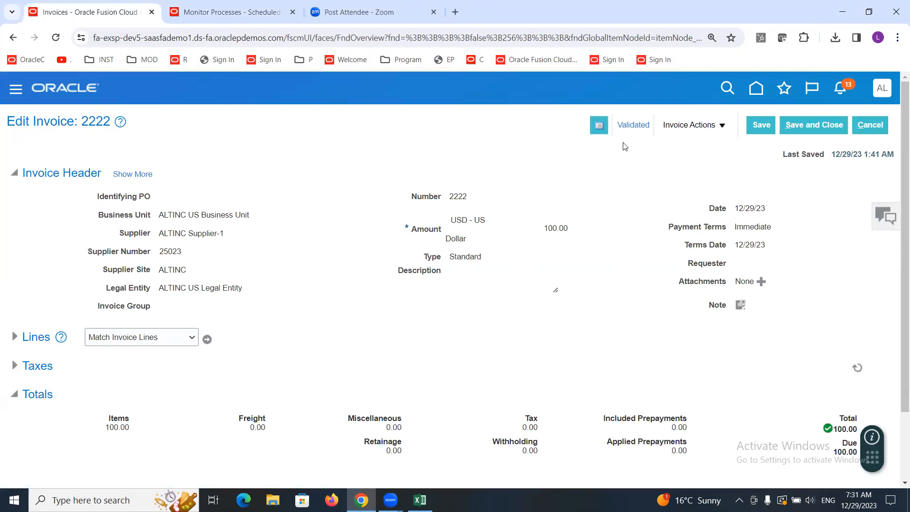
click(758, 126)
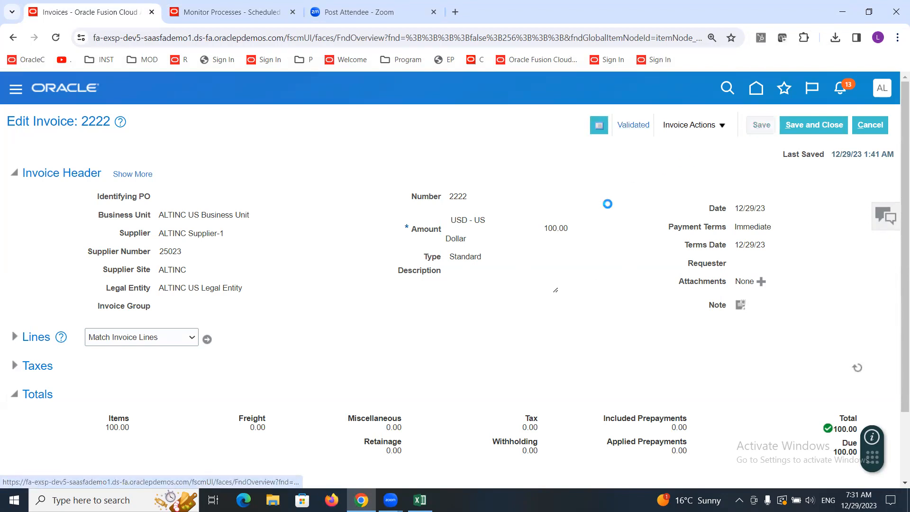
click(630, 127)
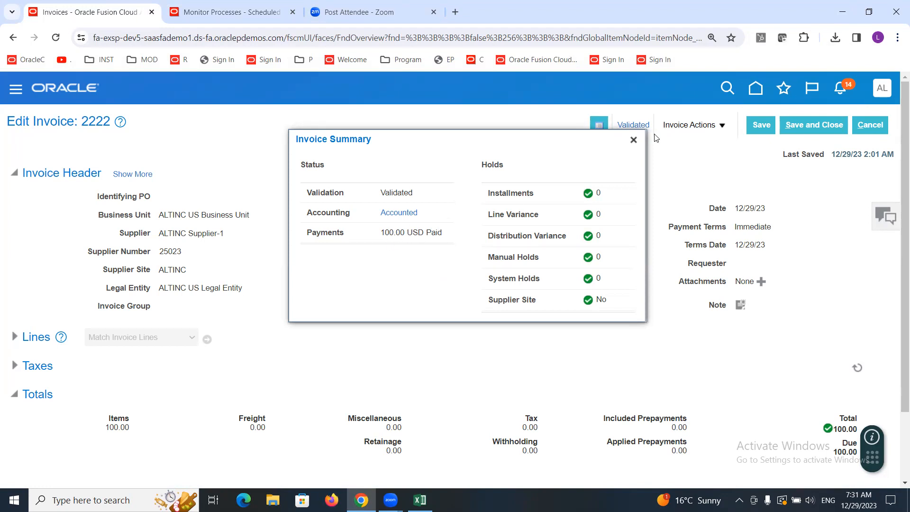
click(633, 140)
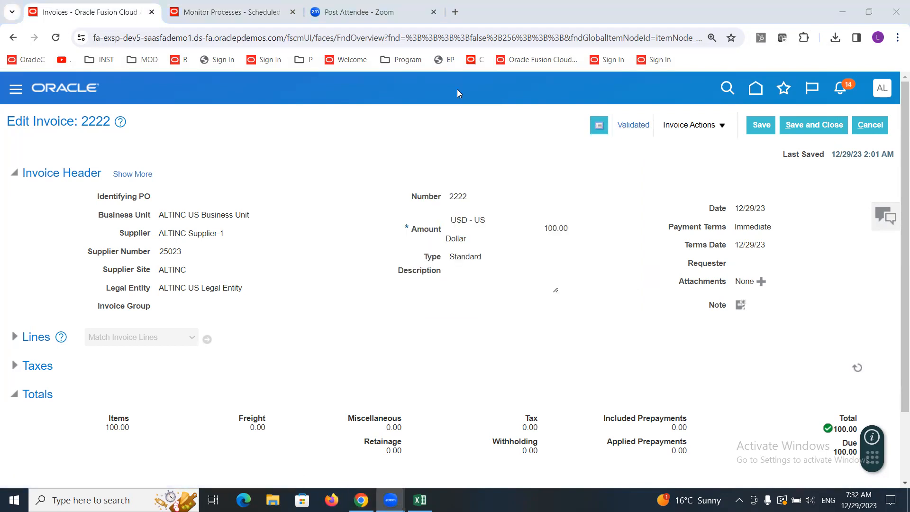
Step: Open Manage Payments from the Payables Payments work area
click(234, 13)
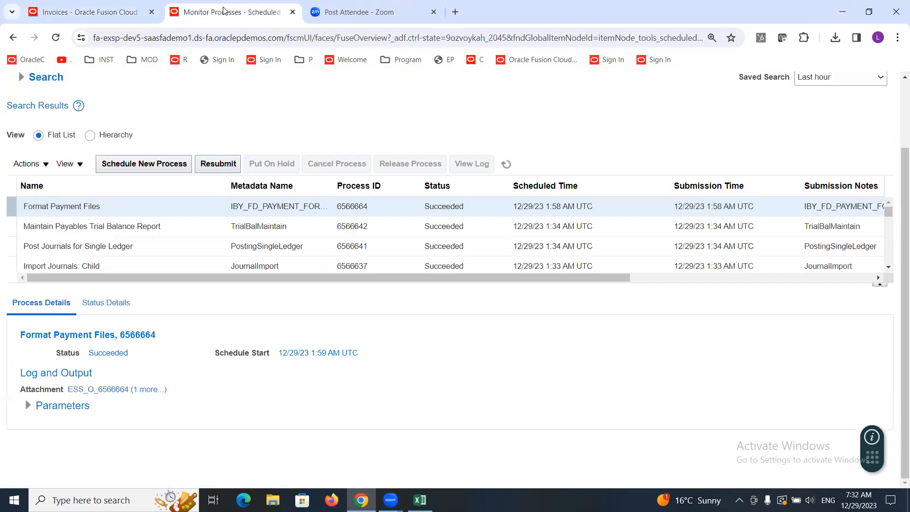
scroll(153, 152, up, 2)
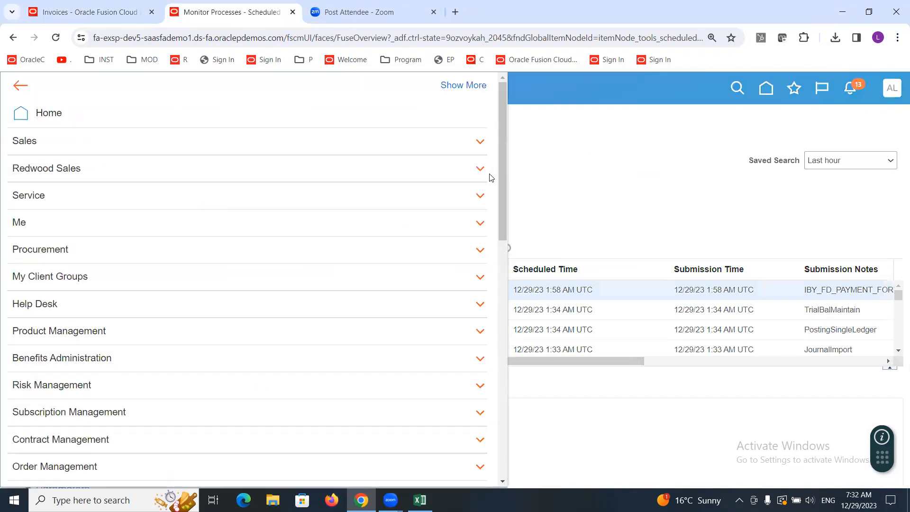
drag(503, 175, 514, 341)
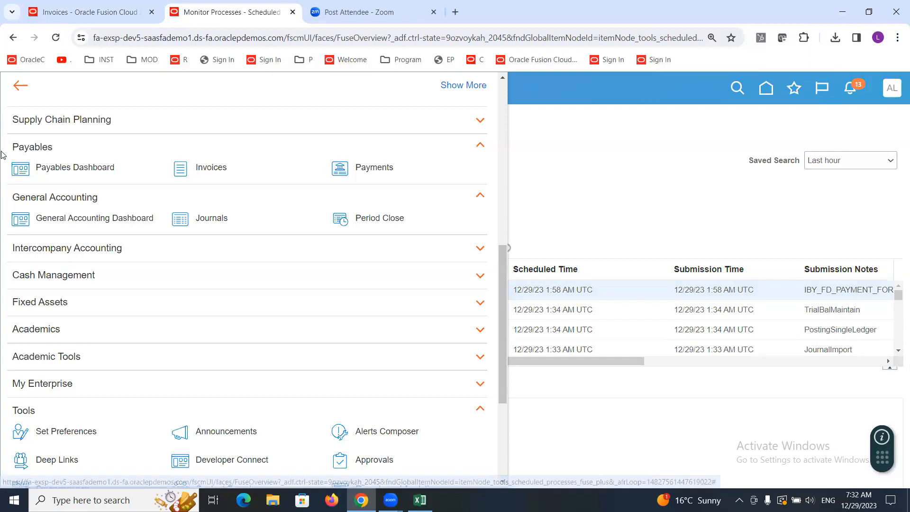
click(369, 169)
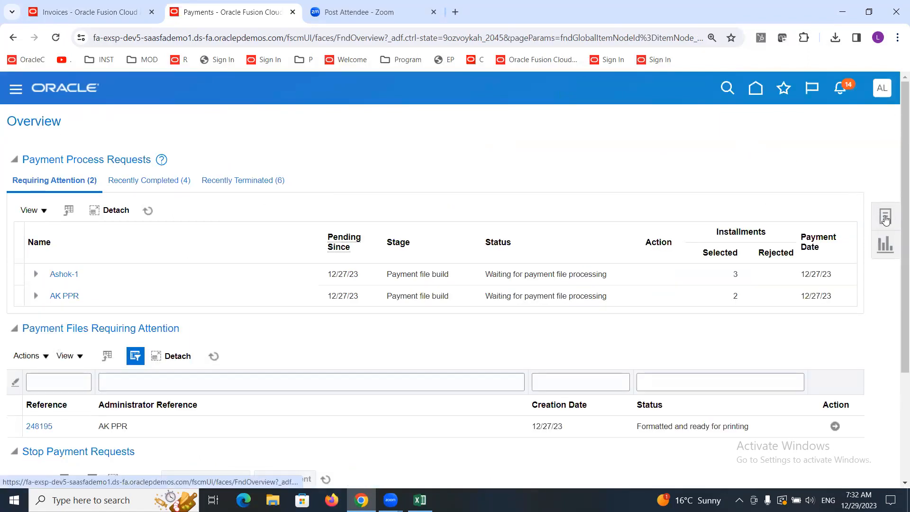
click(885, 218)
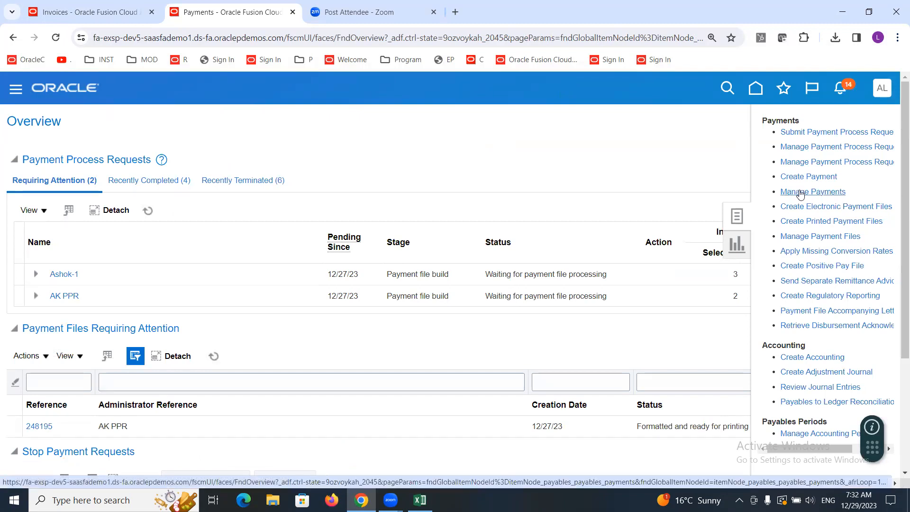
click(799, 191)
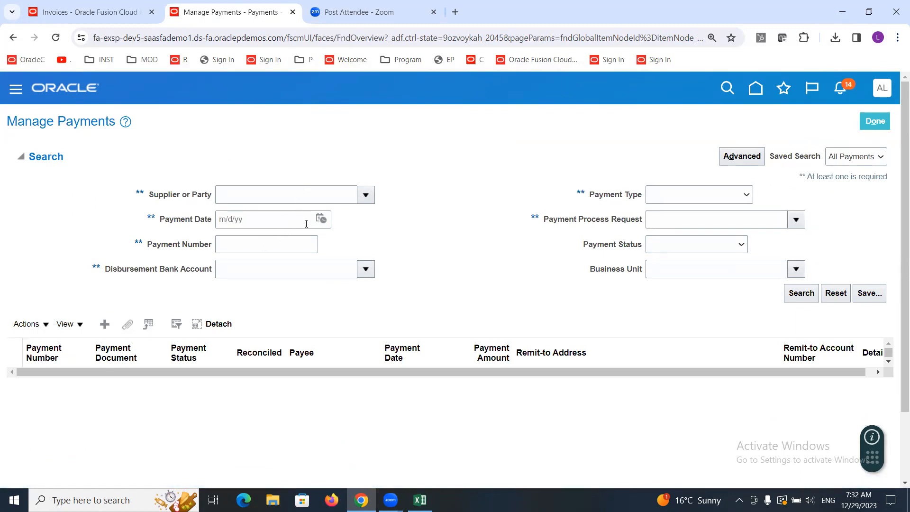
Step: Search for payments dated 12/29/23 with payment number 10000
click(321, 219)
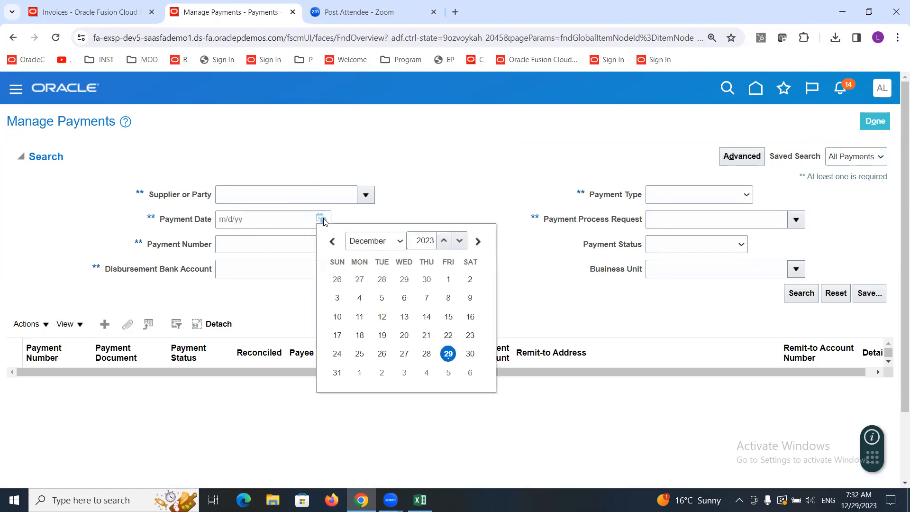
click(446, 354)
click(256, 247)
text(10000)
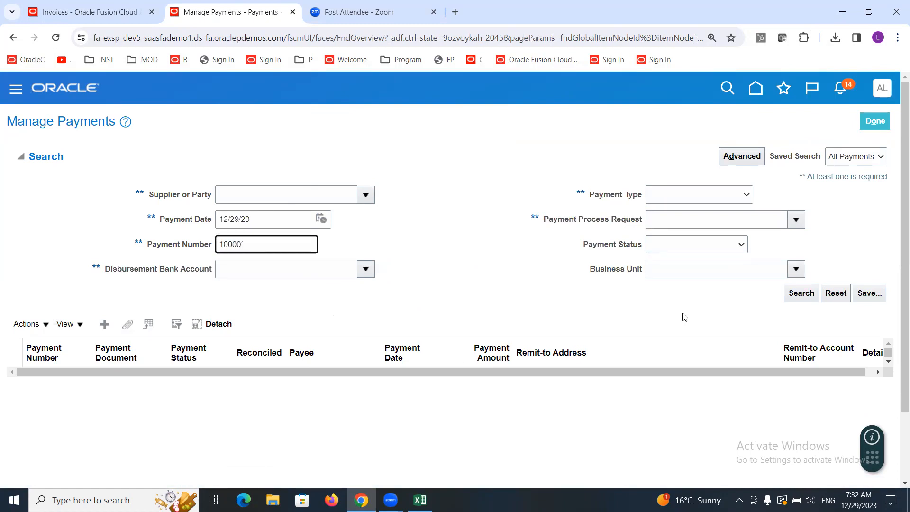
click(799, 294)
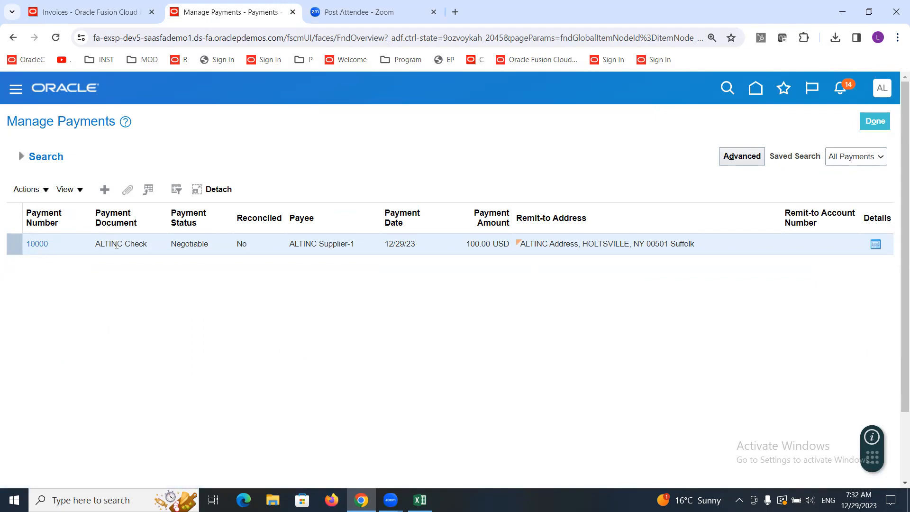
Step: Review the found payment's details, open payment 10000, and view its Paid Invoices tab
double_click(190, 243)
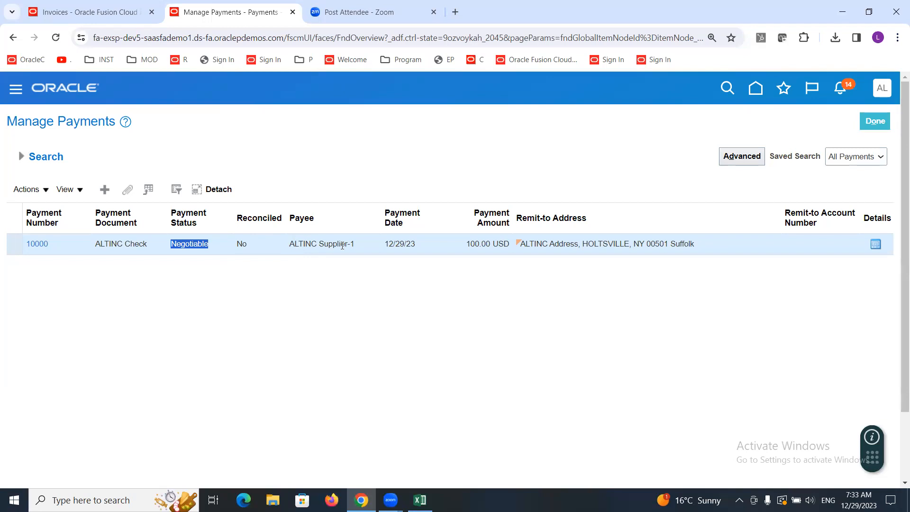
click(394, 242)
double_click(472, 244)
double_click(326, 245)
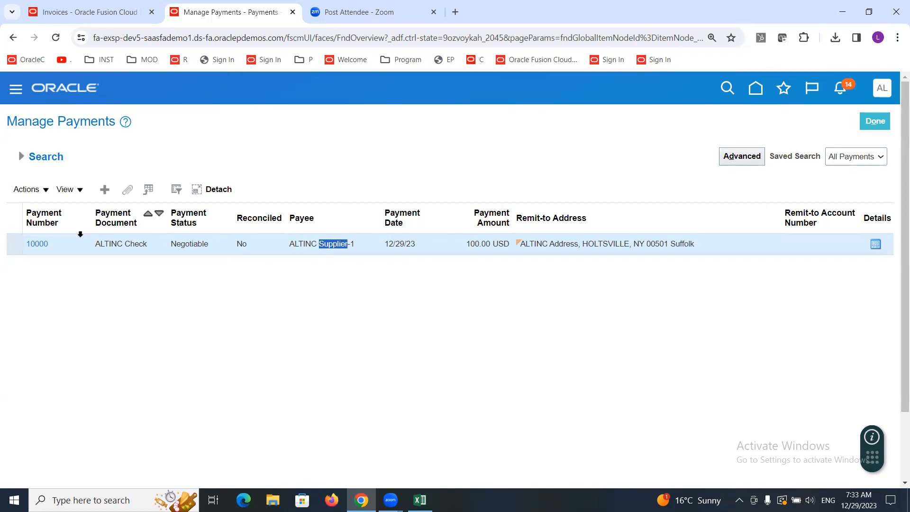
click(34, 244)
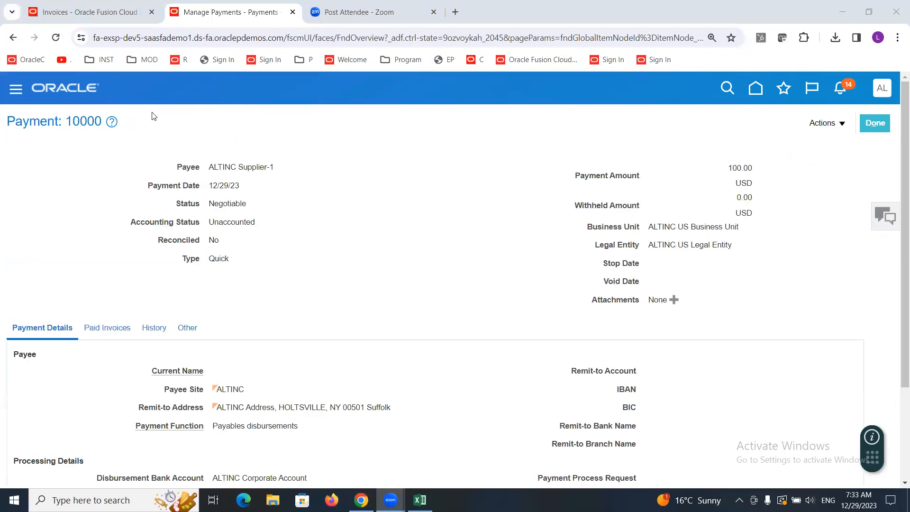
drag(903, 146, 903, 197)
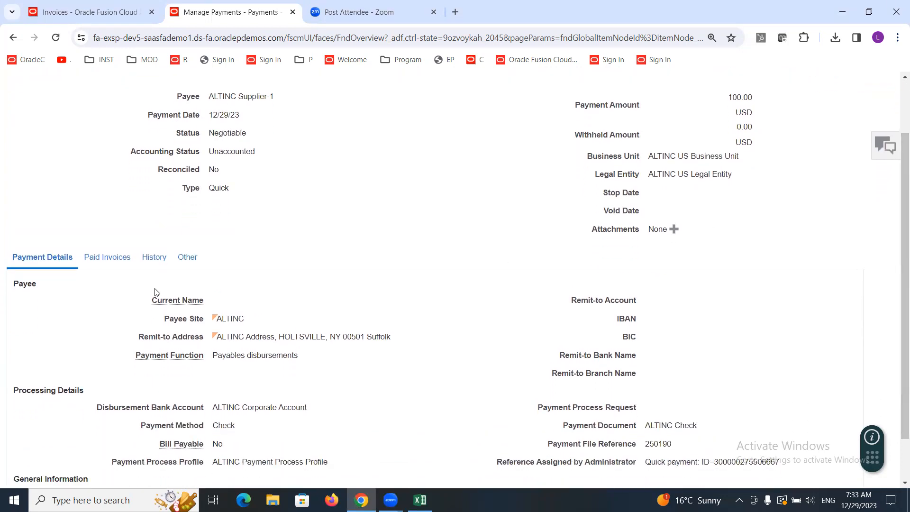
click(98, 258)
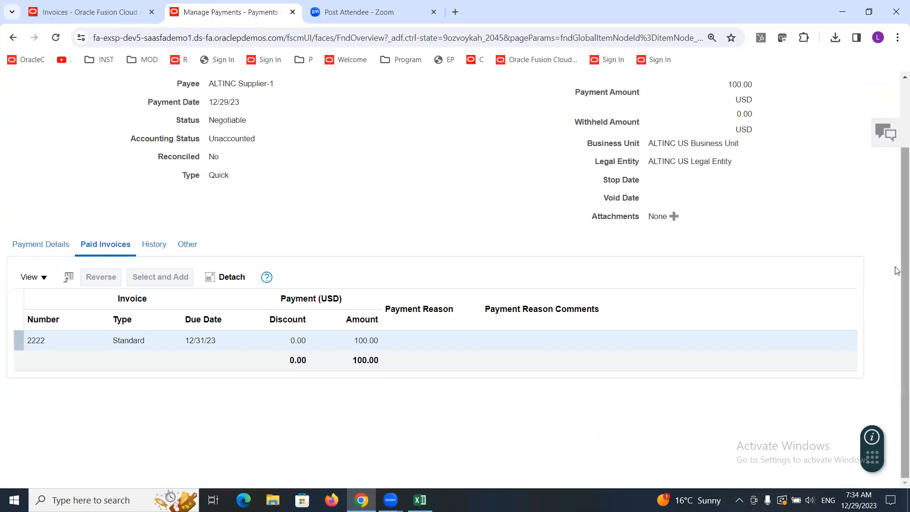
Step: Open paid invoice 2222's details from the payment, review them, close it, and leave the payment
scroll(898, 275, up, 2)
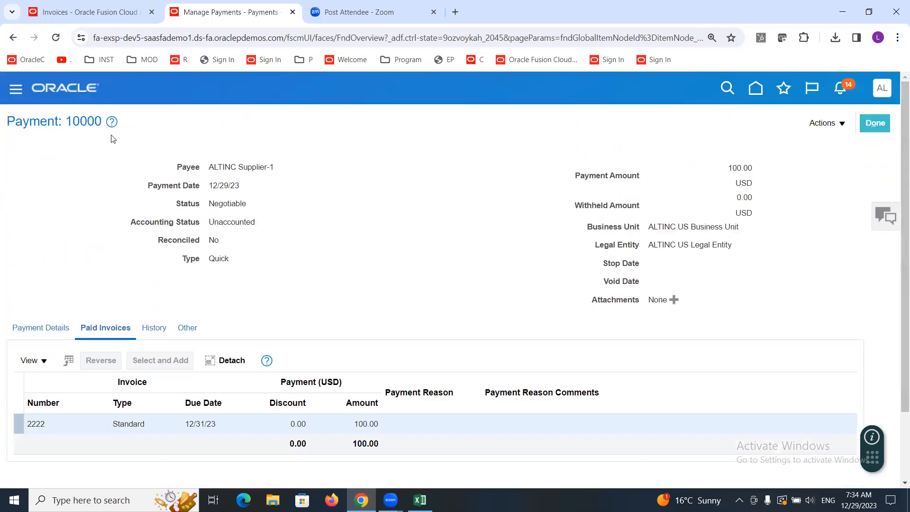
drag(67, 124, 103, 126)
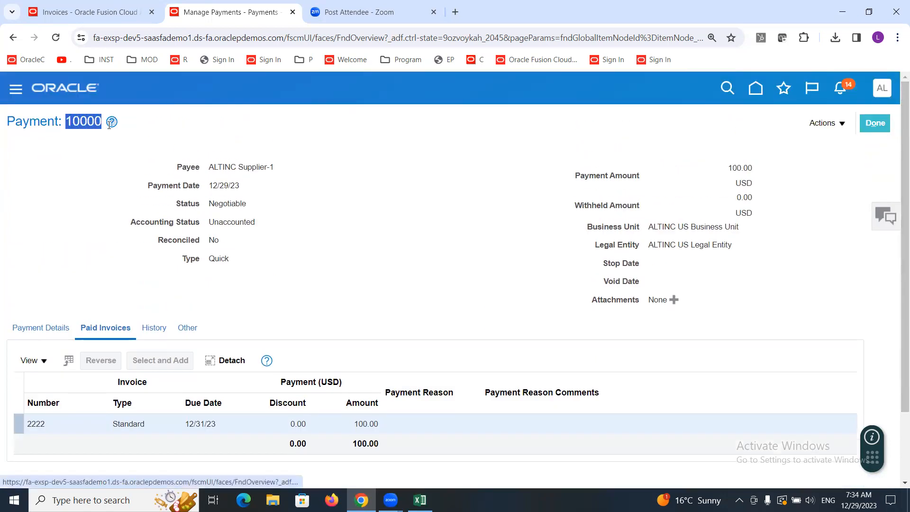
click(31, 425)
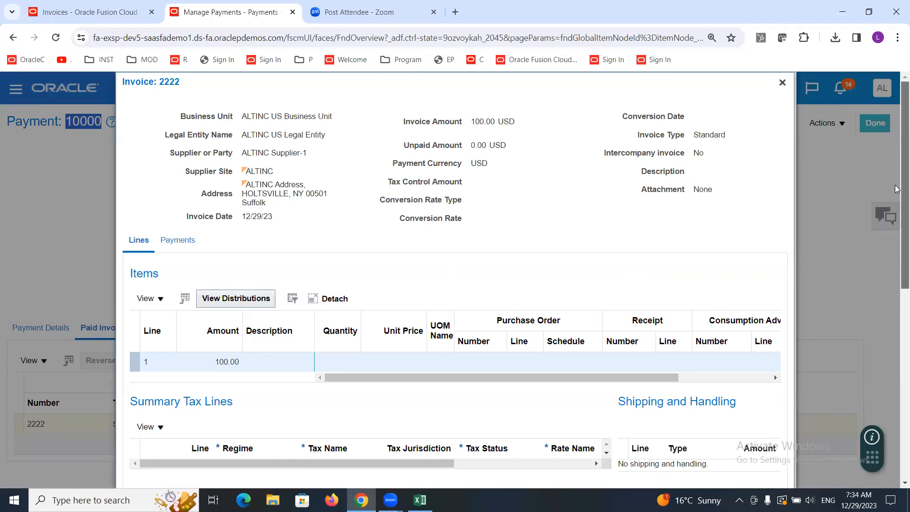
scroll(896, 256, down, 1)
scroll(896, 265, down, 3)
scroll(897, 264, up, 4)
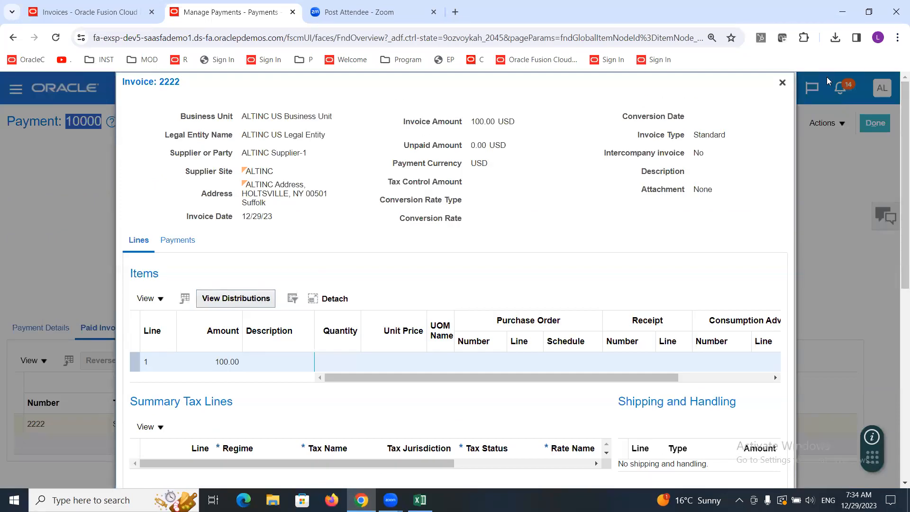
click(782, 82)
click(349, 244)
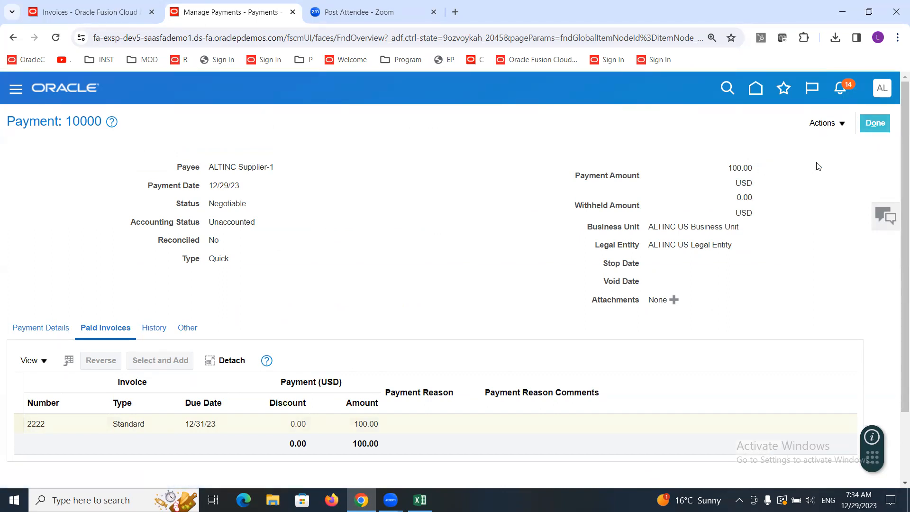
click(869, 124)
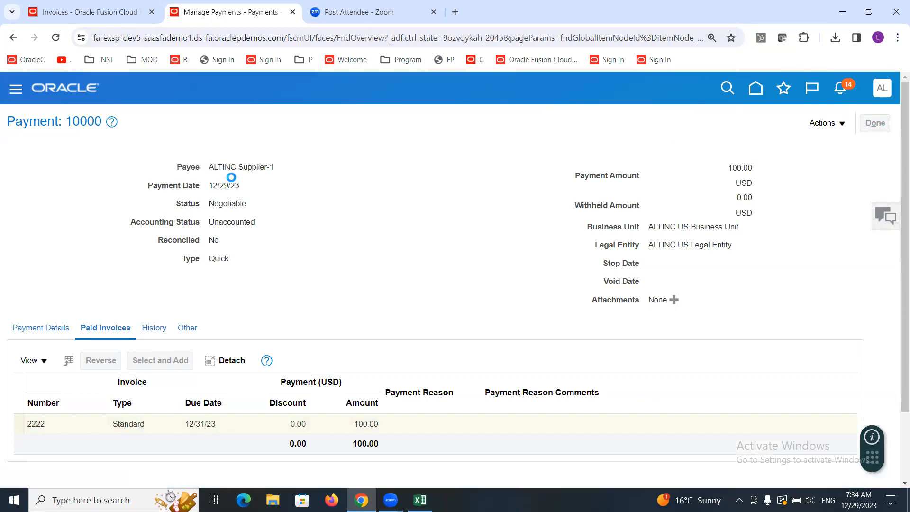
click(57, 11)
click(825, 126)
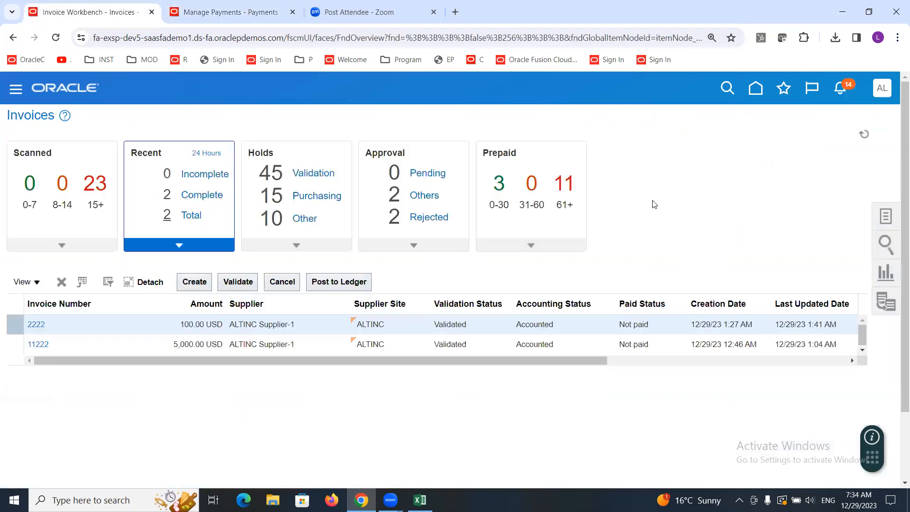
click(73, 351)
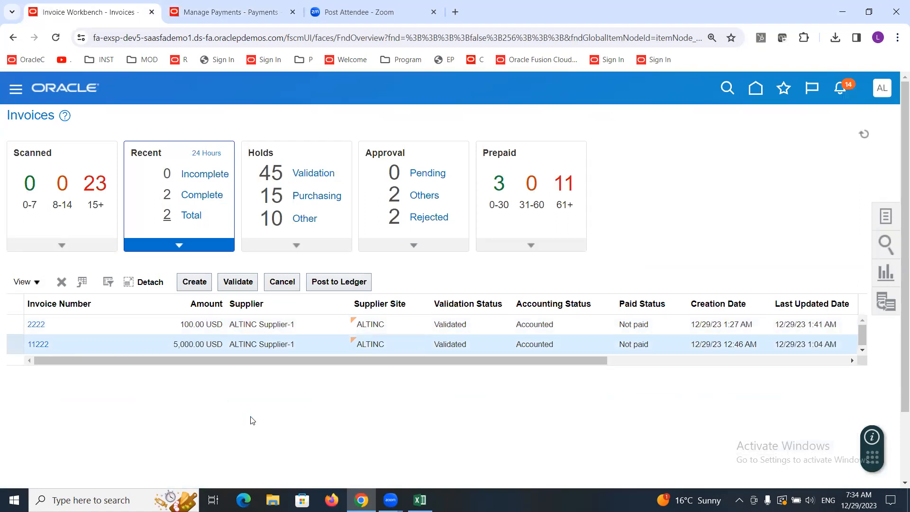
click(41, 345)
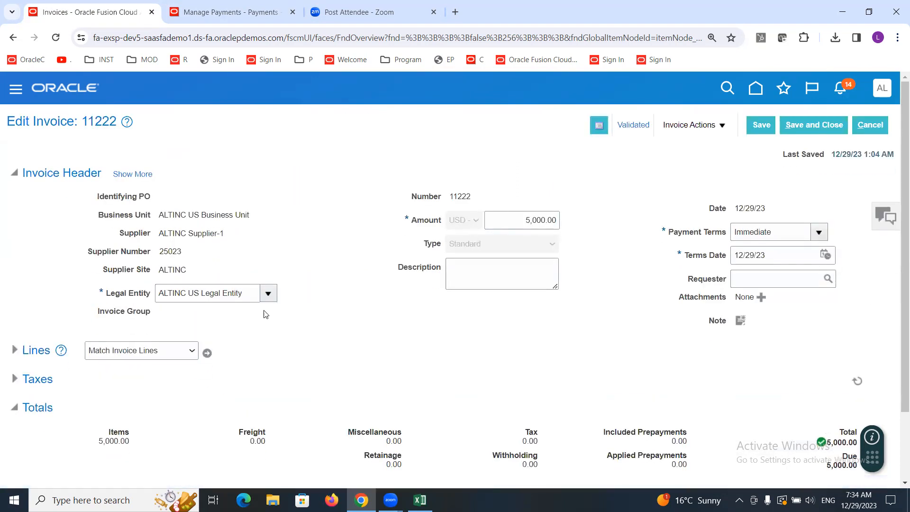
click(714, 127)
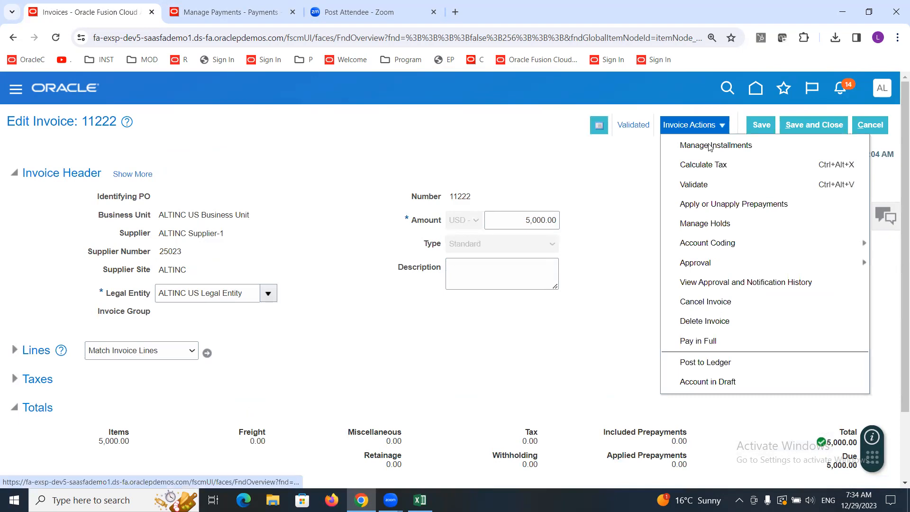
click(712, 337)
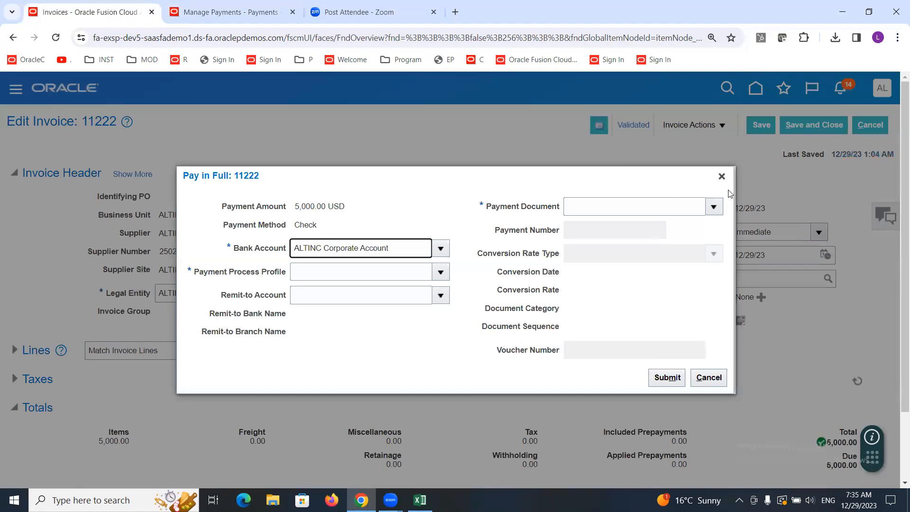
click(722, 177)
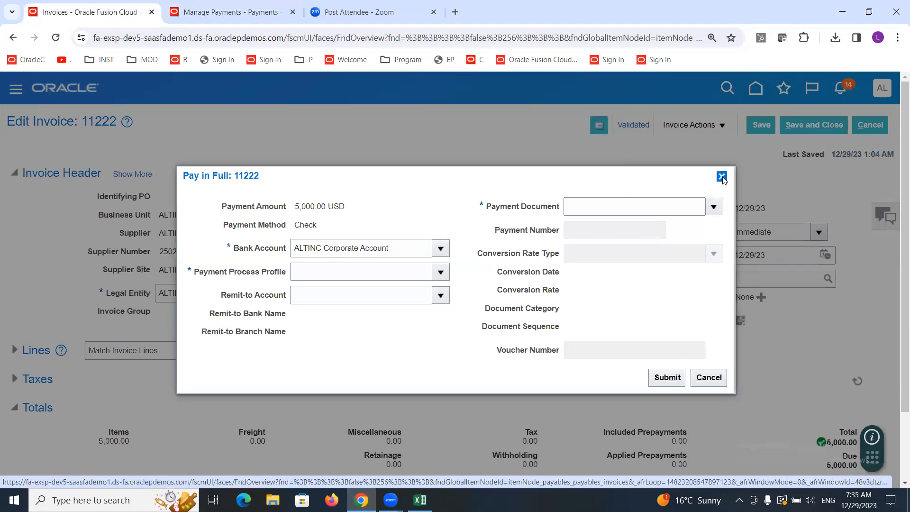
click(869, 125)
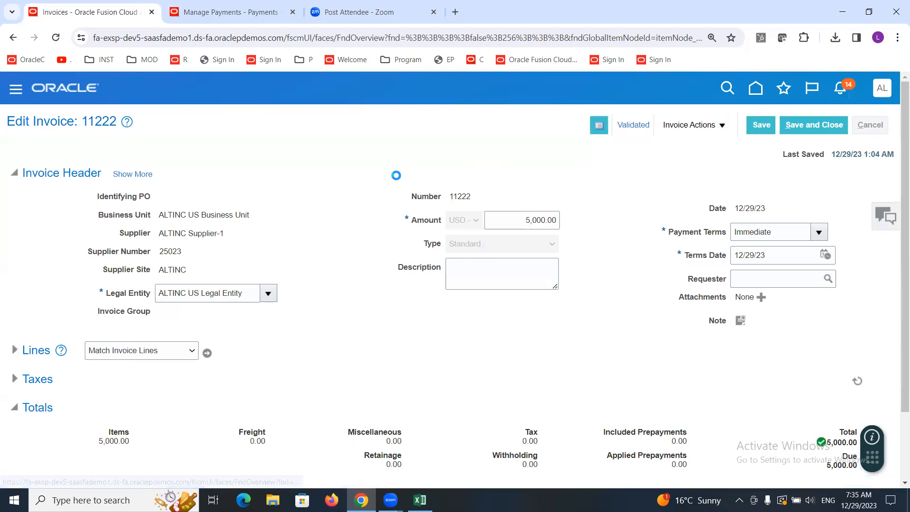
Step: Open Create Payment from the Payables Payments work area's tasks
click(226, 13)
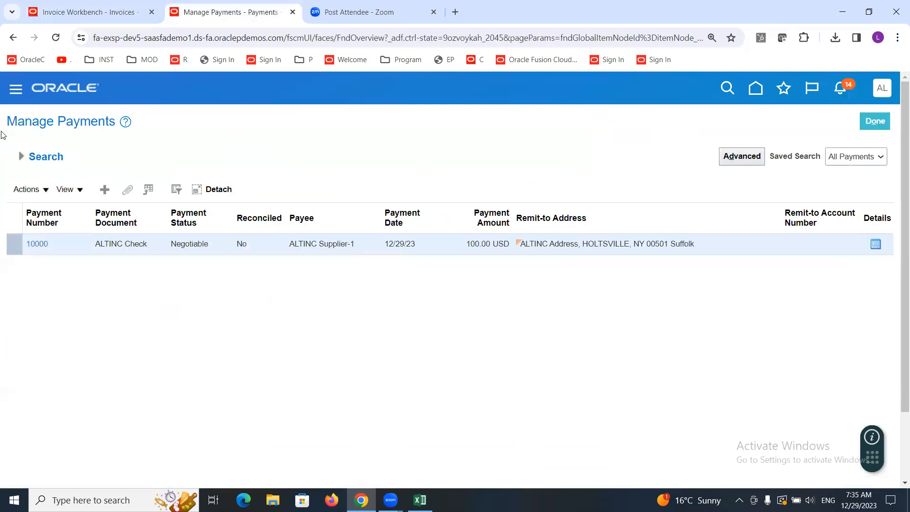
click(14, 90)
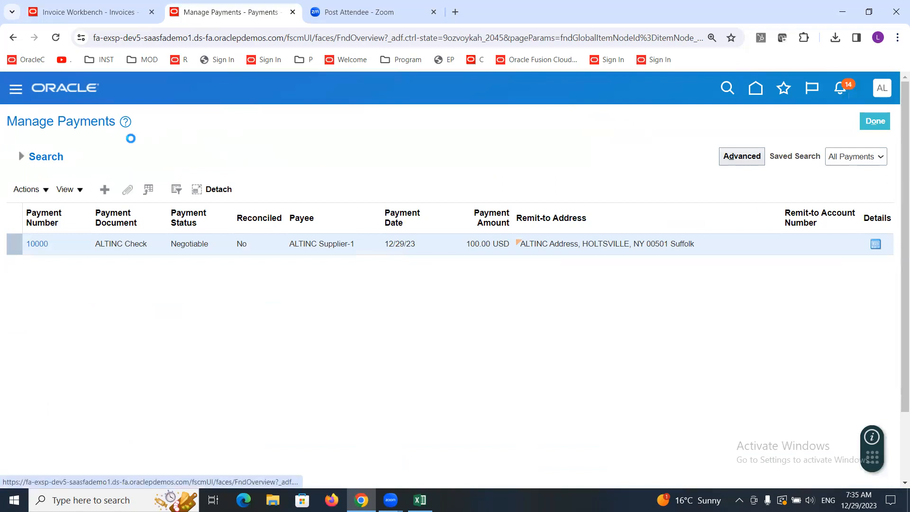
click(81, 6)
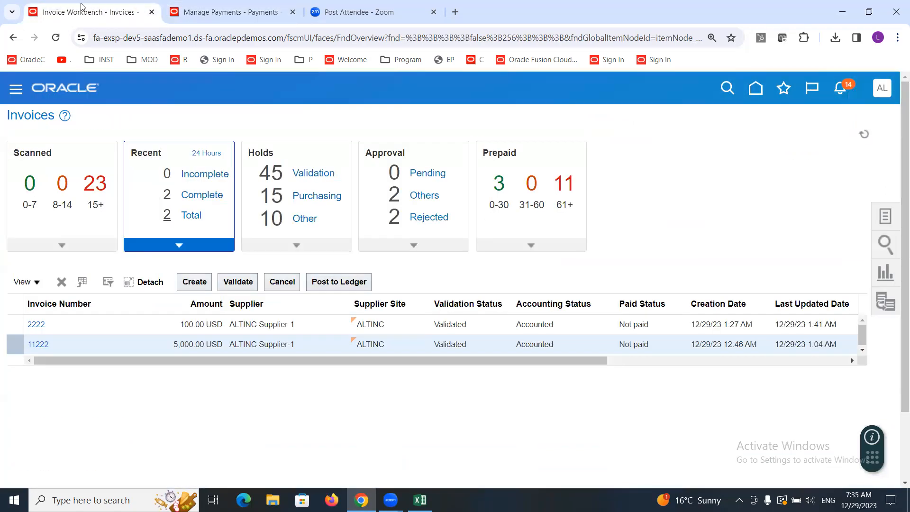
click(213, 10)
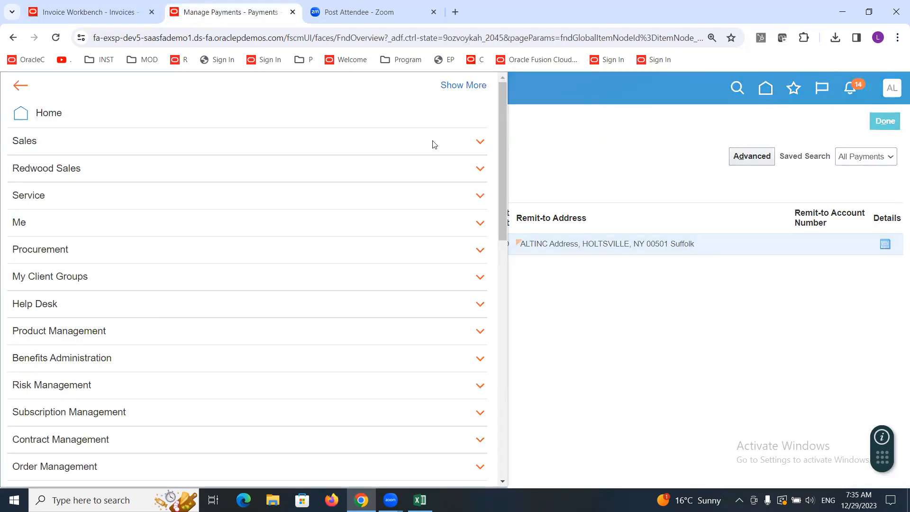
drag(500, 140, 505, 298)
scroll(507, 332, down, 3)
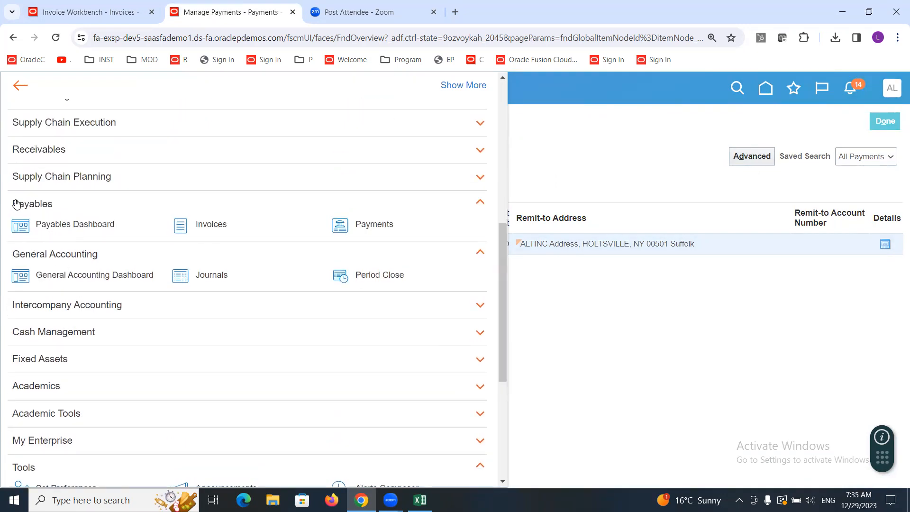
click(380, 224)
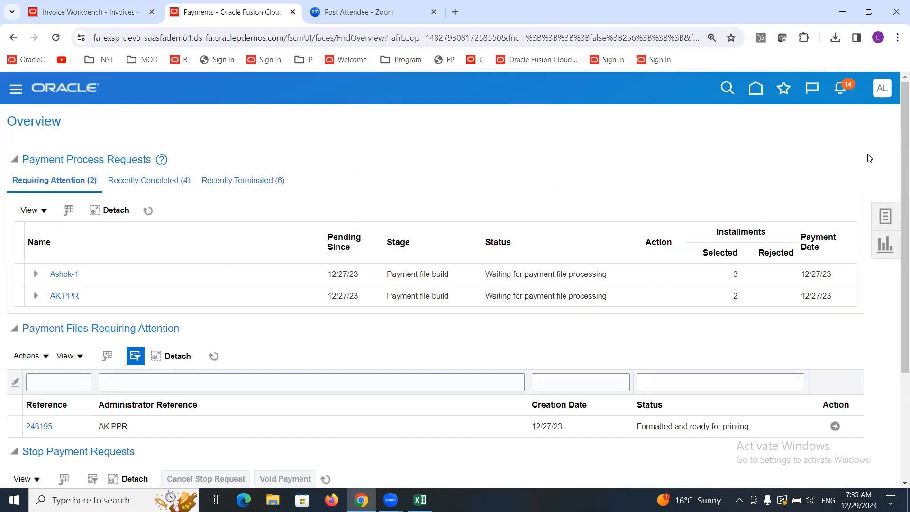
click(886, 216)
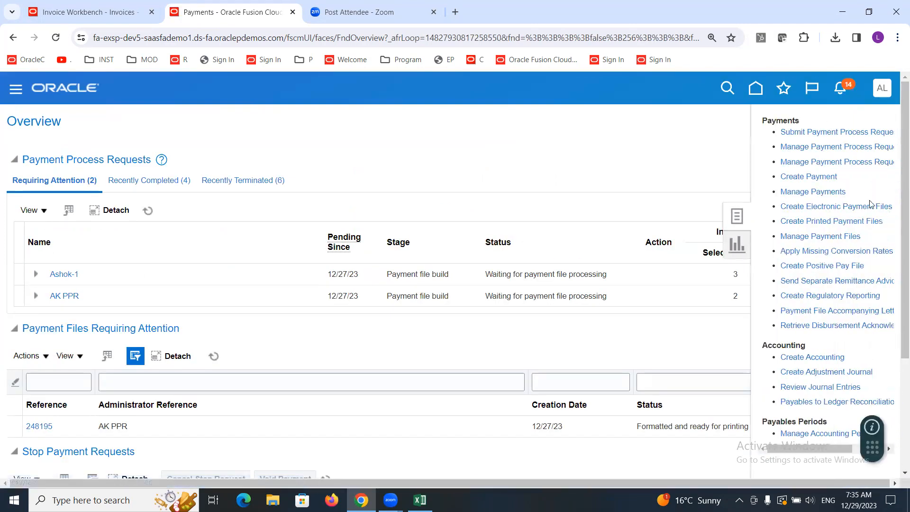
click(808, 176)
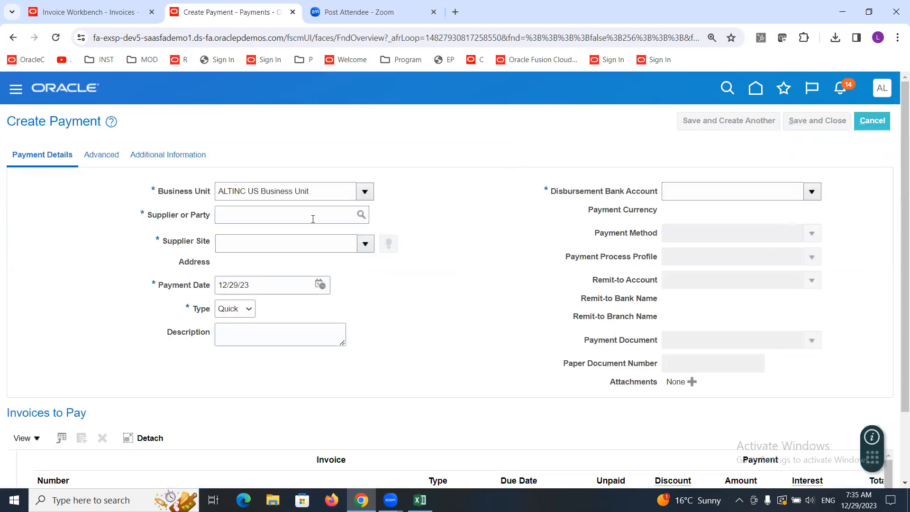
Step: Set the payment's supplier to ALTINC Supplier-1 by searching for ALTINC
click(272, 219)
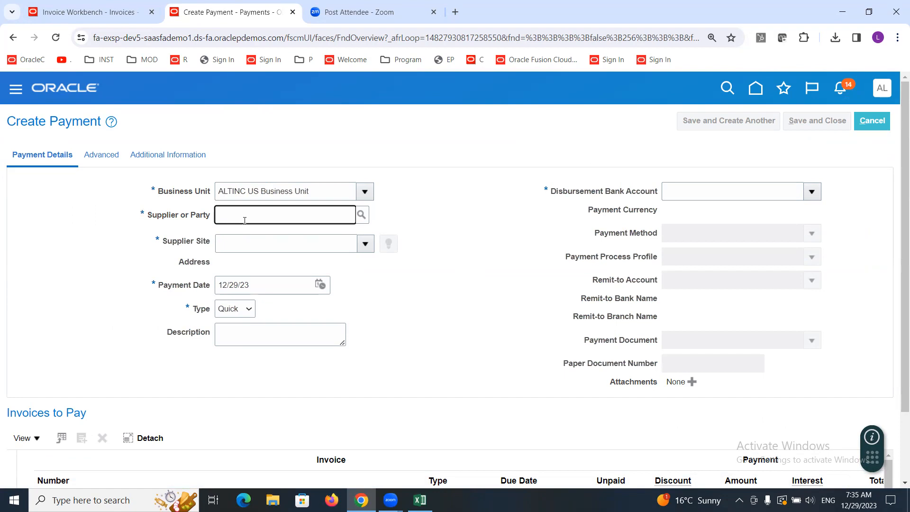
text(ALTINC Supplier-1)
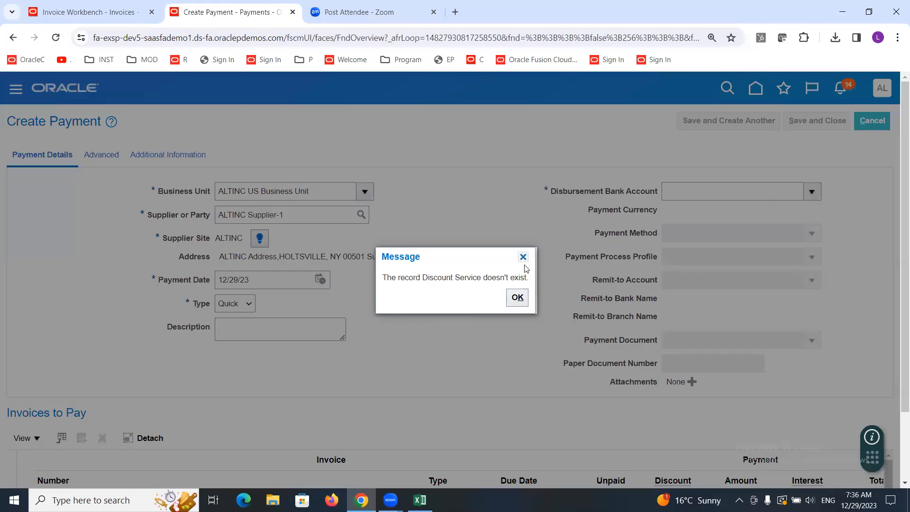
click(524, 260)
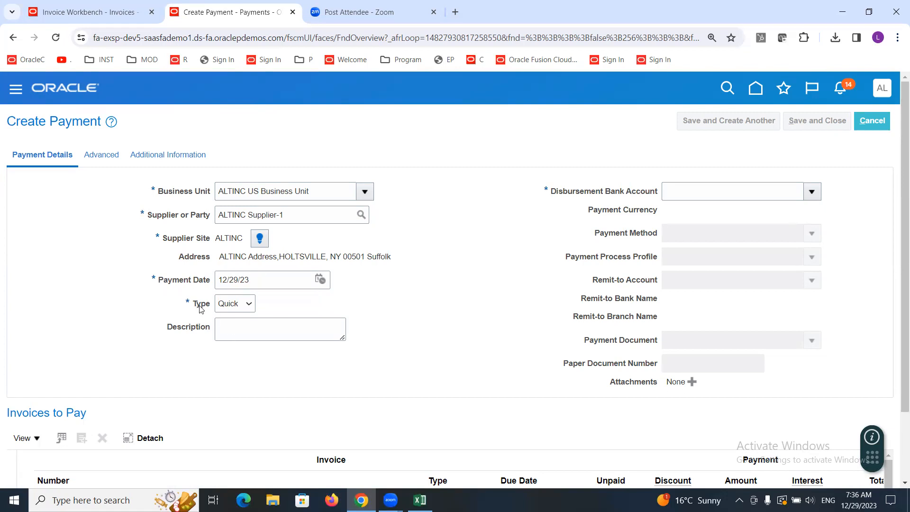
click(233, 304)
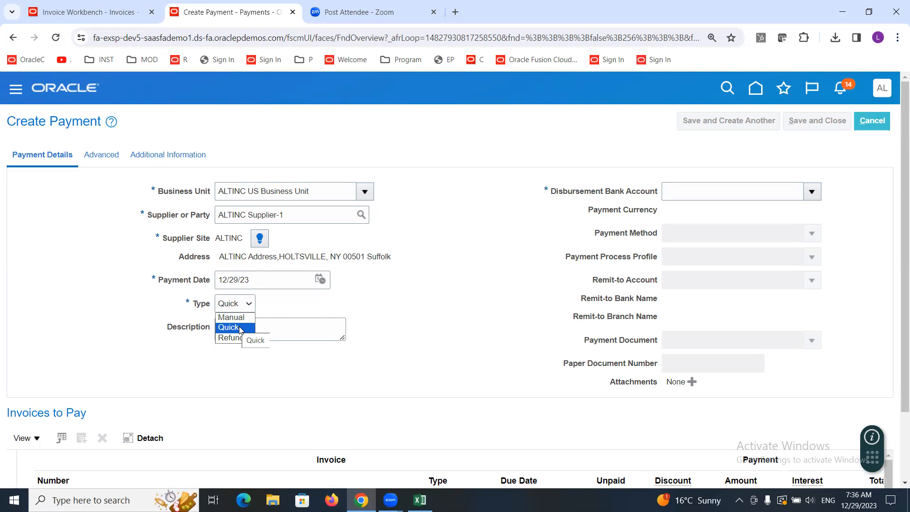
click(231, 316)
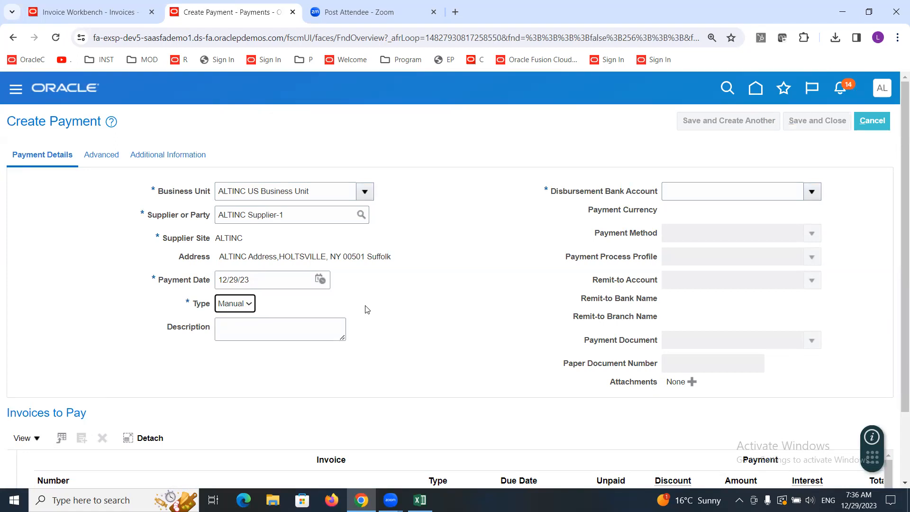
click(249, 307)
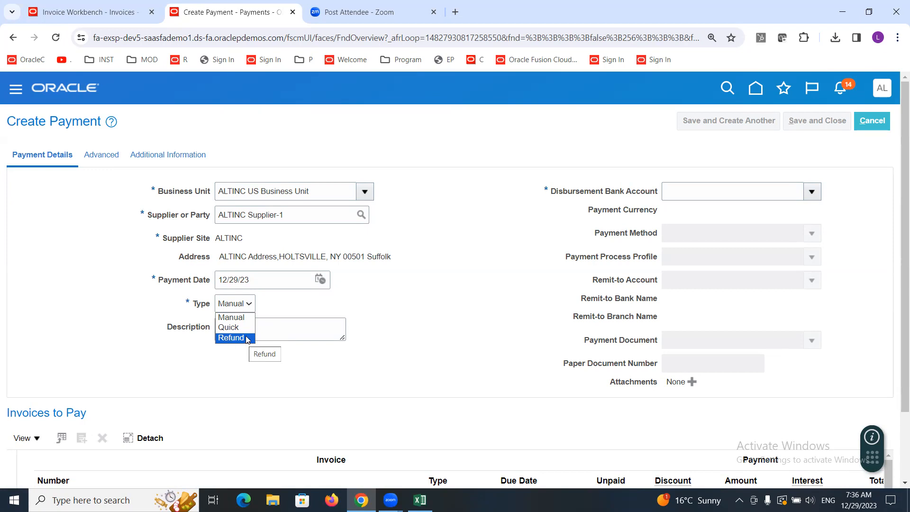
click(247, 327)
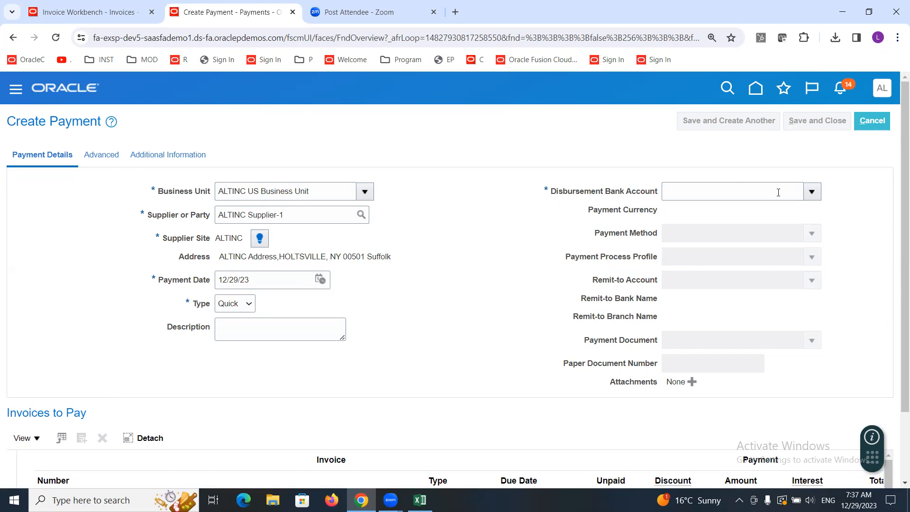
Step: Choose ALTINC Corporate Account as disbursement bank account and ALTINC Payment Process Profile as the payment process profile
click(811, 192)
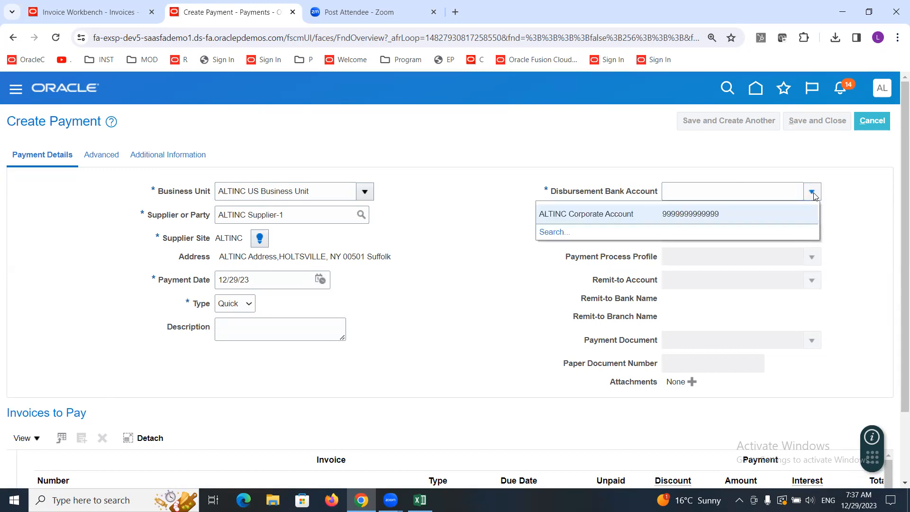
click(545, 216)
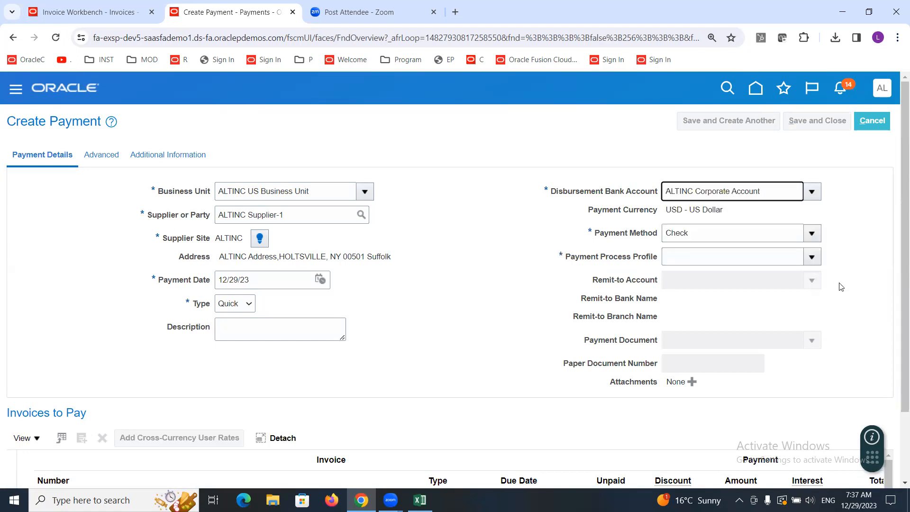
click(738, 257)
text(ALT)
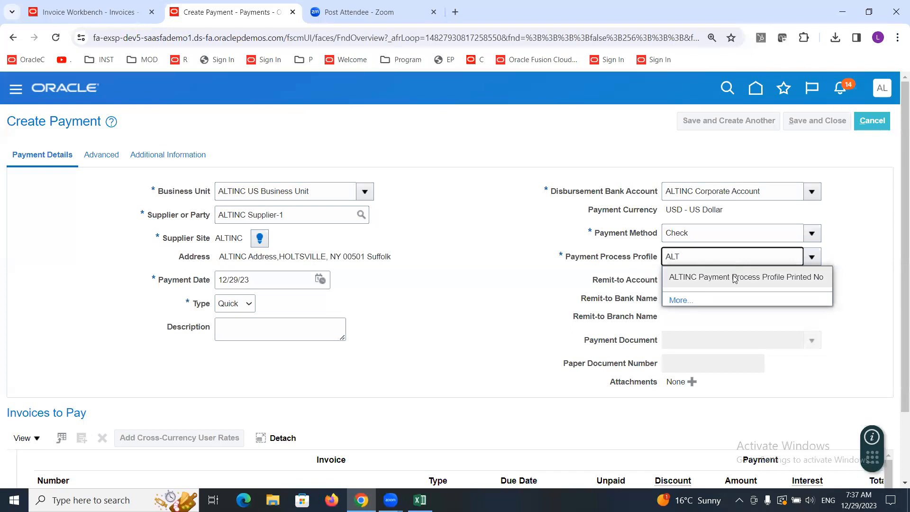
click(733, 277)
Step: Select ALTINC Check as the payment document with paper document number 10001
click(814, 341)
click(550, 378)
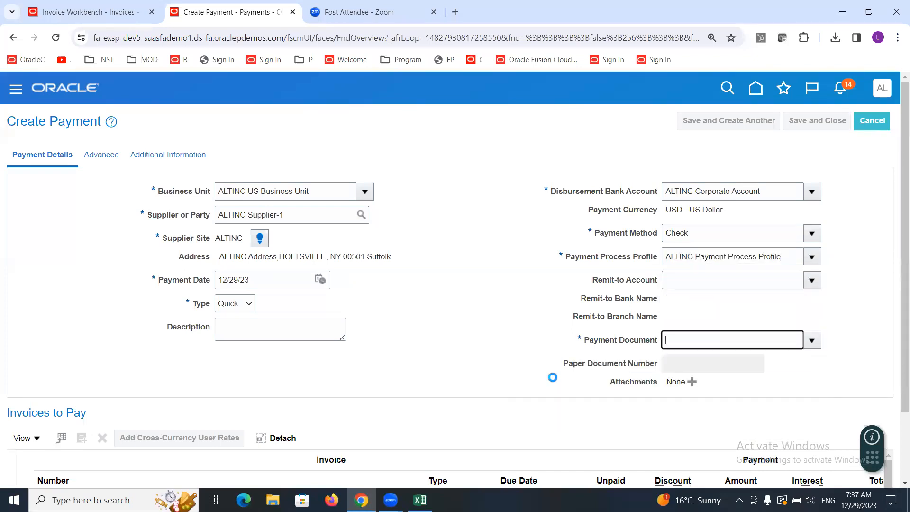
click(744, 364)
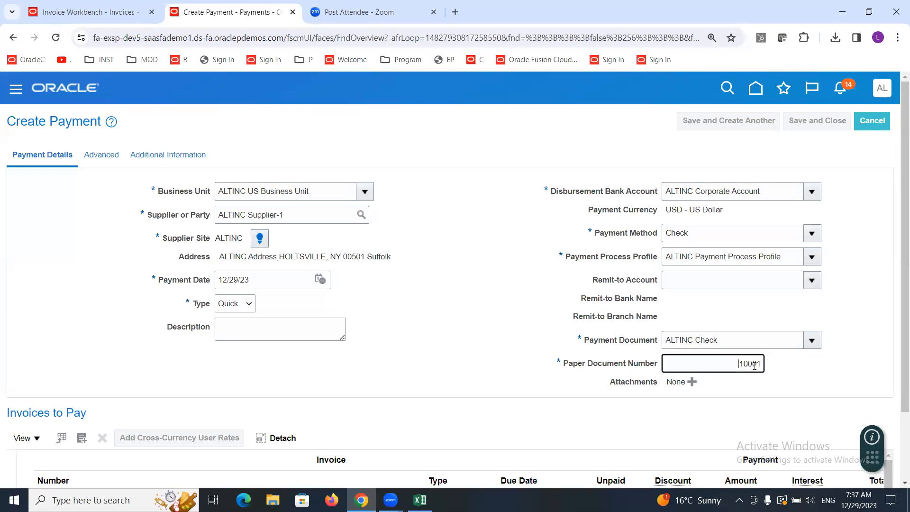
click(794, 366)
drag(900, 268, 895, 295)
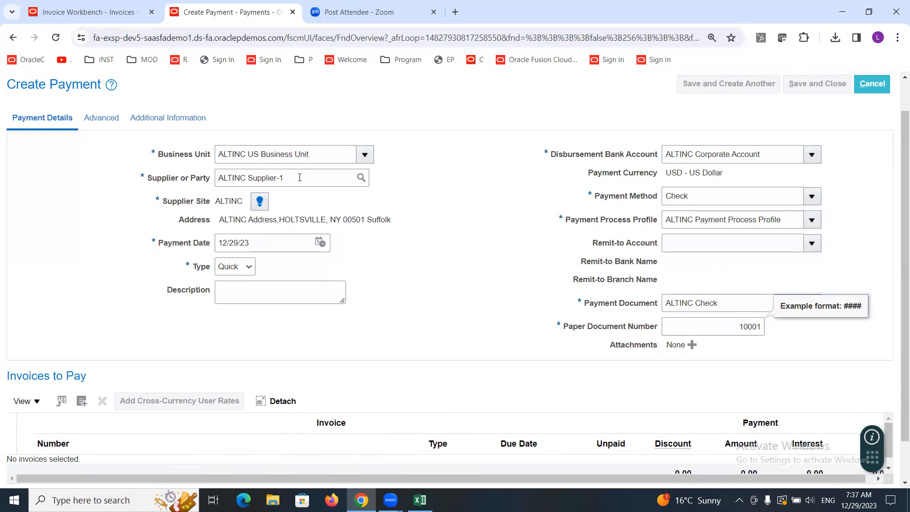
drag(300, 178, 204, 179)
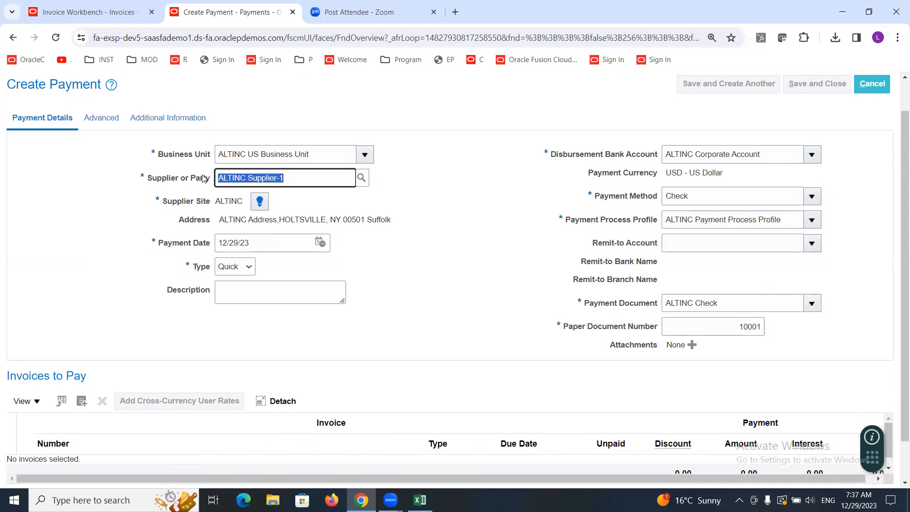
double_click(226, 201)
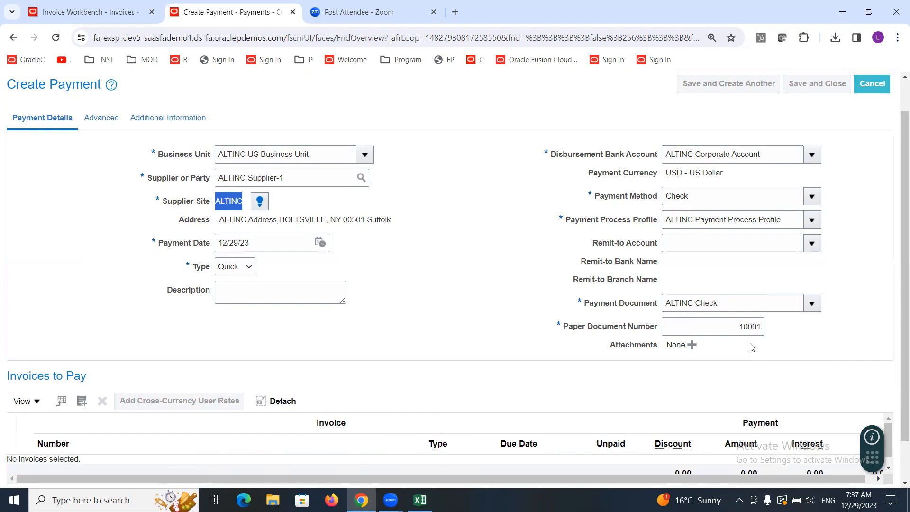
double_click(749, 326)
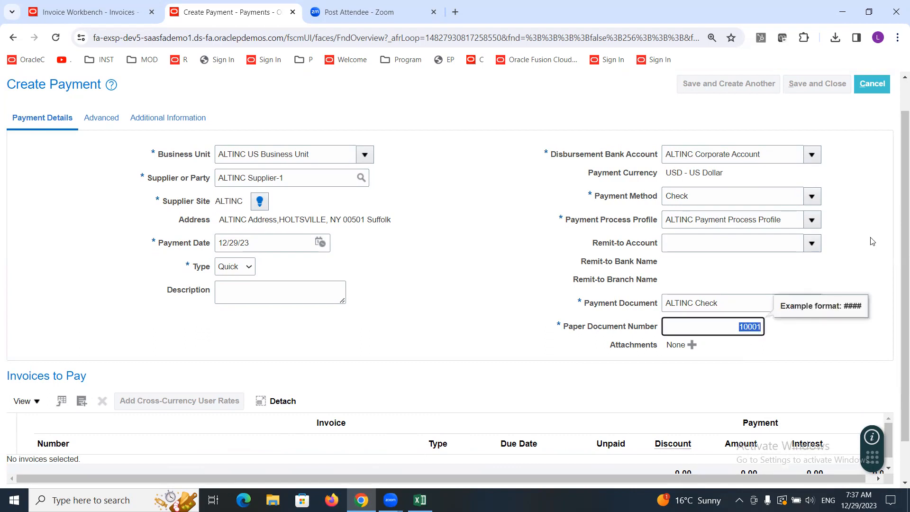
click(804, 328)
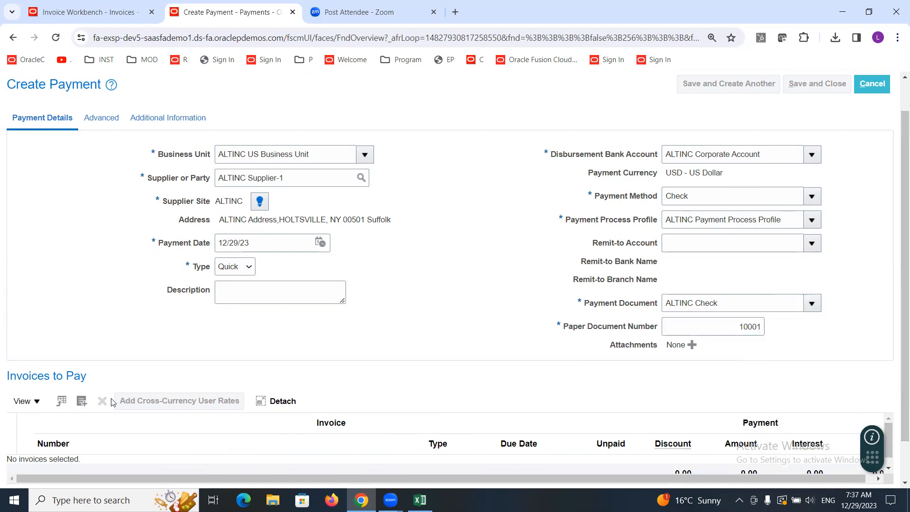
Step: Select and add invoice 11222 to the payment's invoices to pay
click(83, 401)
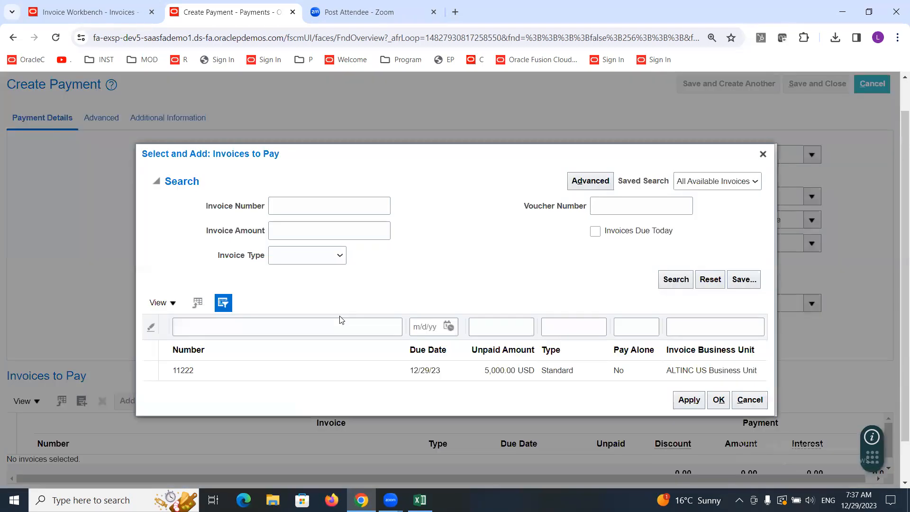
click(227, 369)
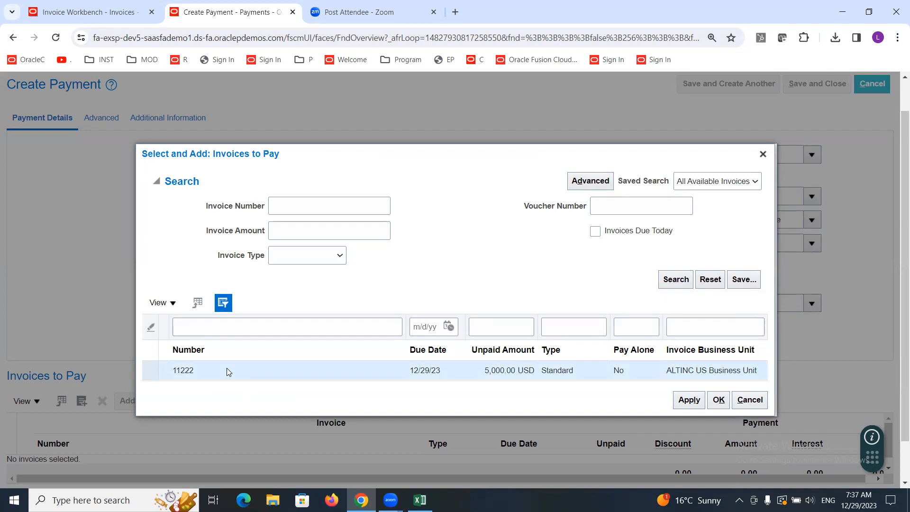
click(683, 402)
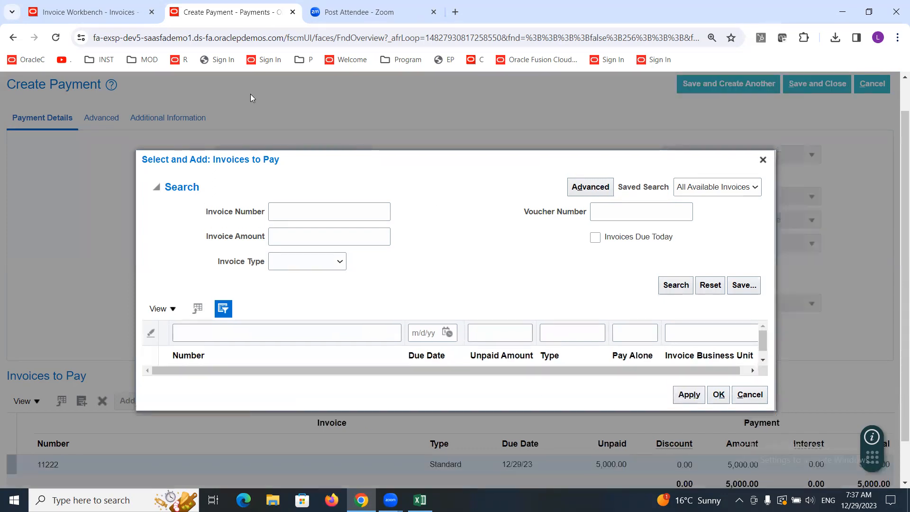
click(714, 393)
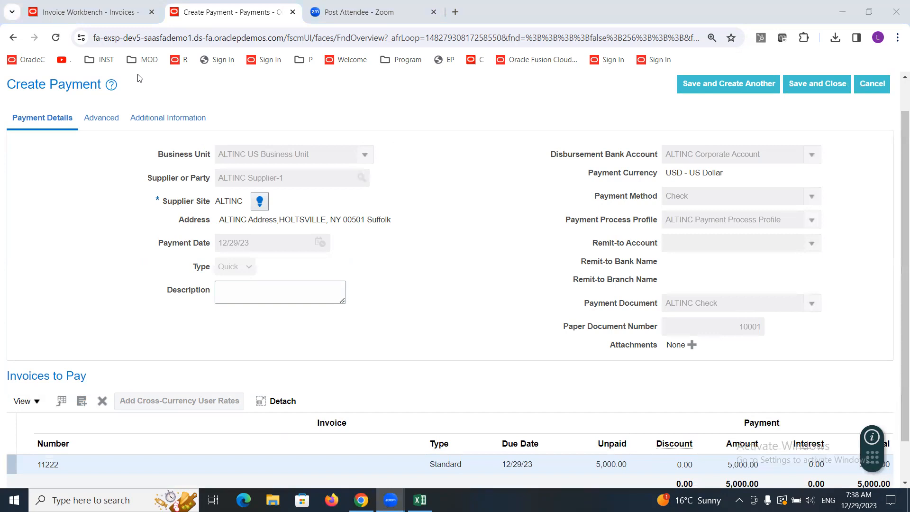
Step: Set the payment amount for invoice 11222 to 1,000
scroll(895, 299, down, 1)
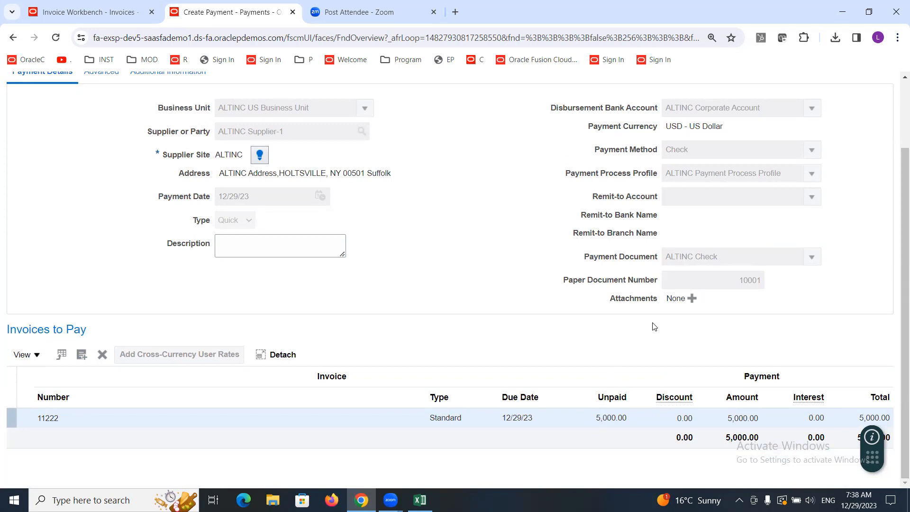
click(383, 415)
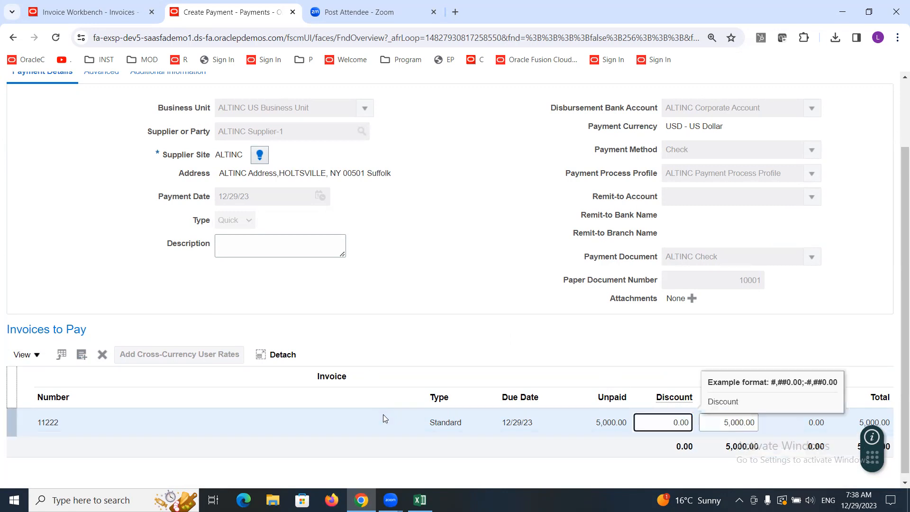
click(776, 341)
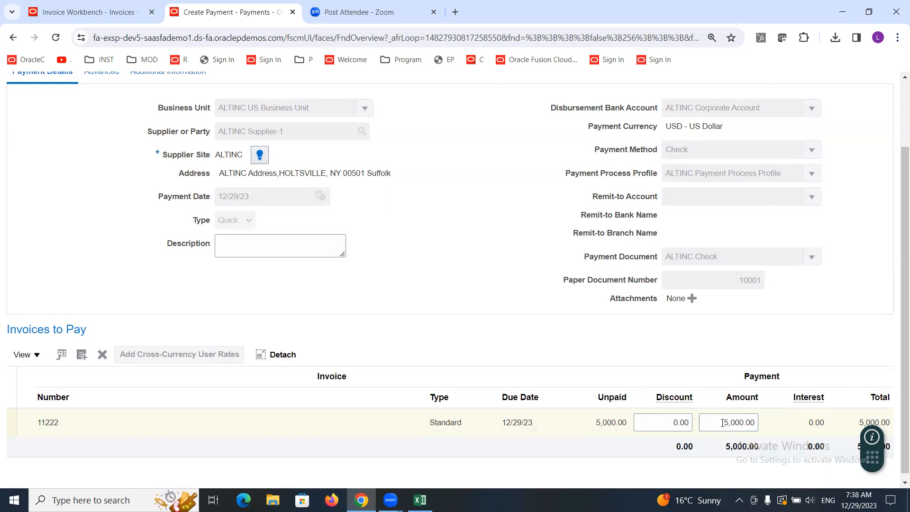
drag(720, 422, 769, 420)
text(1,000)
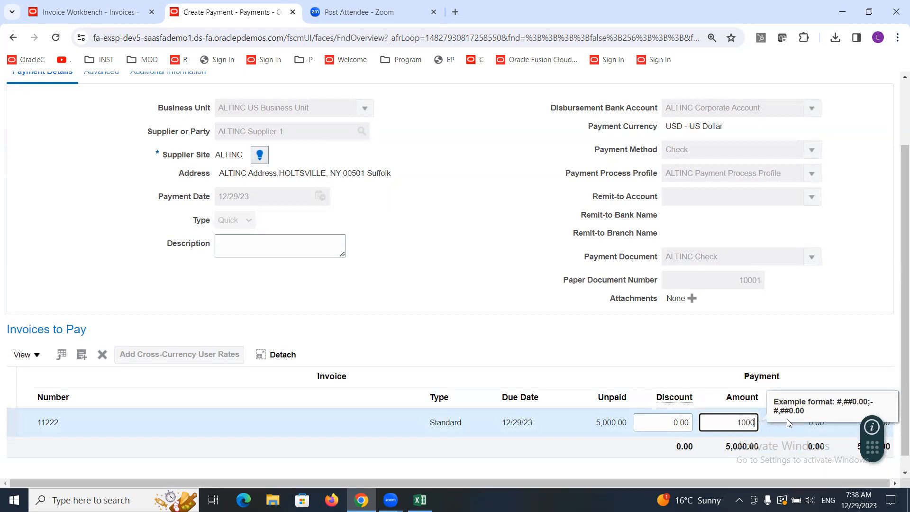
click(708, 350)
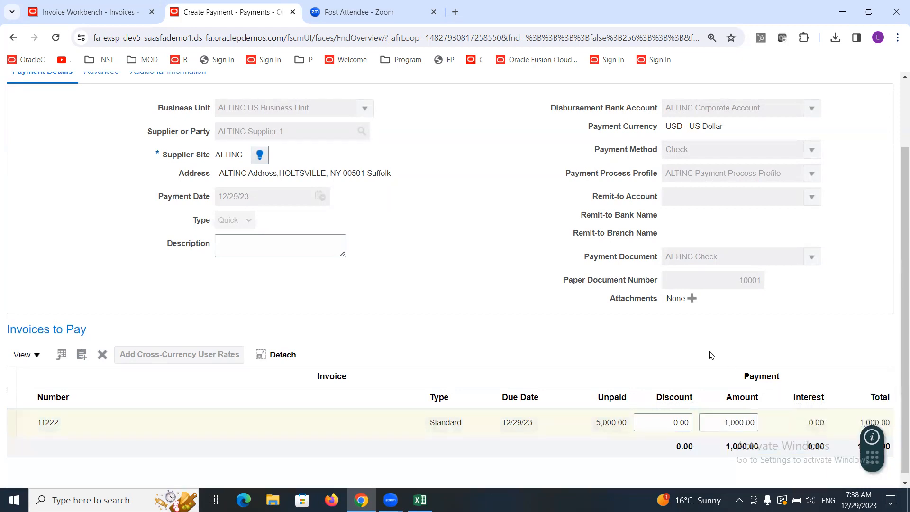
scroll(896, 364, up, 2)
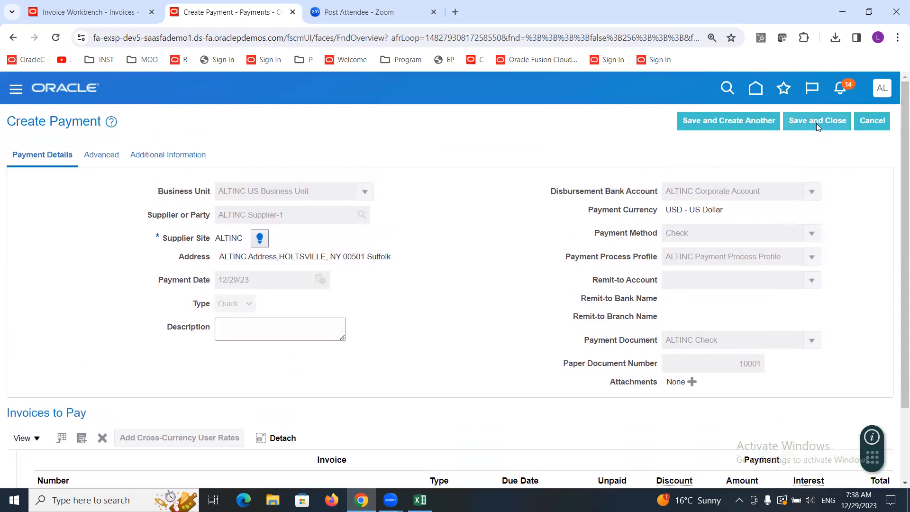
click(99, 155)
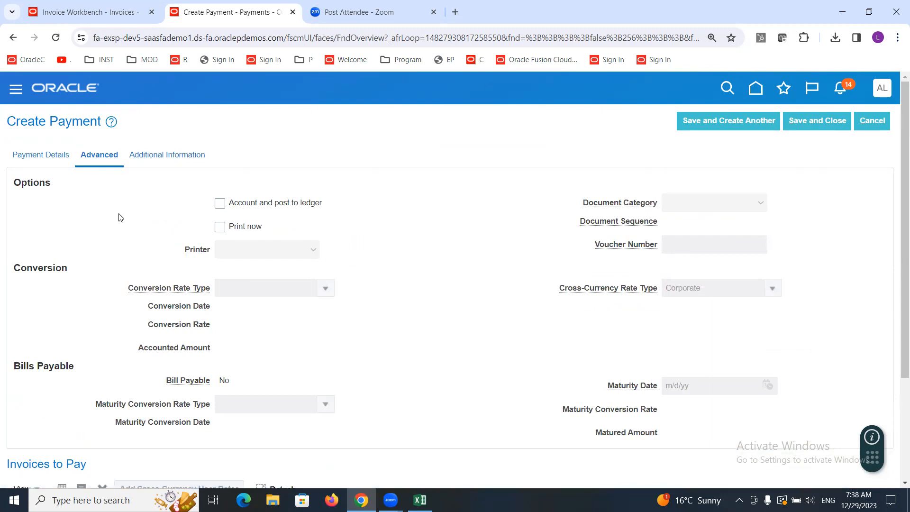
click(220, 229)
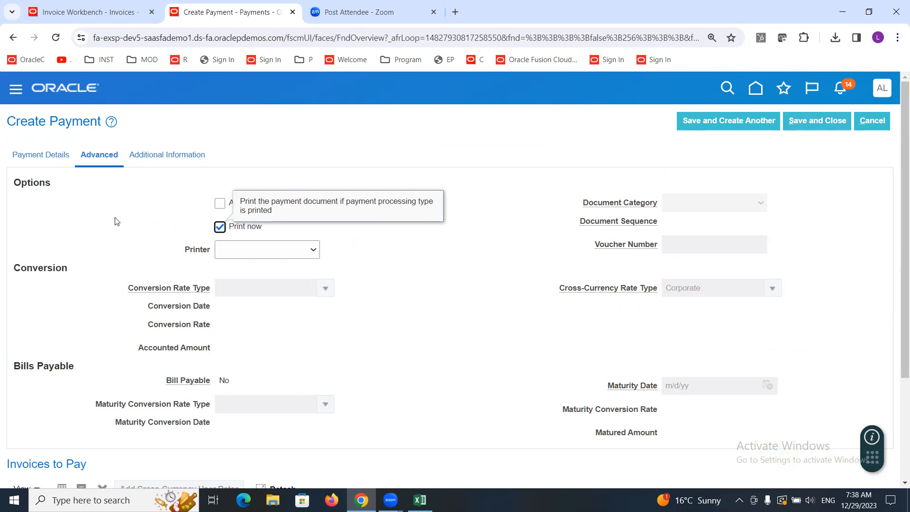
click(219, 227)
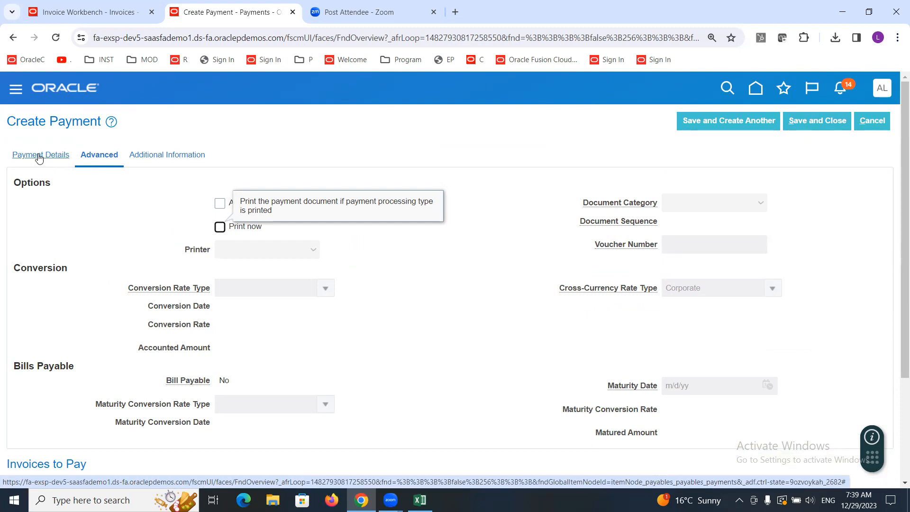
click(39, 156)
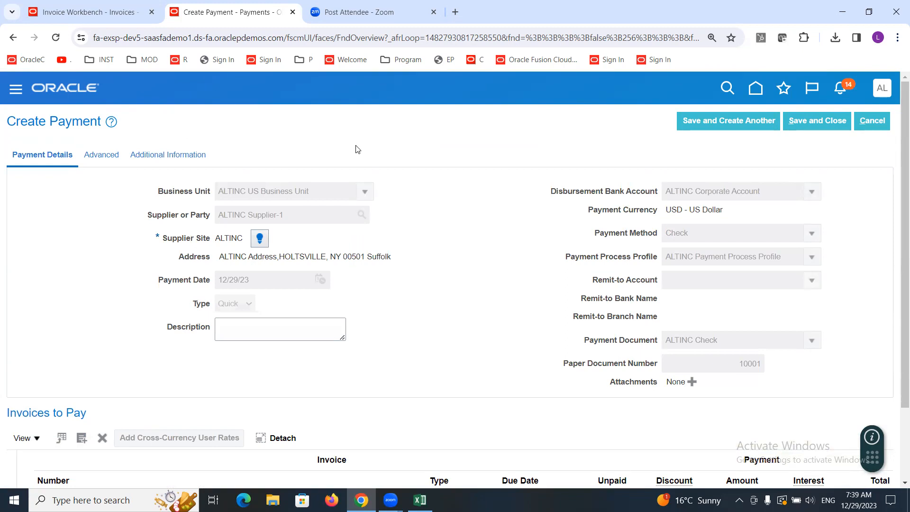
Step: Save and close the quick payment, acknowledging the confirmation
click(817, 120)
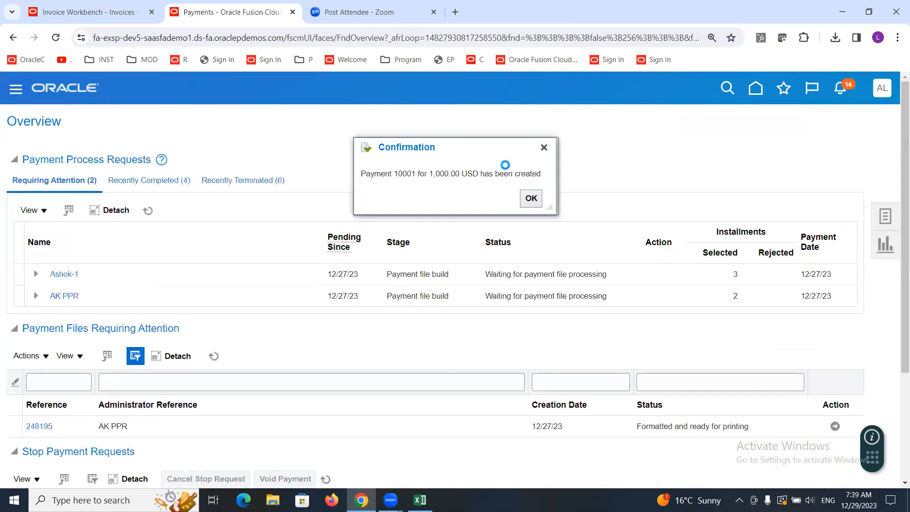
click(528, 198)
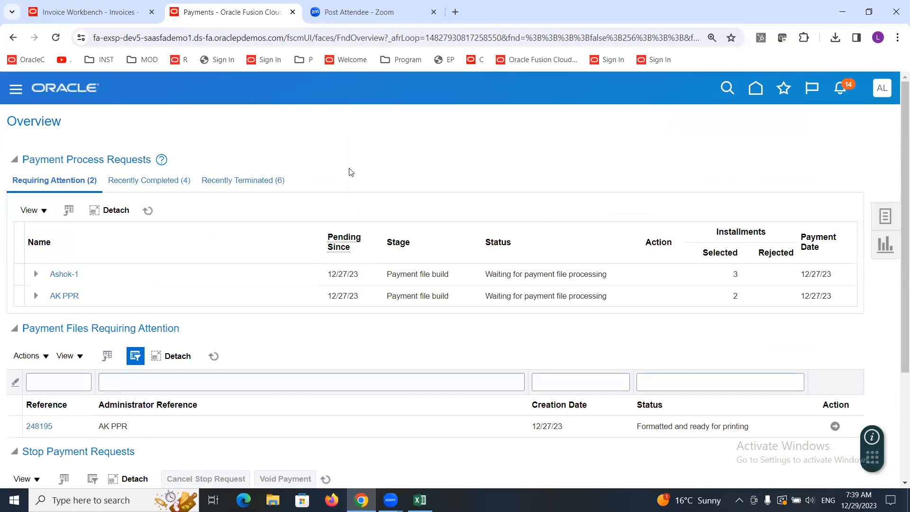